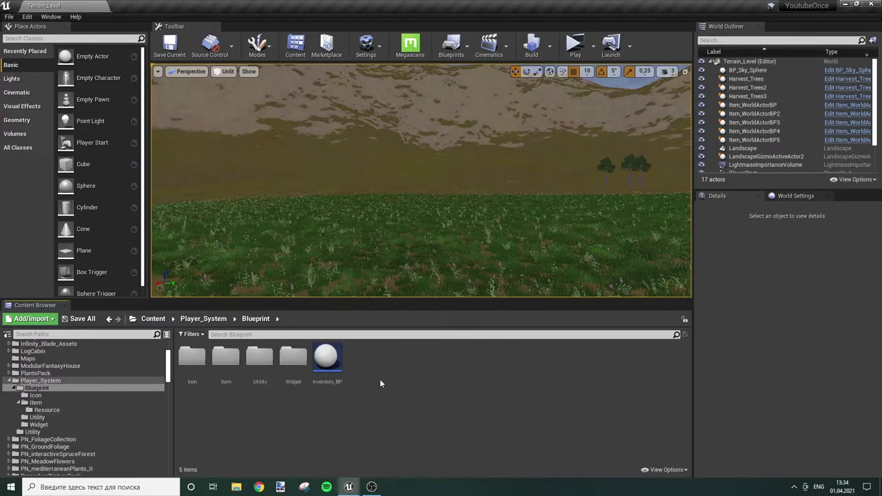
Open Inventory_BP and create a new function named 'Remove Item In slot'
{"action": "double_click", "coordinate": [338, 379]}
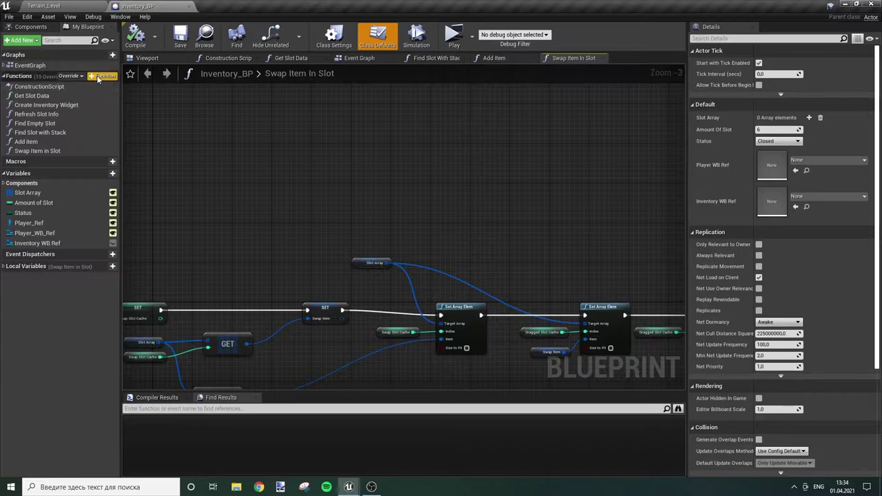
{"action": "left_click", "coordinate": [112, 76]}
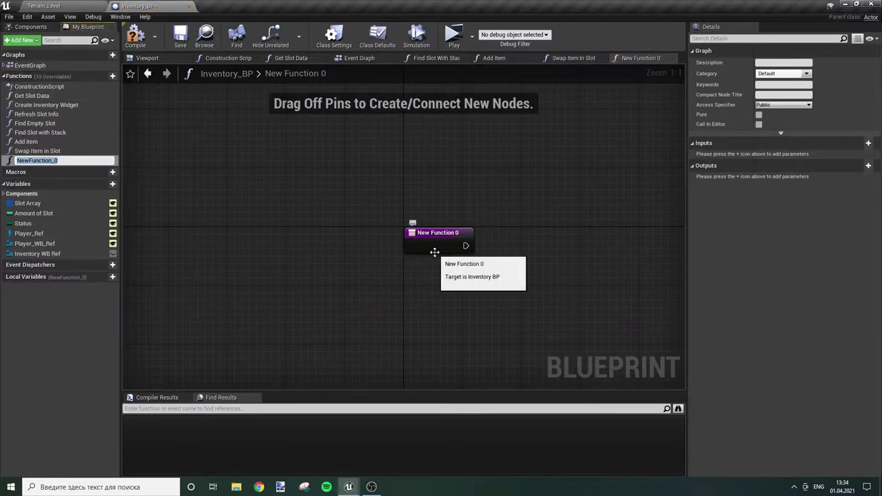
{"action": "type", "text": "Remo"}
{"action": "type", "text": "ve Item in slot"}
{"action": "key", "text": "Return"}
Add an Integer input named Amount to the function's entry node
{"action": "right_click_drag", "start_coordinate": [548, 248], "coordinate": [412, 254]}
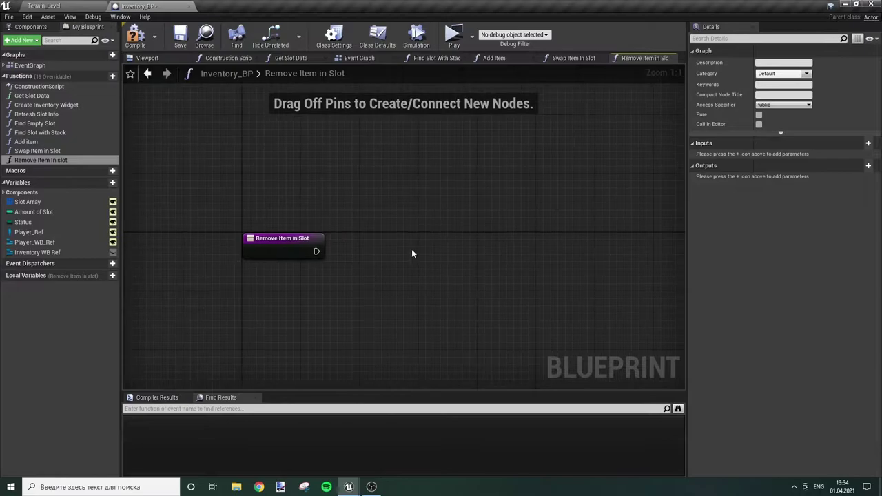
{"action": "right_click_drag", "start_coordinate": [304, 248], "coordinate": [251, 210]}
{"action": "left_click", "coordinate": [251, 212]}
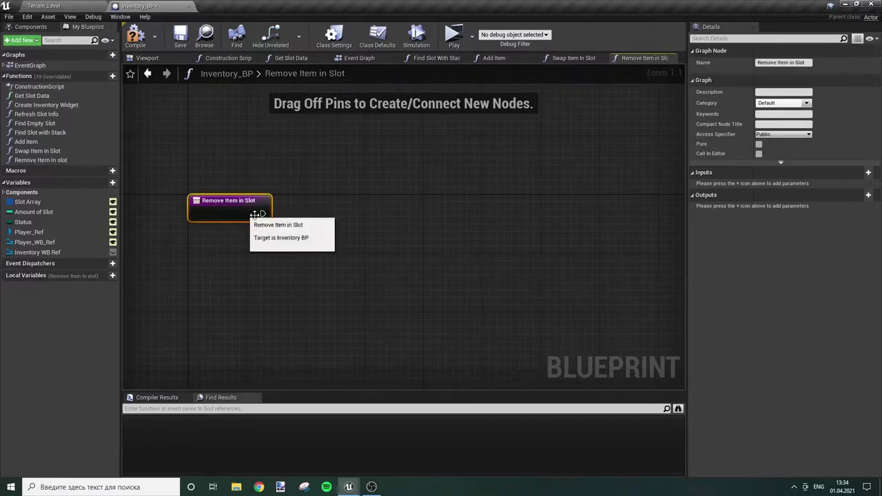
{"action": "left_click", "coordinate": [868, 172]}
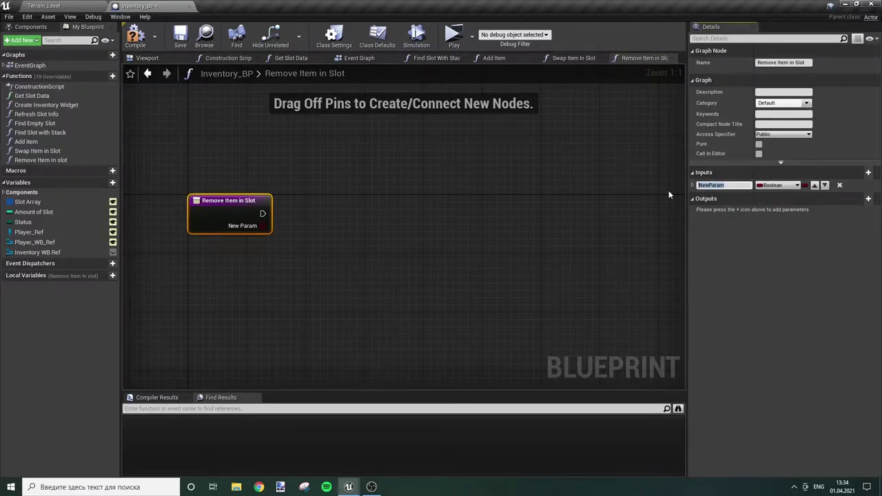
{"action": "type", "text": "Amount"}
{"action": "key", "text": "Return"}
{"action": "left_click", "coordinate": [777, 185]}
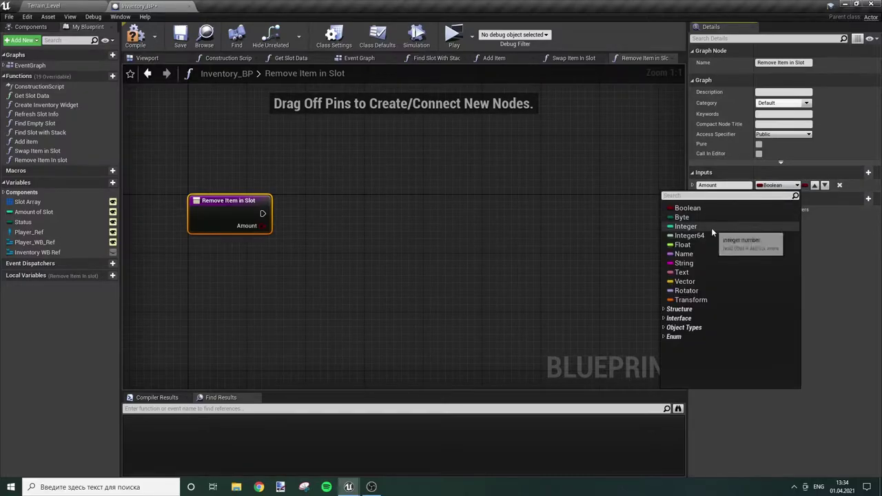
{"action": "left_click", "coordinate": [710, 227]}
Add a second Integer input named Index
{"action": "left_click", "coordinate": [868, 172]}
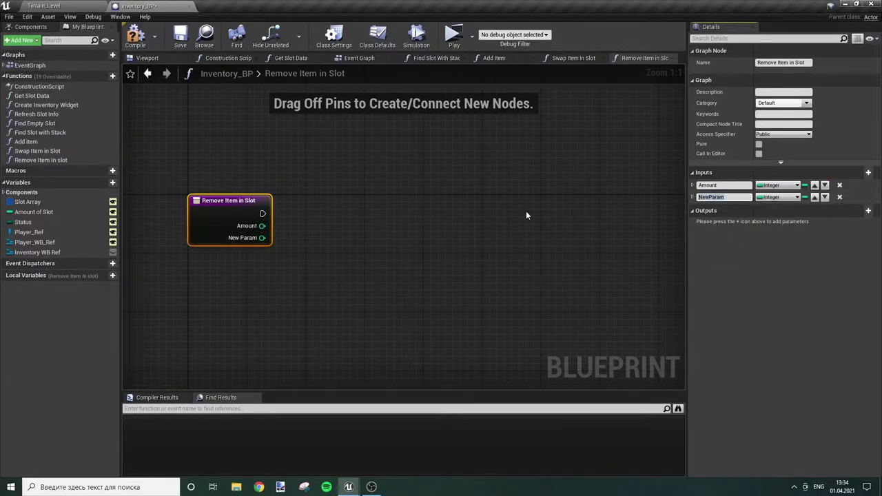
{"action": "key", "text": "BackSpace"}
{"action": "type", "text": "Index"}
{"action": "key", "text": "Return"}
Promote the Amount input to a local variable named Amount Local
{"action": "left_click_drag", "start_coordinate": [261, 225], "coordinate": [350, 234]}
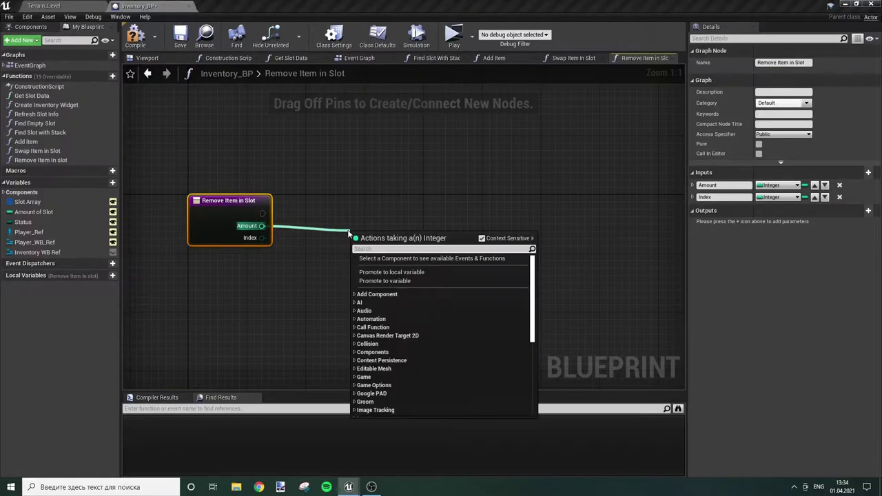
{"action": "type", "text": "loc"}
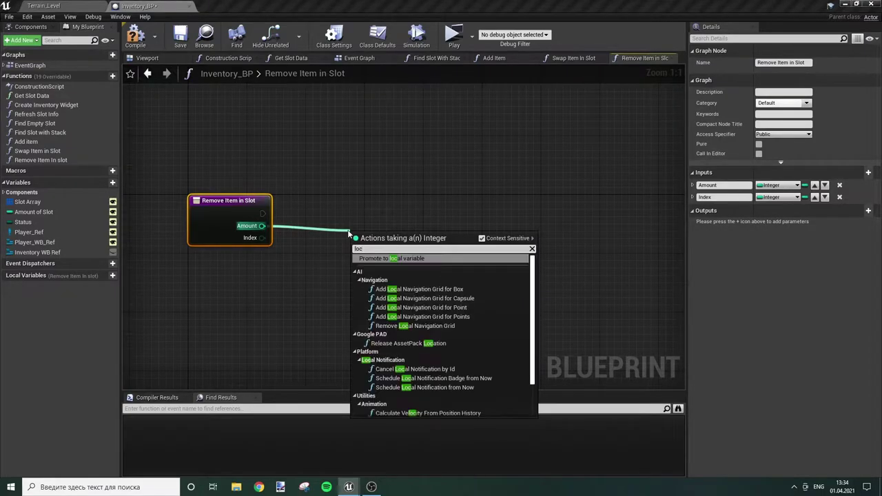
{"action": "key", "text": "Return"}
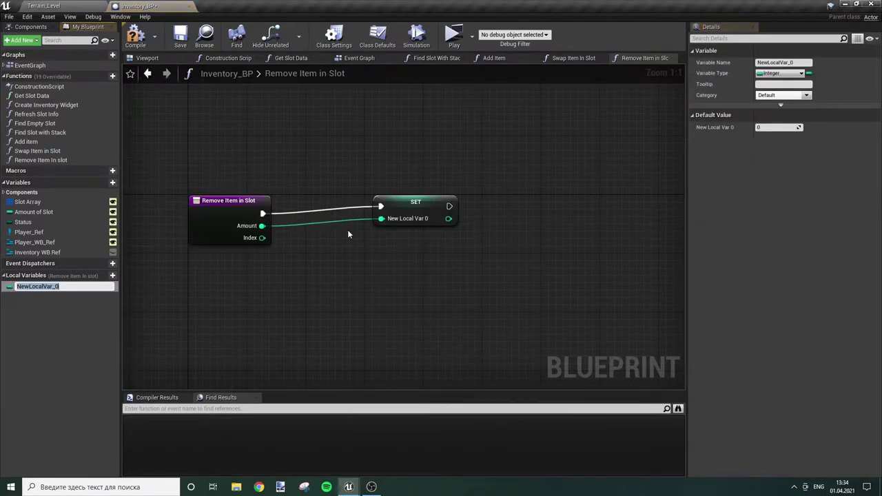
{"action": "type", "text": "Amou"}
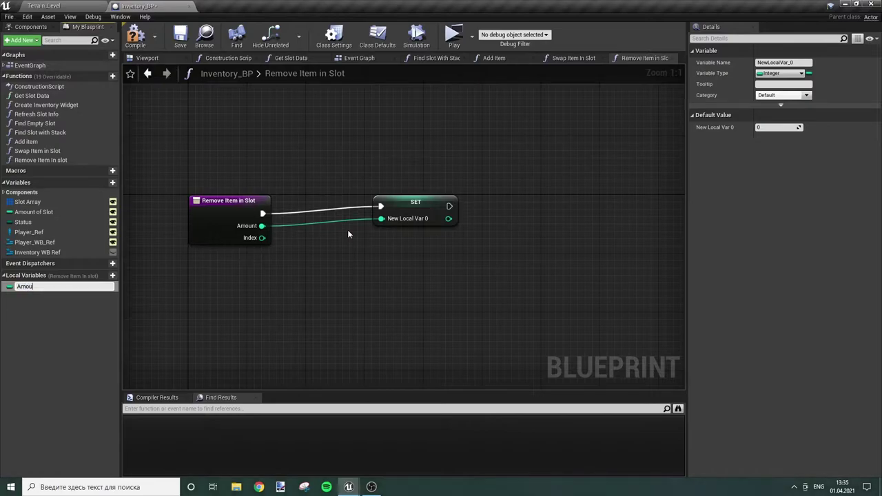
{"action": "type", "text": "nt Loca"}
{"action": "type", "text": "l"}
{"action": "key", "text": "Return"}
{"action": "left_click_drag", "start_coordinate": [419, 207], "coordinate": [332, 213]}
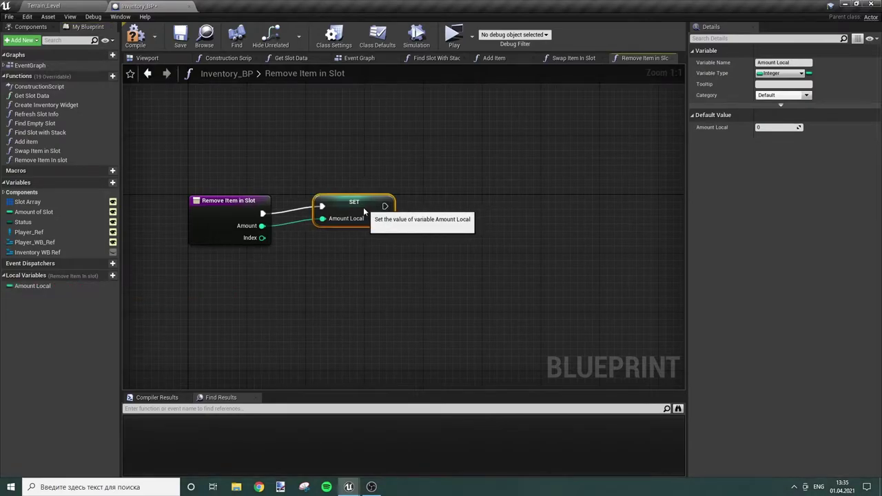
{"action": "left_click", "coordinate": [286, 268]}
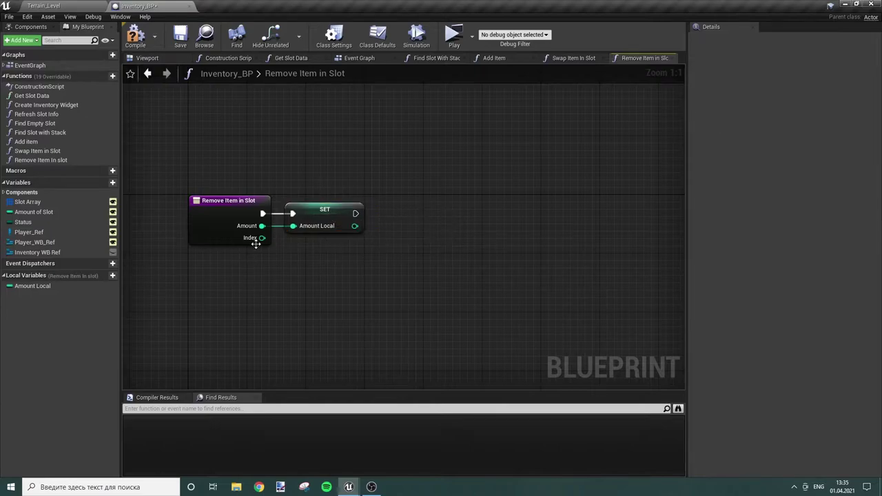
Promote Index to a local variable 'Index Local', chained after Amount Local with a reroute point
{"action": "left_click_drag", "start_coordinate": [262, 238], "coordinate": [413, 241]}
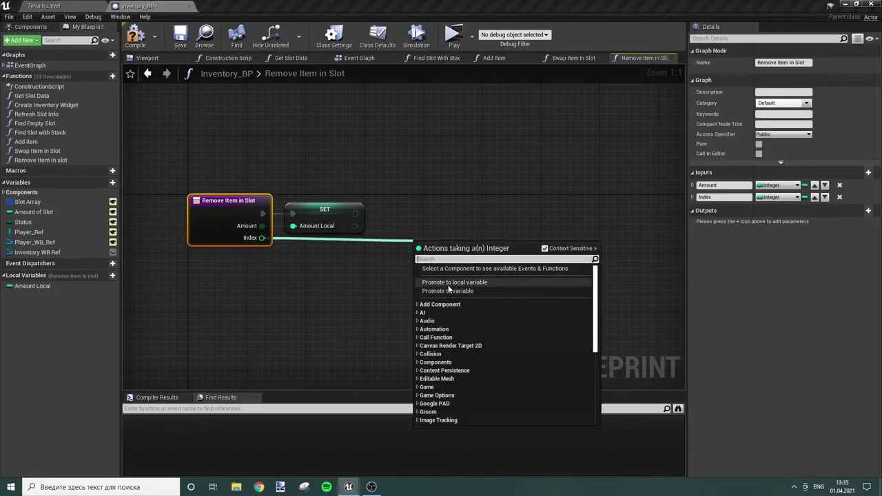
{"action": "left_click", "coordinate": [448, 284]}
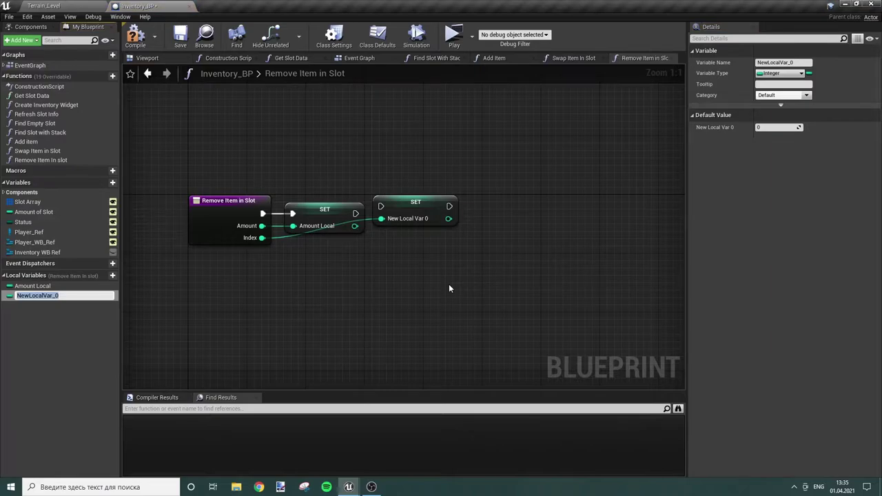
{"action": "key", "text": "BackSpace"}
{"action": "type", "text": "Ind"}
{"action": "type", "text": "ex Local"}
{"action": "key", "text": "Return"}
{"action": "mouse_move", "coordinate": [355, 213]}
{"action": "left_mouse_down"}
{"action": "mouse_move", "coordinate": [381, 207]}
{"action": "mouse_move", "coordinate": [424, 224]}
{"action": "mouse_move", "coordinate": [447, 209]}
{"action": "left_mouse_up"}
{"action": "left_click", "coordinate": [427, 205]}
{"action": "left_click", "coordinate": [394, 255]}
{"action": "double_click", "coordinate": [379, 226]}
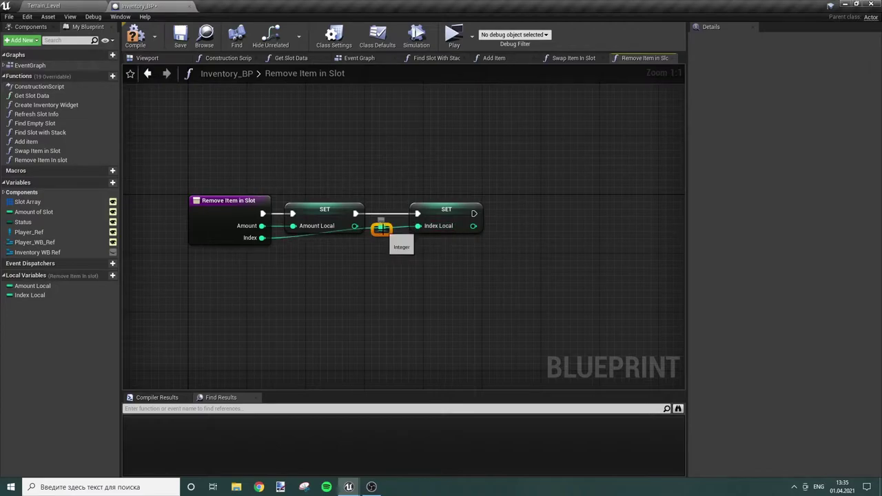
{"action": "left_click_drag", "start_coordinate": [377, 227], "coordinate": [363, 249]}
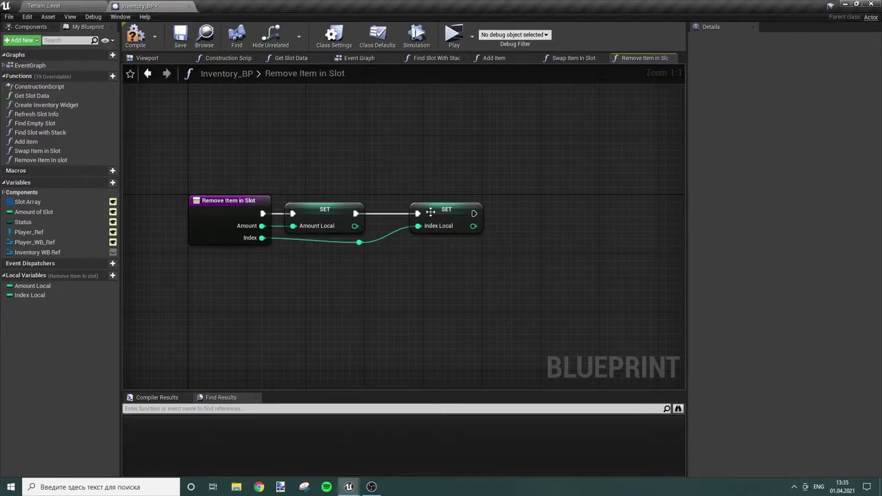
{"action": "left_click_drag", "start_coordinate": [429, 211], "coordinate": [403, 211]}
{"action": "left_click", "coordinate": [482, 228]}
{"action": "right_click_drag", "start_coordinate": [482, 228], "coordinate": [445, 242]}
Place a Branch node and wire the Index Local setter's execution into it
{"action": "left_click", "coordinate": [453, 236]}
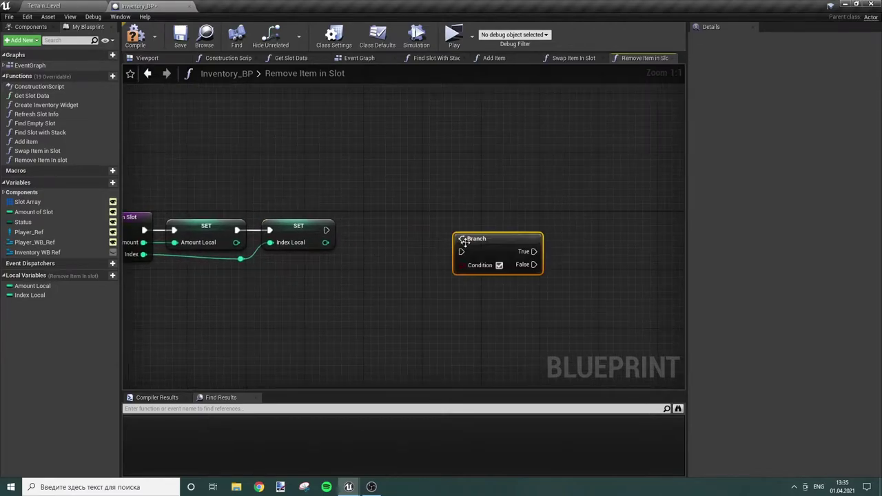
{"action": "left_click_drag", "start_coordinate": [460, 252], "coordinate": [326, 230]}
{"action": "left_click_drag", "start_coordinate": [518, 239], "coordinate": [451, 215]}
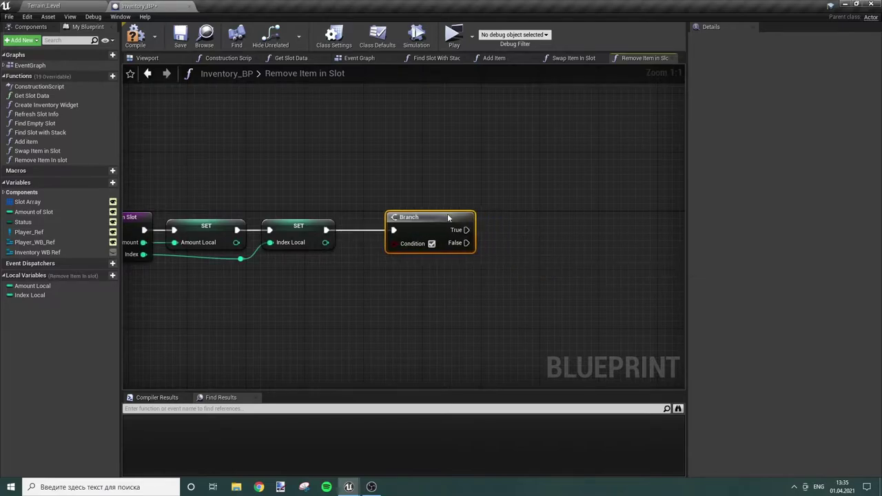
{"action": "left_click", "coordinate": [386, 206]}
{"action": "right_click_drag", "start_coordinate": [382, 281], "coordinate": [505, 268]}
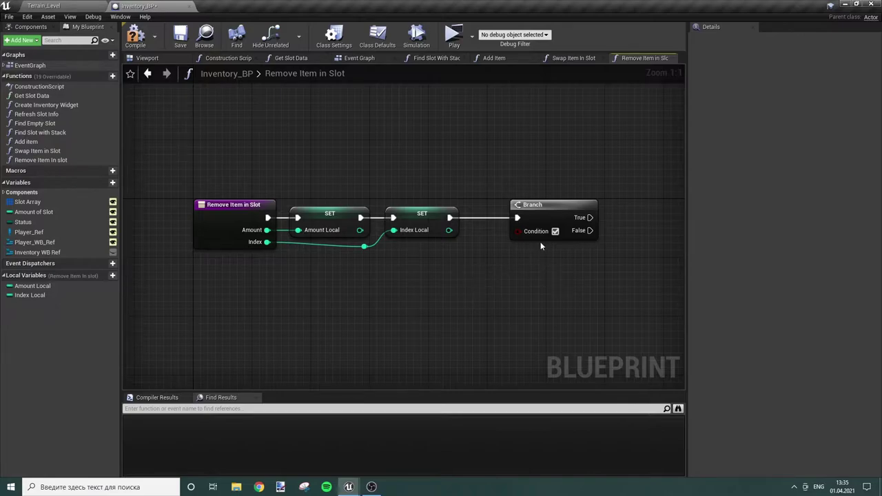
{"action": "left_click_drag", "start_coordinate": [548, 210], "coordinate": [518, 210]}
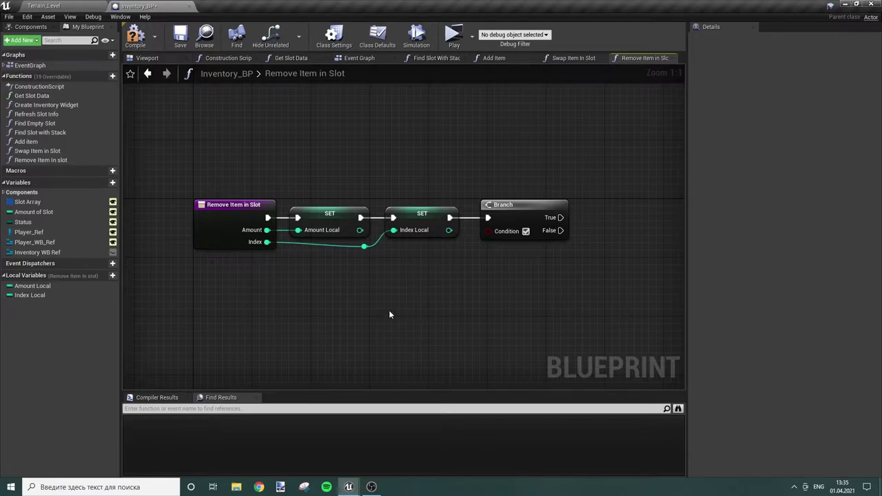
{"action": "right_click_drag", "start_coordinate": [347, 353], "coordinate": [224, 327]}
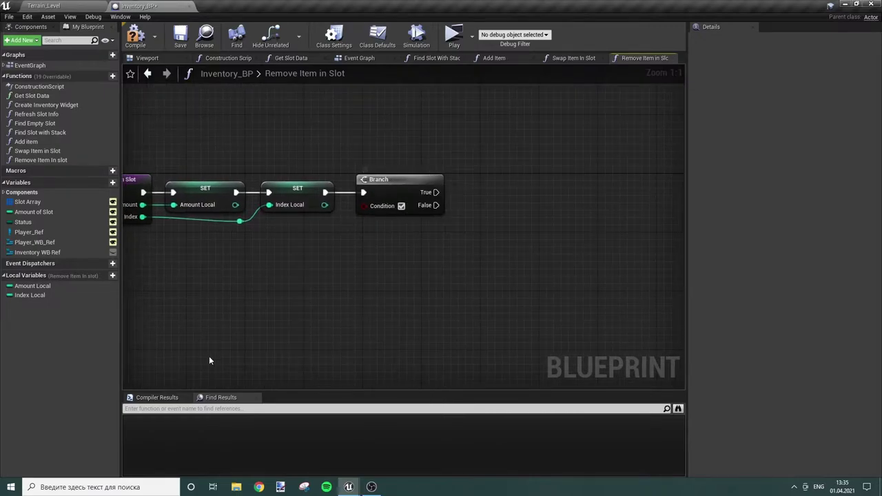
{"action": "right_click_drag", "start_coordinate": [277, 305], "coordinate": [378, 289]}
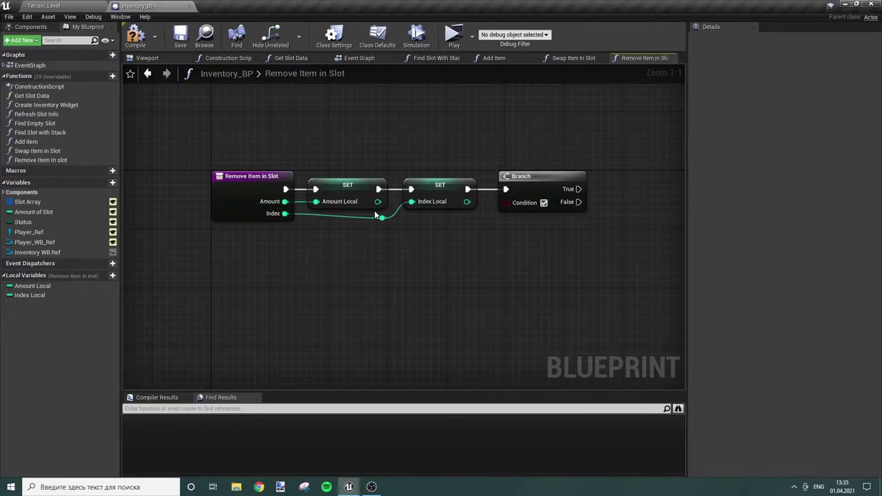
{"action": "left_click_drag", "start_coordinate": [378, 202], "coordinate": [445, 267]}
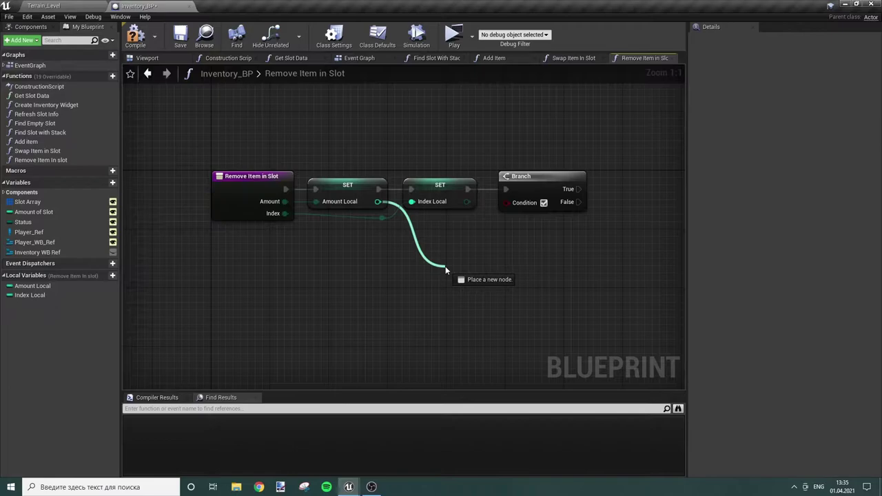
Add an Integer >= check on Amount Local that drives the Branch Condition
{"action": "type", "text": ">="}
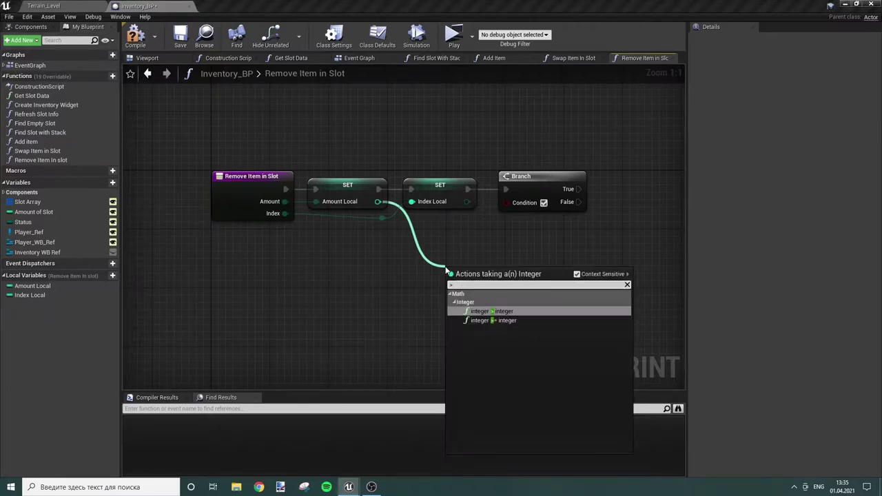
{"action": "key", "text": "Return"}
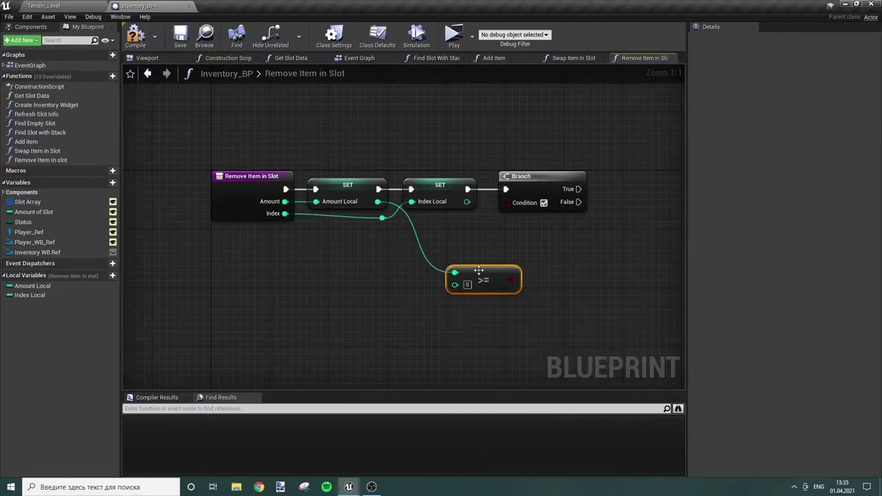
{"action": "left_click_drag", "start_coordinate": [511, 279], "coordinate": [506, 201]}
{"action": "left_click_drag", "start_coordinate": [493, 293], "coordinate": [463, 249]}
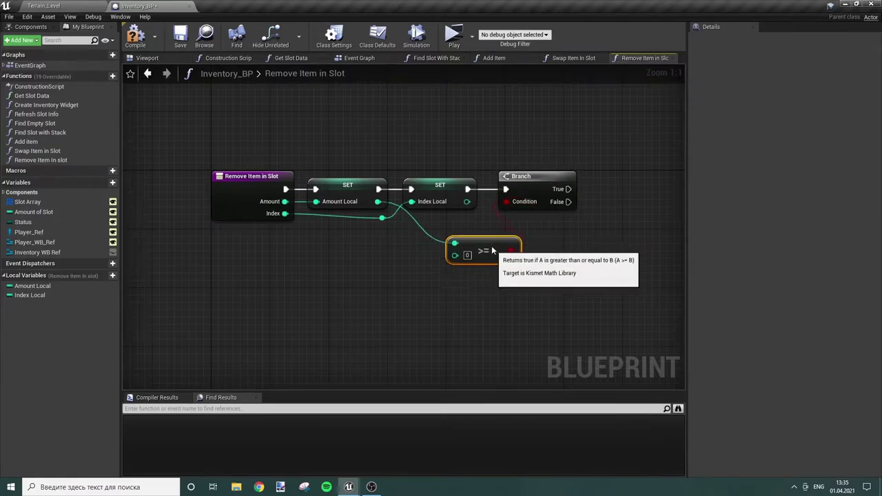
{"action": "right_click_drag", "start_coordinate": [498, 289], "coordinate": [595, 288]}
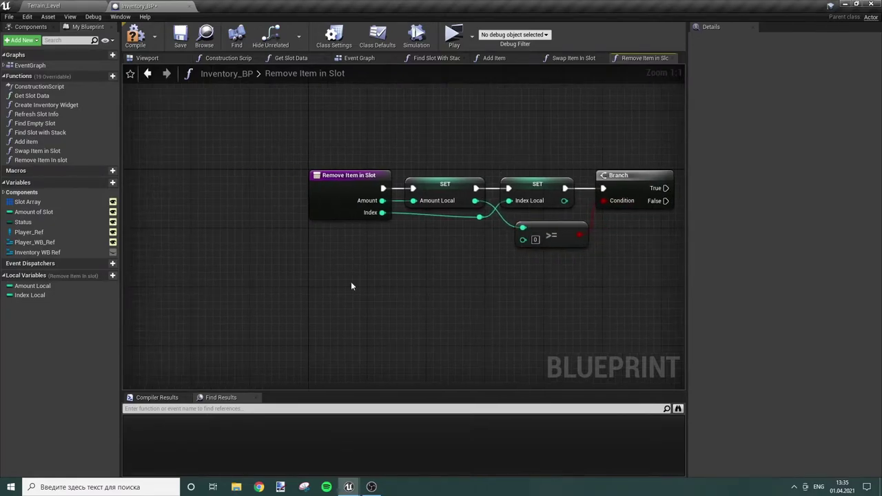
Add Slot Array and Index Local getters with a GET copy node indexed by Index Local
{"action": "right_click", "coordinate": [377, 276]}
{"action": "key", "text": "Escape"}
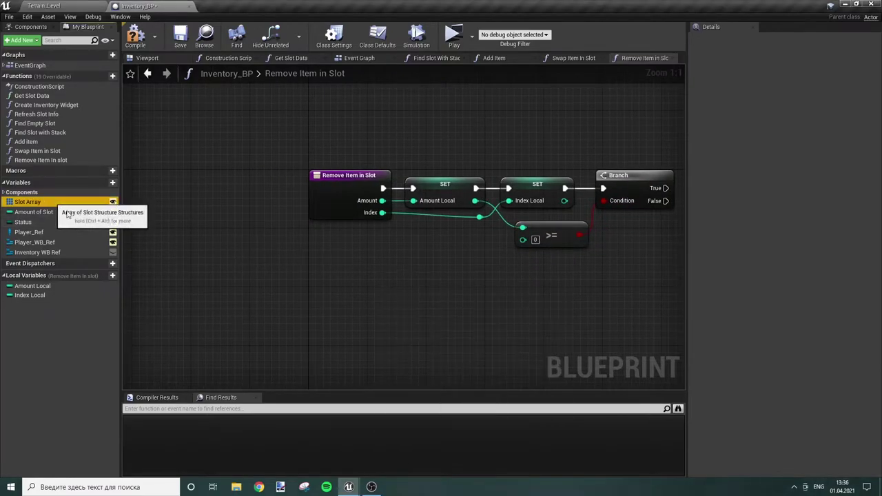
{"action": "mouse_move", "coordinate": [28, 202]}
{"action": "left_mouse_down"}
{"action": "mouse_move", "coordinate": [372, 301]}
{"action": "mouse_move", "coordinate": [455, 306]}
{"action": "left_mouse_up"}
{"action": "left_click", "coordinate": [376, 301]}
{"action": "left_click", "coordinate": [356, 246]}
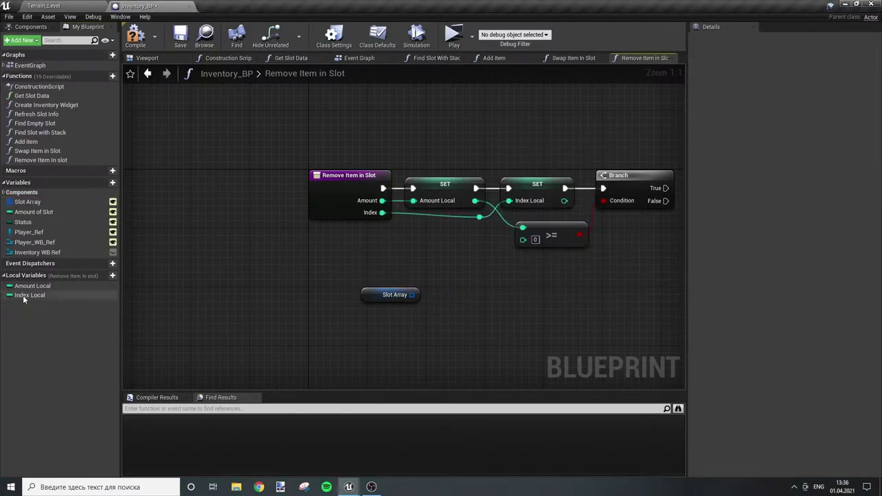
{"action": "left_click_drag", "start_coordinate": [45, 298], "coordinate": [367, 317], "text": "ctrl"}
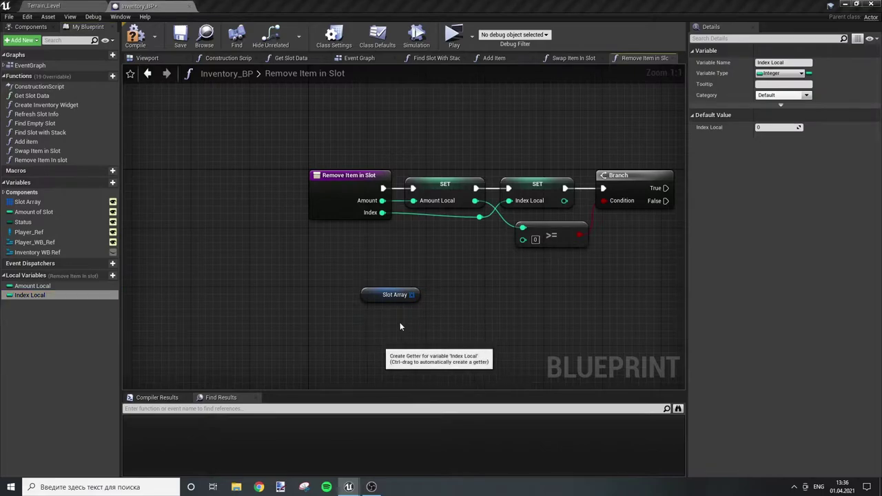
{"action": "left_click_drag", "start_coordinate": [415, 298], "coordinate": [467, 305]}
{"action": "type", "text": "get"}
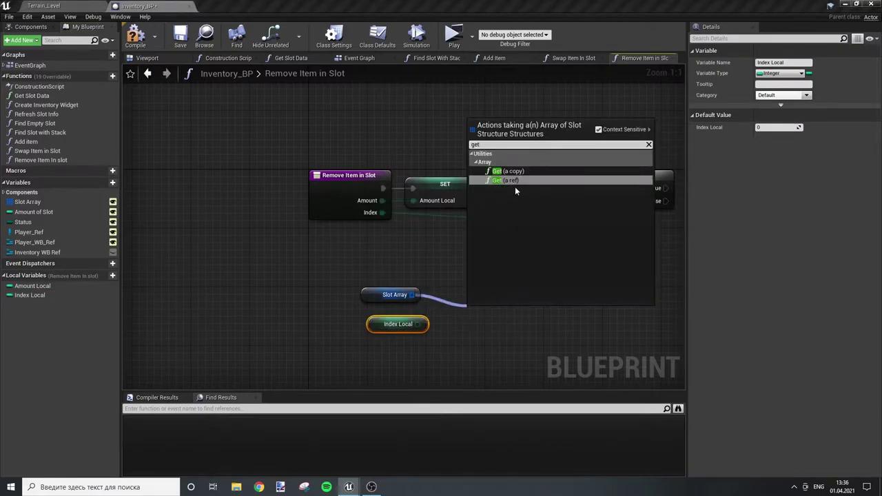
{"action": "left_click", "coordinate": [519, 171]}
{"action": "left_click_drag", "start_coordinate": [417, 324], "coordinate": [481, 303]}
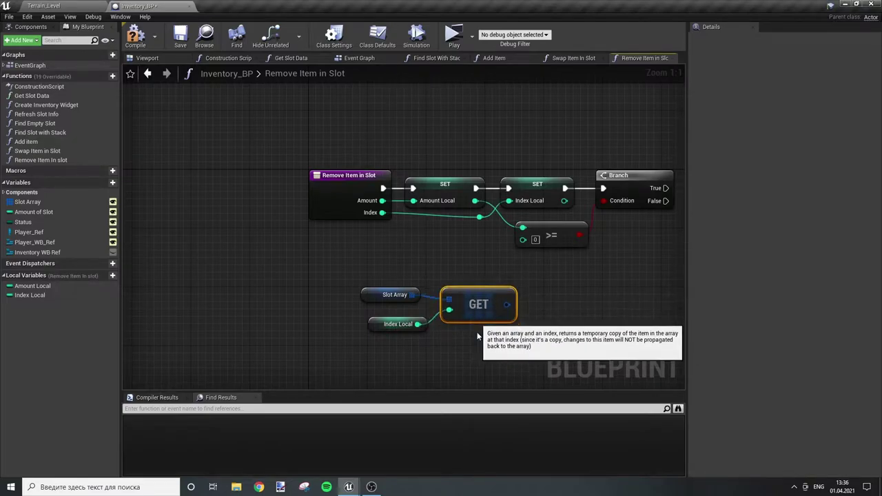
{"action": "left_click", "coordinate": [481, 303]}
{"action": "left_click", "coordinate": [444, 343]}
{"action": "right_click_drag", "start_coordinate": [444, 343], "coordinate": [390, 328]}
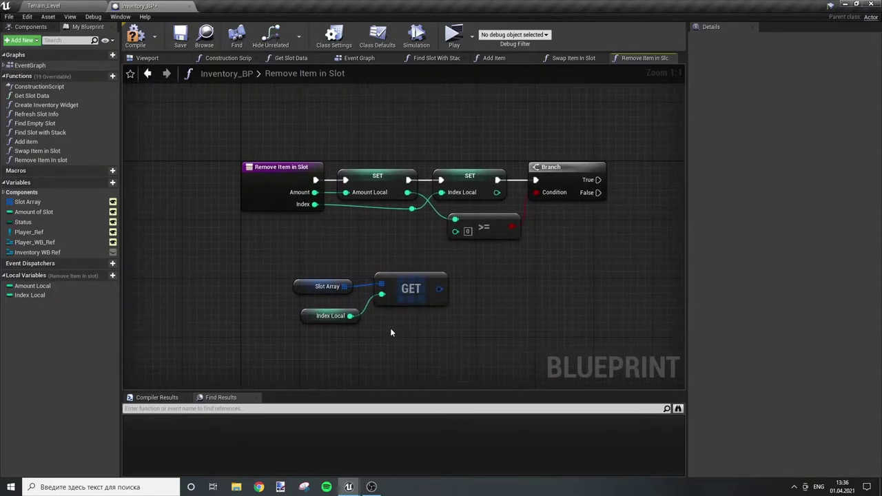
Replace the GET nodes with Get Slot Data, fed by Index Local, whose Amount goes into >=
{"action": "left_click_drag", "start_coordinate": [439, 289], "coordinate": [489, 318]}
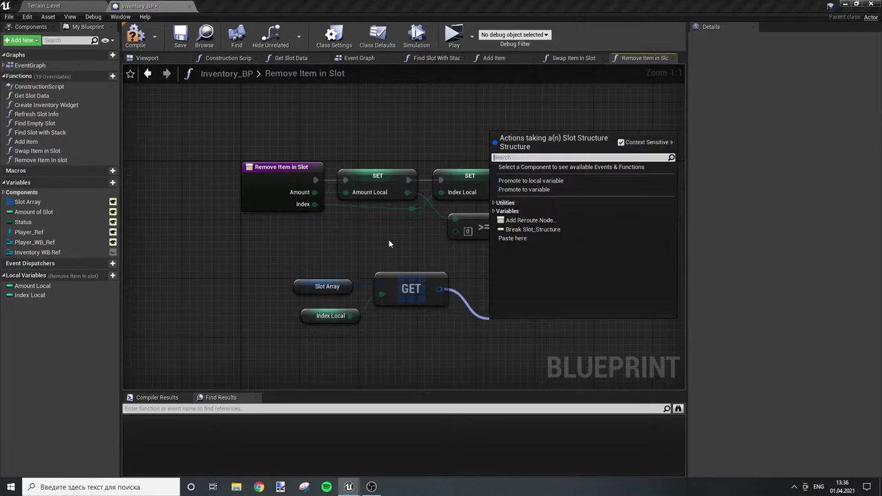
{"action": "left_click", "coordinate": [180, 214]}
{"action": "left_click_drag", "start_coordinate": [31, 95], "coordinate": [490, 288]}
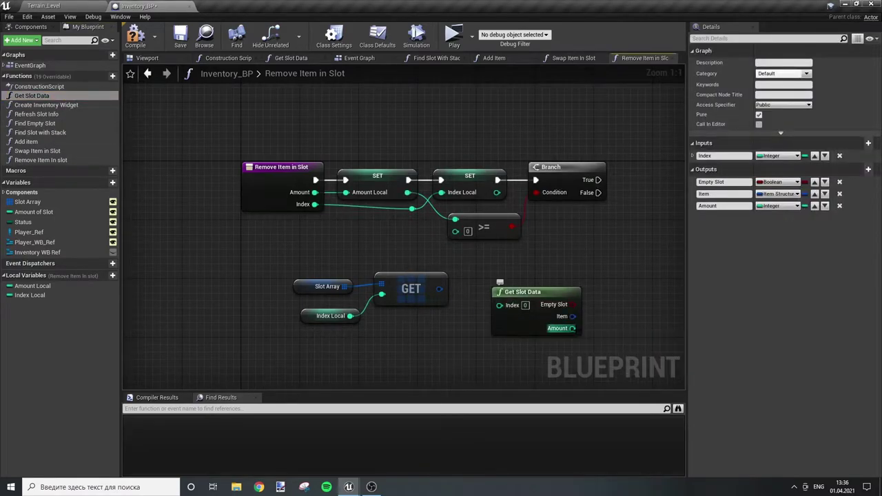
{"action": "left_click_drag", "start_coordinate": [289, 254], "coordinate": [432, 288]}
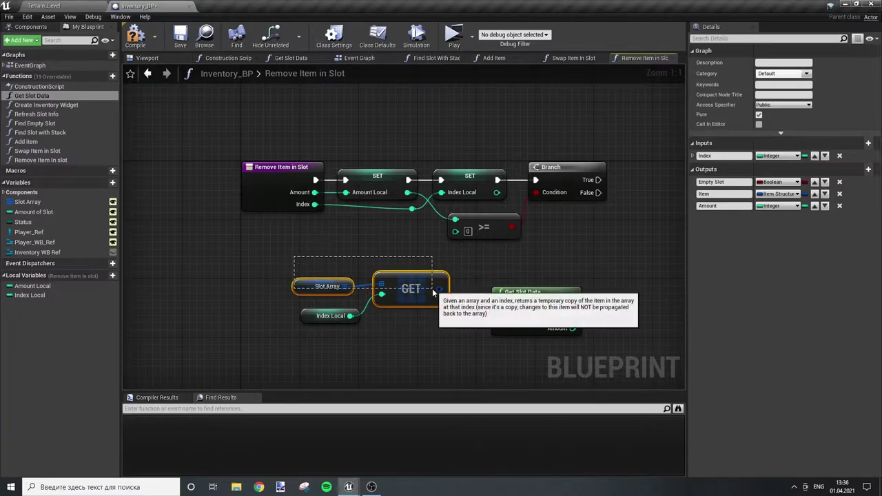
{"action": "key", "text": "Delete"}
{"action": "mouse_move", "coordinate": [350, 316]}
{"action": "left_mouse_down"}
{"action": "mouse_move", "coordinate": [499, 305]}
{"action": "mouse_move", "coordinate": [398, 328]}
{"action": "mouse_move", "coordinate": [411, 335]}
{"action": "mouse_move", "coordinate": [454, 230]}
{"action": "left_mouse_up"}
{"action": "mouse_move", "coordinate": [311, 267]}
{"action": "left_mouse_down"}
{"action": "mouse_move", "coordinate": [397, 349]}
{"action": "mouse_move", "coordinate": [368, 283]}
{"action": "left_mouse_up"}
{"action": "left_click", "coordinate": [368, 283]}
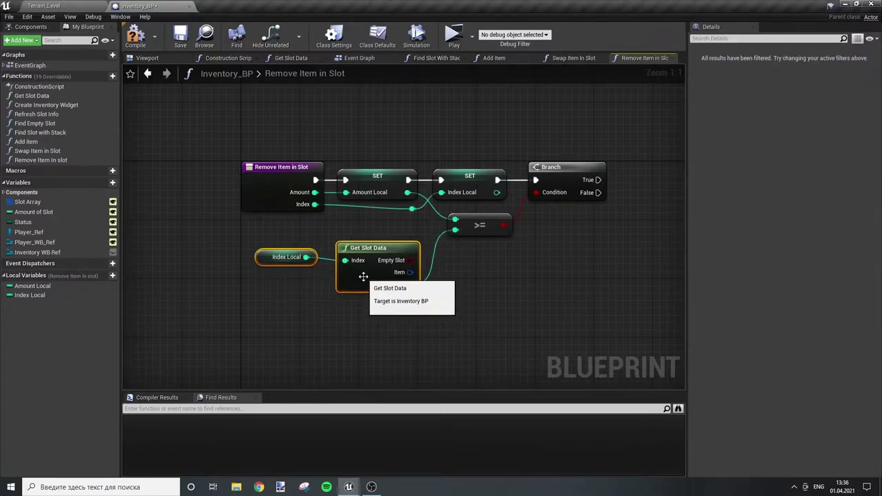
Inspect the Get Slot Data function graph, then return to Remove Item in Slot
{"action": "double_click", "coordinate": [367, 277]}
{"action": "scroll", "coordinate": [396, 267], "scroll_direction": "down", "scroll_amount": 2}
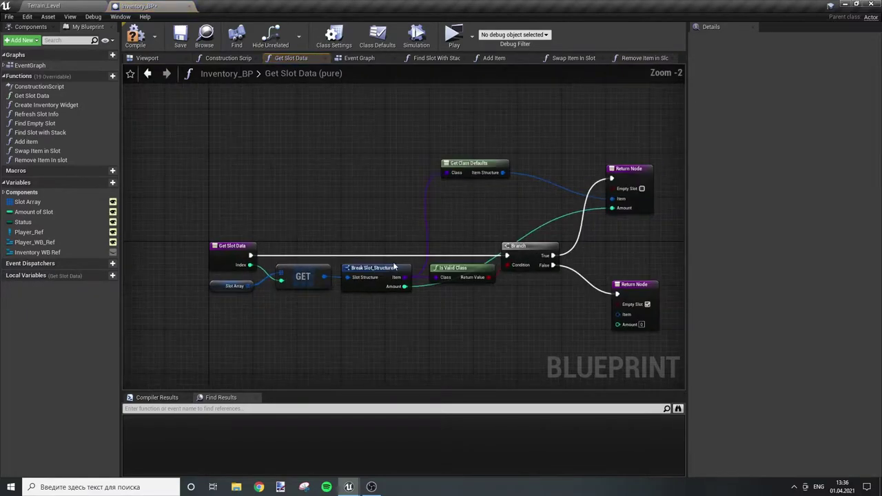
{"action": "scroll", "coordinate": [426, 226], "scroll_direction": "up", "scroll_amount": 2}
{"action": "right_click_drag", "start_coordinate": [427, 255], "coordinate": [305, 260]}
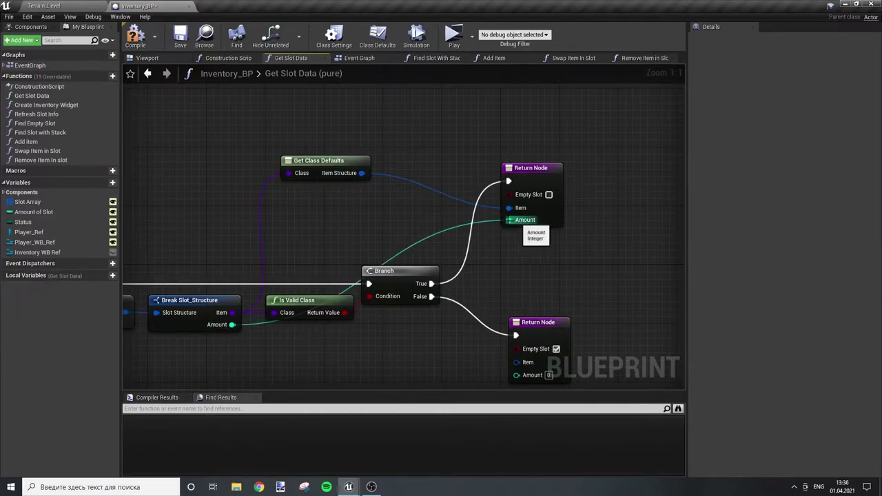
{"action": "left_click", "coordinate": [640, 59]}
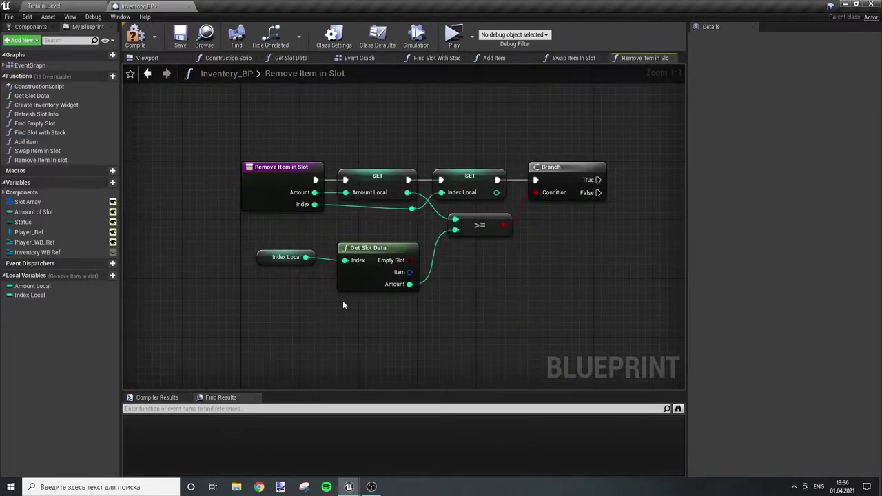
Reposition Index Local and Get Slot Data, then search 'set elem' from the Branch's True output
{"action": "left_click_drag", "start_coordinate": [342, 304], "coordinate": [252, 245]}
{"action": "left_click_drag", "start_coordinate": [368, 263], "coordinate": [375, 241]}
{"action": "mouse_move", "coordinate": [583, 313]}
{"action": "right_mouse_down"}
{"action": "mouse_move", "coordinate": [503, 334]}
{"action": "mouse_move", "coordinate": [449, 336]}
{"action": "right_mouse_up"}
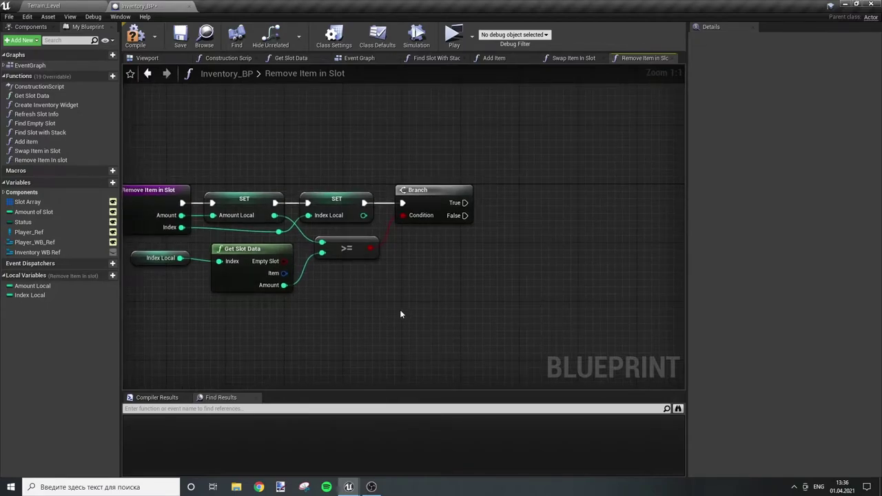
{"action": "right_click_drag", "start_coordinate": [546, 234], "coordinate": [495, 311]}
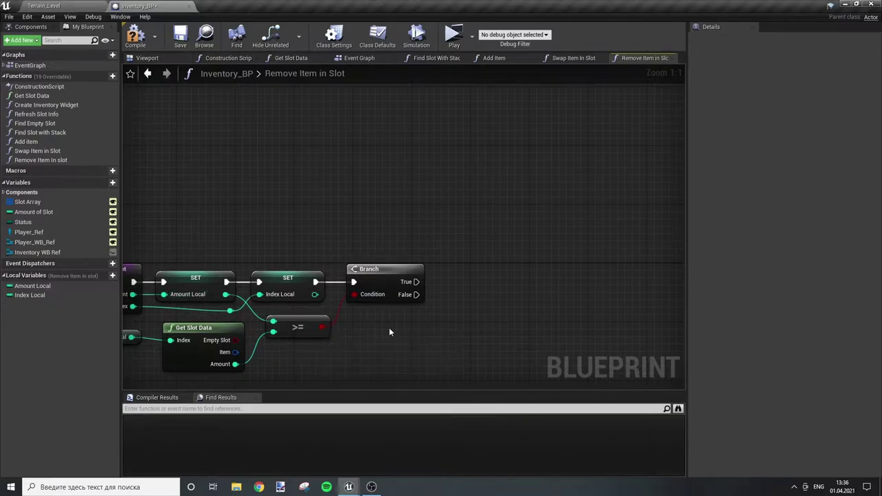
{"action": "right_click_drag", "start_coordinate": [392, 324], "coordinate": [488, 273]}
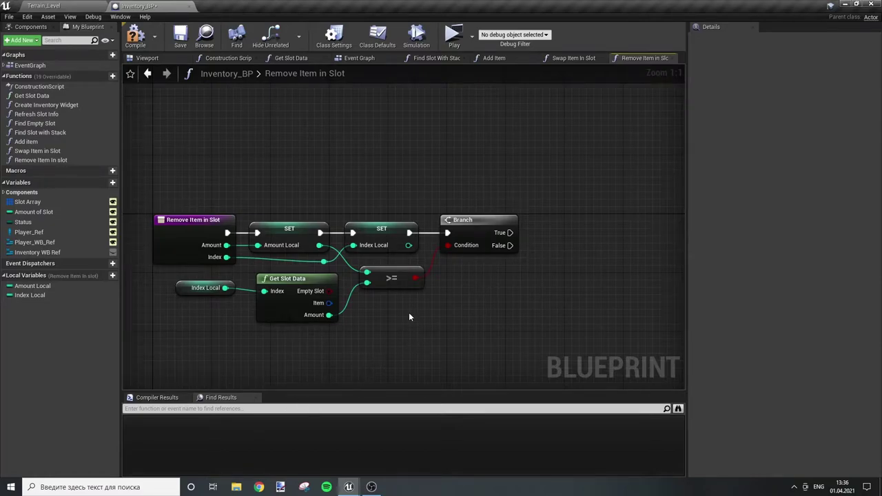
{"action": "right_click_drag", "start_coordinate": [567, 290], "coordinate": [503, 335]}
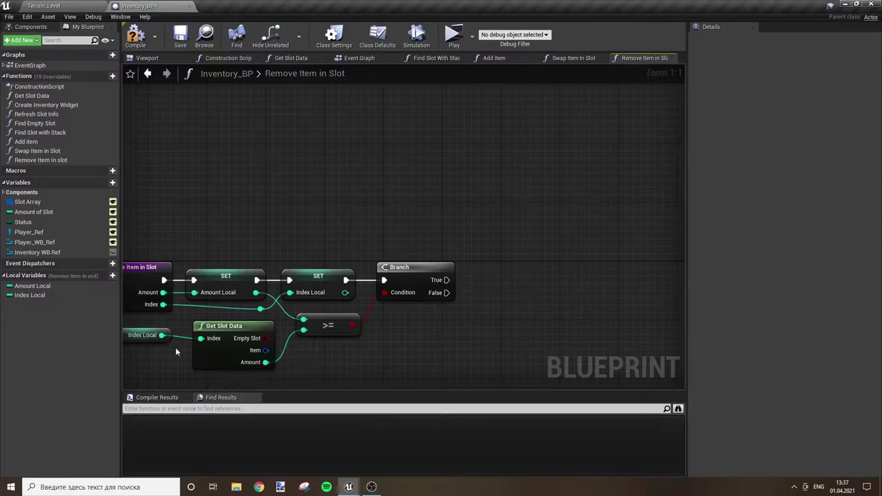
{"action": "left_click_drag", "start_coordinate": [443, 279], "coordinate": [534, 227]}
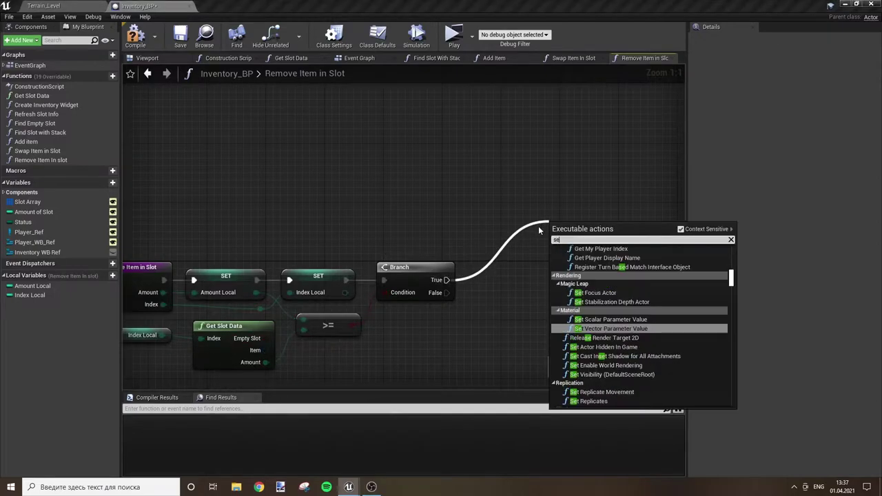
{"action": "type", "text": "set ele"}
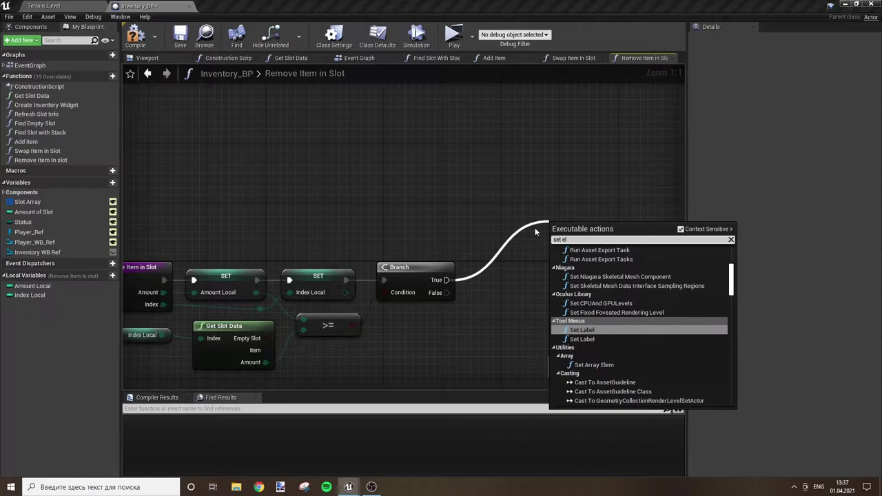
{"action": "type", "text": "m"}
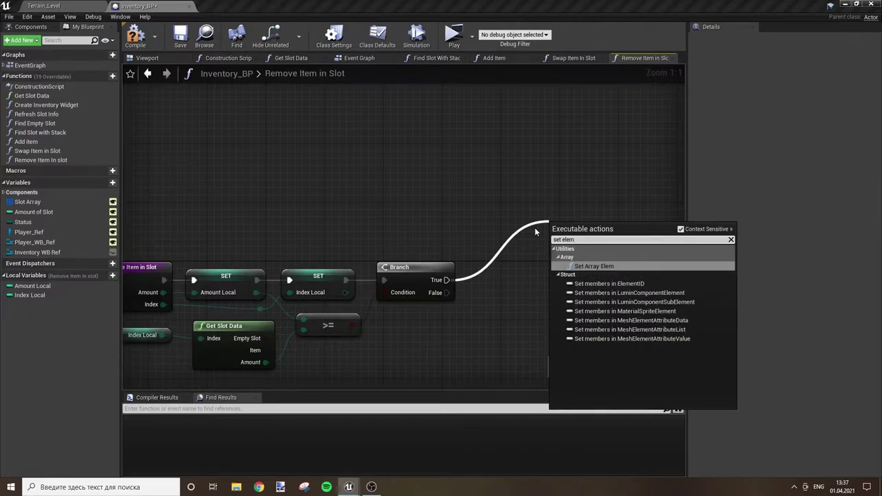
Place a Set Array Elem node on the True path with a Slot Array getter as its target
{"action": "key", "text": "Return"}
{"action": "left_click_drag", "start_coordinate": [583, 240], "coordinate": [592, 196]}
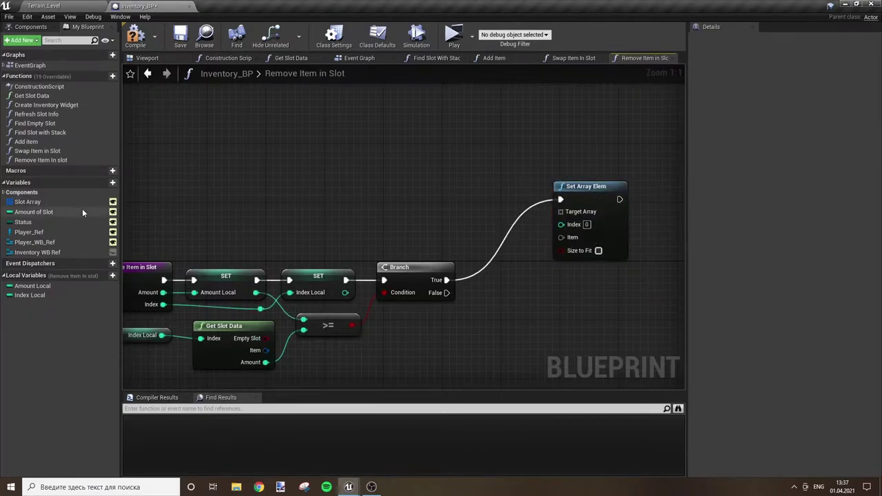
{"action": "mouse_move", "coordinate": [27, 202]}
{"action": "left_mouse_down"}
{"action": "mouse_move", "coordinate": [378, 170]}
{"action": "mouse_move", "coordinate": [561, 211]}
{"action": "left_mouse_up"}
{"action": "left_click", "coordinate": [394, 180]}
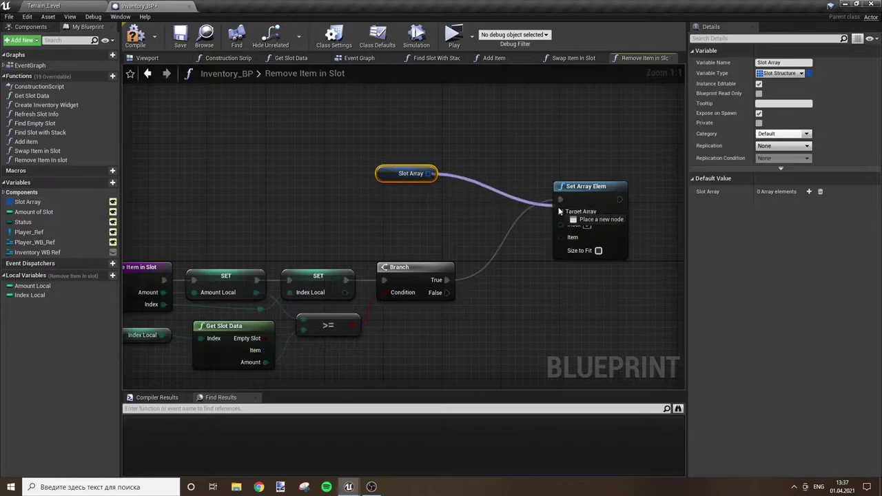
{"action": "left_click_drag", "start_coordinate": [378, 176], "coordinate": [422, 191]}
{"action": "left_click", "coordinate": [398, 234]}
{"action": "right_click_drag", "start_coordinate": [334, 244], "coordinate": [438, 185]}
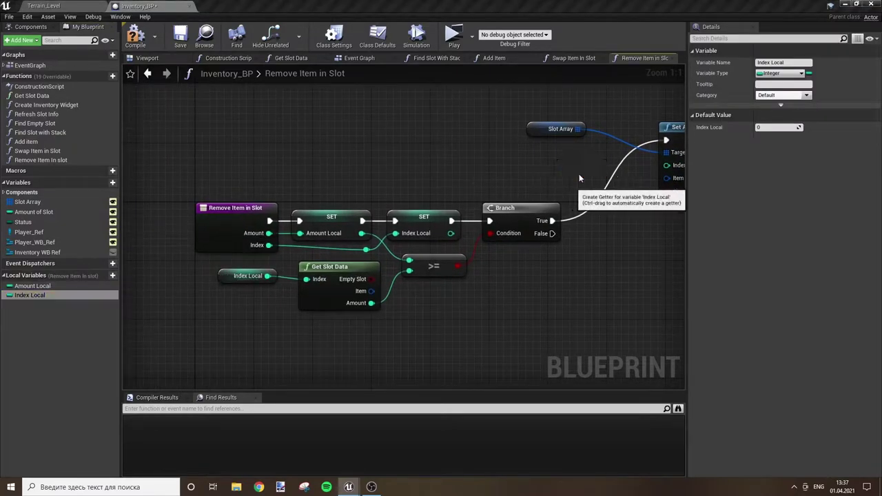
Wire an Index Local getter into Set Array Elem's Index and tidy the node layout
{"action": "mouse_move", "coordinate": [30, 296]}
{"action": "left_mouse_down", "text": "ctrl"}
{"action": "mouse_move", "coordinate": [573, 165]}
{"action": "mouse_move", "coordinate": [617, 170]}
{"action": "mouse_move", "coordinate": [406, 165]}
{"action": "left_mouse_up", "text": "ctrl"}
{"action": "left_click_drag", "start_coordinate": [292, 221], "coordinate": [405, 140]}
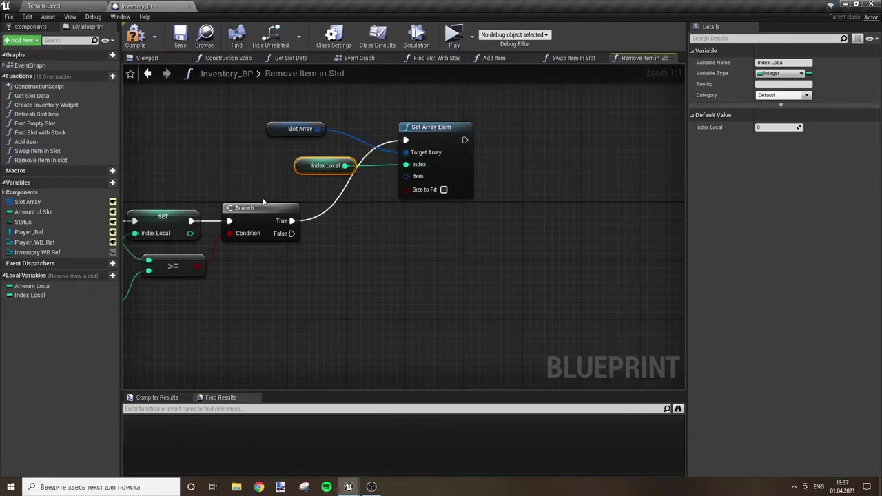
{"action": "right_click_drag", "start_coordinate": [250, 173], "coordinate": [311, 244]}
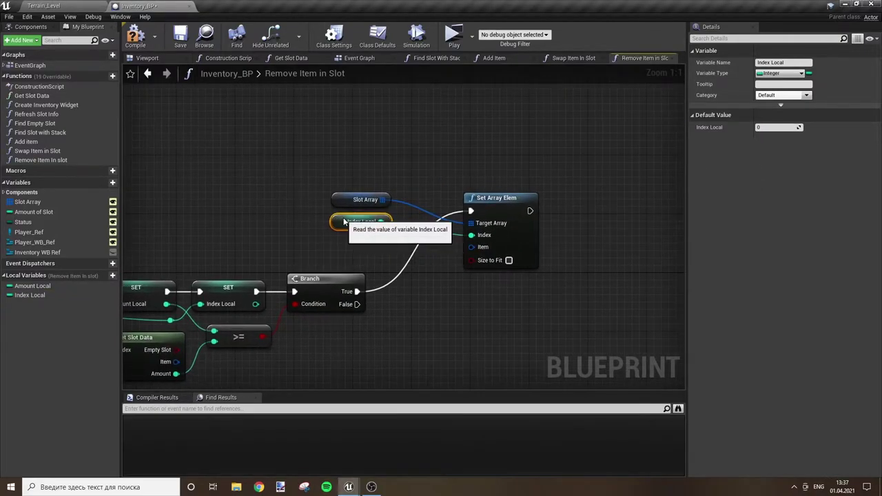
{"action": "left_click_drag", "start_coordinate": [374, 235], "coordinate": [352, 221]}
{"action": "mouse_move", "coordinate": [330, 188]}
{"action": "left_mouse_down"}
{"action": "mouse_move", "coordinate": [351, 226]}
{"action": "mouse_move", "coordinate": [345, 186]}
{"action": "left_mouse_up"}
{"action": "left_click_drag", "start_coordinate": [499, 175], "coordinate": [507, 154]}
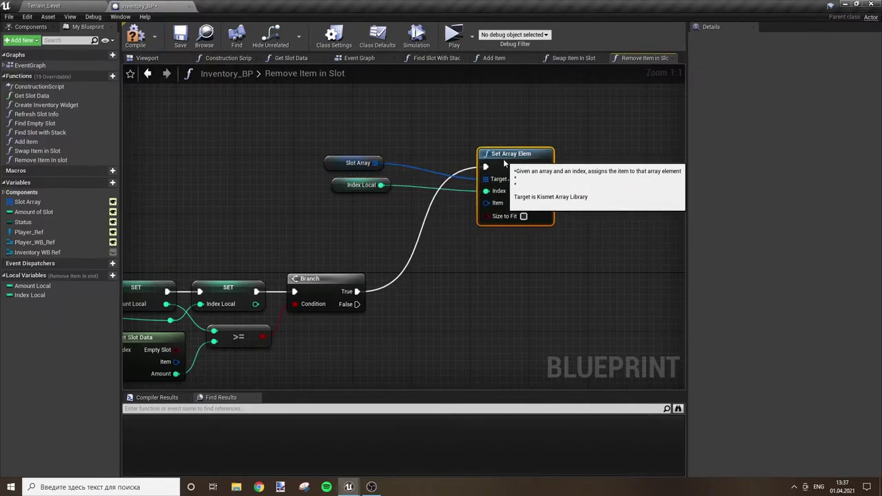
{"action": "left_click", "coordinate": [404, 146]}
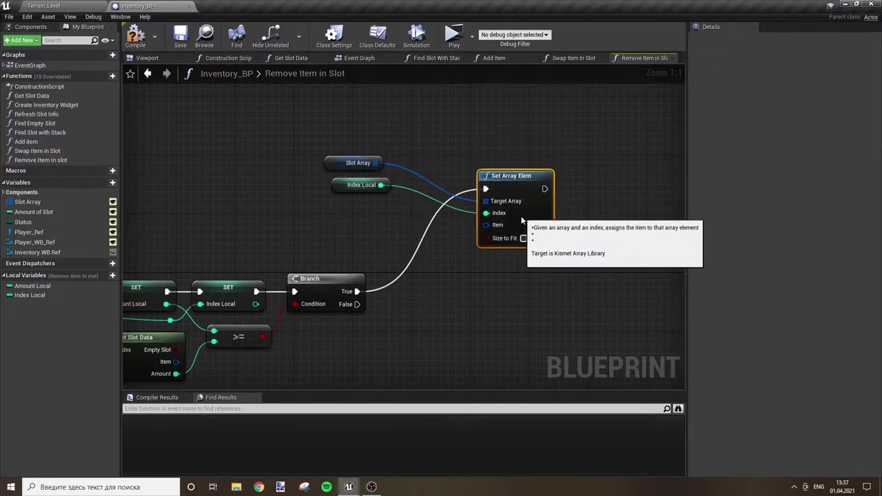
{"action": "left_click_drag", "start_coordinate": [501, 194], "coordinate": [463, 224]}
{"action": "left_click", "coordinate": [337, 218]}
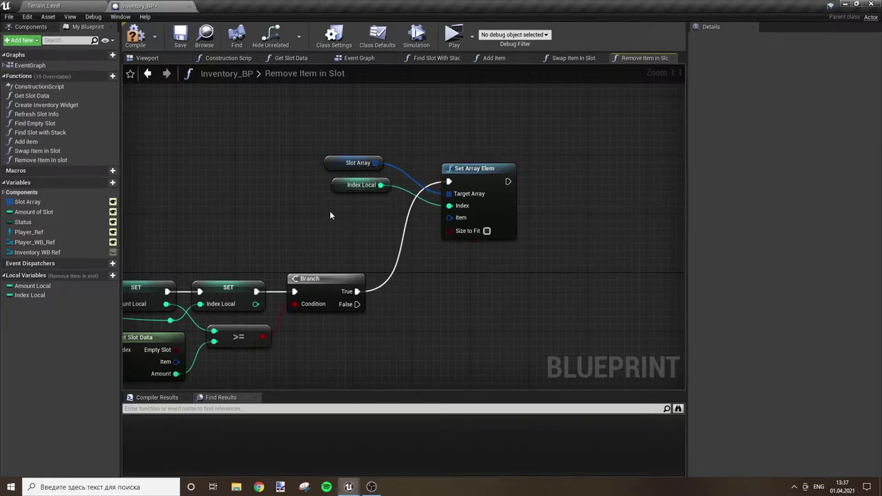
{"action": "mouse_move", "coordinate": [329, 216]}
{"action": "right_mouse_down"}
{"action": "mouse_move", "coordinate": [523, 199]}
{"action": "mouse_move", "coordinate": [508, 223]}
{"action": "mouse_move", "coordinate": [295, 219]}
{"action": "right_mouse_up"}
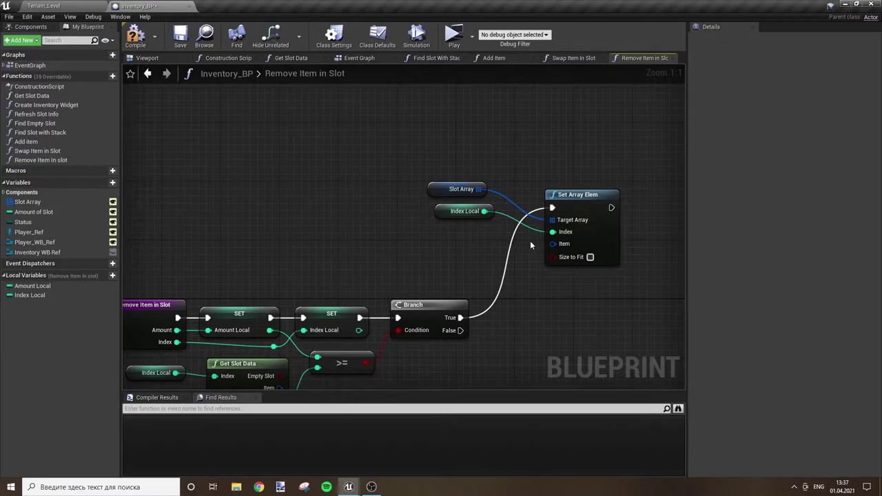
{"action": "right_click_drag", "start_coordinate": [445, 245], "coordinate": [365, 285]}
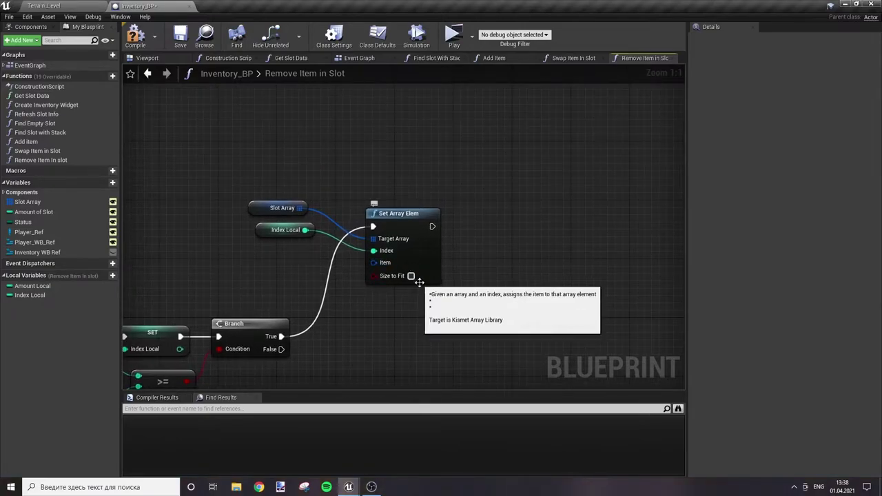
Split Set Array Elem's Item input into its separate fields
{"action": "right_click", "coordinate": [375, 262]}
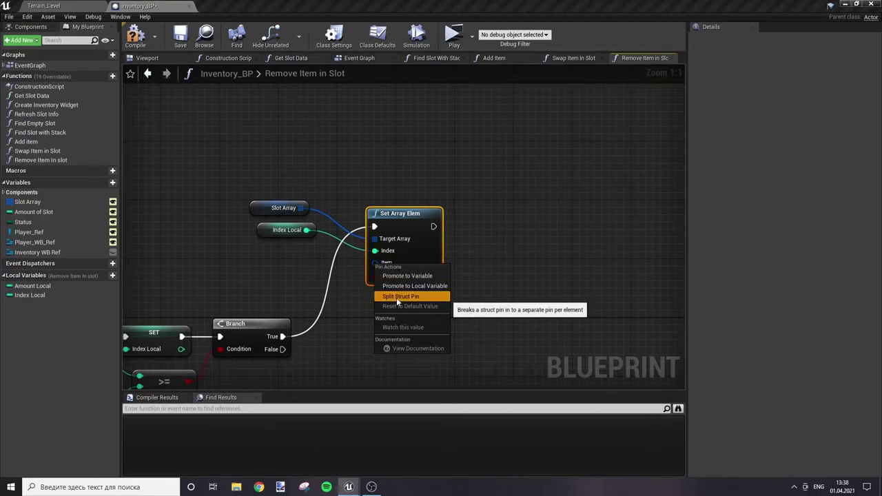
{"action": "left_click", "coordinate": [392, 288]}
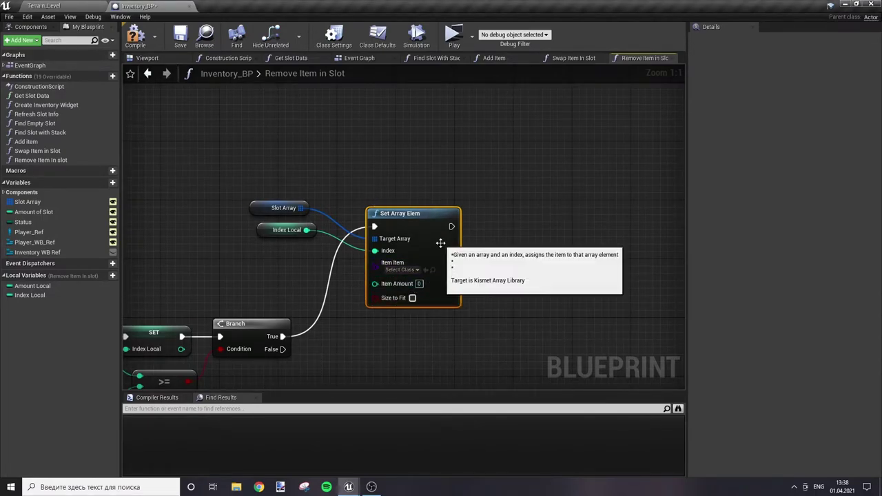
{"action": "left_click_drag", "start_coordinate": [441, 250], "coordinate": [439, 235]}
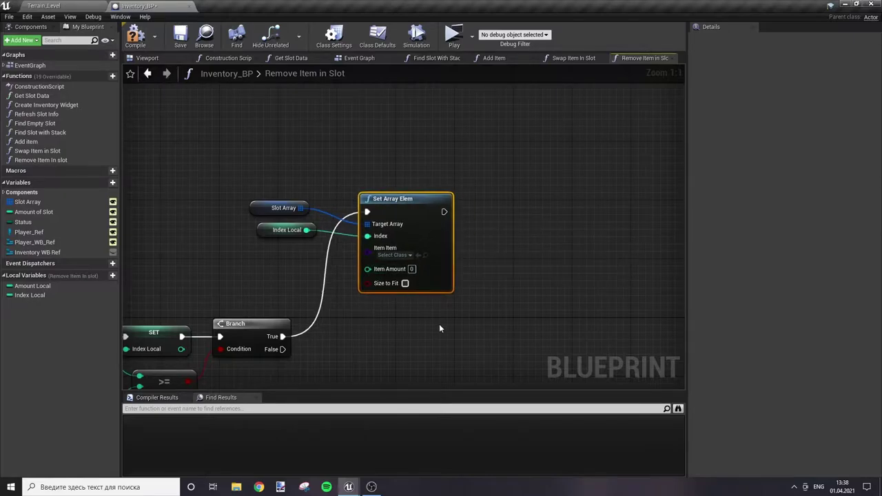
{"action": "left_click", "coordinate": [546, 272]}
{"action": "right_click_drag", "start_coordinate": [545, 272], "coordinate": [430, 282]}
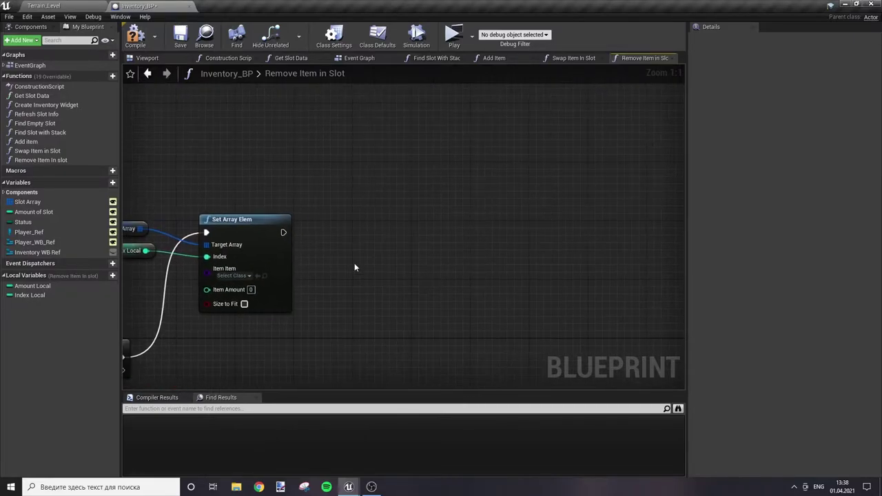
Add Refresh Slot Info after Set Array Elem, with a pasted Index Local feeding Index Slot
{"action": "left_click_drag", "start_coordinate": [283, 232], "coordinate": [363, 235]}
{"action": "type", "text": "refre"}
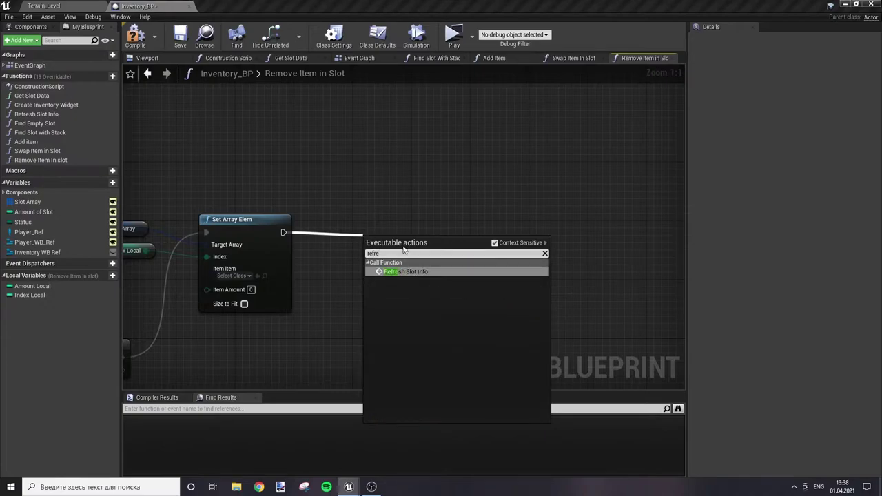
{"action": "left_click", "coordinate": [414, 272]}
{"action": "right_click_drag", "start_coordinate": [380, 295], "coordinate": [461, 273]}
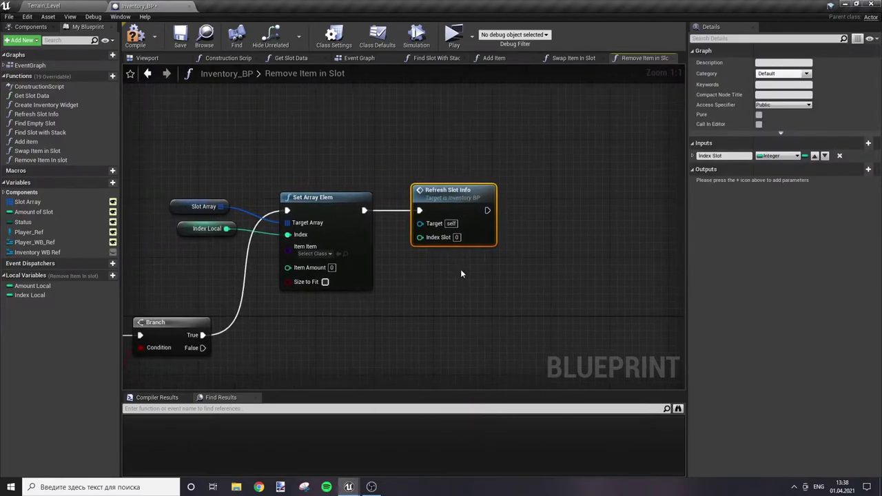
{"action": "left_click", "coordinate": [185, 228]}
{"action": "key", "text": "ctrl+c"}
{"action": "key", "text": "ctrl+v"}
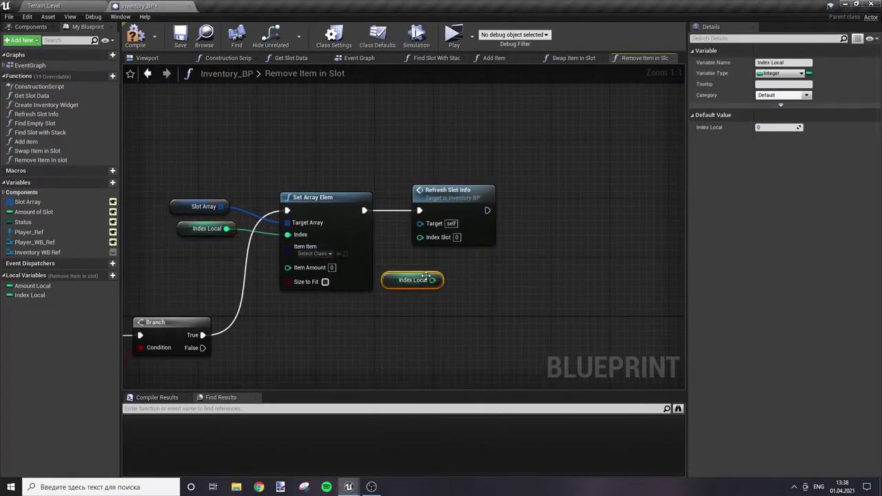
{"action": "mouse_move", "coordinate": [434, 273]}
{"action": "left_mouse_down"}
{"action": "mouse_move", "coordinate": [419, 237]}
{"action": "mouse_move", "coordinate": [482, 217]}
{"action": "left_mouse_up"}
{"action": "right_click_drag", "start_coordinate": [384, 264], "coordinate": [366, 280]}
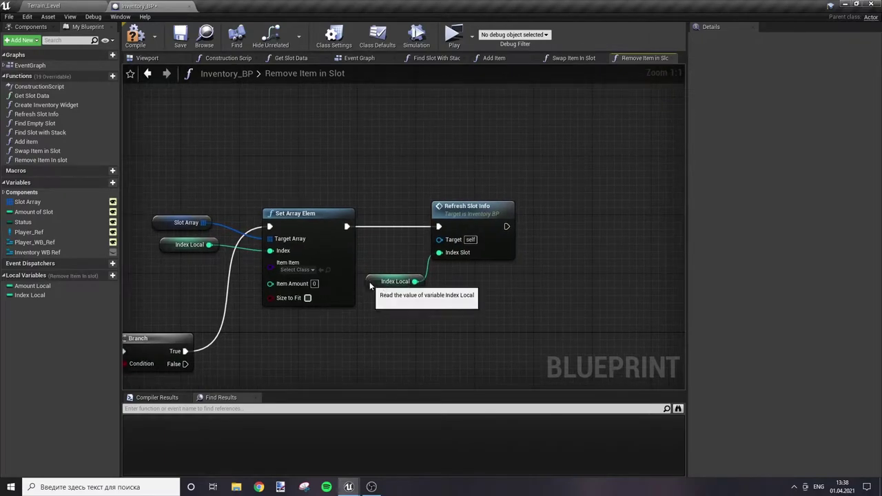
{"action": "left_click_drag", "start_coordinate": [367, 280], "coordinate": [368, 255]}
{"action": "left_click", "coordinate": [520, 229]}
End the chain with a Return Node after Refresh Slot Info
{"action": "left_click_drag", "start_coordinate": [506, 225], "coordinate": [546, 227]}
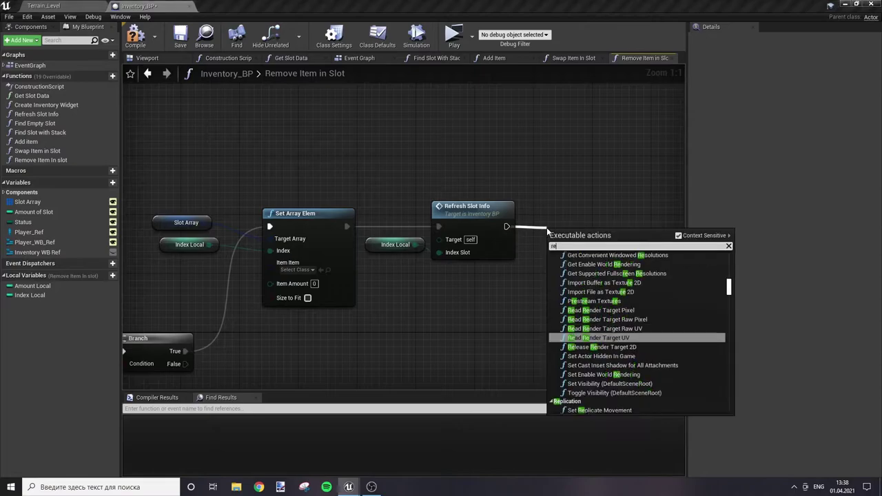
{"action": "type", "text": "ret"}
{"action": "key", "text": "Return"}
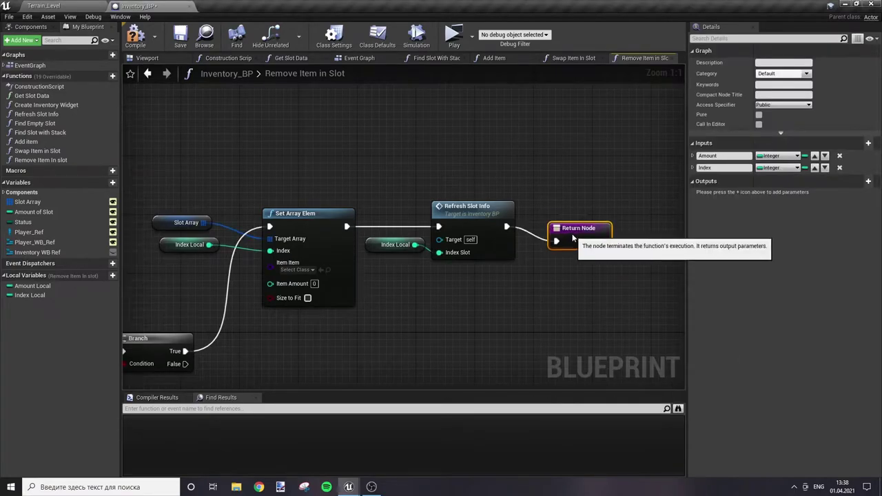
{"action": "left_click_drag", "start_coordinate": [551, 235], "coordinate": [538, 213]}
{"action": "left_click", "coordinate": [558, 259]}
{"action": "right_click_drag", "start_coordinate": [558, 259], "coordinate": [417, 297]}
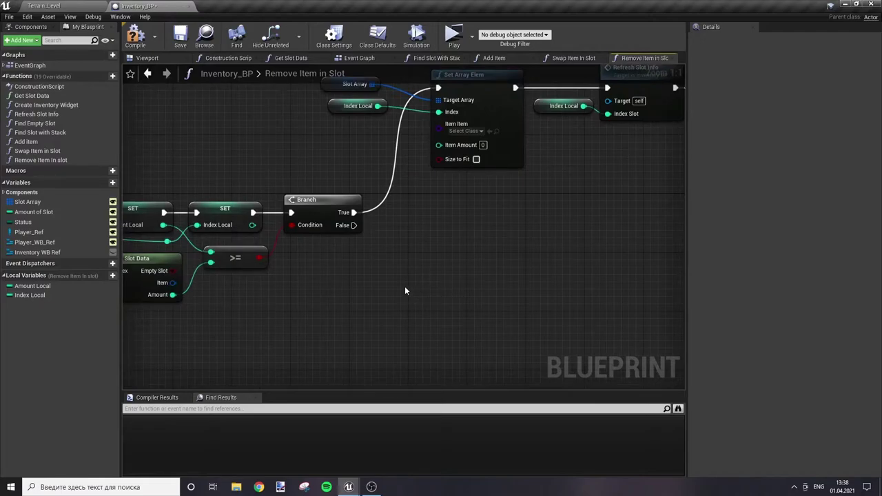
Duplicate the Slot Array, Index Local and Set Array Elem nodes and drive the copy from Branch False
{"action": "right_click_drag", "start_coordinate": [404, 290], "coordinate": [420, 166]}
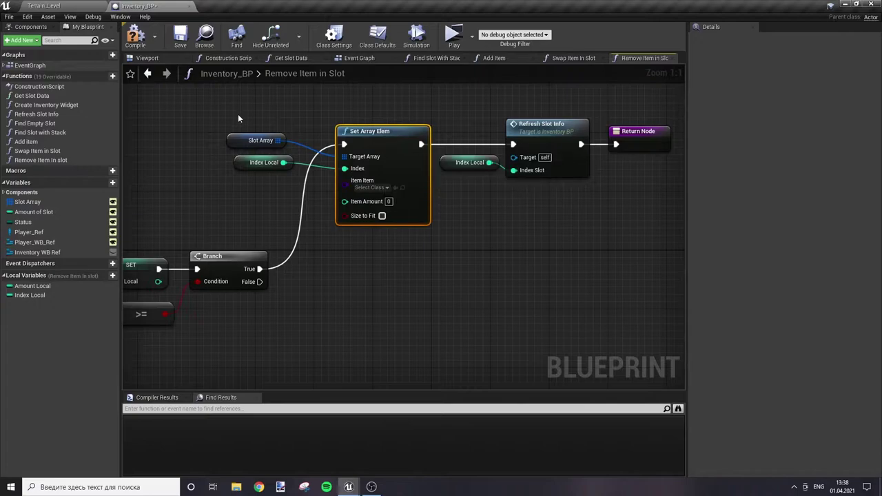
{"action": "left_click_drag", "start_coordinate": [237, 113], "coordinate": [388, 190]}
{"action": "right_click_drag", "start_coordinate": [387, 190], "coordinate": [379, 254]}
{"action": "key", "text": "ctrl+c"}
{"action": "key", "text": "ctrl+v"}
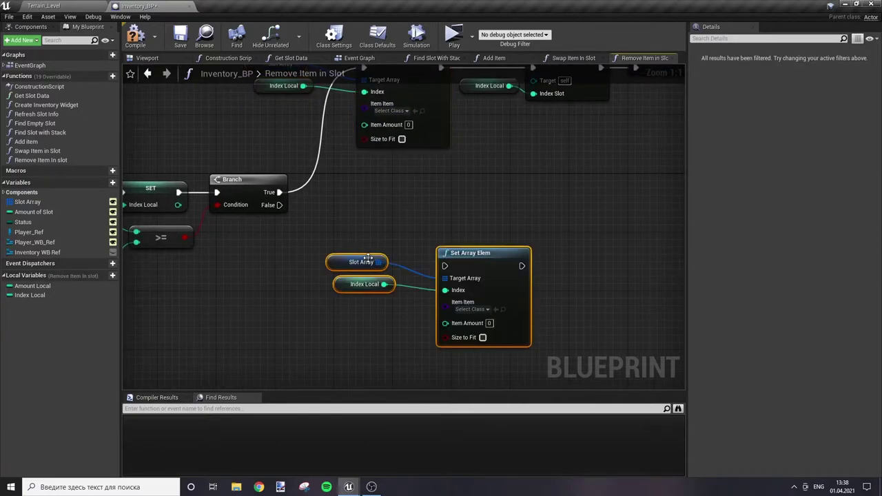
{"action": "left_click_drag", "start_coordinate": [469, 270], "coordinate": [381, 252]}
{"action": "left_click", "coordinate": [355, 214]}
{"action": "mouse_move", "coordinate": [279, 205]}
{"action": "left_mouse_down"}
{"action": "mouse_move", "coordinate": [356, 251]}
{"action": "mouse_move", "coordinate": [417, 258]}
{"action": "mouse_move", "coordinate": [420, 231]}
{"action": "left_mouse_up"}
{"action": "right_click_drag", "start_coordinate": [530, 280], "coordinate": [460, 284]}
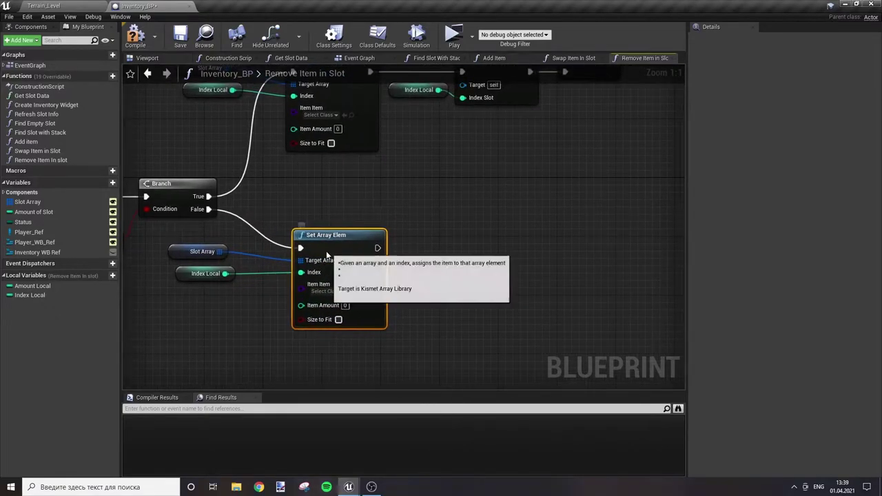
{"action": "left_click_drag", "start_coordinate": [337, 236], "coordinate": [317, 236]}
{"action": "left_click", "coordinate": [431, 248]}
Add a copied Index Local and Refresh Slot Info after the lower Set Array Elem, ending at the Return Node
{"action": "right_click_drag", "start_coordinate": [411, 119], "coordinate": [409, 163]}
{"action": "left_click_drag", "start_coordinate": [408, 163], "coordinate": [510, 127]}
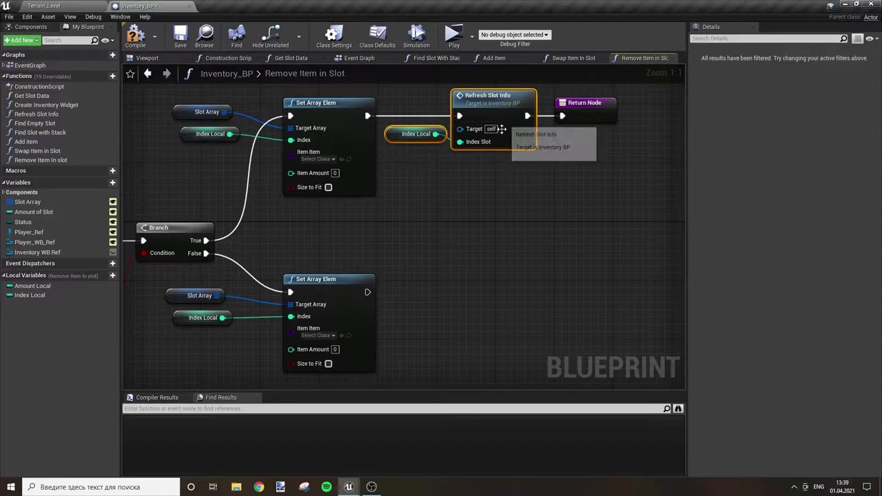
{"action": "key", "text": "ctrl+c"}
{"action": "key", "text": "ctrl+v"}
{"action": "left_click_drag", "start_coordinate": [481, 299], "coordinate": [367, 292]}
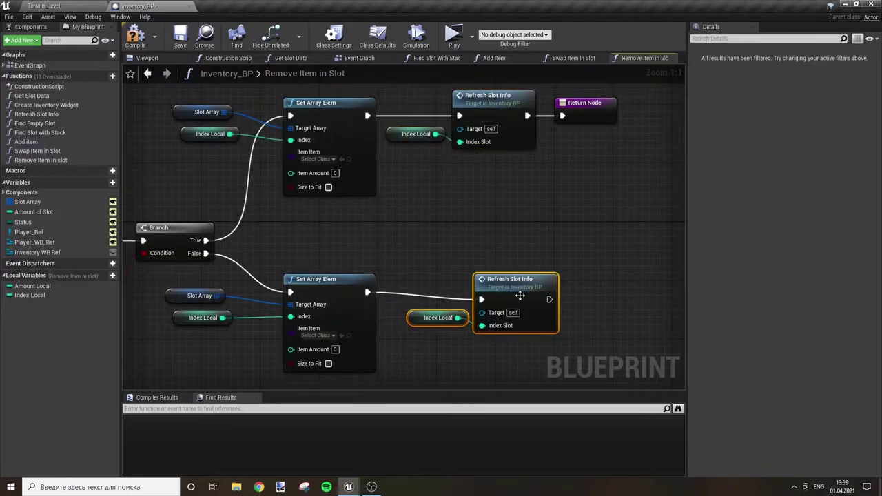
{"action": "left_click_drag", "start_coordinate": [514, 291], "coordinate": [486, 284]}
{"action": "right_click_drag", "start_coordinate": [561, 248], "coordinate": [484, 221]}
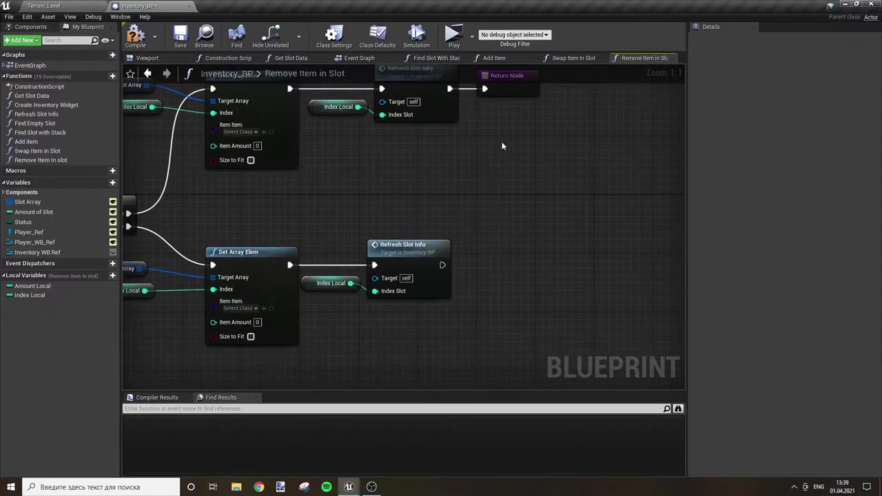
{"action": "left_click_drag", "start_coordinate": [515, 77], "coordinate": [554, 209]}
{"action": "mouse_move", "coordinate": [442, 265]}
{"action": "left_mouse_down"}
{"action": "mouse_move", "coordinate": [528, 221]}
{"action": "mouse_move", "coordinate": [525, 181]}
{"action": "left_mouse_up"}
{"action": "left_click", "coordinate": [289, 199]}
Read the slot from Slot Array at Index Local with a GET node split into Item and Amount
{"action": "right_click_drag", "start_coordinate": [289, 198], "coordinate": [460, 199]}
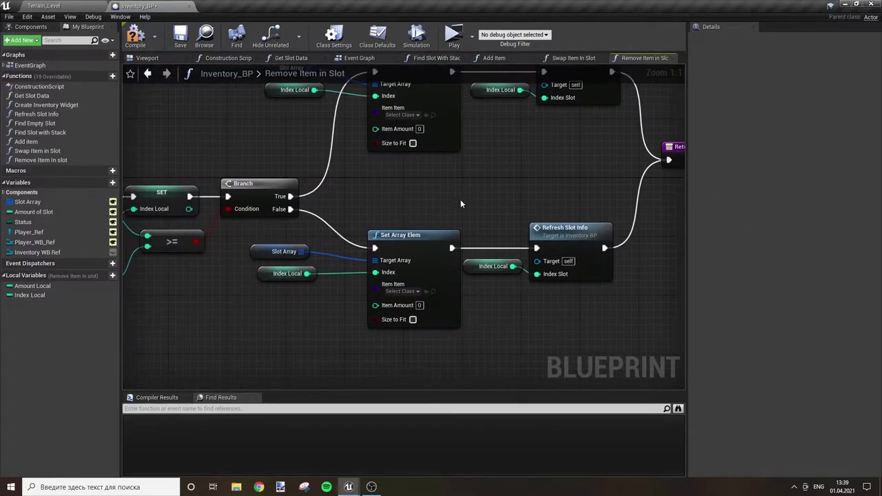
{"action": "right_click_drag", "start_coordinate": [272, 315], "coordinate": [373, 261]}
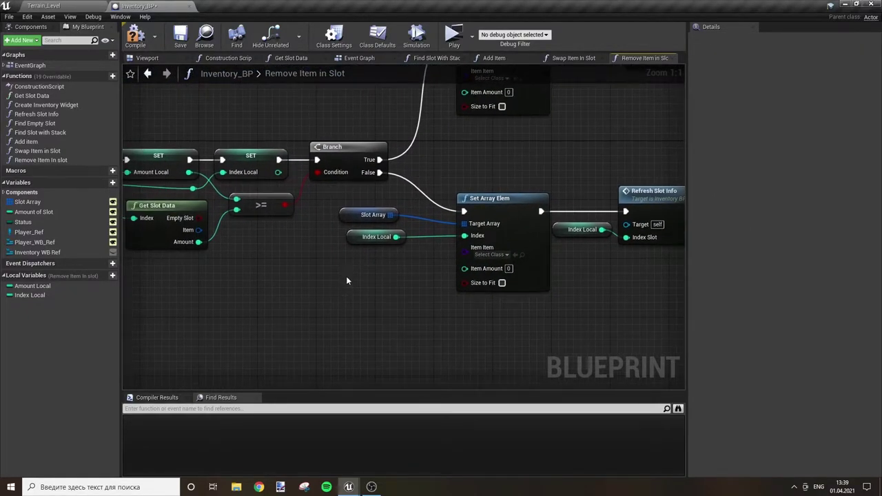
{"action": "right_click_drag", "start_coordinate": [353, 209], "coordinate": [407, 197]}
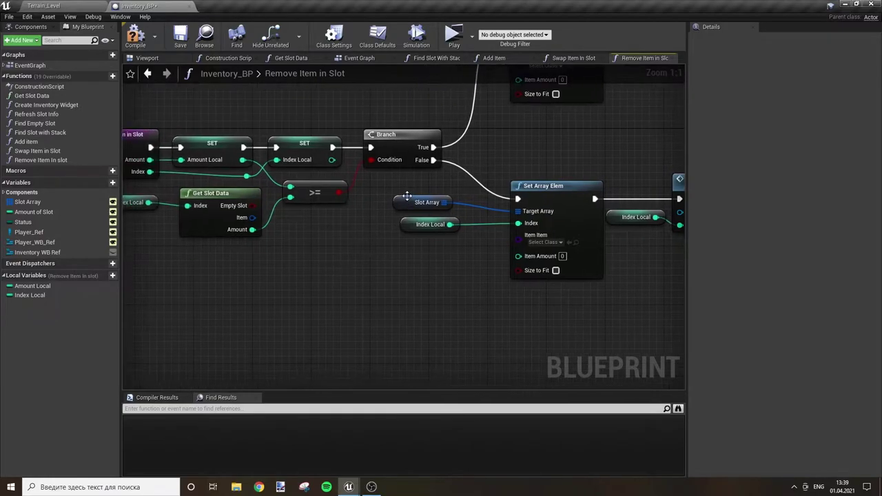
{"action": "left_click_drag", "start_coordinate": [405, 217], "coordinate": [410, 228]}
{"action": "key", "text": "ctrl+c"}
{"action": "key", "text": "ctrl+v"}
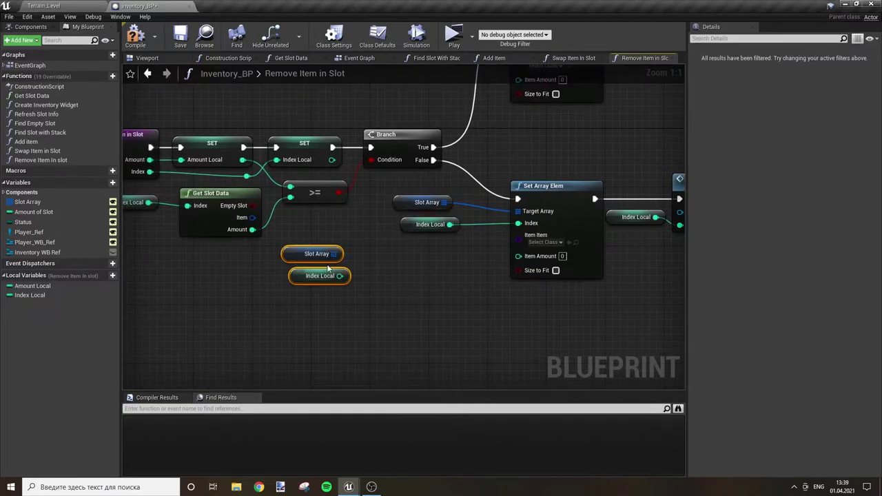
{"action": "left_click_drag", "start_coordinate": [334, 258], "coordinate": [389, 263]}
{"action": "type", "text": "get"}
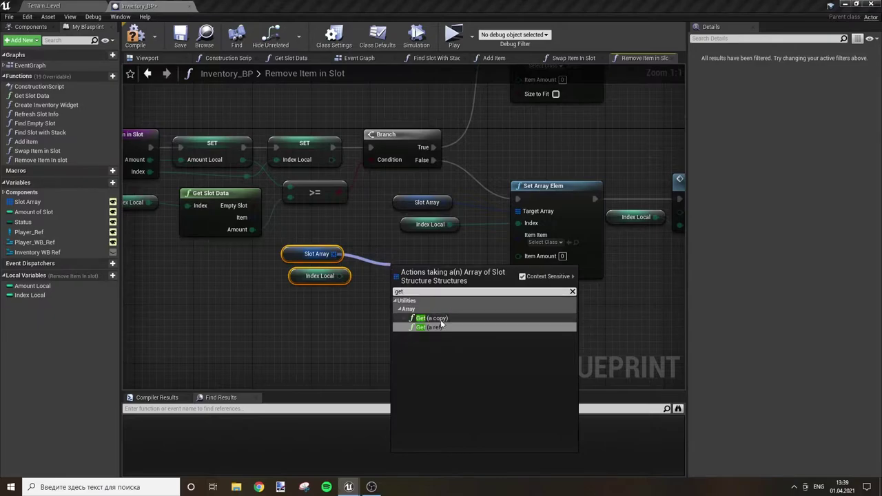
{"action": "left_click", "coordinate": [444, 321]}
{"action": "left_click_drag", "start_coordinate": [339, 276], "coordinate": [400, 283]}
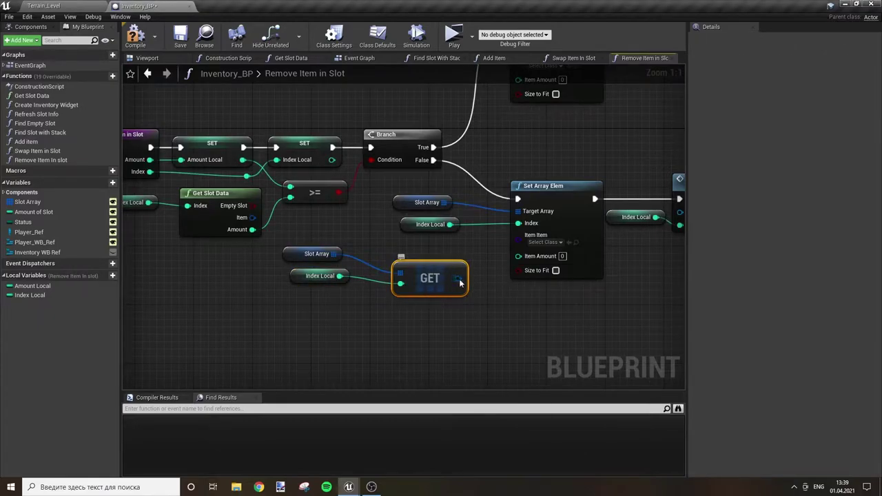
{"action": "right_click", "coordinate": [459, 279]}
{"action": "left_click", "coordinate": [489, 311]}
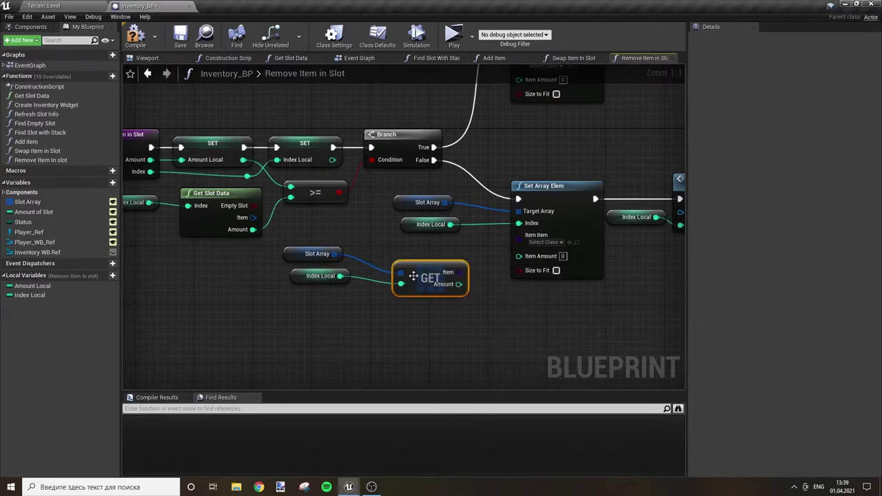
Feed the slot's Item into Set Array Elem and subtract Amount Local from the slot's Amount
{"action": "left_click_drag", "start_coordinate": [444, 257], "coordinate": [518, 234]}
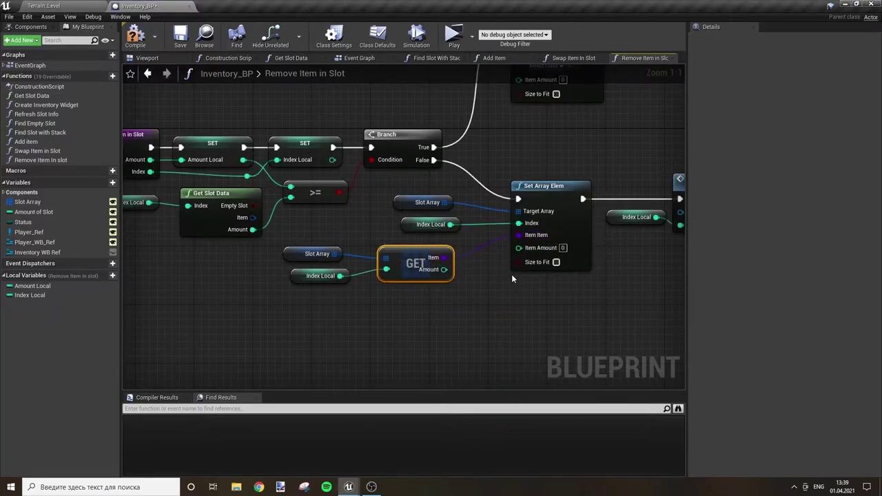
{"action": "left_click_drag", "start_coordinate": [444, 270], "coordinate": [472, 299]}
{"action": "type", "text": "-"}
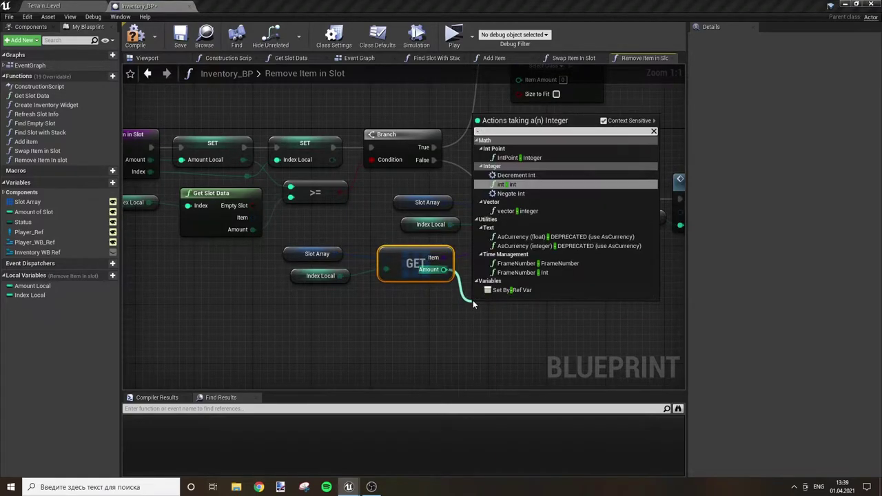
{"action": "key", "text": "Return"}
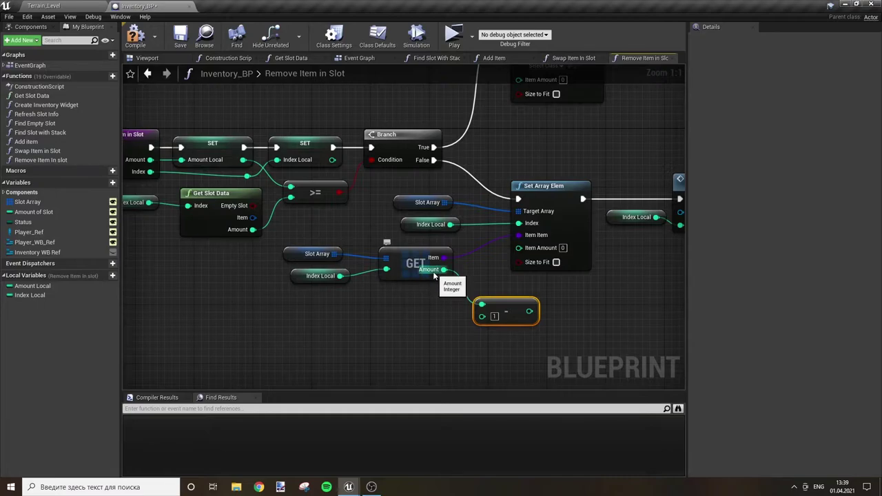
{"action": "left_click", "coordinate": [290, 256]}
{"action": "right_click_drag", "start_coordinate": [290, 257], "coordinate": [353, 229]}
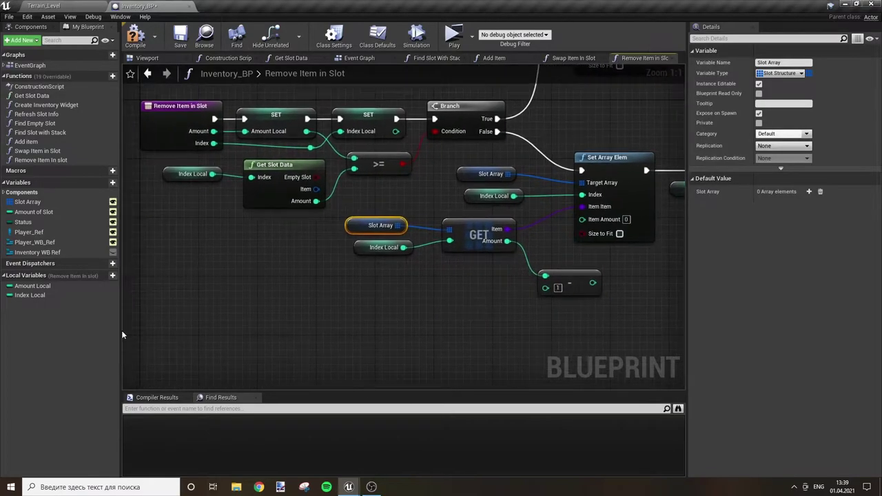
{"action": "mouse_move", "coordinate": [33, 286]}
{"action": "left_mouse_down"}
{"action": "mouse_move", "coordinate": [489, 306]}
{"action": "mouse_move", "coordinate": [544, 287]}
{"action": "left_mouse_up"}
{"action": "right_click_drag", "start_coordinate": [546, 289], "coordinate": [430, 319]}
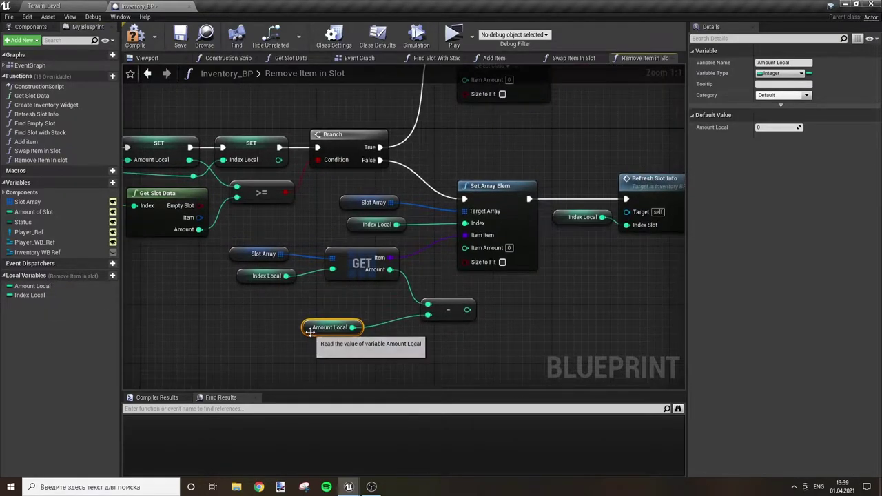
{"action": "left_click_drag", "start_coordinate": [310, 332], "coordinate": [347, 316]}
{"action": "left_click_drag", "start_coordinate": [445, 314], "coordinate": [430, 292]}
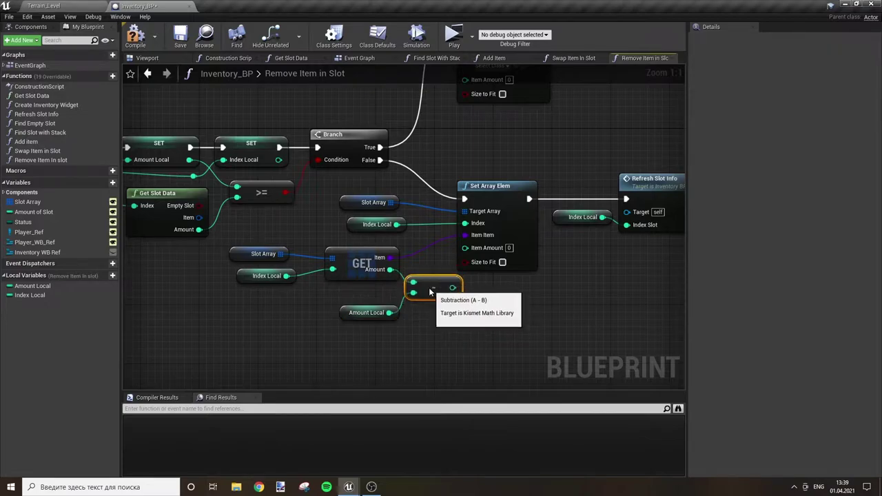
{"action": "left_click_drag", "start_coordinate": [346, 312], "coordinate": [339, 297]}
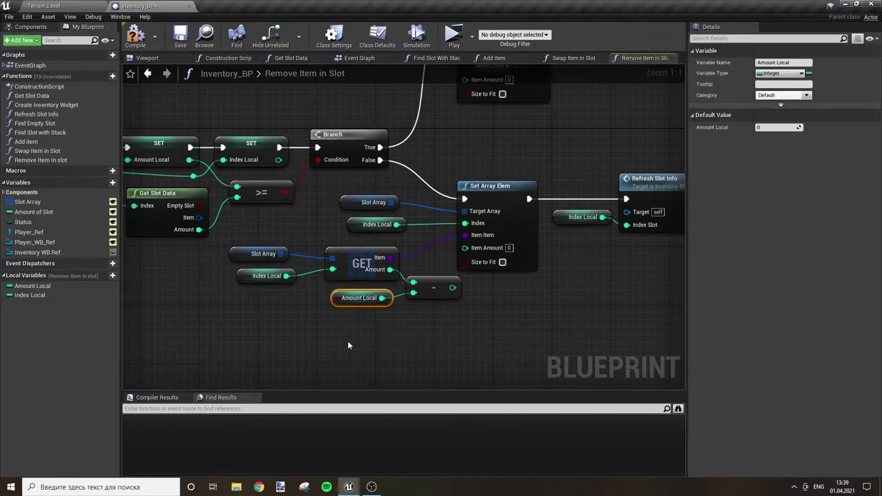
Tidy the GET, Slot Array, Amount Local and subtraction nodes beside the lower Set Array Elem
{"action": "left_click_drag", "start_coordinate": [348, 346], "coordinate": [282, 267]}
{"action": "left_click_drag", "start_coordinate": [362, 263], "coordinate": [318, 271]}
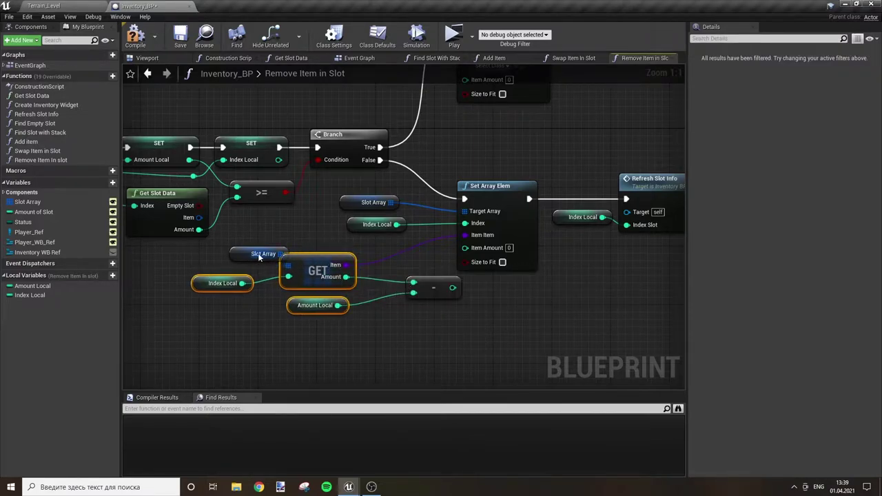
{"action": "left_click_drag", "start_coordinate": [259, 256], "coordinate": [222, 264]}
{"action": "left_click", "coordinate": [378, 288]}
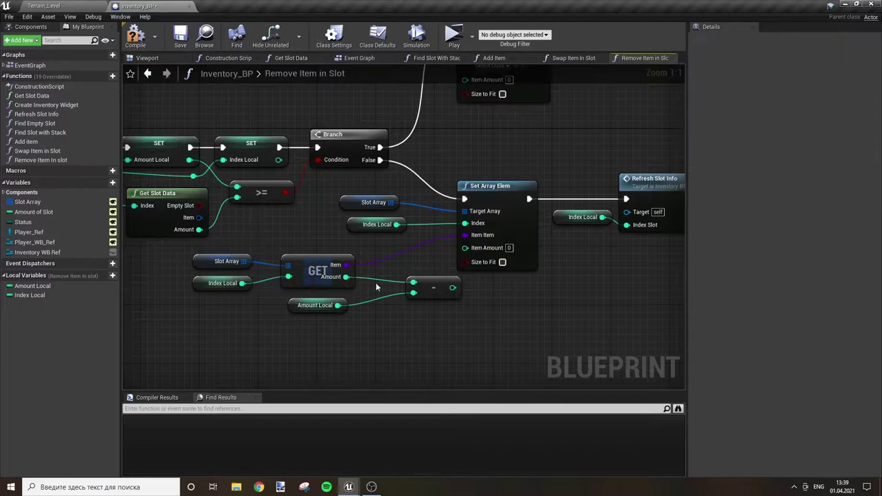
{"action": "mouse_move", "coordinate": [440, 293]}
{"action": "left_mouse_down"}
{"action": "mouse_move", "coordinate": [401, 286]}
{"action": "mouse_move", "coordinate": [465, 247]}
{"action": "left_mouse_up"}
{"action": "left_click", "coordinate": [430, 295]}
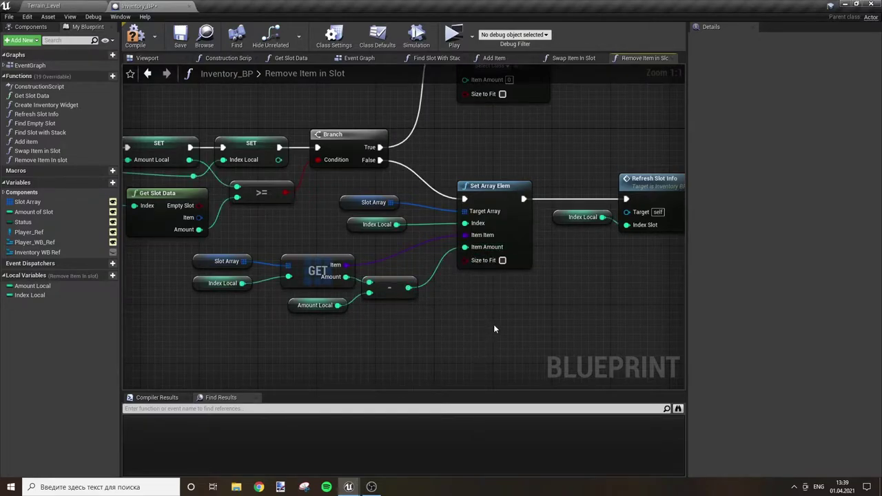
{"action": "right_click_drag", "start_coordinate": [515, 330], "coordinate": [438, 351]}
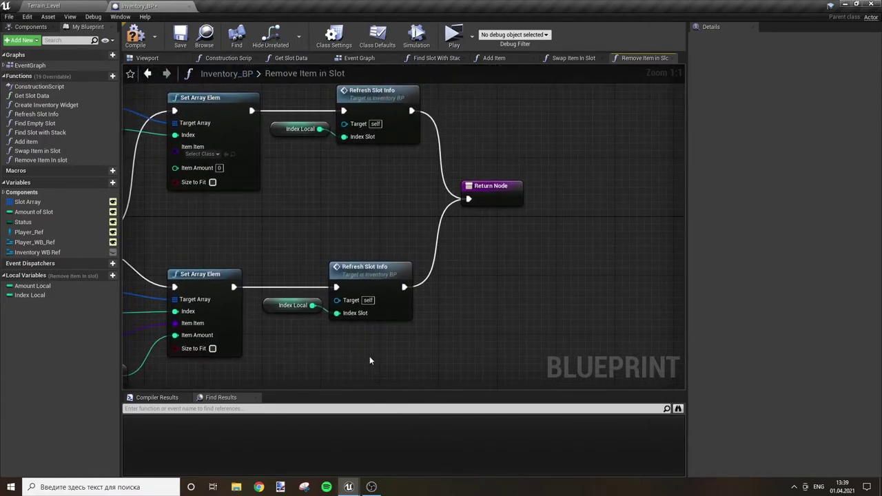
{"action": "right_click_drag", "start_coordinate": [369, 360], "coordinate": [504, 352]}
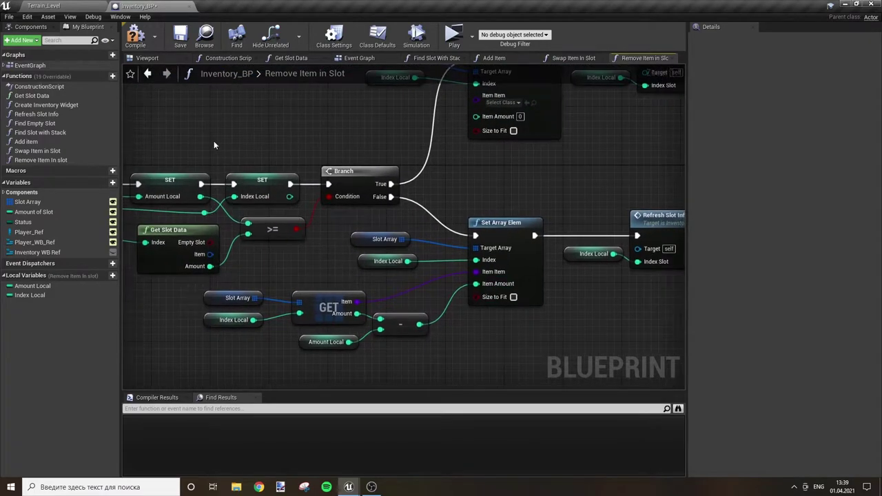
Review both Branch paths of Remove Item in Slot from the entry node to the Return Node
{"action": "right_click_drag", "start_coordinate": [213, 144], "coordinate": [237, 221]}
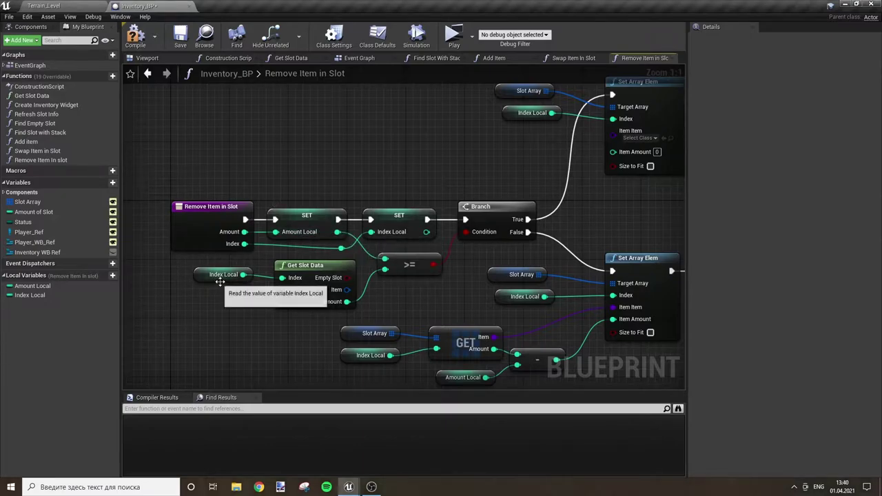
{"action": "left_click_drag", "start_coordinate": [217, 303], "coordinate": [296, 274]}
{"action": "left_click", "coordinate": [252, 305]}
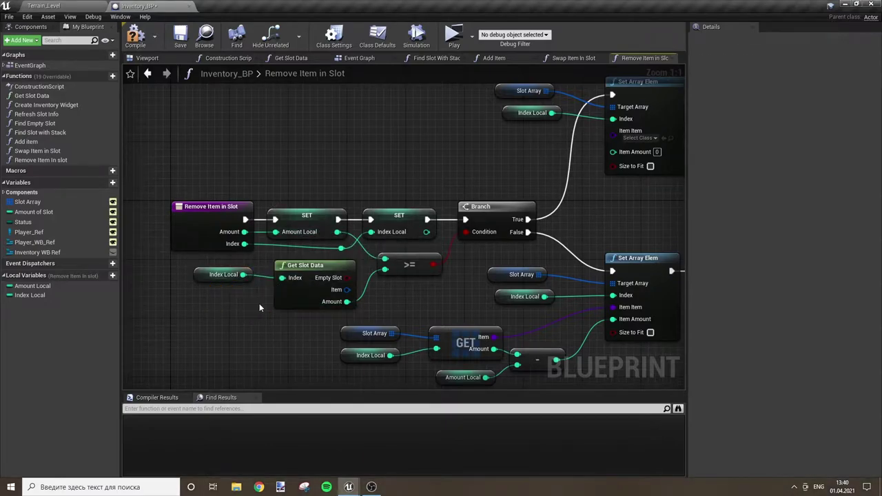
{"action": "right_click_drag", "start_coordinate": [259, 308], "coordinate": [250, 348]}
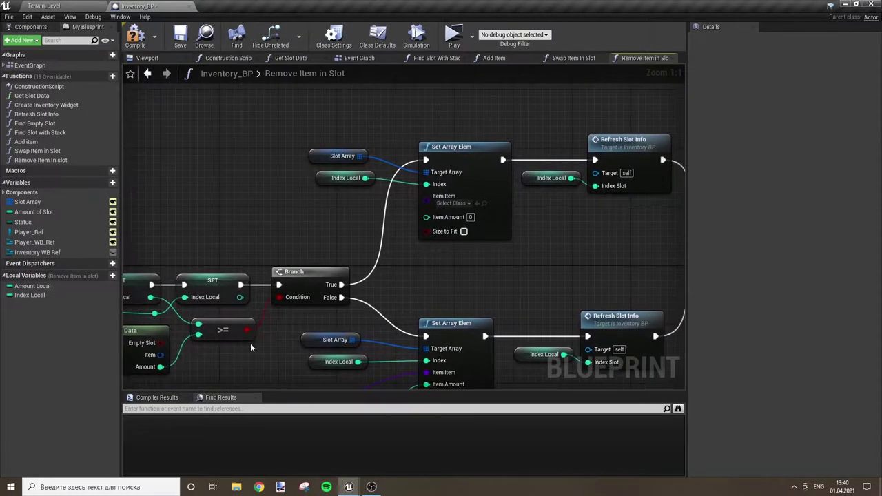
{"action": "right_click_drag", "start_coordinate": [250, 343], "coordinate": [331, 349]}
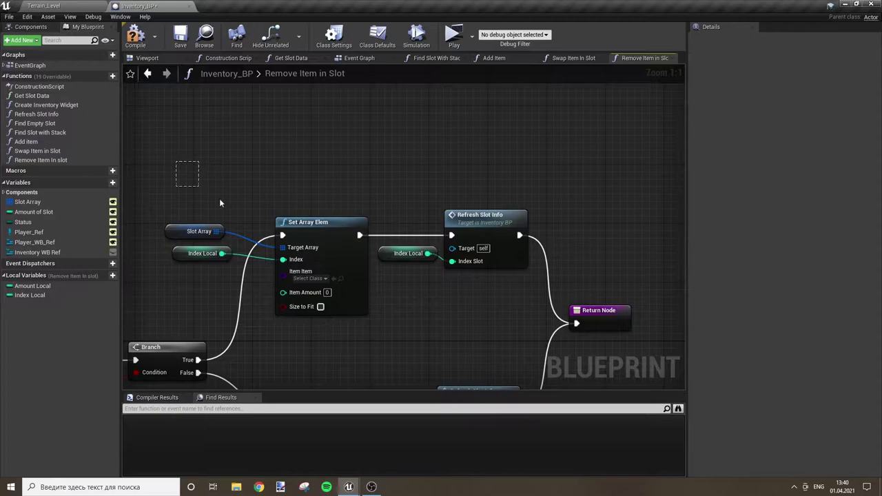
{"action": "left_click_drag", "start_coordinate": [219, 203], "coordinate": [350, 276]}
{"action": "left_click", "coordinate": [419, 190]}
{"action": "right_click_drag", "start_coordinate": [402, 337], "coordinate": [386, 296]}
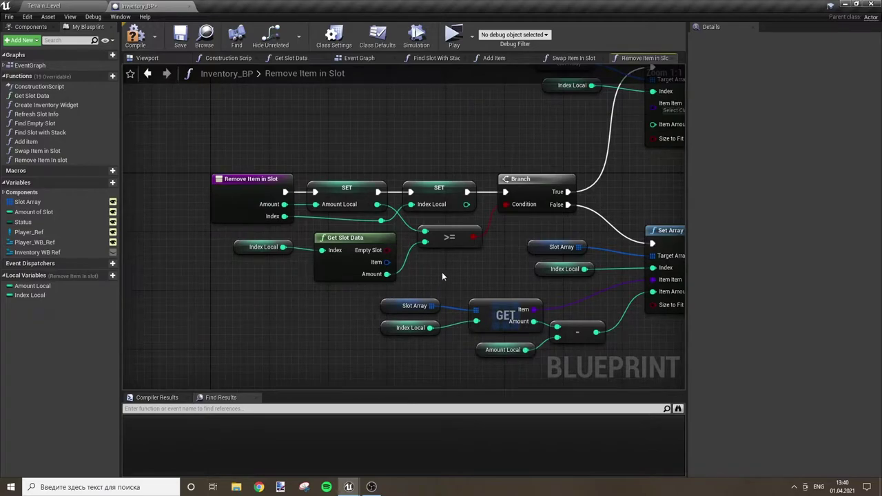
{"action": "right_click_drag", "start_coordinate": [441, 272], "coordinate": [403, 255]}
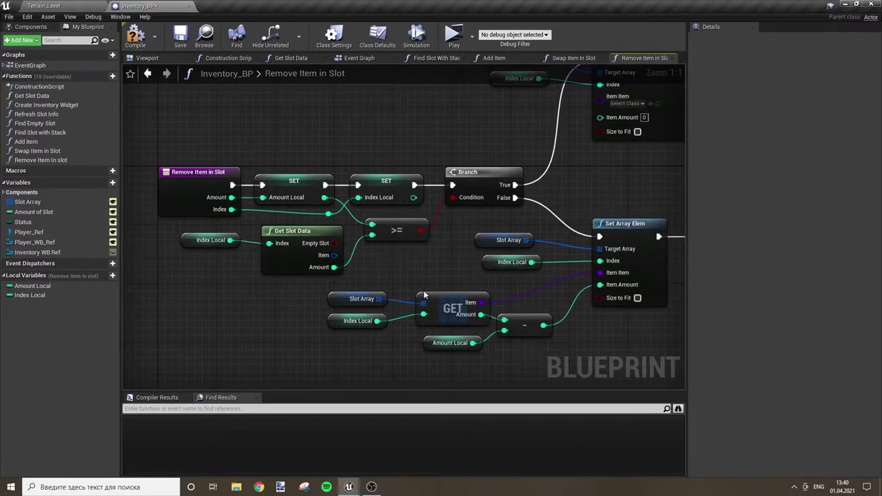
{"action": "right_click_drag", "start_coordinate": [463, 259], "coordinate": [339, 234]}
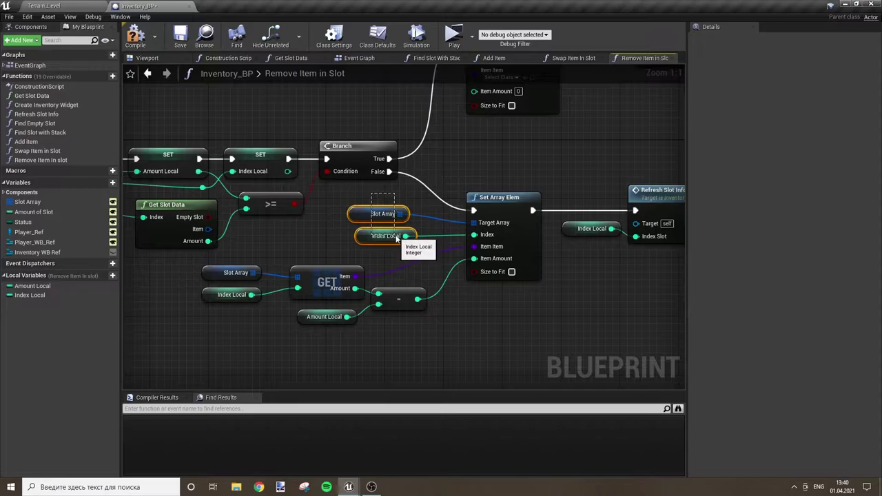
{"action": "right_click_drag", "start_coordinate": [437, 276], "coordinate": [452, 264]}
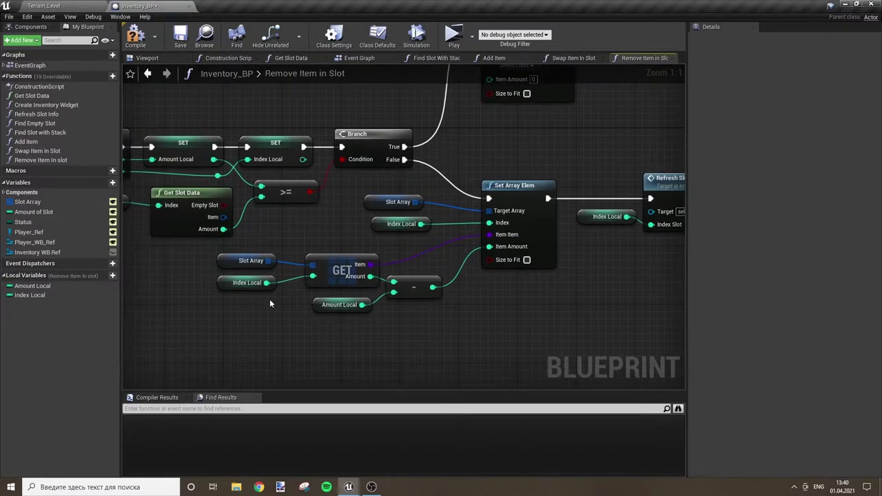
{"action": "left_click_drag", "start_coordinate": [256, 245], "coordinate": [329, 289]}
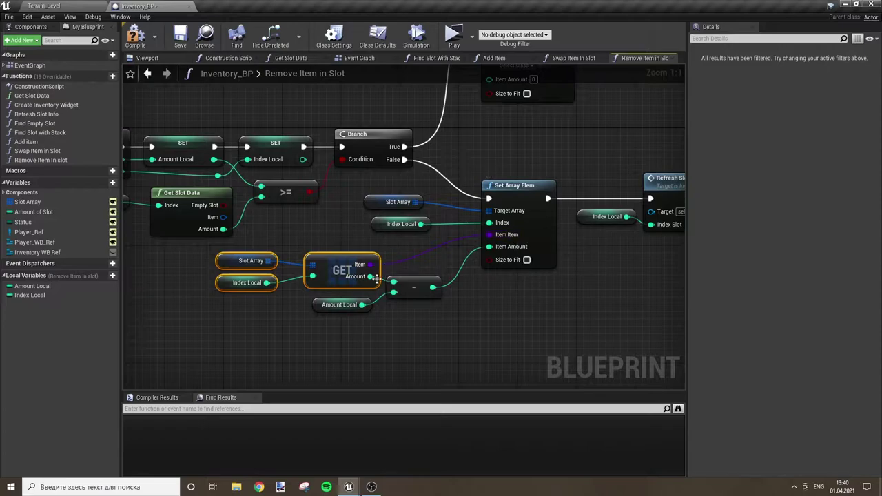
{"action": "left_click", "coordinate": [318, 310]}
{"action": "left_click", "coordinate": [375, 339]}
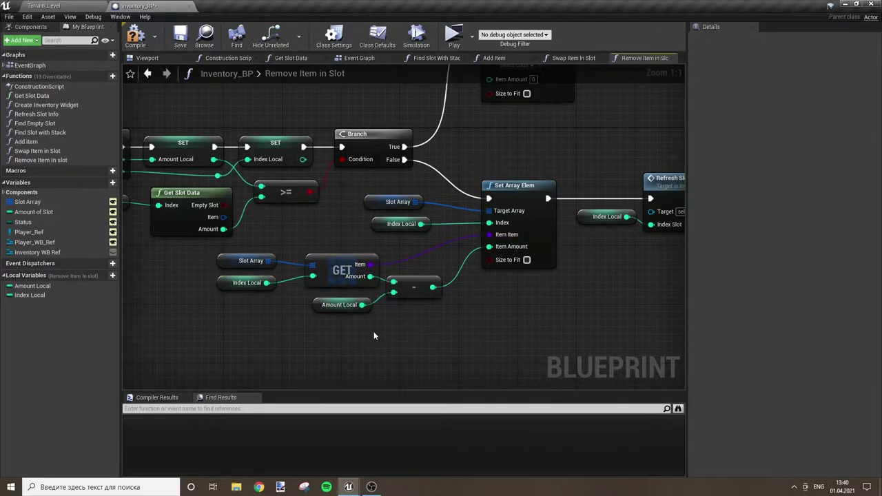
{"action": "right_click_drag", "start_coordinate": [574, 312], "coordinate": [481, 322]}
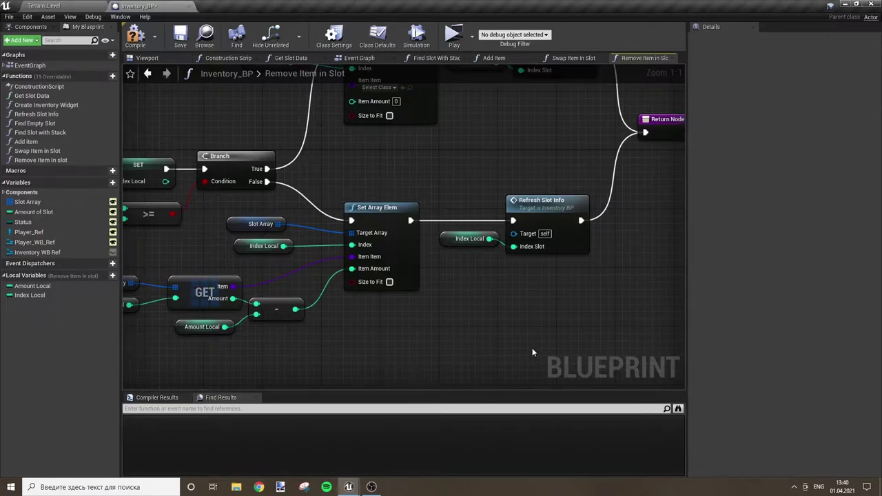
{"action": "right_click_drag", "start_coordinate": [531, 353], "coordinate": [433, 316]}
Compile and save Inventory_BP, then frame the whole Remove Item in Slot function
{"action": "left_click", "coordinate": [137, 38]}
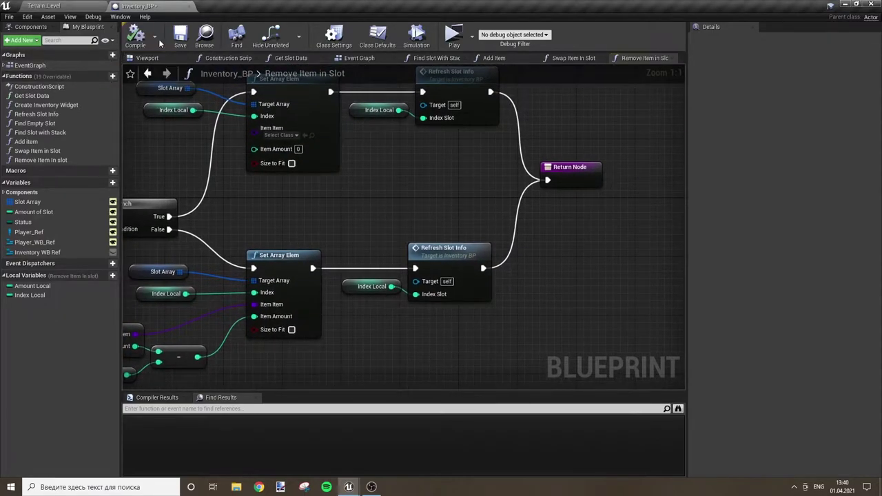
{"action": "left_click", "coordinate": [181, 36]}
{"action": "scroll", "coordinate": [258, 306], "scroll_direction": "down", "scroll_amount": 1}
{"action": "right_click_drag", "start_coordinate": [279, 245], "coordinate": [511, 230]}
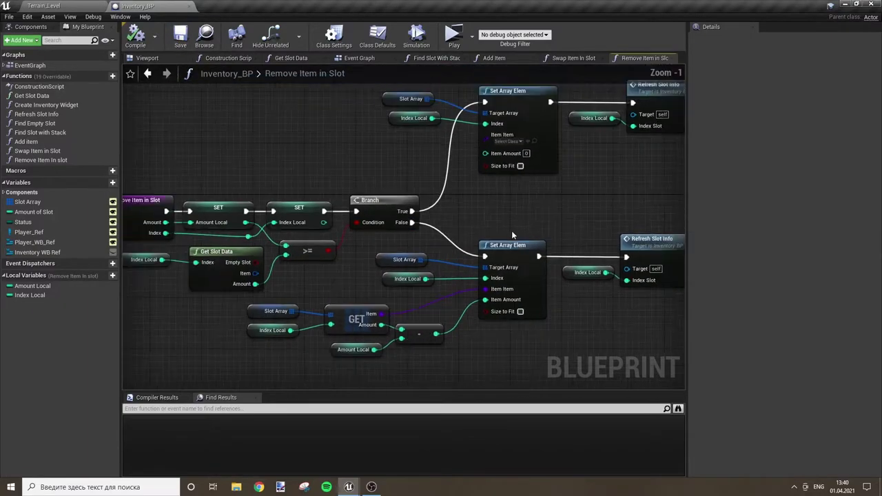
{"action": "right_click_drag", "start_coordinate": [84, 55], "coordinate": [222, 97]}
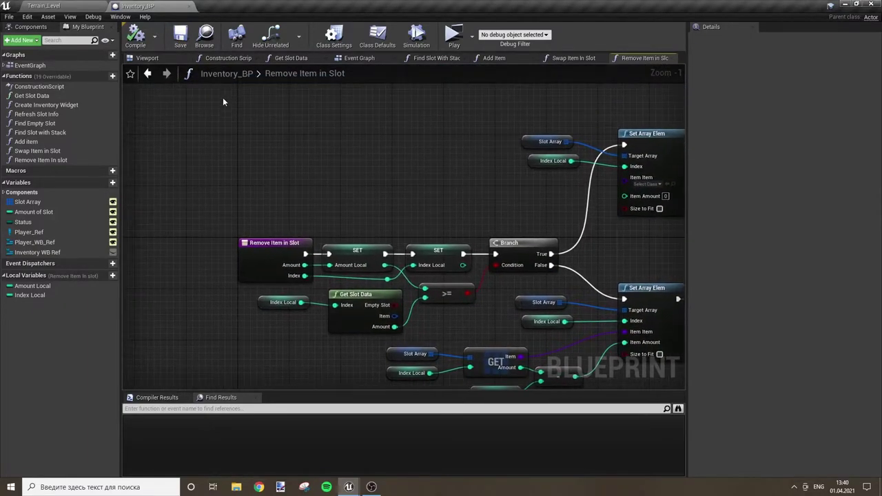
Close Inventory_BP and open Player_Char_BP from the Character Player Blueprint folder
{"action": "left_click", "coordinate": [190, 6]}
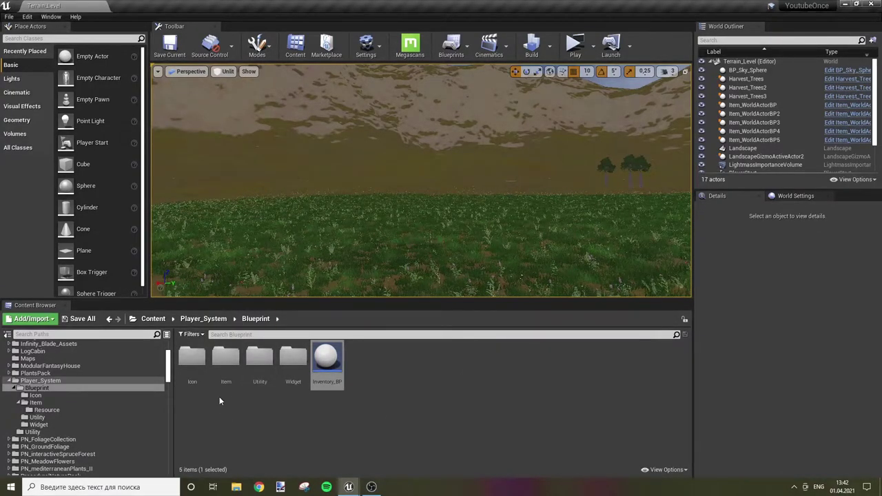
{"action": "scroll", "coordinate": [80, 378], "scroll_direction": "up", "scroll_amount": 3}
{"action": "scroll", "coordinate": [81, 378], "scroll_direction": "up", "scroll_amount": 3}
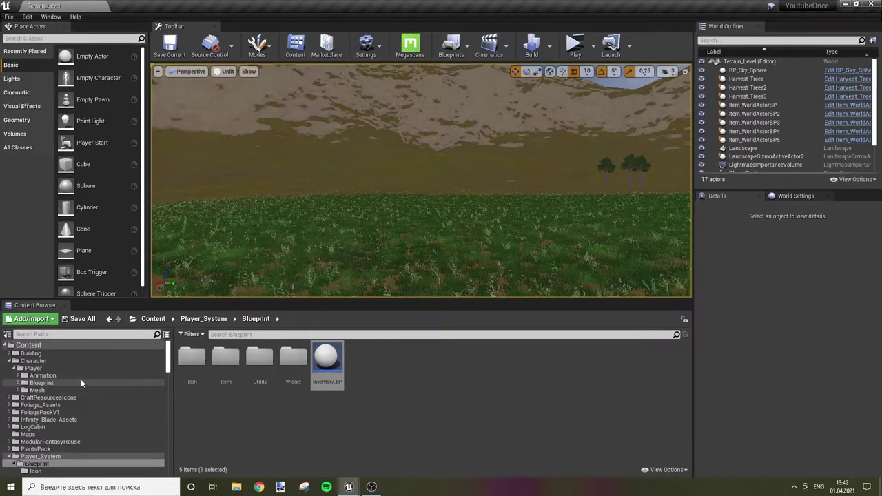
{"action": "left_click", "coordinate": [43, 367]}
{"action": "double_click", "coordinate": [225, 356]}
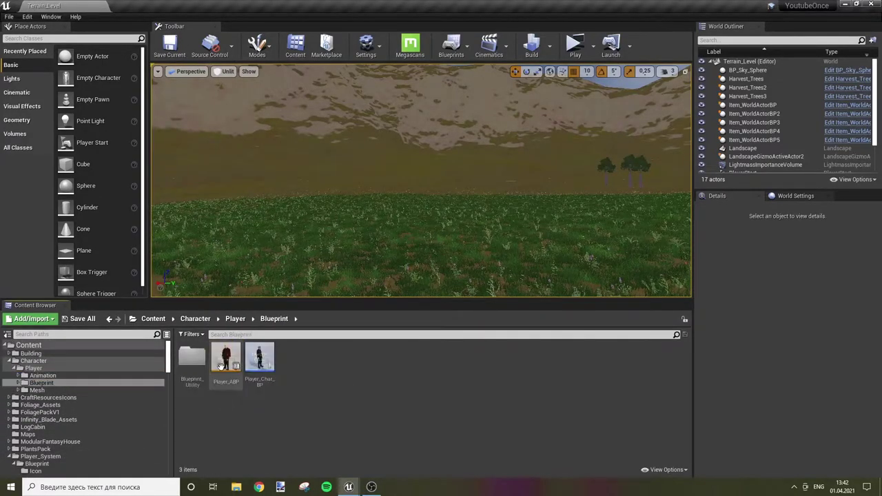
{"action": "double_click", "coordinate": [257, 359]}
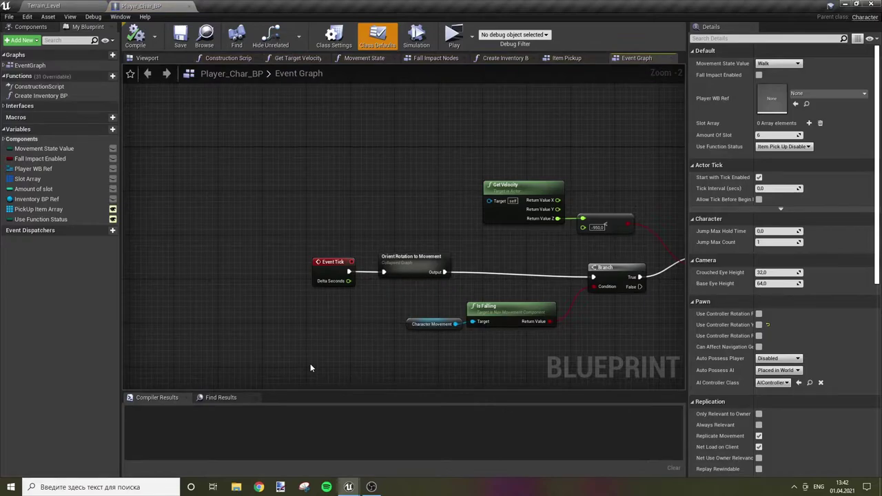
{"action": "right_click_drag", "start_coordinate": [420, 363], "coordinate": [304, 331]}
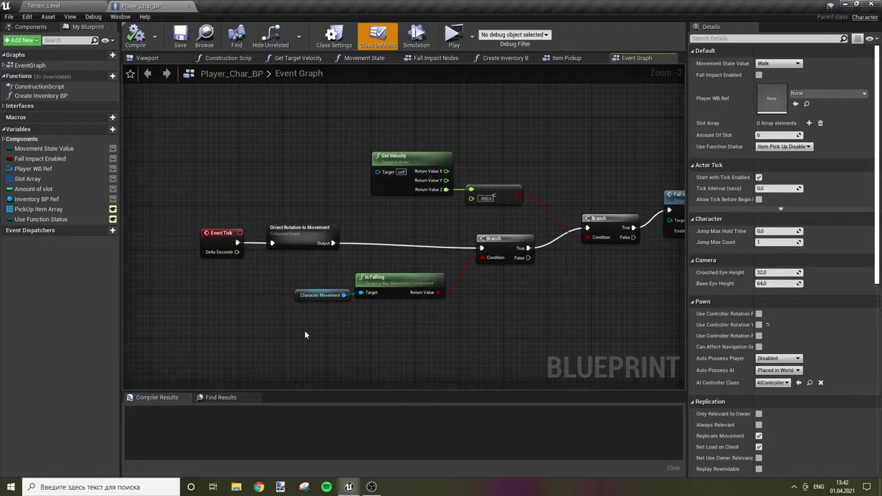
Add an Integer variable 'Wood Amount' exposed on spawn, compile, and close Player_Char_BP
{"action": "left_click", "coordinate": [113, 129]}
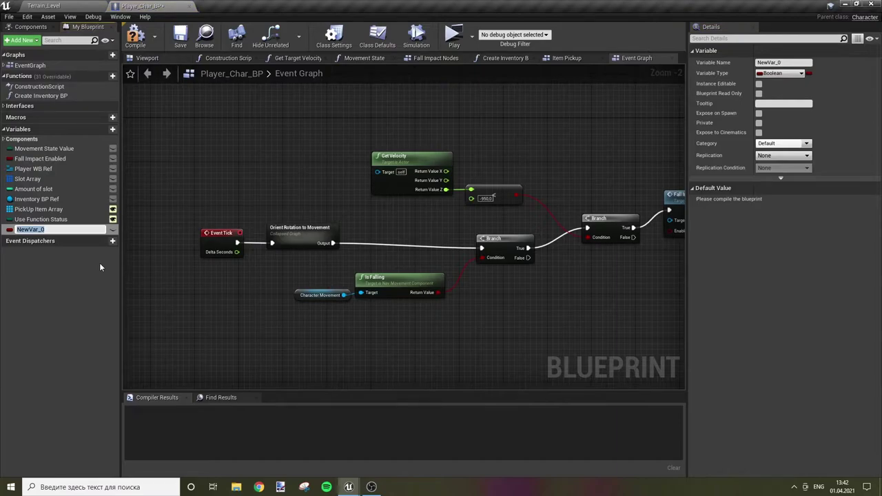
{"action": "type", "text": "Wood"}
{"action": "type", "text": " Amount"}
{"action": "key", "text": "Return"}
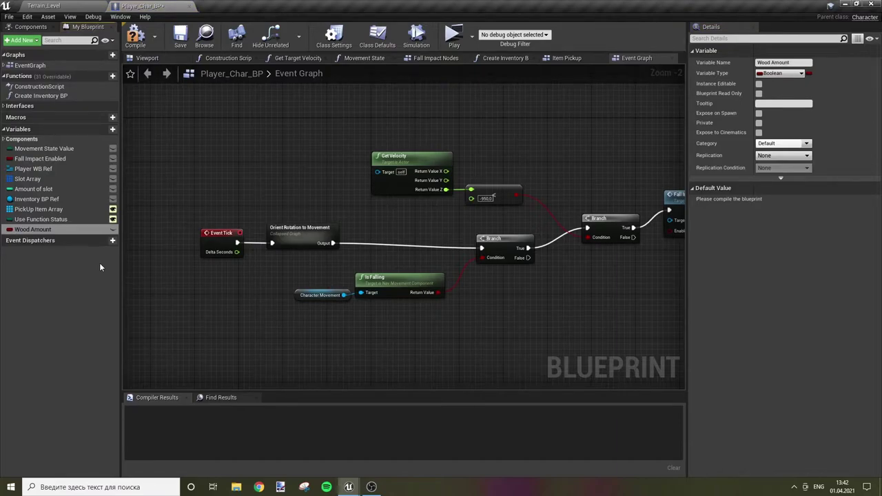
{"action": "left_click", "coordinate": [779, 73]}
{"action": "left_click", "coordinate": [689, 114]}
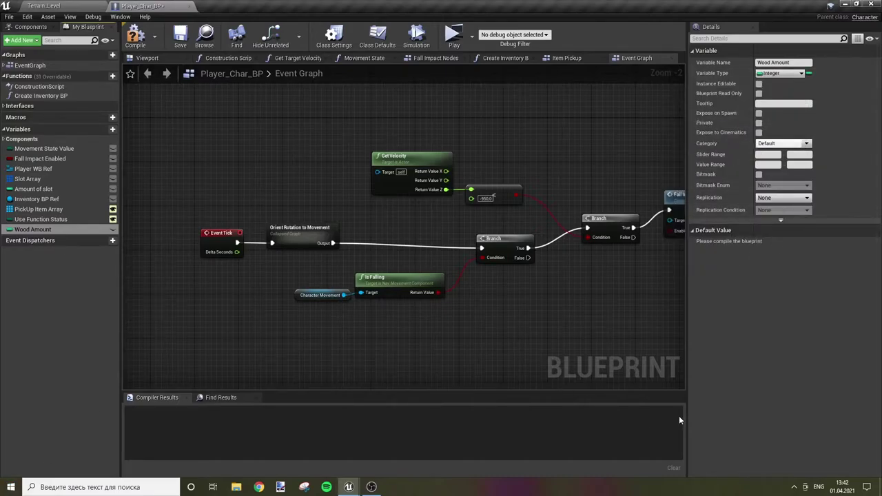
{"action": "left_click", "coordinate": [758, 113]}
{"action": "left_click", "coordinate": [132, 36]}
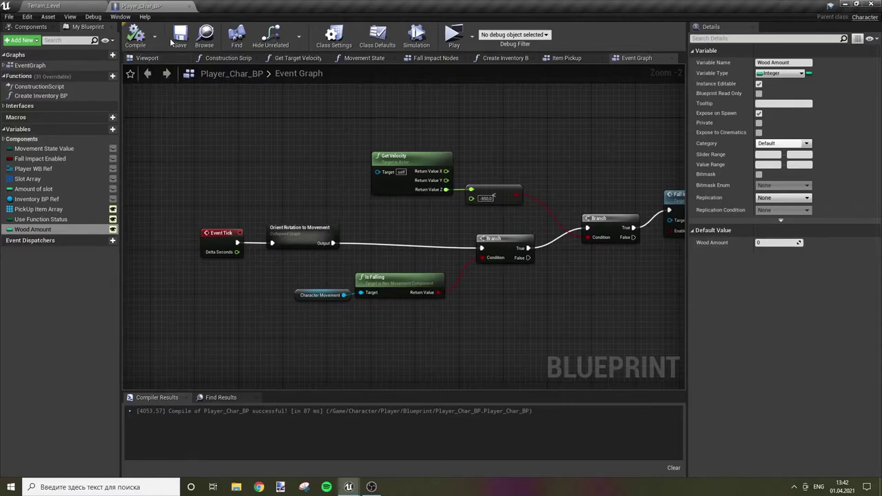
{"action": "left_click", "coordinate": [189, 6]}
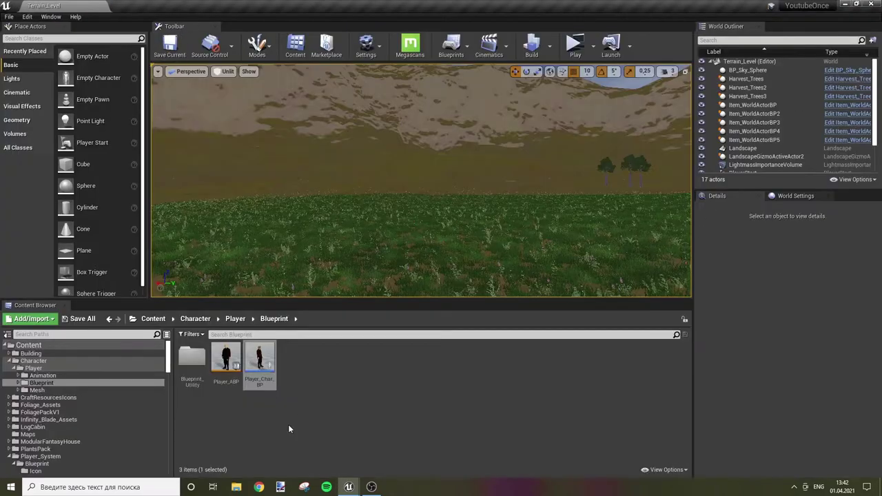
Navigate to Player_System > Blueprint > Item and open Item_MasterBP
{"action": "left_click", "coordinate": [228, 319]}
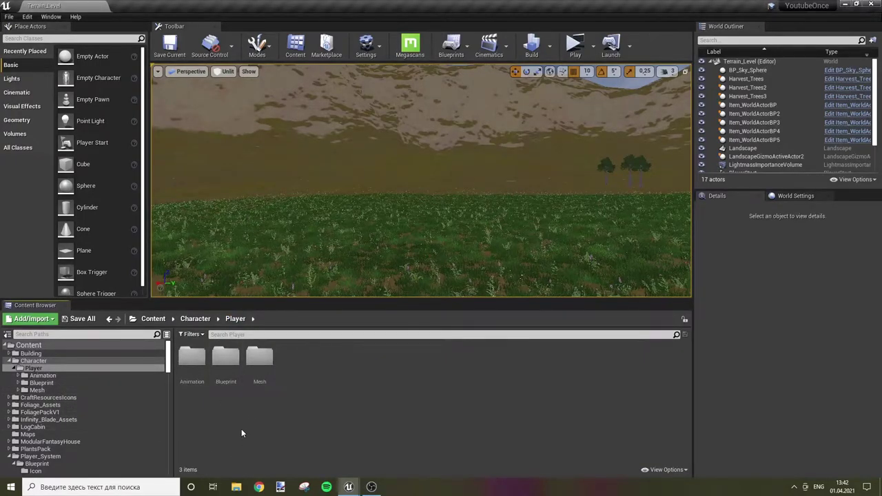
{"action": "left_click", "coordinate": [194, 318]}
{"action": "left_click", "coordinate": [152, 318]}
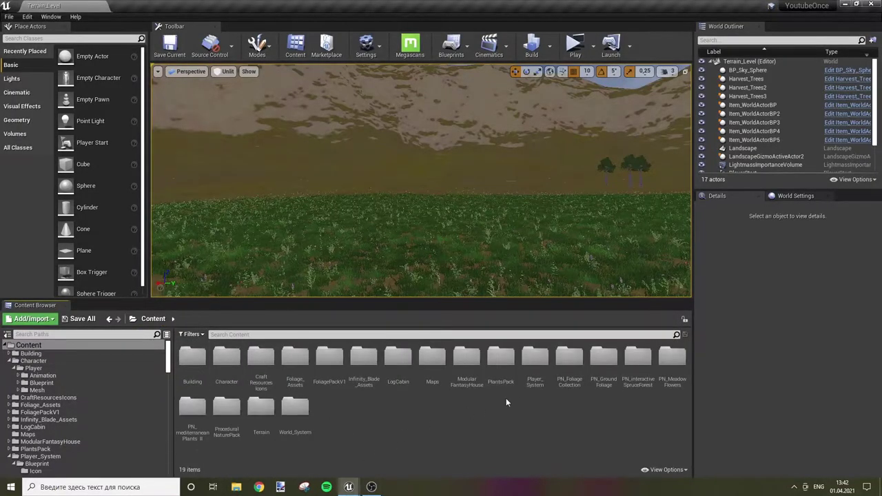
{"action": "double_click", "coordinate": [535, 358]}
{"action": "left_click", "coordinate": [206, 359]}
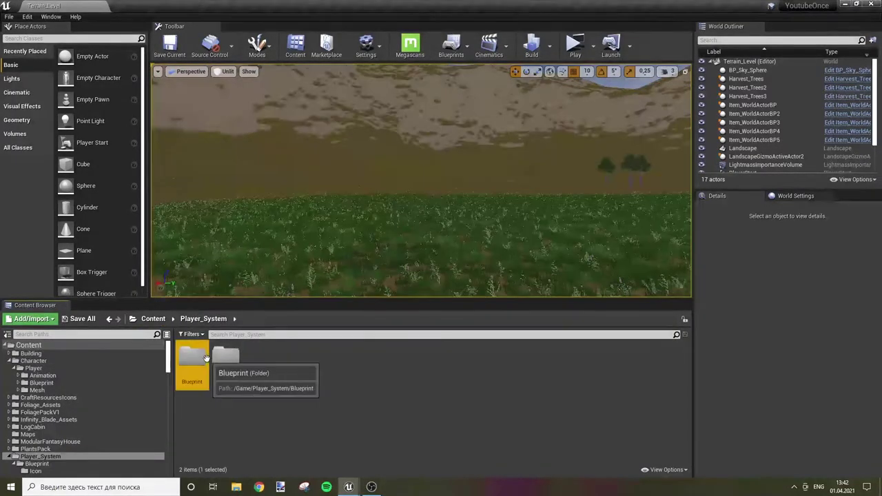
{"action": "double_click", "coordinate": [206, 358]}
{"action": "double_click", "coordinate": [232, 361]}
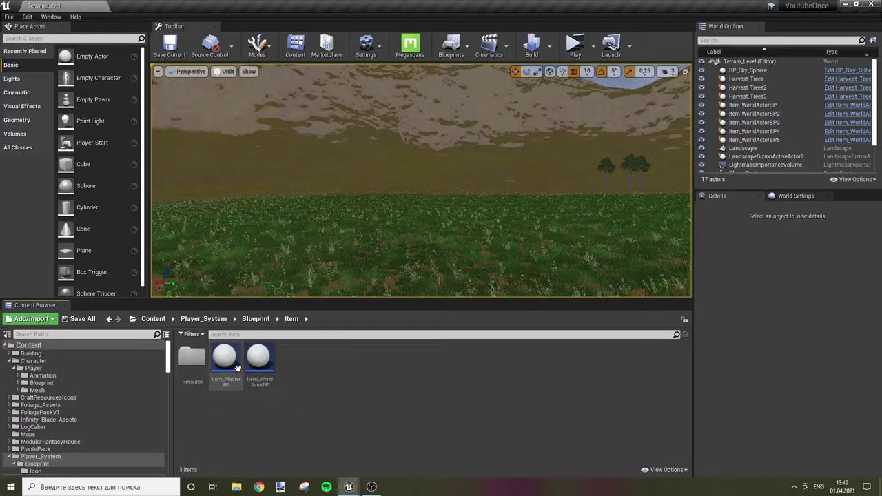
{"action": "double_click", "coordinate": [226, 360]}
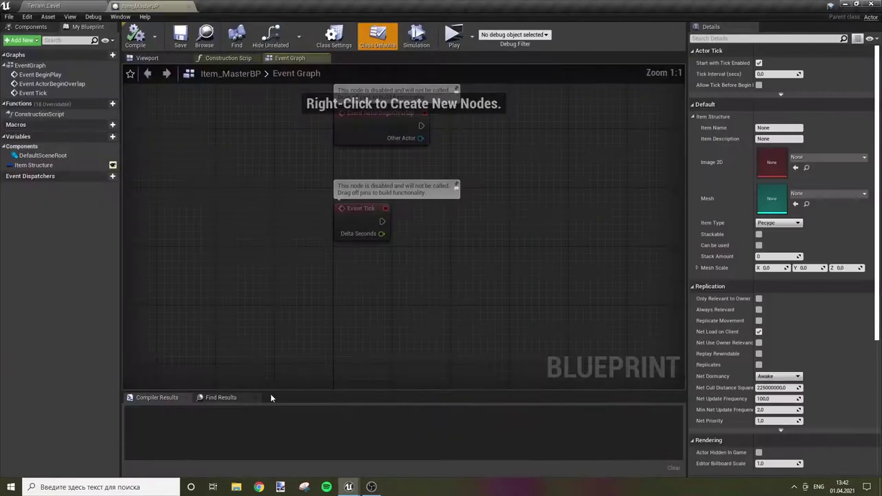
Add a custom event named Item Effect, compile, and close Item_MasterBP
{"action": "right_click", "coordinate": [339, 297]}
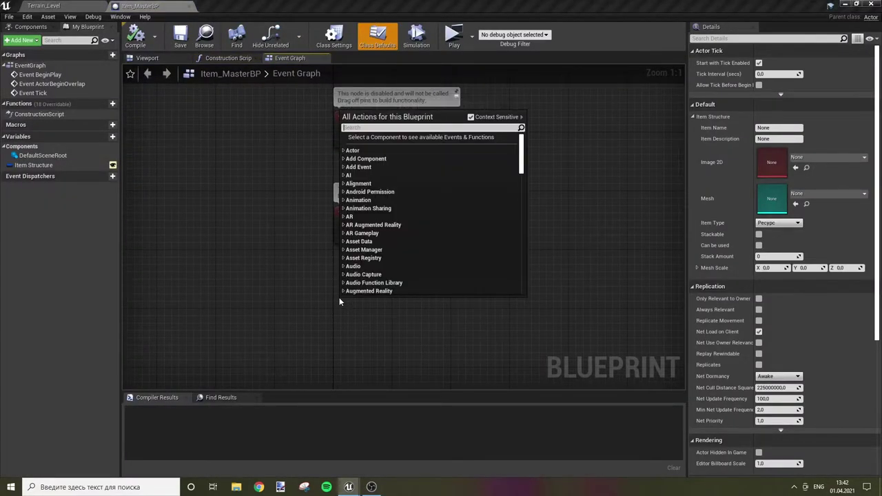
{"action": "type", "text": "custom event"}
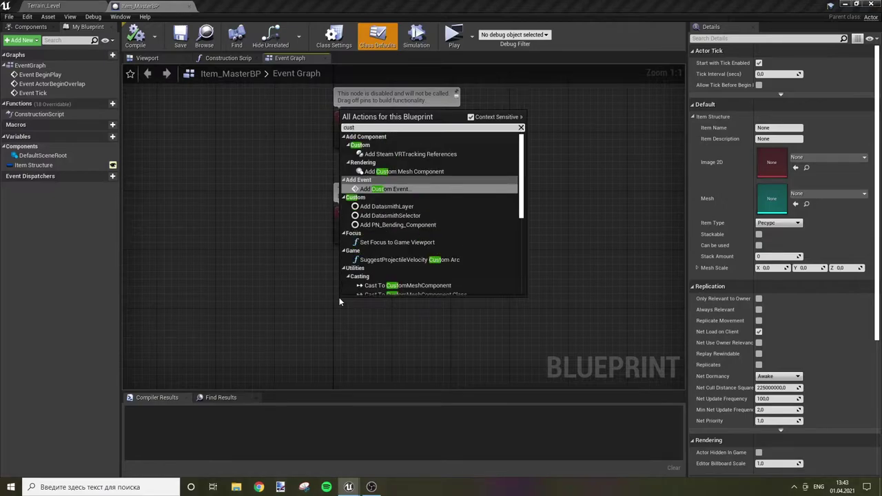
{"action": "key", "text": "Return"}
{"action": "key", "text": "BackSpace"}
{"action": "type", "text": "Item Effec"}
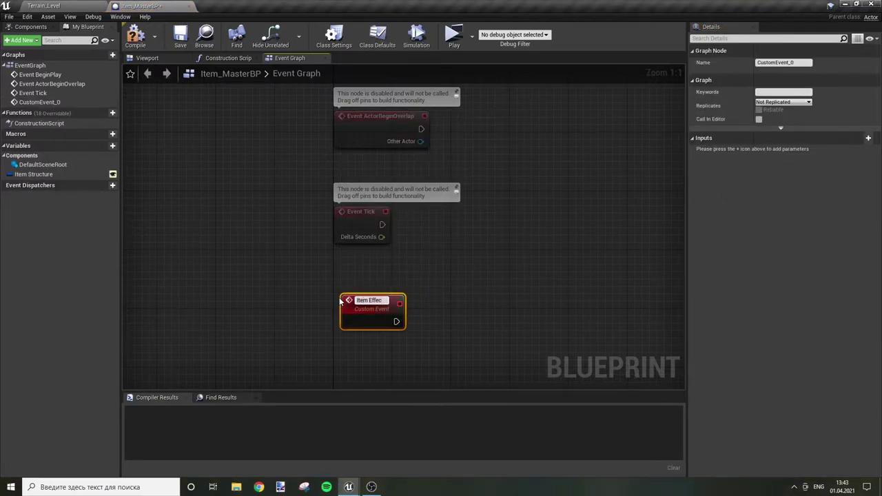
{"action": "key", "text": "Return"}
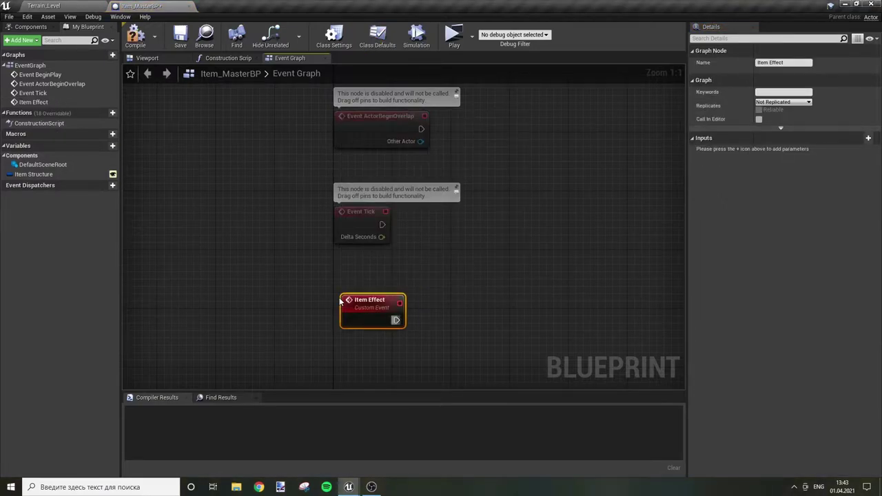
{"action": "left_click_drag", "start_coordinate": [340, 301], "coordinate": [335, 317]}
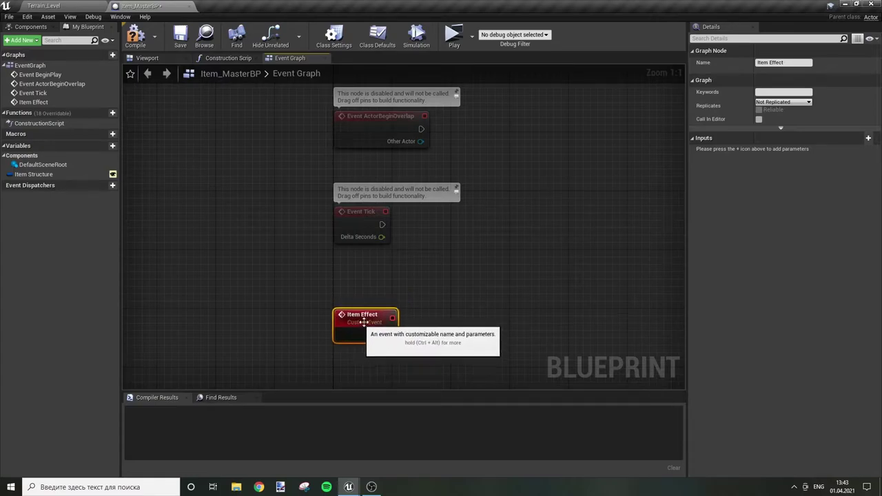
{"action": "left_click", "coordinate": [468, 317]}
{"action": "right_click_drag", "start_coordinate": [467, 317], "coordinate": [420, 243]}
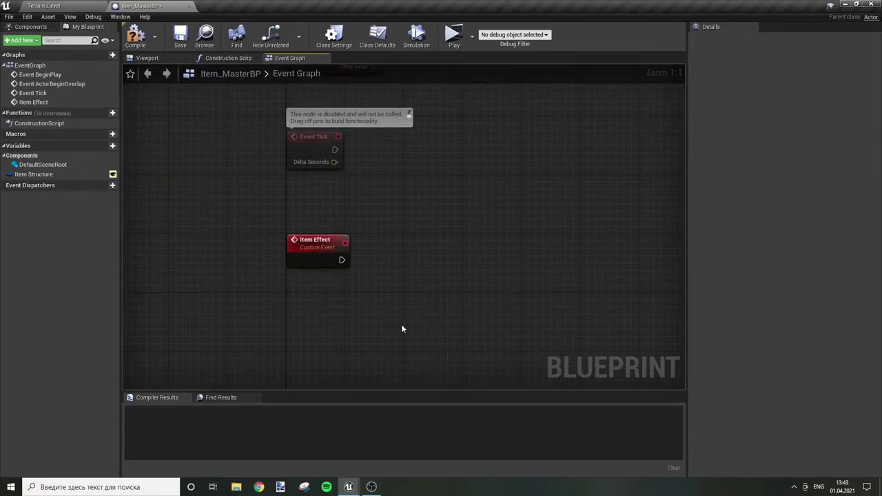
{"action": "left_click", "coordinate": [135, 36]}
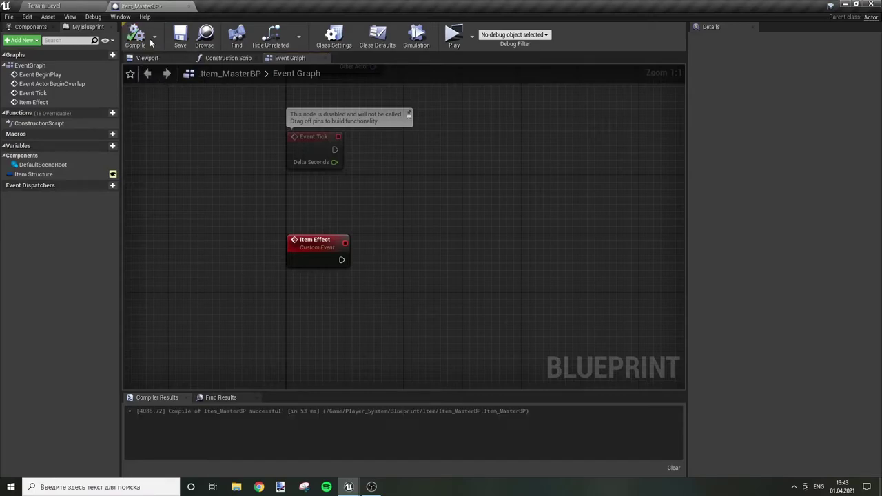
{"action": "left_click", "coordinate": [190, 6]}
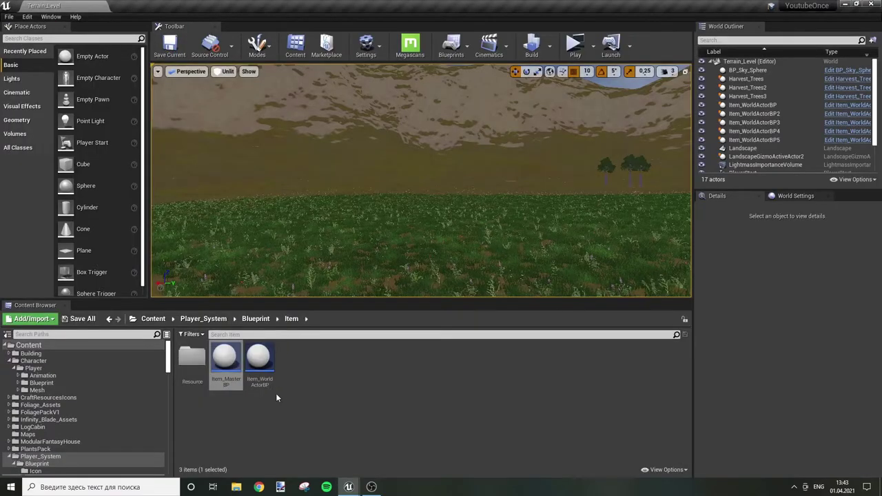
Open Item_Wood from the Resource folder and override Item Effect in its event graph
{"action": "double_click", "coordinate": [187, 364]}
{"action": "double_click", "coordinate": [225, 357]}
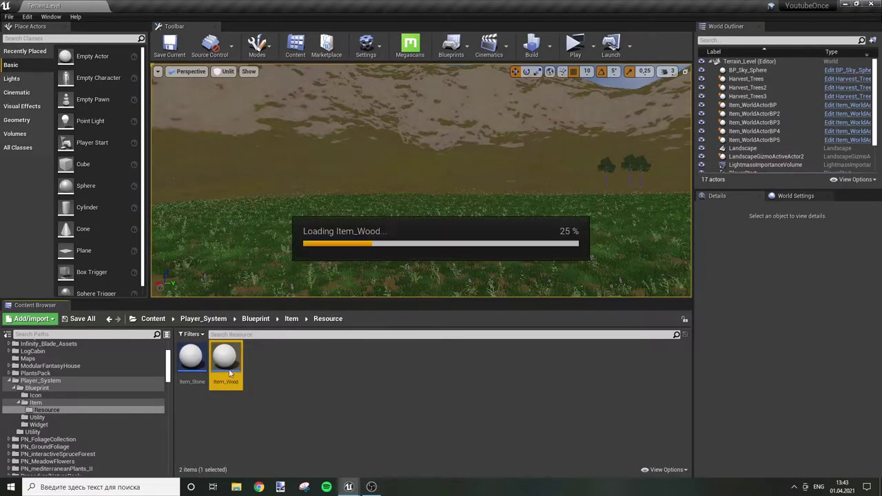
{"action": "right_click", "coordinate": [255, 272]}
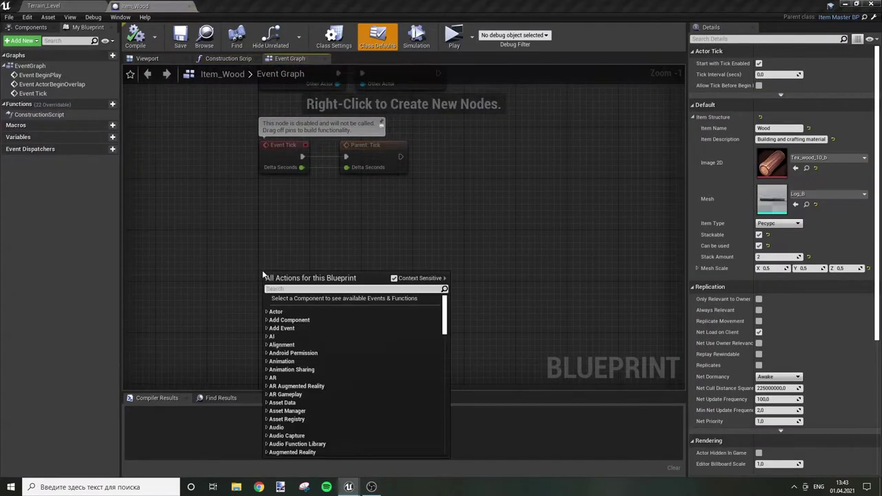
{"action": "left_click", "coordinate": [134, 216]}
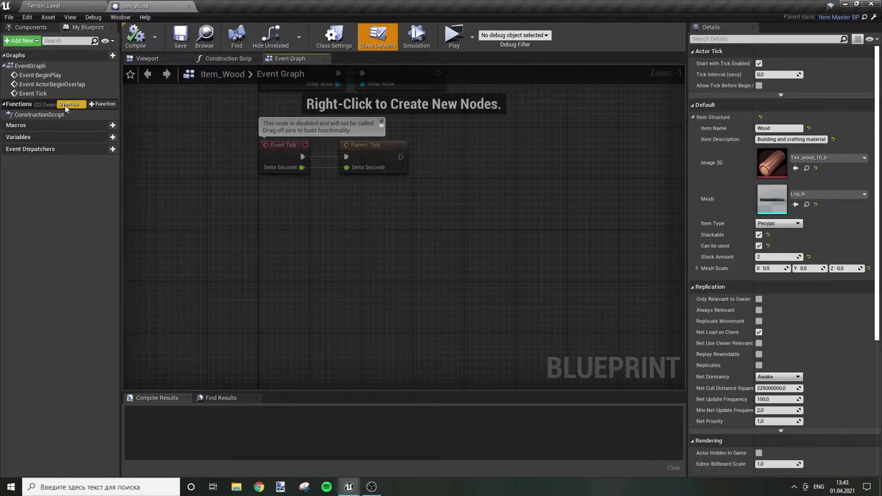
{"action": "left_click", "coordinate": [68, 105]}
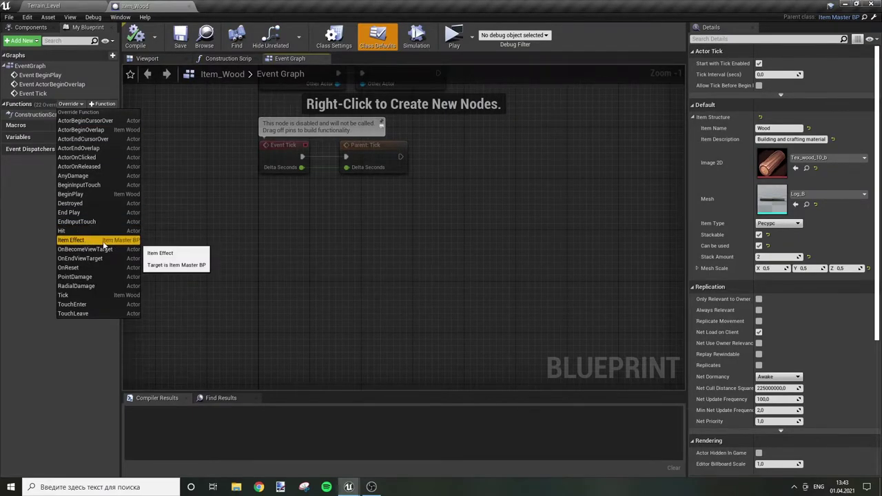
{"action": "left_click", "coordinate": [79, 241]}
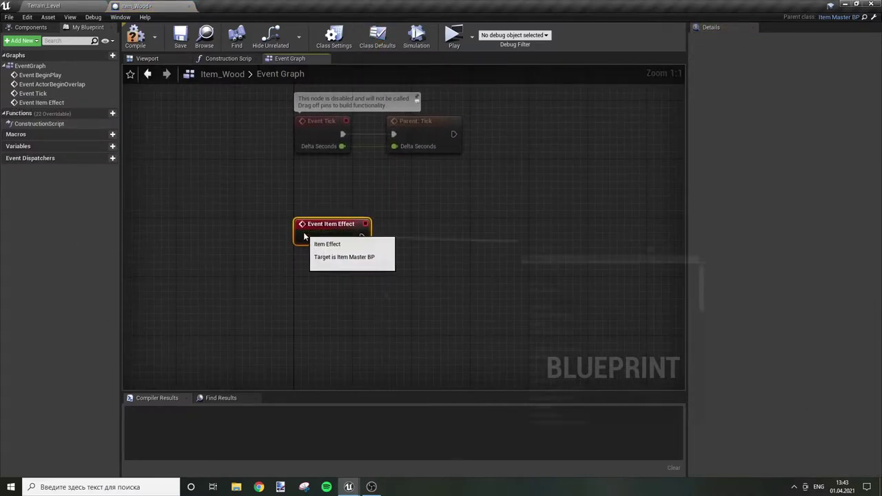
{"action": "left_click_drag", "start_coordinate": [362, 237], "coordinate": [518, 241]}
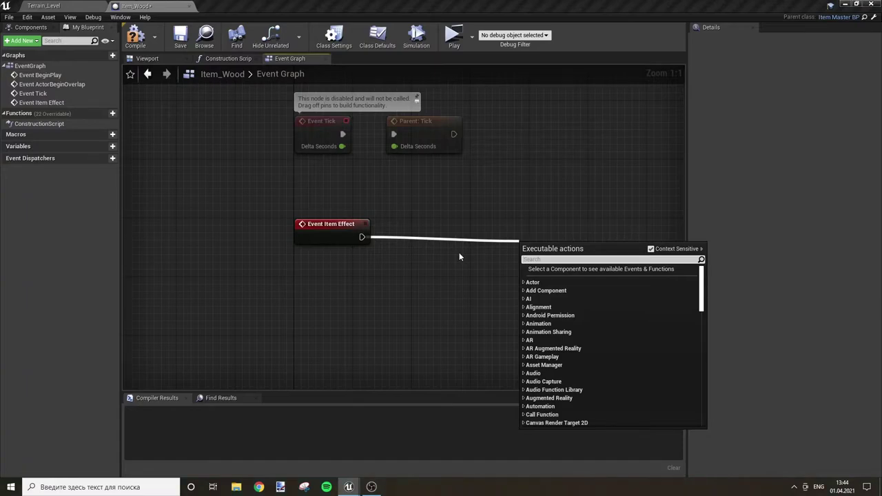
Add Get Player Character and Cast To Player_Char_BP, wired from Event Item Effect
{"action": "right_click", "coordinate": [296, 285]}
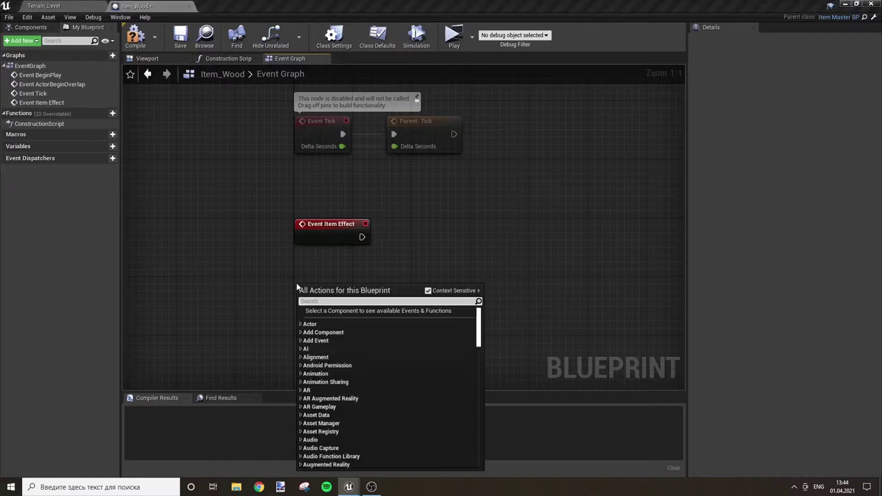
{"action": "type", "text": "get"}
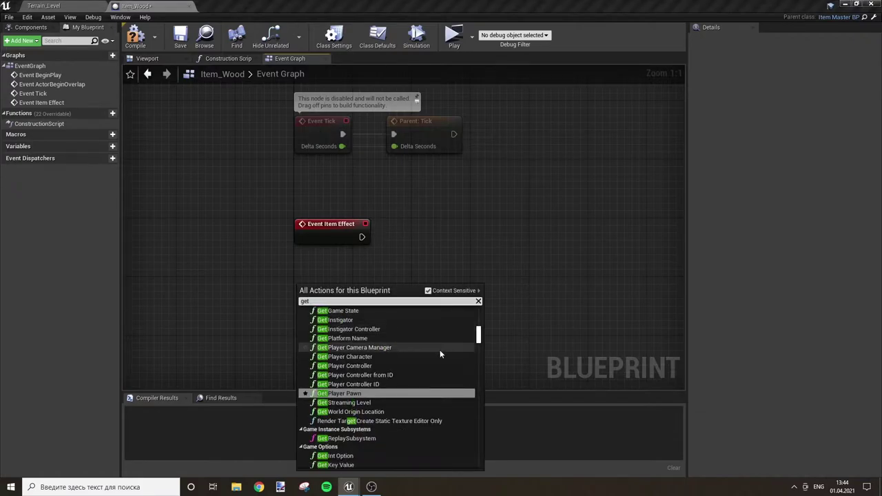
{"action": "left_click", "coordinate": [382, 355]}
{"action": "mouse_move", "coordinate": [398, 310]}
{"action": "left_mouse_down"}
{"action": "mouse_move", "coordinate": [436, 290]}
{"action": "mouse_move", "coordinate": [468, 216]}
{"action": "mouse_move", "coordinate": [359, 240]}
{"action": "mouse_move", "coordinate": [427, 230]}
{"action": "left_mouse_up"}
{"action": "type", "text": "cas"}
{"action": "left_click", "coordinate": [514, 462]}
{"action": "key", "text": "Escape"}
{"action": "mouse_move", "coordinate": [428, 241]}
{"action": "left_mouse_down"}
{"action": "mouse_move", "coordinate": [398, 303]}
{"action": "mouse_move", "coordinate": [335, 263]}
{"action": "left_mouse_up"}
{"action": "mouse_move", "coordinate": [477, 229]}
{"action": "left_mouse_down"}
{"action": "mouse_move", "coordinate": [447, 237]}
{"action": "mouse_move", "coordinate": [538, 268]}
{"action": "left_mouse_up"}
Get Wood Amount from the cast and increment it with an Increment Int after a successful cast
{"action": "type", "text": "get ww"}
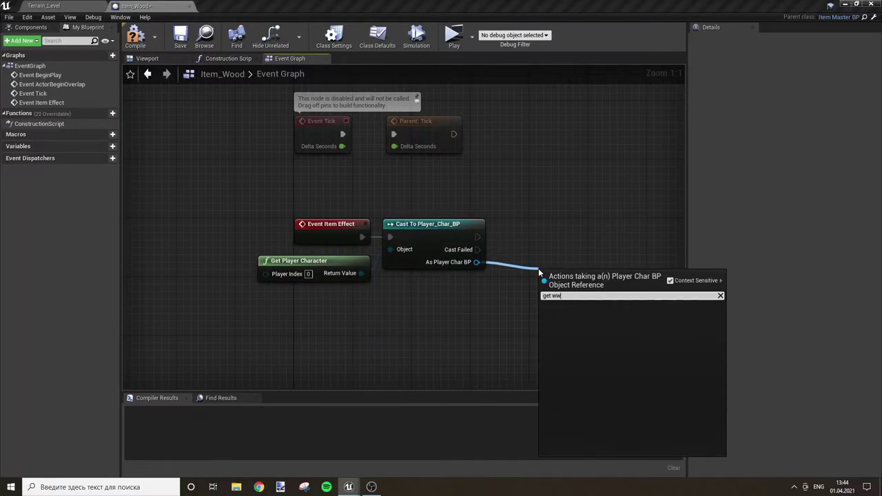
{"action": "key", "text": "BackSpace"}
{"action": "type", "text": "ood"}
{"action": "left_click", "coordinate": [591, 323]}
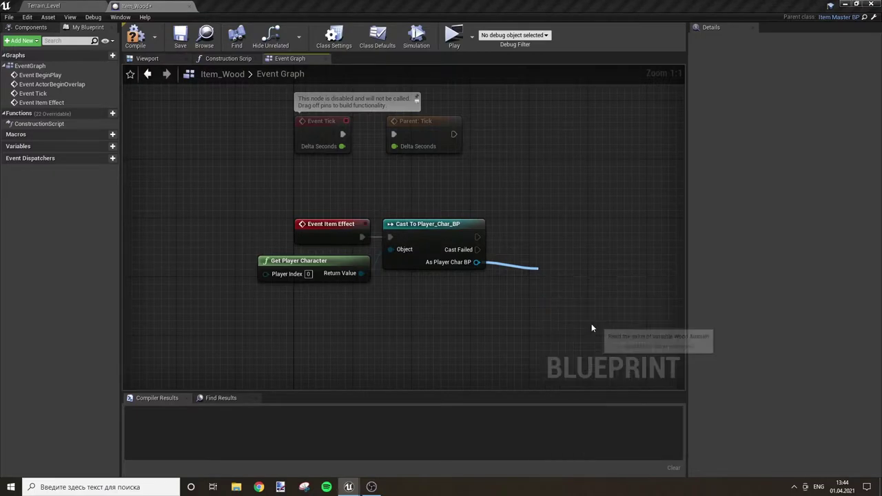
{"action": "mouse_move", "coordinate": [573, 279]}
{"action": "left_mouse_down"}
{"action": "mouse_move", "coordinate": [540, 266]}
{"action": "mouse_move", "coordinate": [622, 241]}
{"action": "left_mouse_up"}
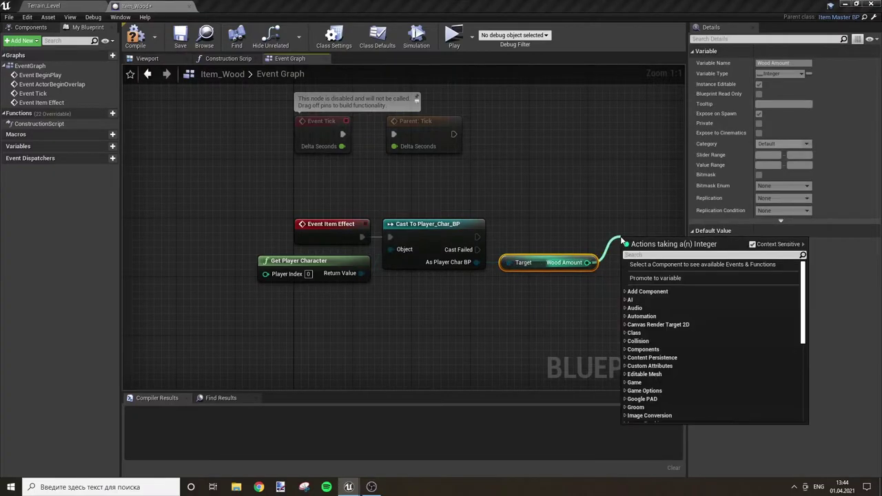
{"action": "type", "text": "++"}
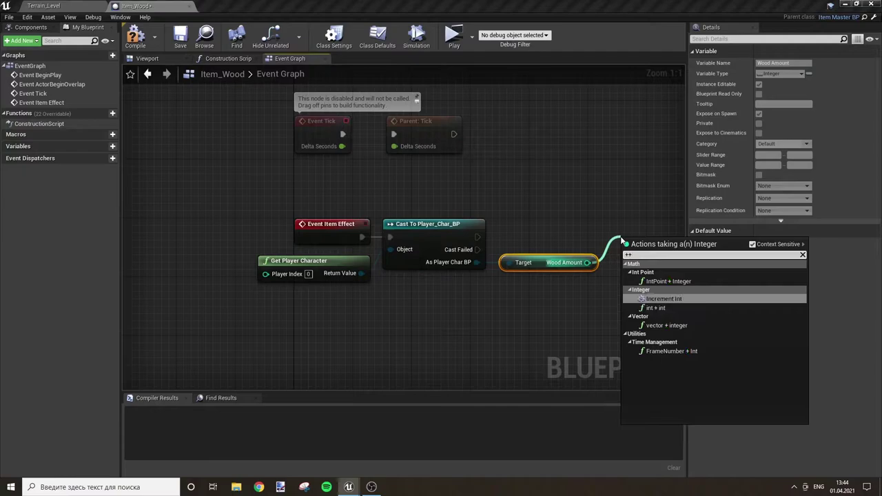
{"action": "key", "text": "Return"}
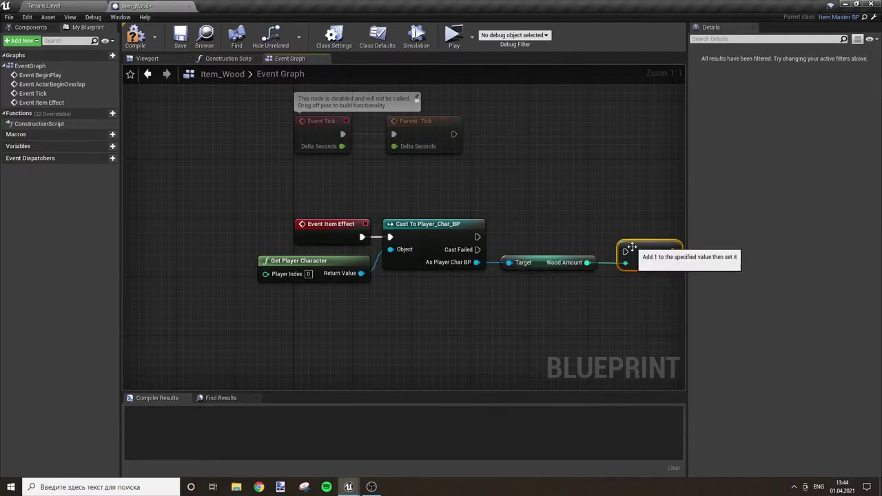
{"action": "left_click_drag", "start_coordinate": [623, 252], "coordinate": [474, 239]}
{"action": "right_click_drag", "start_coordinate": [475, 239], "coordinate": [310, 238]}
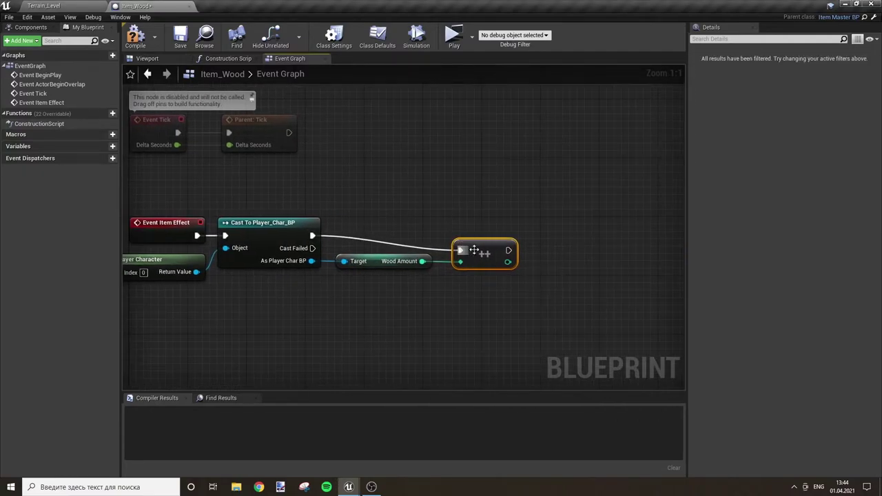
{"action": "left_click_drag", "start_coordinate": [491, 252], "coordinate": [495, 235]}
{"action": "left_click", "coordinate": [430, 273]}
Try an alternative: a SET Wood Amount node fed by an integer Add of Wood Amount
{"action": "left_click_drag", "start_coordinate": [422, 261], "coordinate": [444, 289]}
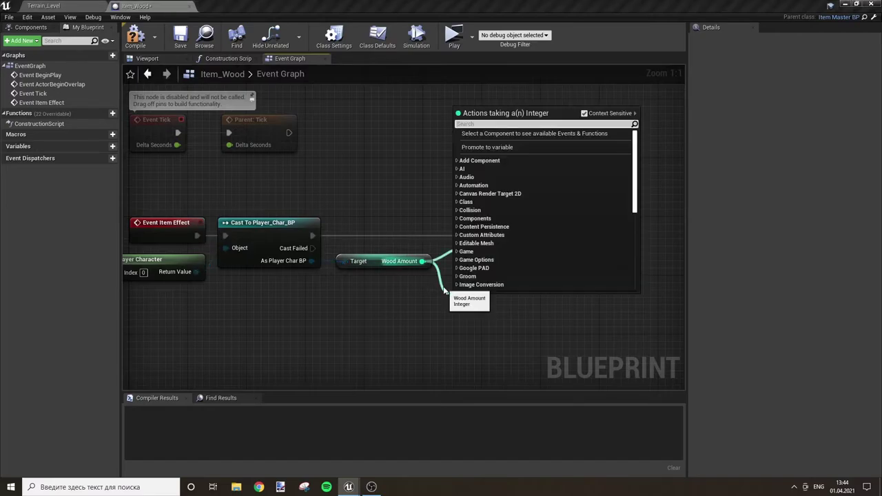
{"action": "type", "text": "set"}
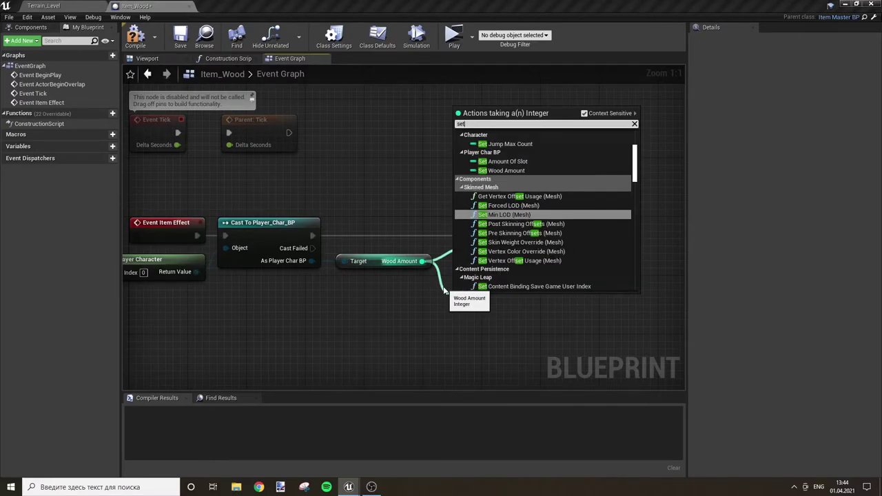
{"action": "key", "text": "Escape"}
{"action": "left_click_drag", "start_coordinate": [312, 260], "coordinate": [424, 295]}
{"action": "type", "text": "se"}
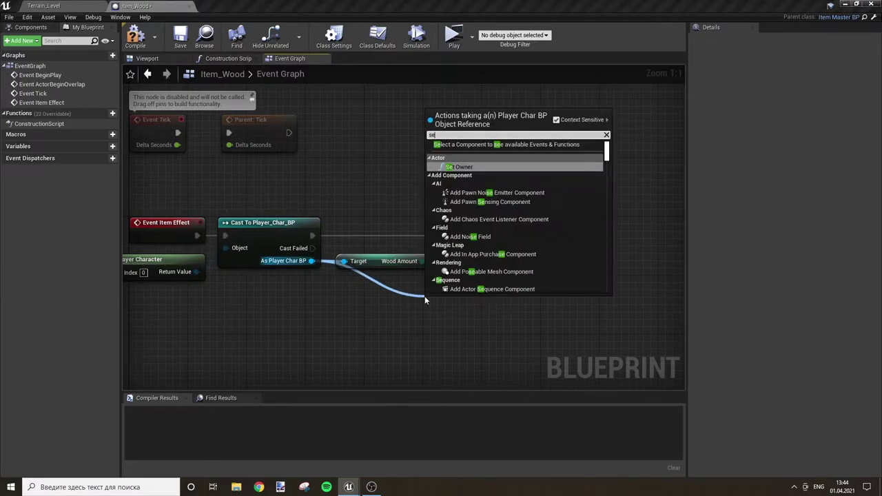
{"action": "type", "text": "t wood"}
{"action": "key", "text": "Return"}
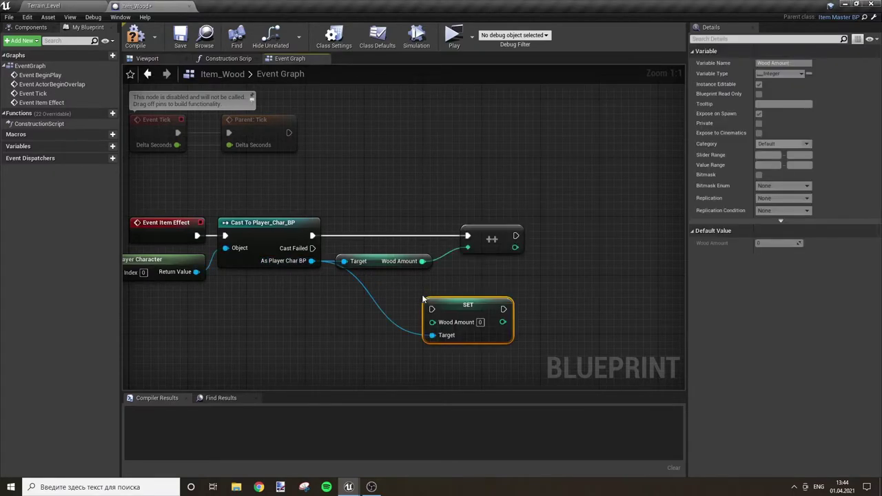
{"action": "left_click_drag", "start_coordinate": [423, 299], "coordinate": [460, 291]}
{"action": "left_click_drag", "start_coordinate": [421, 260], "coordinate": [341, 318]}
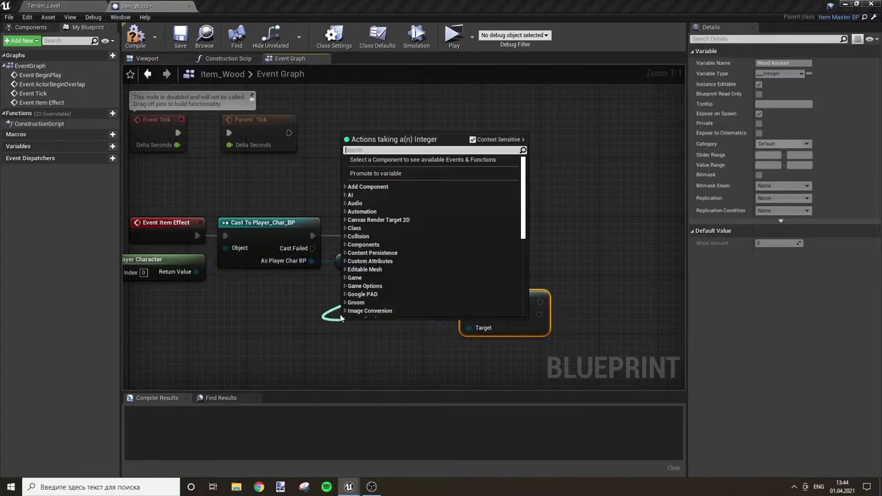
{"action": "type", "text": "+"}
{"action": "key", "text": "Return"}
{"action": "left_click_drag", "start_coordinate": [398, 326], "coordinate": [469, 315]}
{"action": "mouse_move", "coordinate": [379, 337]}
{"action": "left_mouse_down"}
{"action": "mouse_move", "coordinate": [423, 322]}
{"action": "mouse_move", "coordinate": [513, 317]}
{"action": "left_mouse_up"}
Delete the Add and SET nodes, keep the Increment Int, and compile Item_Wood
{"action": "left_click", "coordinate": [491, 237]}
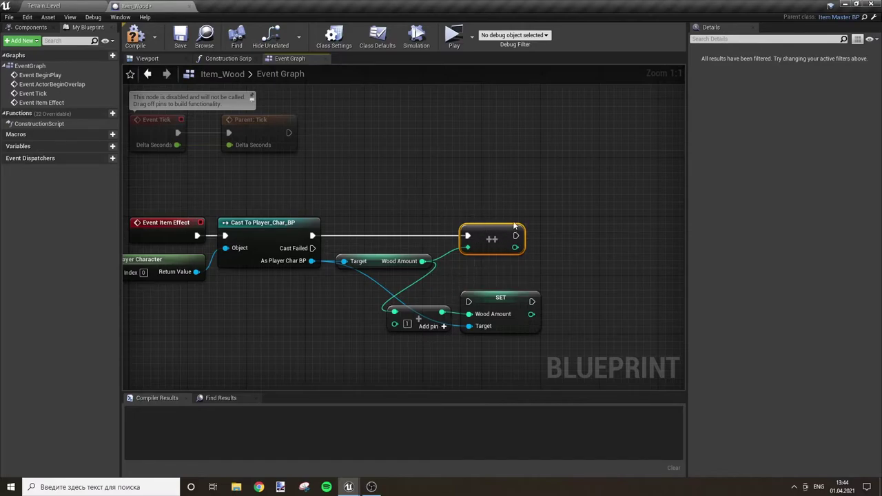
{"action": "left_click_drag", "start_coordinate": [443, 182], "coordinate": [508, 276]}
{"action": "left_click", "coordinate": [496, 189]}
{"action": "left_click_drag", "start_coordinate": [383, 345], "coordinate": [596, 291]}
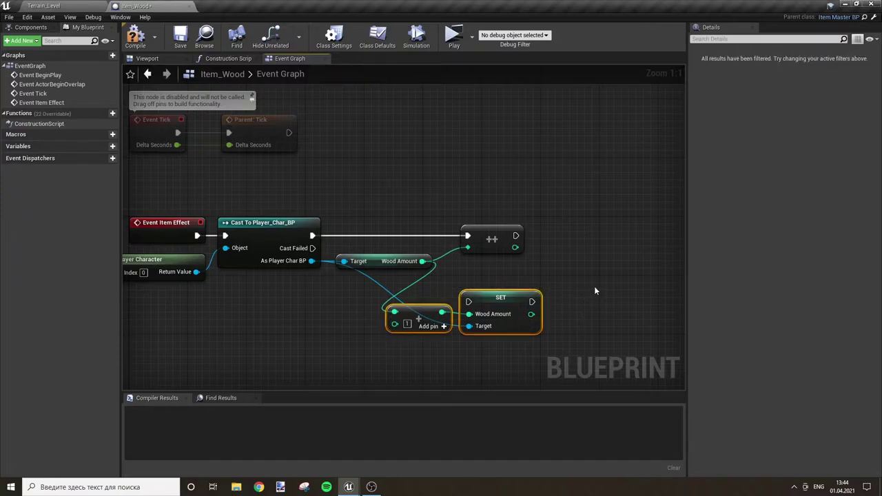
{"action": "key", "text": "Delete"}
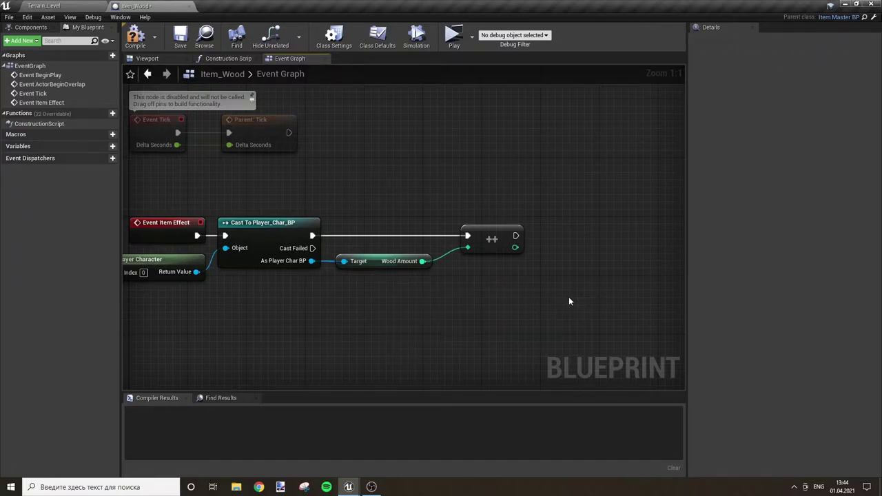
{"action": "left_click_drag", "start_coordinate": [482, 237], "coordinate": [475, 237]}
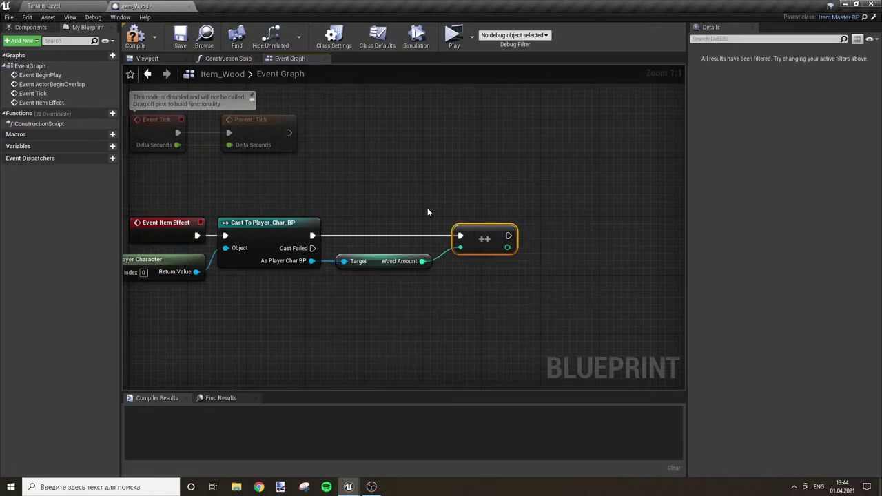
{"action": "left_click", "coordinate": [427, 212]}
{"action": "left_click", "coordinate": [135, 36]}
Reopen Item_Wood, tick Stackable and Can be used, and compile it
{"action": "right_click_drag", "start_coordinate": [362, 197], "coordinate": [480, 195]}
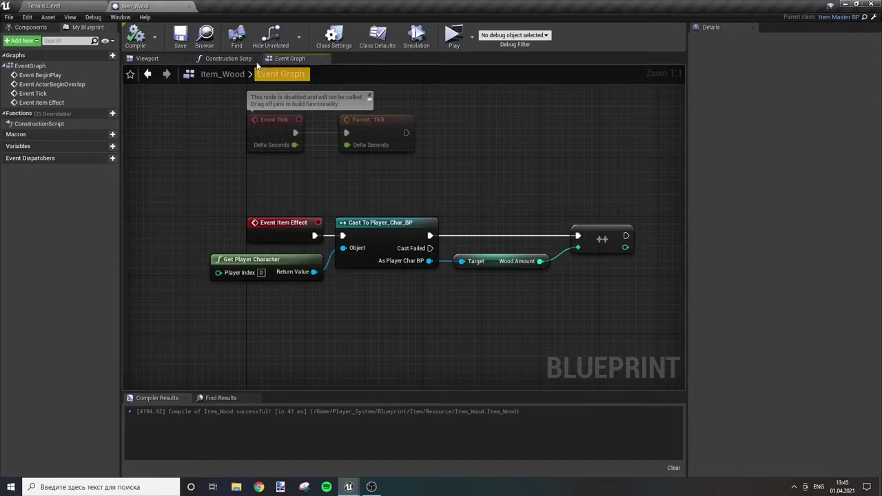
{"action": "left_click", "coordinate": [190, 7]}
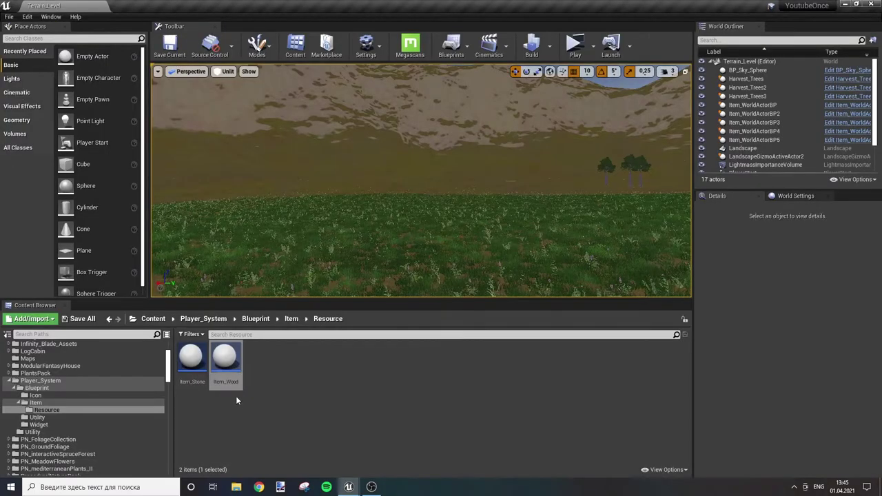
{"action": "double_click", "coordinate": [225, 362]}
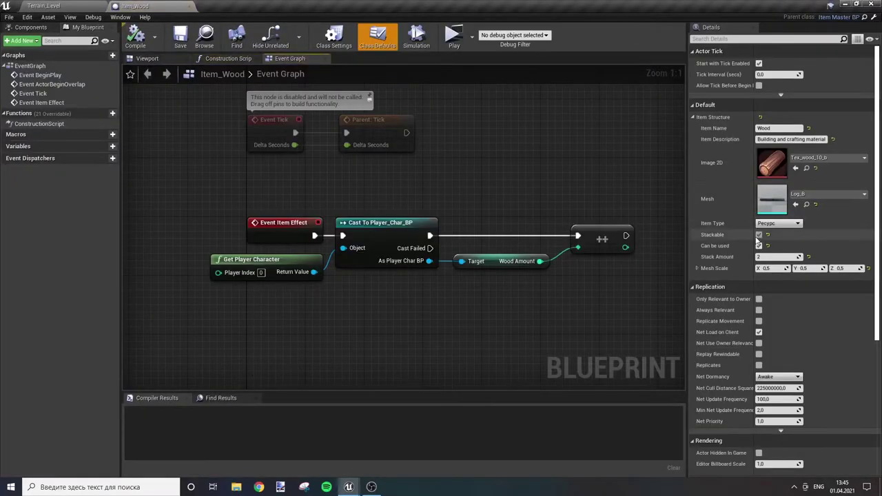
{"action": "left_click", "coordinate": [758, 236]}
{"action": "left_click", "coordinate": [759, 247]}
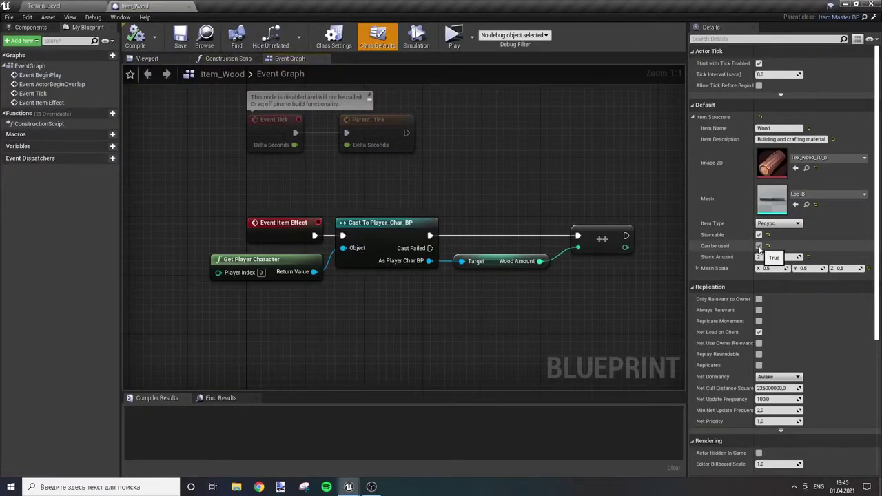
{"action": "left_click", "coordinate": [135, 36]}
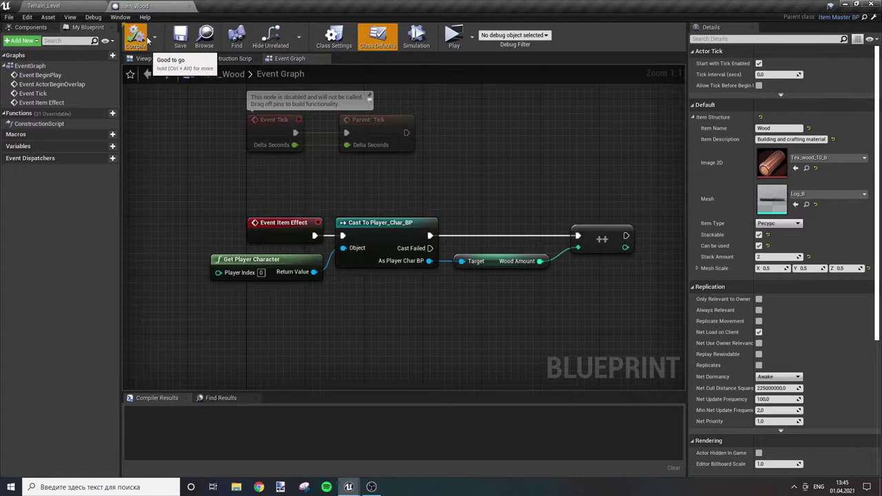
Close Item_Wood and go back up through the Item folder to the Blueprint folder
{"action": "left_click", "coordinate": [188, 7]}
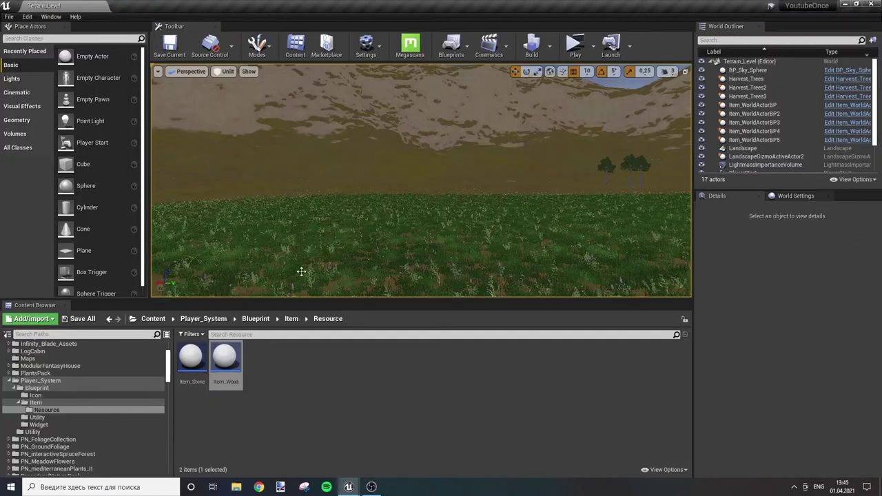
{"action": "left_click", "coordinate": [291, 318]}
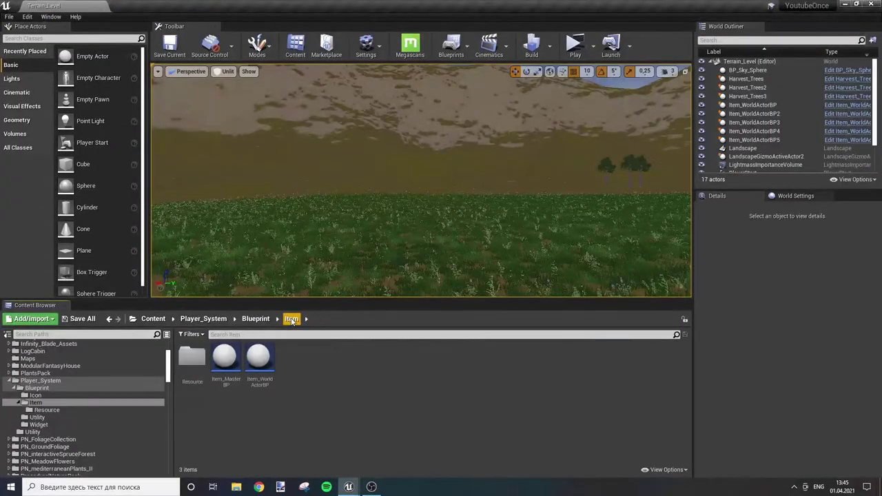
{"action": "left_click", "coordinate": [255, 319]}
Open Inventory_BP and add a new function named Use Item Func
{"action": "double_click", "coordinate": [326, 358]}
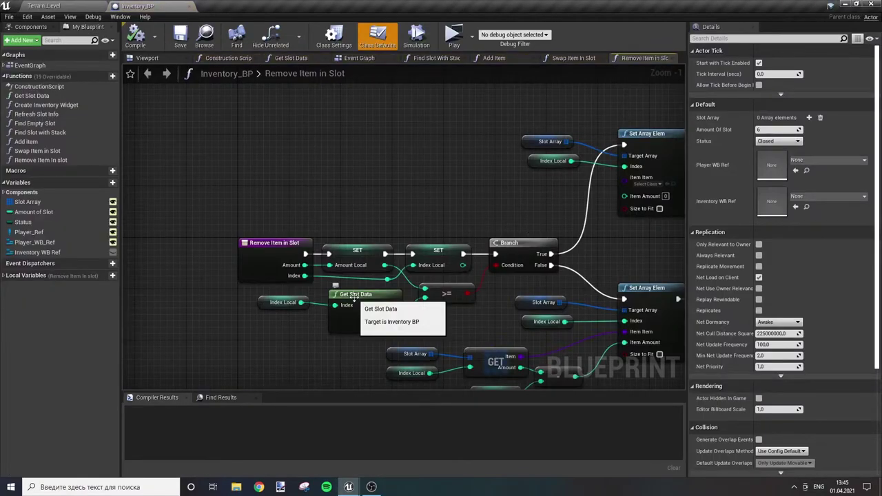
{"action": "right_click_drag", "start_coordinate": [456, 223], "coordinate": [319, 191]}
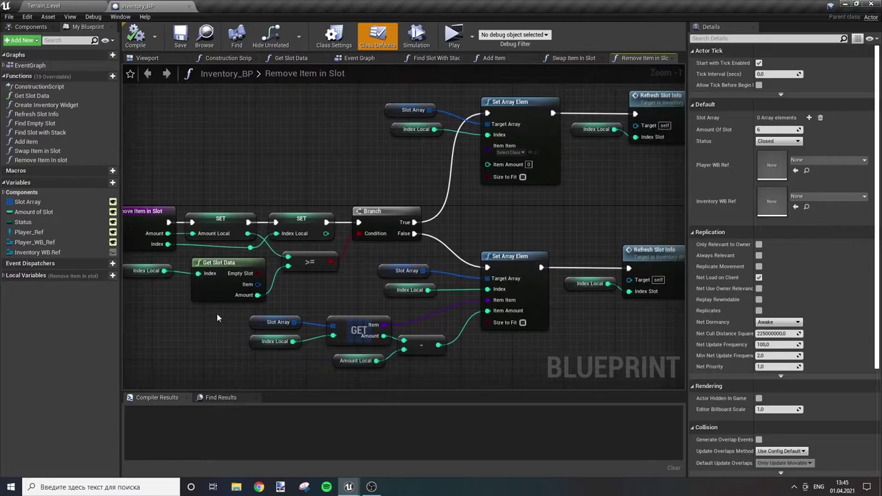
{"action": "left_click", "coordinate": [105, 76]}
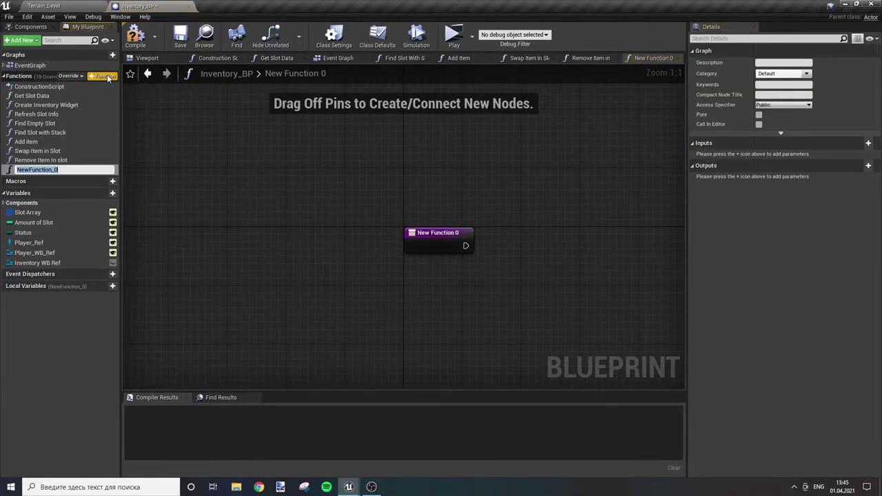
{"action": "type", "text": "Use Item Func"}
{"action": "key", "text": "Return"}
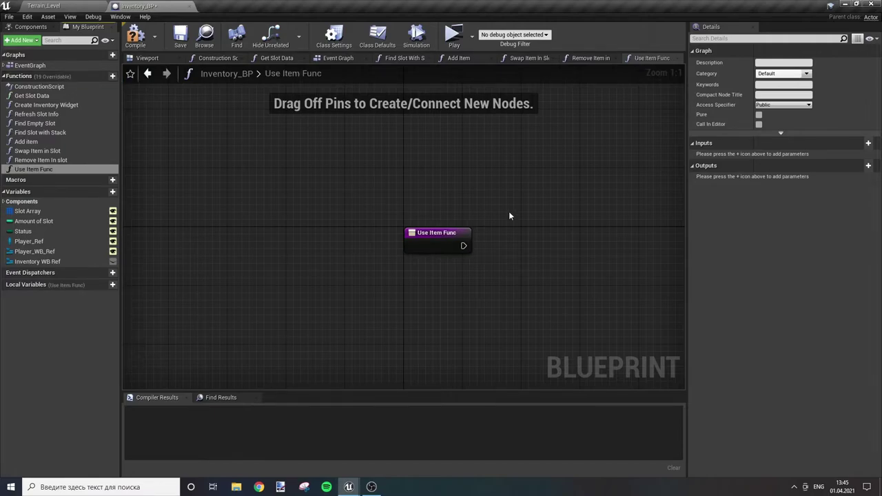
{"action": "right_click_drag", "start_coordinate": [510, 214], "coordinate": [333, 204]}
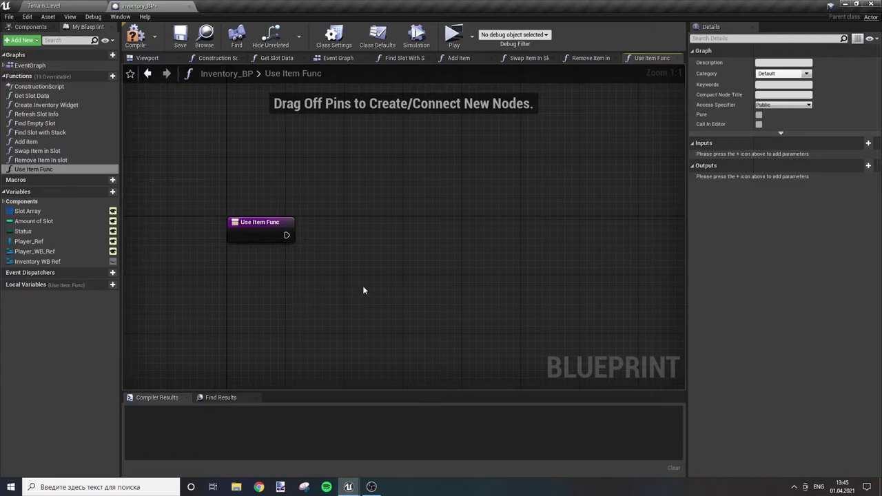
{"action": "right_click_drag", "start_coordinate": [449, 274], "coordinate": [443, 268]}
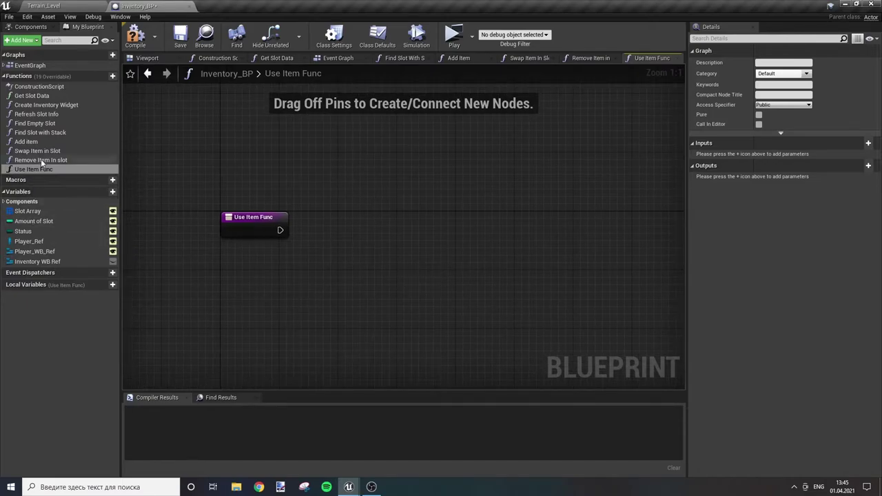
Drop a Remove Item in Slot call into the function, wire it to the entry, then delete it
{"action": "left_click_drag", "start_coordinate": [55, 160], "coordinate": [349, 228]}
{"action": "mouse_move", "coordinate": [380, 260]}
{"action": "left_mouse_down"}
{"action": "mouse_move", "coordinate": [380, 239]}
{"action": "mouse_move", "coordinate": [282, 231]}
{"action": "left_mouse_up"}
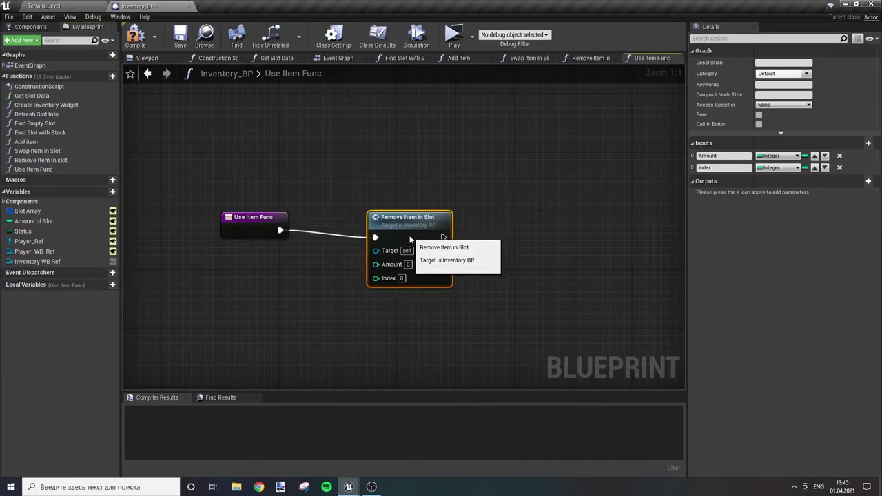
{"action": "left_click_drag", "start_coordinate": [392, 230], "coordinate": [385, 231]}
{"action": "left_click", "coordinate": [288, 293]}
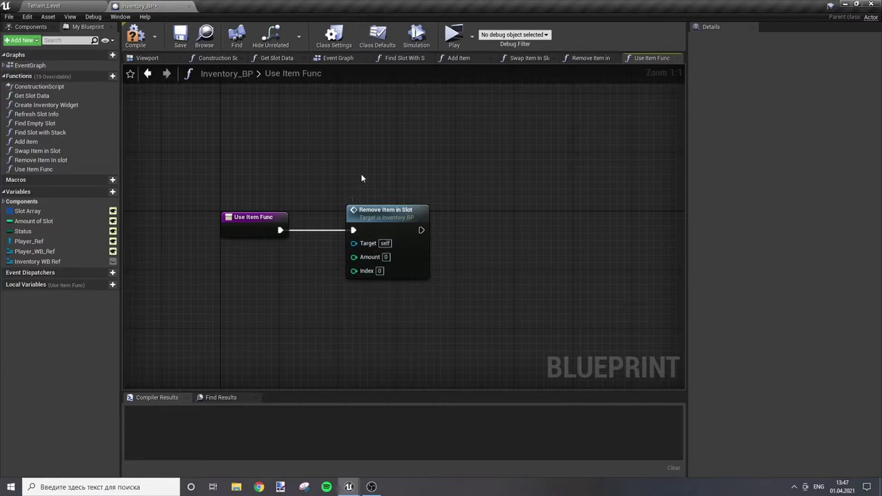
{"action": "left_click", "coordinate": [385, 211]}
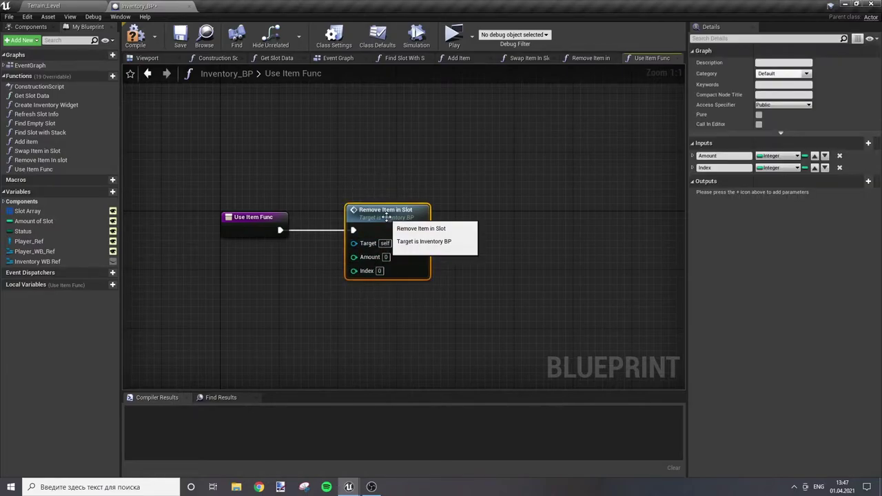
{"action": "key", "text": "Delete"}
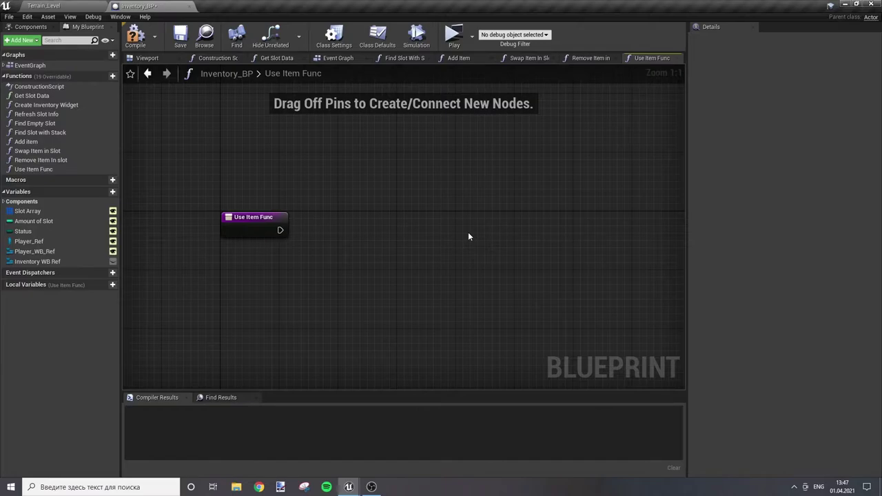
Add a Status getter and a Switch on Inventory_Status wired from the Use Item Func entry
{"action": "left_click_drag", "start_coordinate": [281, 230], "coordinate": [386, 241]}
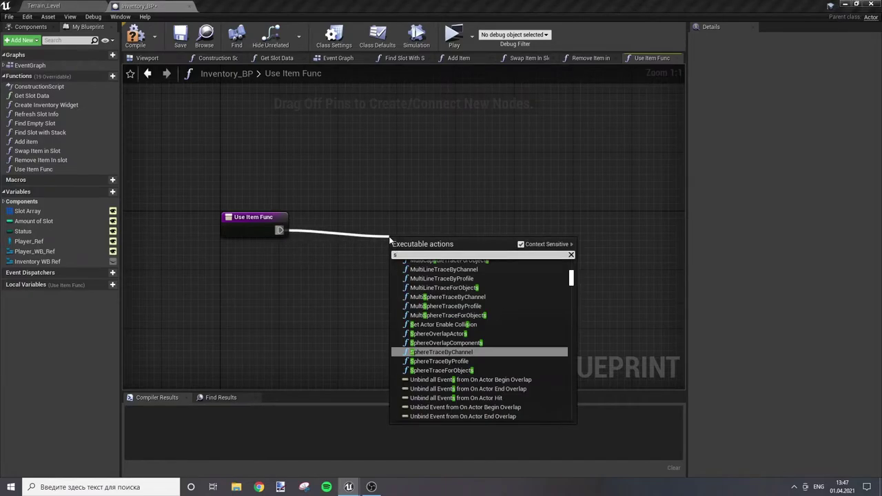
{"action": "type", "text": "swi"}
{"action": "left_click", "coordinate": [390, 226]}
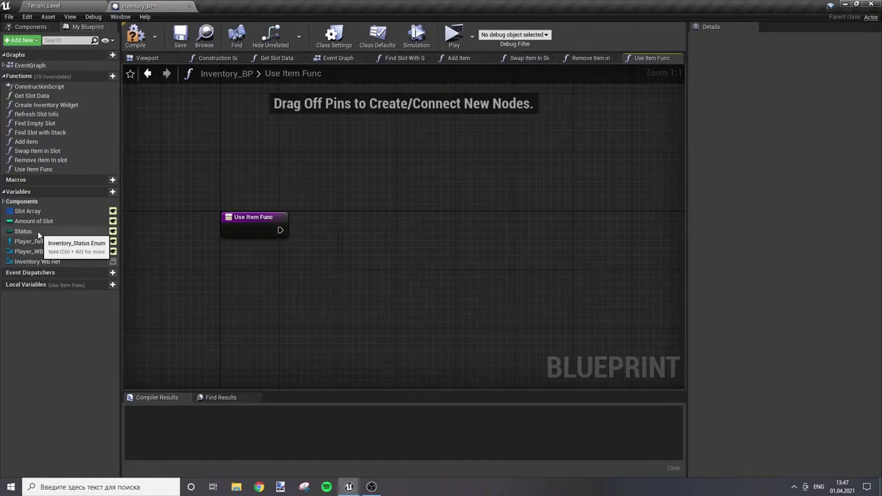
{"action": "mouse_move", "coordinate": [37, 230]}
{"action": "left_mouse_down"}
{"action": "mouse_move", "coordinate": [256, 160]}
{"action": "mouse_move", "coordinate": [334, 208]}
{"action": "mouse_move", "coordinate": [259, 235]}
{"action": "mouse_move", "coordinate": [280, 230]}
{"action": "left_mouse_up"}
{"action": "left_click", "coordinate": [278, 169]}
{"action": "type", "text": "swi"}
{"action": "key", "text": "Return"}
{"action": "left_click_drag", "start_coordinate": [287, 167], "coordinate": [251, 197]}
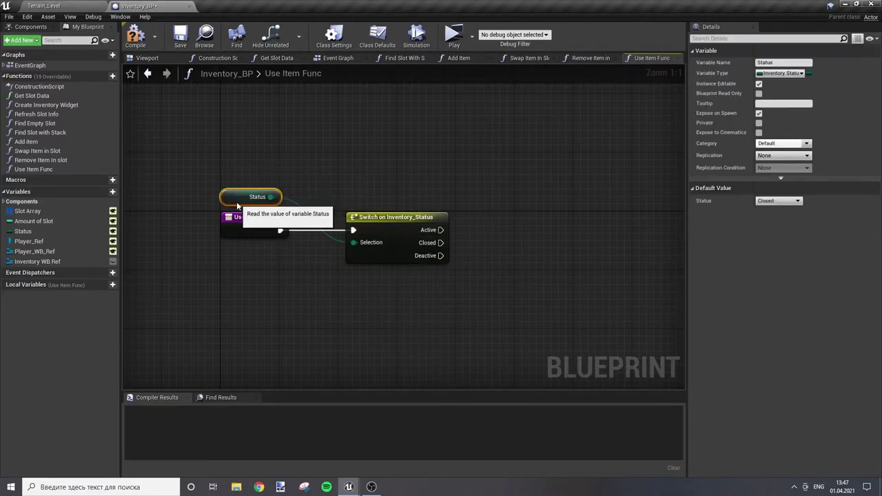
{"action": "right_click_drag", "start_coordinate": [311, 197], "coordinate": [262, 205]}
{"action": "left_click_drag", "start_coordinate": [303, 223], "coordinate": [266, 227]}
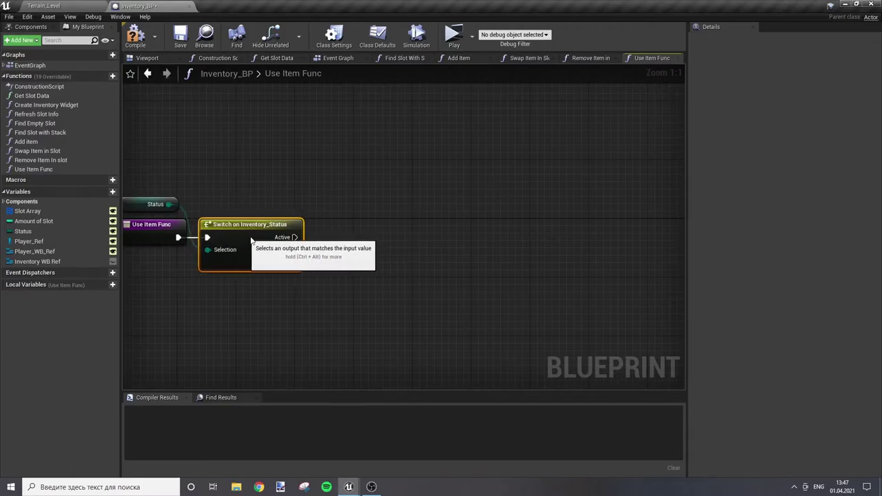
{"action": "right_click_drag", "start_coordinate": [174, 202], "coordinate": [284, 179]}
{"action": "left_click_drag", "start_coordinate": [238, 181], "coordinate": [235, 240]}
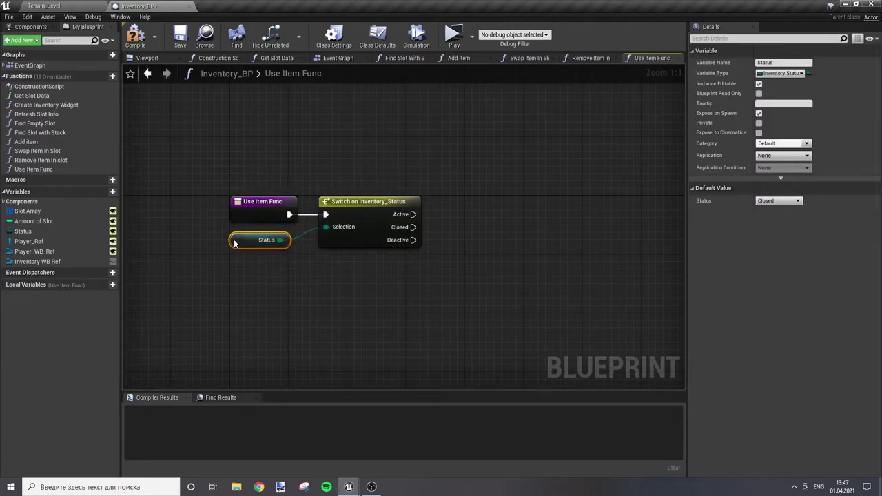
{"action": "left_click", "coordinate": [384, 285]}
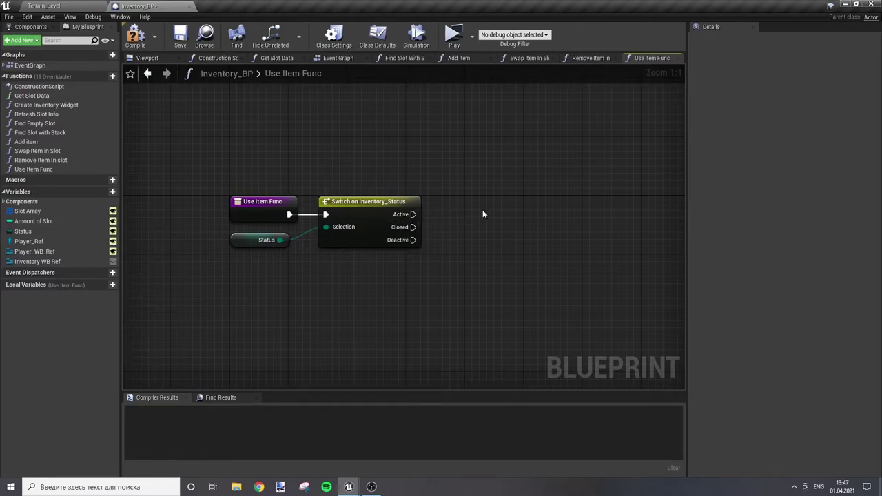
Add a SpawnActor node on the switch's Active output and split its Spawn Transform pin
{"action": "right_click_drag", "start_coordinate": [505, 192], "coordinate": [508, 218]}
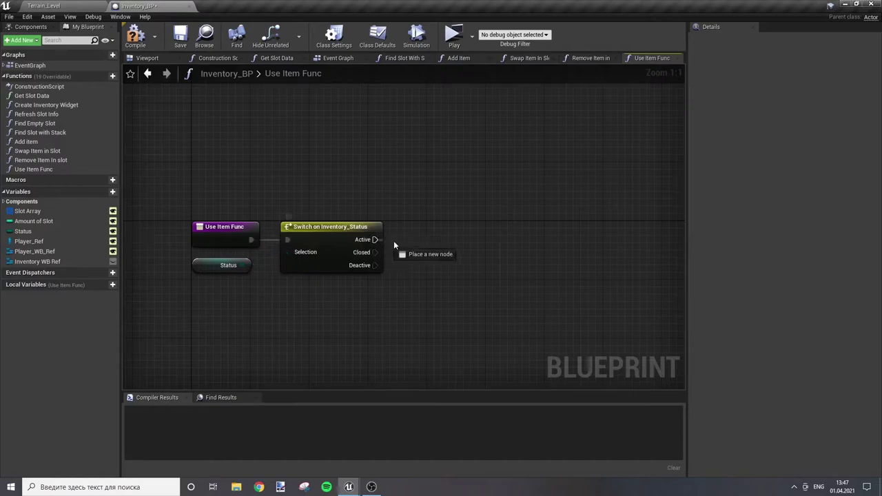
{"action": "left_click_drag", "start_coordinate": [393, 240], "coordinate": [444, 239]}
{"action": "type", "text": "s"}
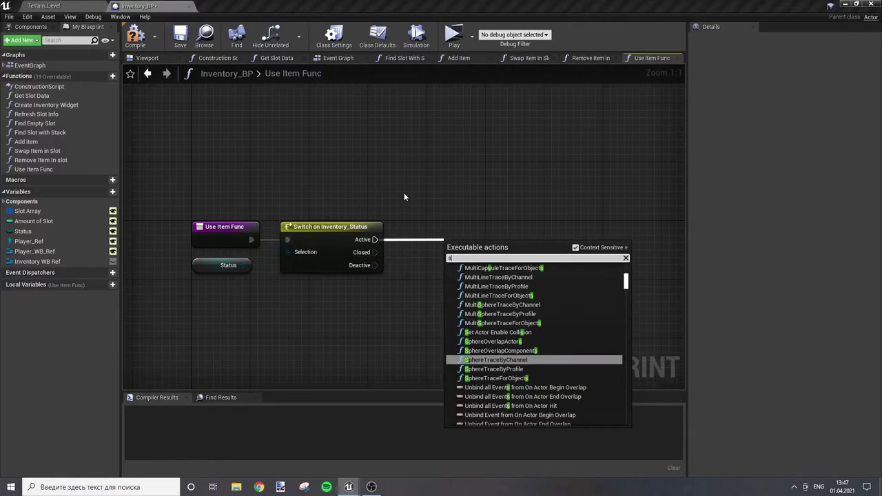
{"action": "type", "text": "op"}
{"action": "key", "text": "BackSpace"}
{"action": "key", "text": "BackSpace"}
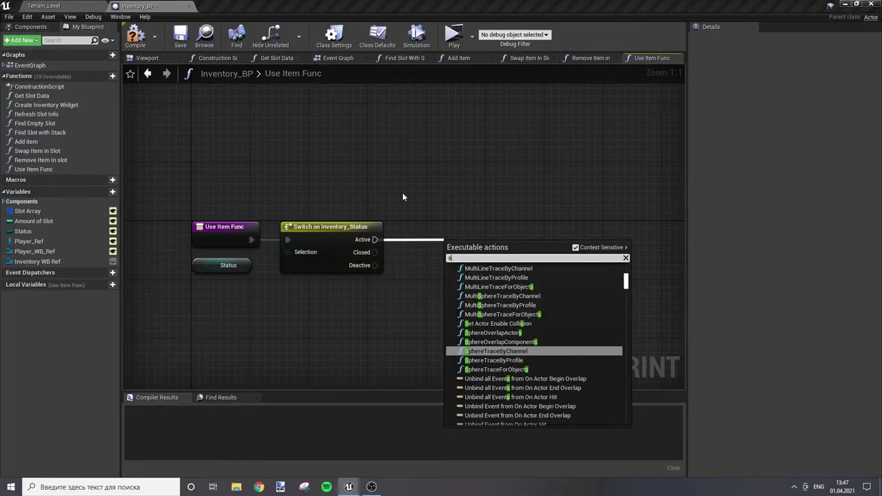
{"action": "type", "text": "pawn"}
{"action": "key", "text": "Escape"}
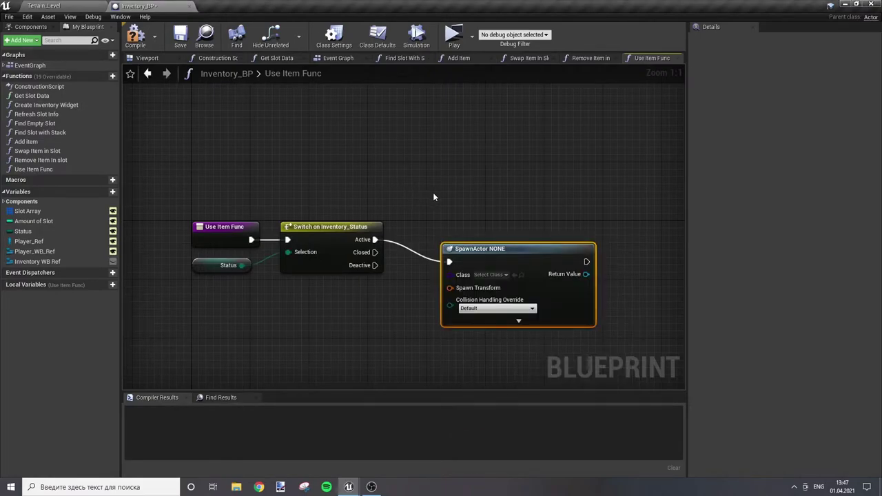
{"action": "left_click", "coordinate": [461, 196]}
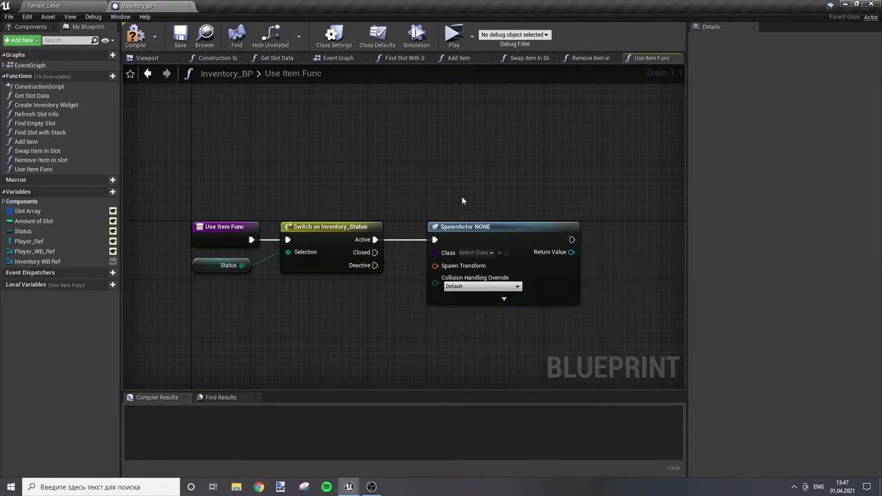
{"action": "right_click", "coordinate": [444, 268]}
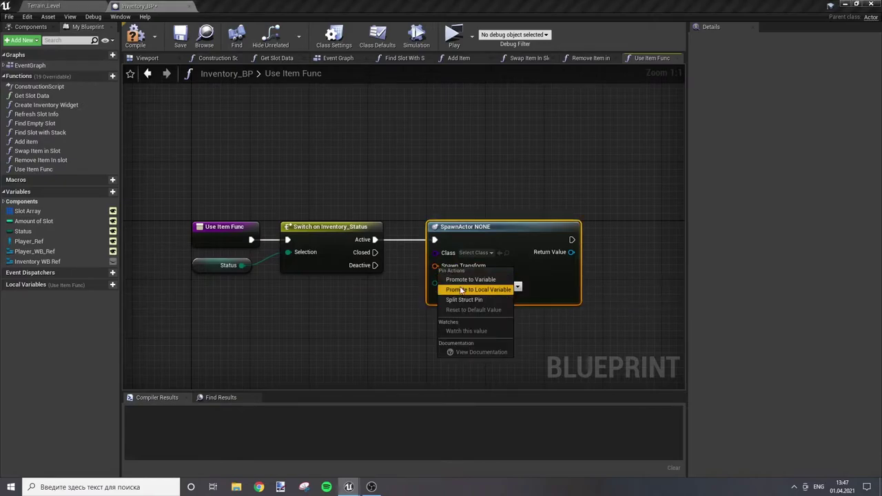
{"action": "left_click", "coordinate": [471, 299]}
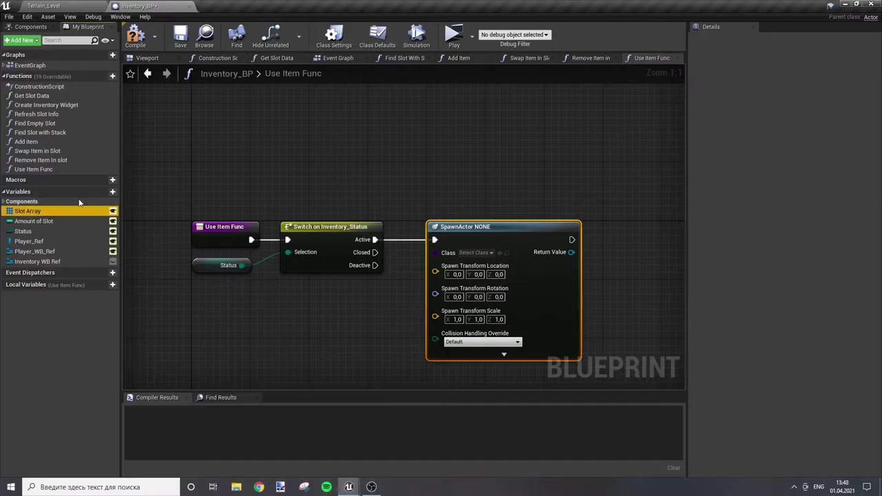
Add a Slot Array getter with a Get (a copy) node, split into Item and Amount
{"action": "mouse_move", "coordinate": [27, 211]}
{"action": "left_mouse_down"}
{"action": "mouse_move", "coordinate": [255, 172]}
{"action": "mouse_move", "coordinate": [355, 187]}
{"action": "left_mouse_up"}
{"action": "left_click", "coordinate": [282, 177]}
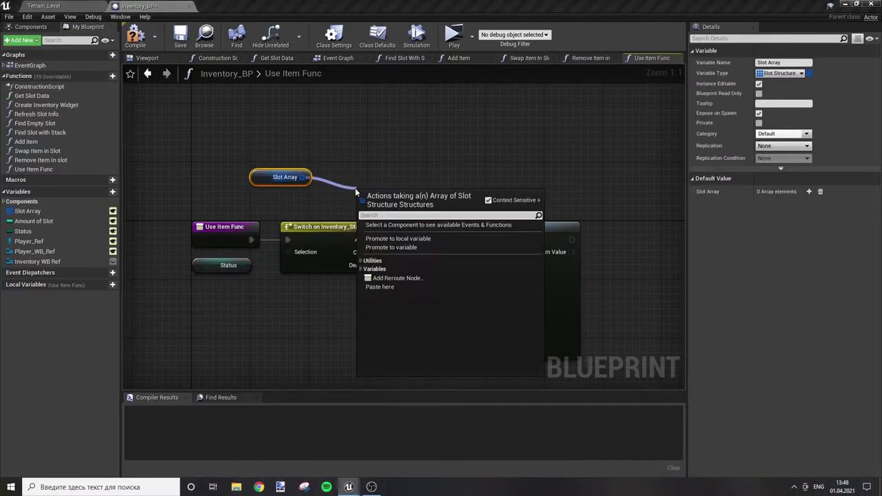
{"action": "type", "text": "get"}
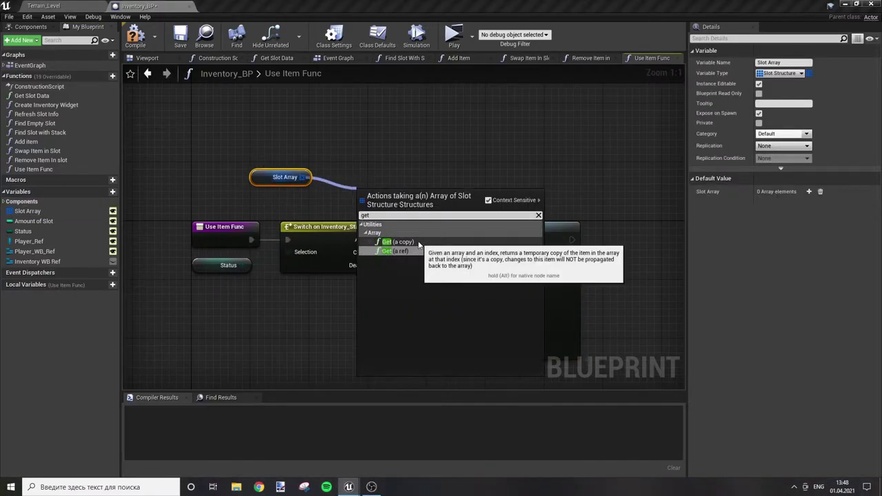
{"action": "left_click", "coordinate": [397, 242]}
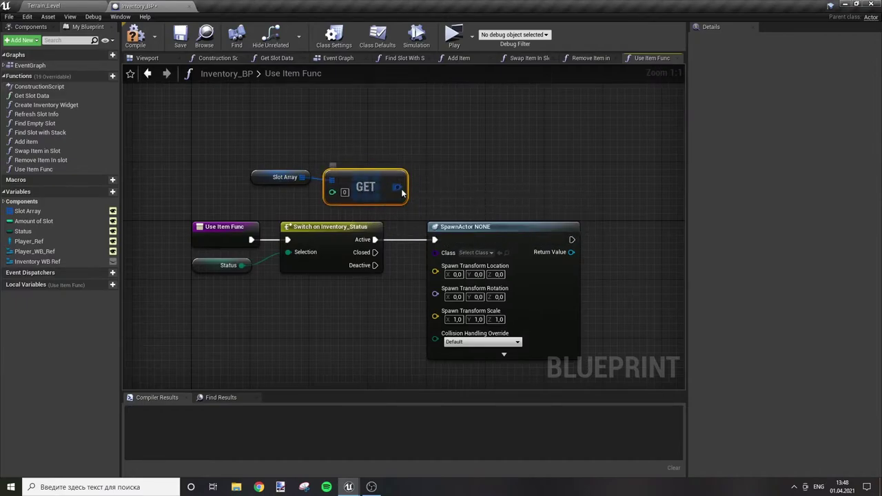
{"action": "right_click", "coordinate": [398, 187]}
{"action": "left_click", "coordinate": [435, 223]}
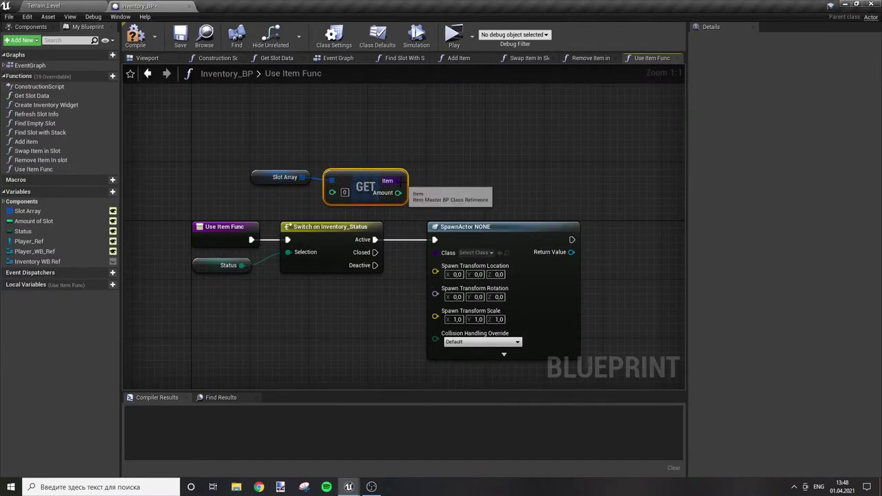
Wire Item into SpawnActor's Class pin and add an Integer input named Index to Use Item Func
{"action": "left_click_drag", "start_coordinate": [404, 180], "coordinate": [442, 253]}
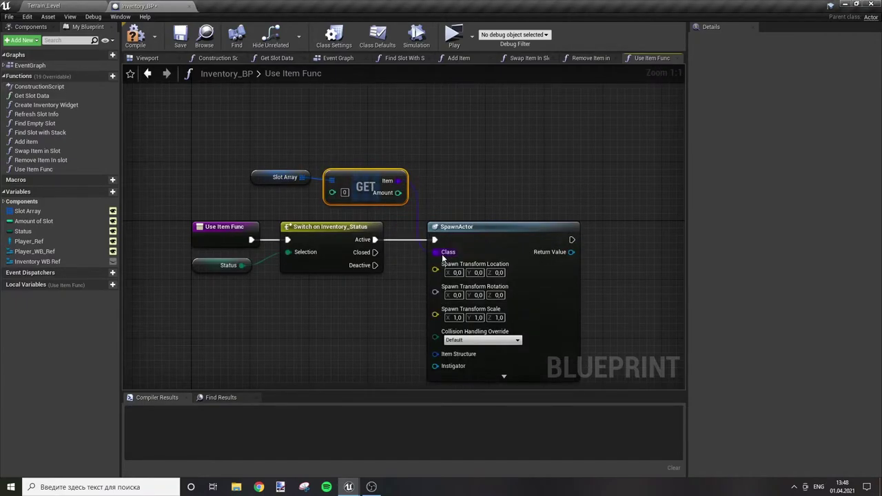
{"action": "left_click", "coordinate": [454, 175]}
{"action": "left_click", "coordinate": [223, 234]}
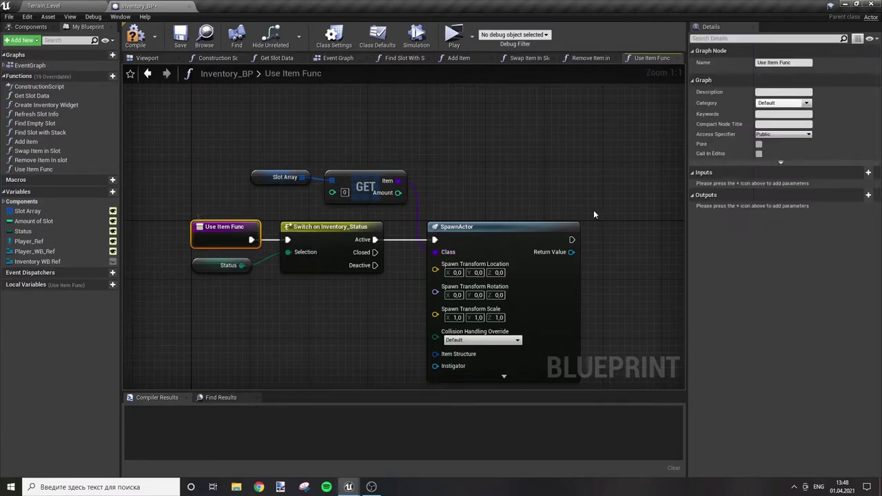
{"action": "left_click", "coordinate": [868, 174]}
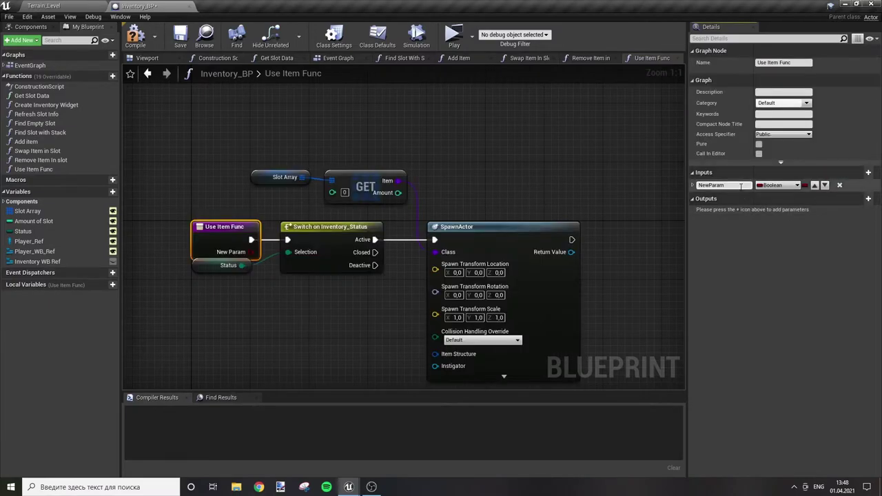
{"action": "type", "text": "Index"}
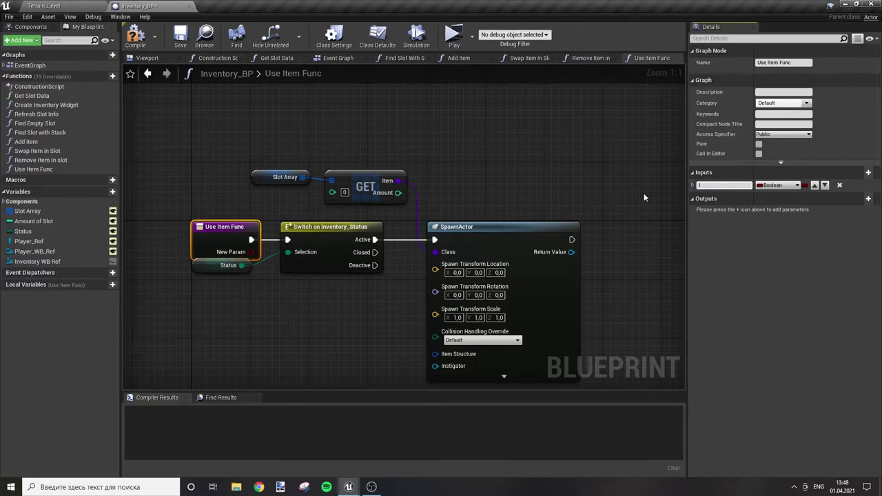
{"action": "key", "text": "Return"}
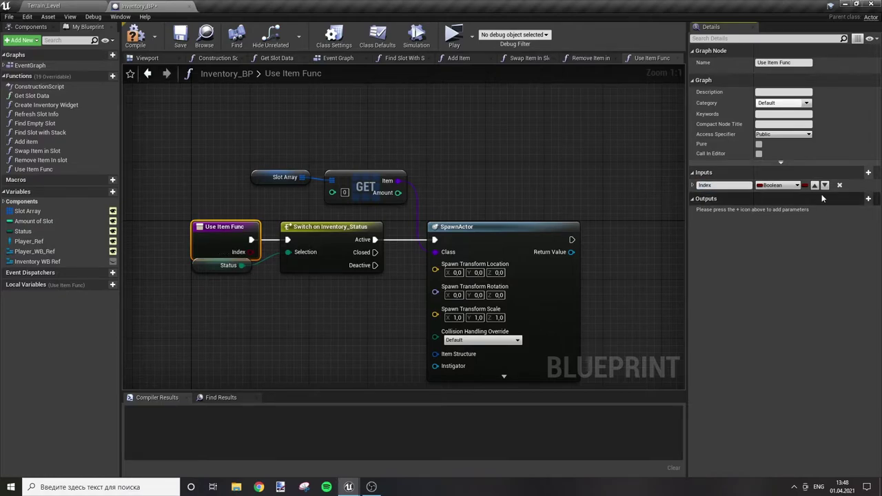
{"action": "left_click", "coordinate": [777, 184]}
{"action": "left_click", "coordinate": [702, 233]}
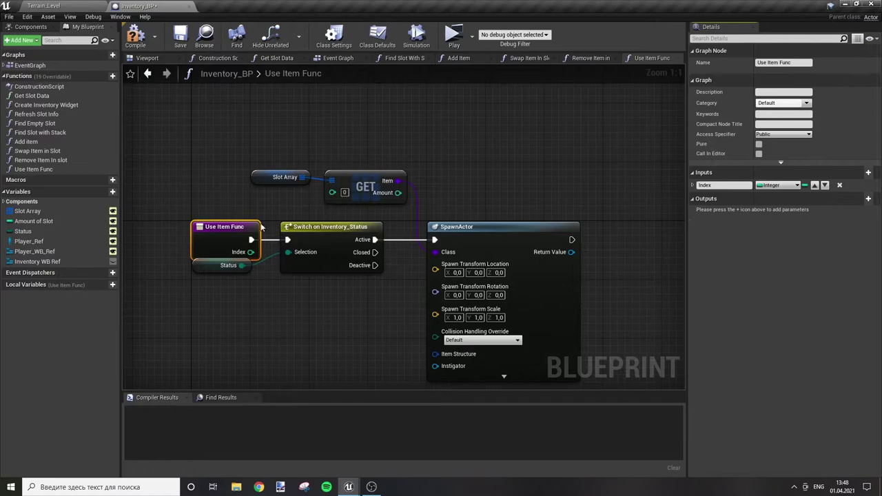
{"action": "mouse_move", "coordinate": [248, 234]}
{"action": "left_mouse_down"}
{"action": "mouse_move", "coordinate": [240, 220]}
{"action": "mouse_move", "coordinate": [340, 198]}
{"action": "left_mouse_up"}
Connect Index to the GET node's index and move Slot Array and GET below Status
{"action": "left_click", "coordinate": [419, 157]}
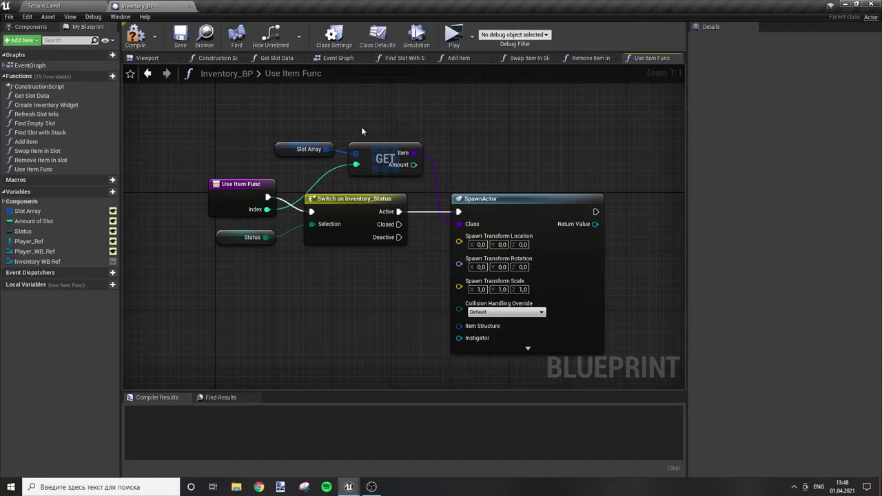
{"action": "left_click_drag", "start_coordinate": [361, 127], "coordinate": [297, 172]}
{"action": "mouse_move", "coordinate": [380, 159]}
{"action": "left_mouse_down"}
{"action": "mouse_move", "coordinate": [363, 283]}
{"action": "mouse_move", "coordinate": [356, 274]}
{"action": "left_mouse_up"}
{"action": "left_click", "coordinate": [397, 332]}
{"action": "right_click_drag", "start_coordinate": [397, 331], "coordinate": [401, 262]}
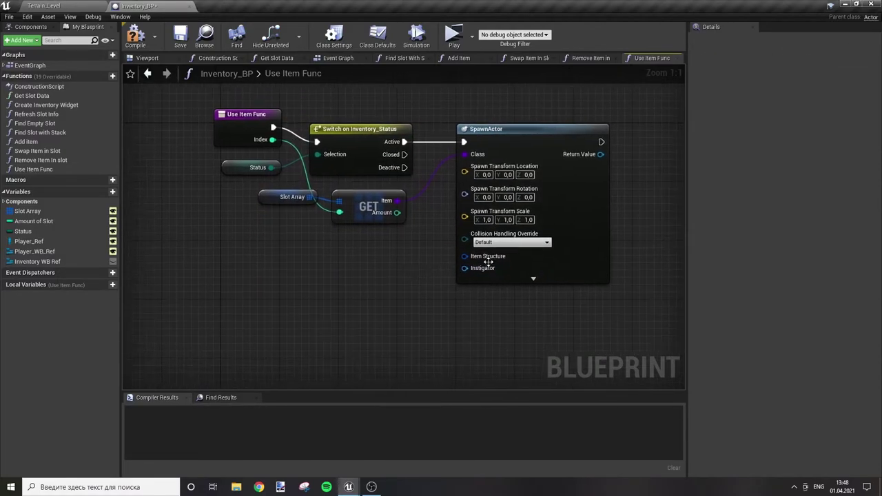
Set SpawnActor's collision handling to Always Spawn, Ignore Collisions and expand its advanced pins
{"action": "left_click", "coordinate": [514, 242]}
{"action": "left_click", "coordinate": [491, 266]}
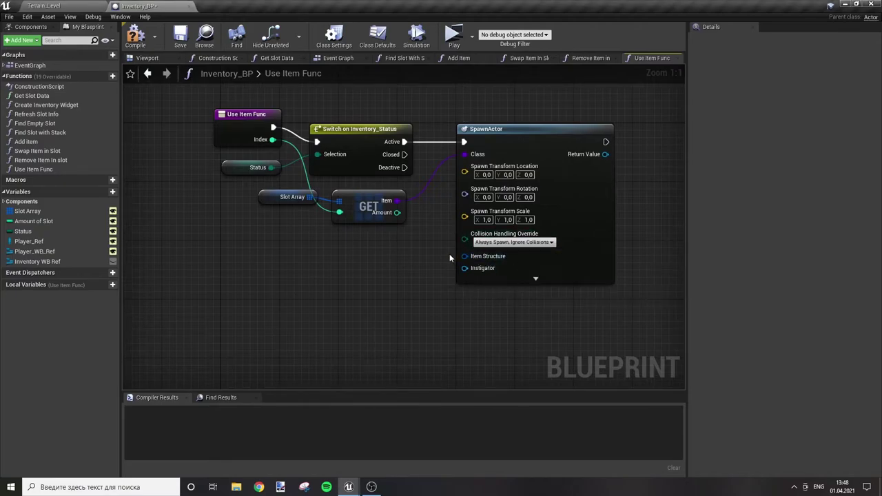
{"action": "left_click", "coordinate": [534, 278]}
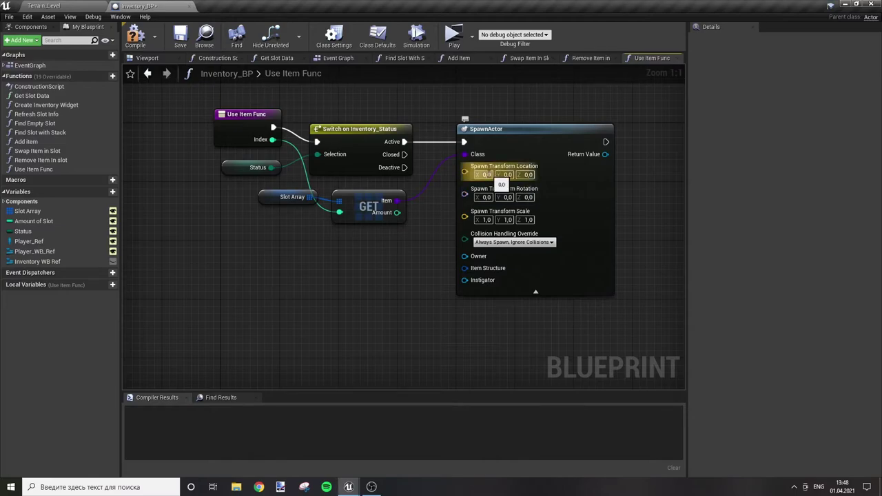
{"action": "left_click", "coordinate": [522, 140]}
{"action": "left_click", "coordinate": [386, 245]}
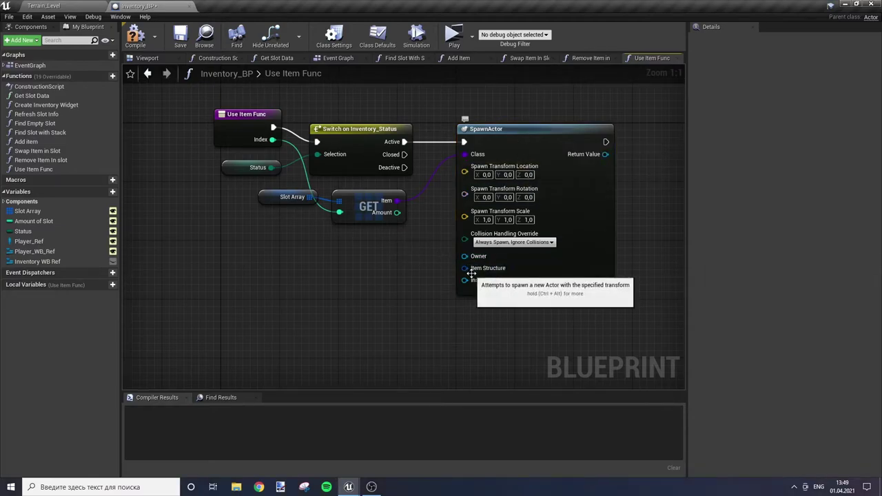
{"action": "double_click", "coordinate": [531, 147]}
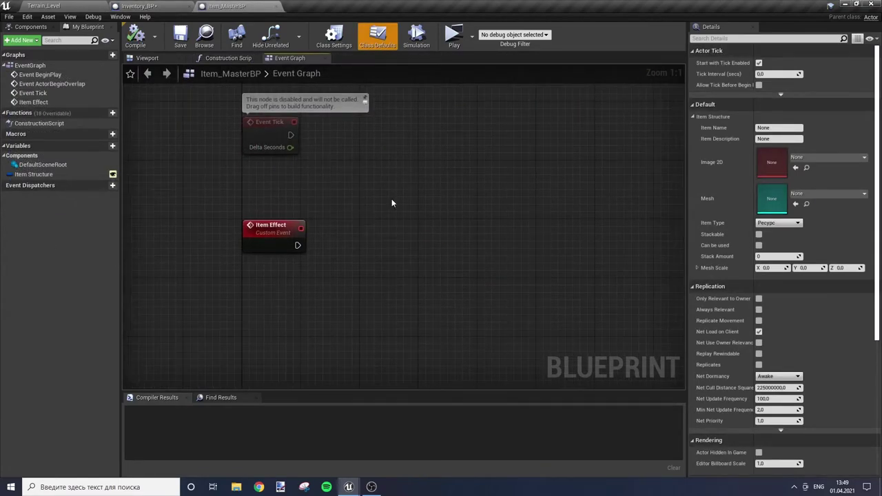
Add a variable named BP_Inventory Ref to Item_MasterBP and compile
{"action": "left_click", "coordinate": [97, 146]}
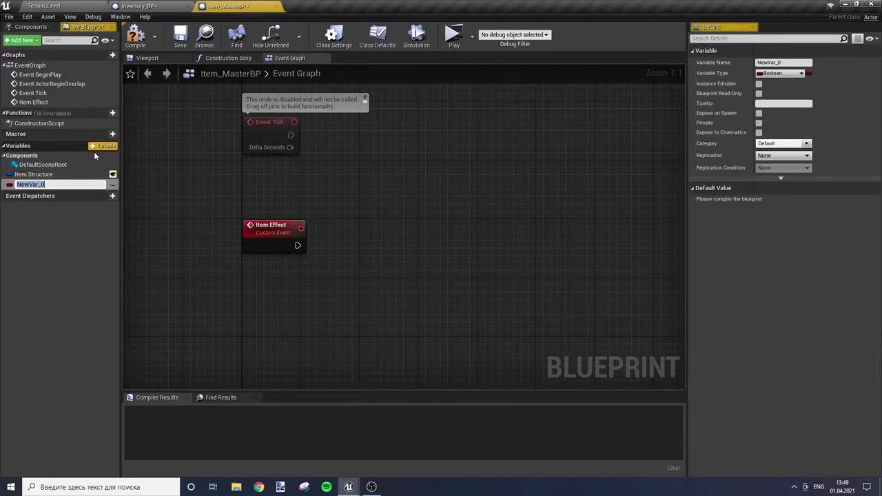
{"action": "type", "text": "I"}
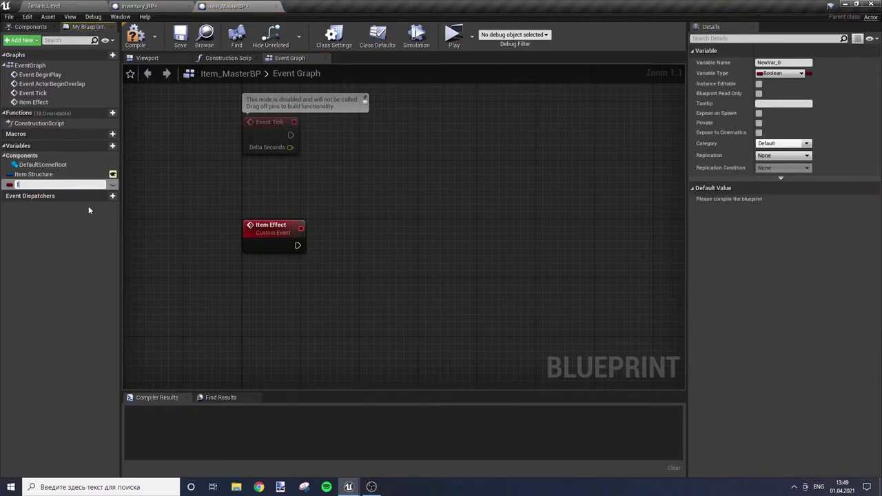
{"action": "type", "text": "BInvent"}
{"action": "type", "text": "ory"}
{"action": "type", "text": "B"}
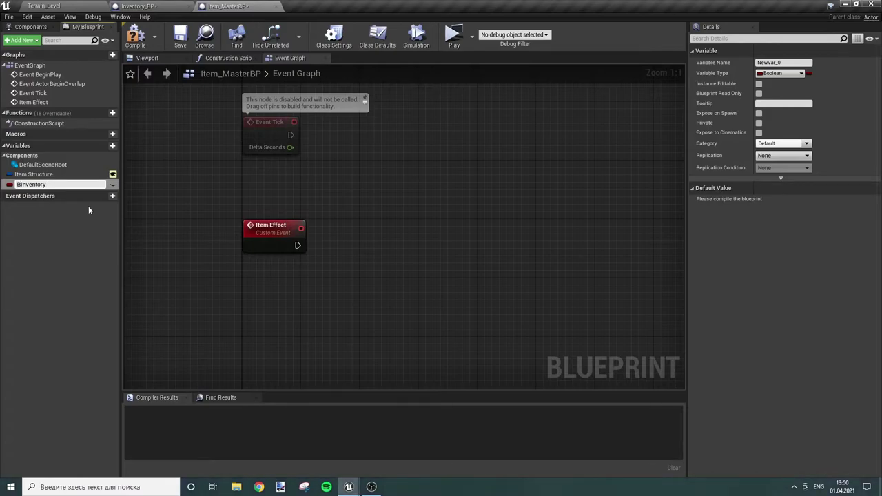
{"action": "type", "text": "P_"}
{"action": "key", "text": "End"}
{"action": "type", "text": "Ref"}
{"action": "key", "text": "Return"}
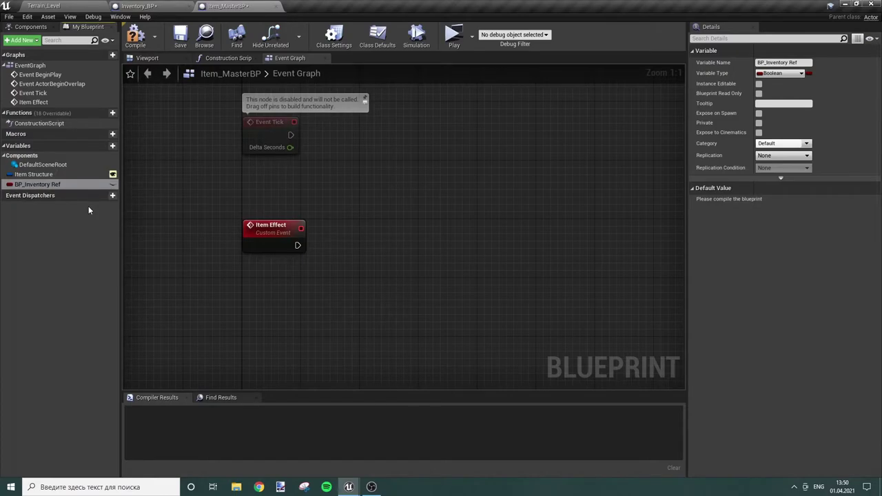
{"action": "left_click", "coordinate": [134, 36]}
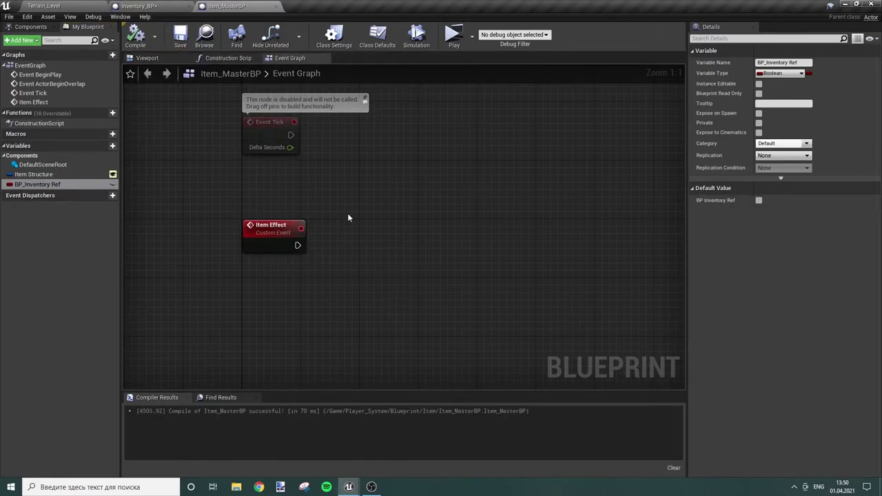
Bring Event BeginPlay into view and select the three disabled default events
{"action": "right_click_drag", "start_coordinate": [291, 191], "coordinate": [339, 252]}
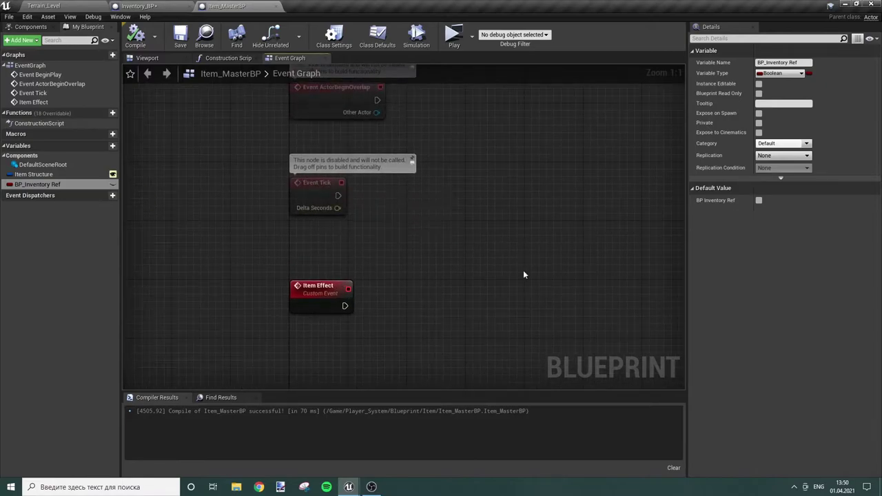
{"action": "right_click_drag", "start_coordinate": [524, 274], "coordinate": [553, 396]}
{"action": "mouse_move", "coordinate": [271, 108]}
{"action": "left_mouse_down"}
{"action": "mouse_move", "coordinate": [342, 308]}
{"action": "mouse_move", "coordinate": [344, 112]}
{"action": "left_mouse_up"}
Delete the three disabled events and place a custom event named Use Item above Item Effect
{"action": "key", "text": "Delete"}
{"action": "right_click", "coordinate": [331, 168]}
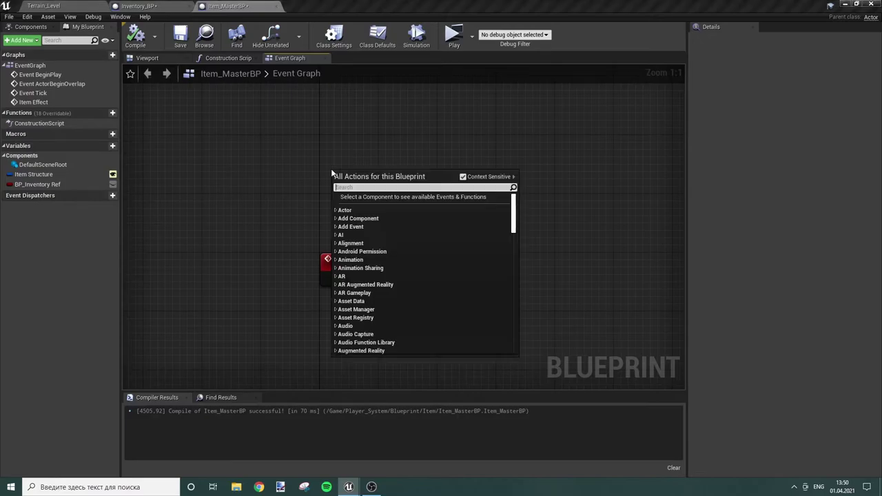
{"action": "type", "text": "custo"}
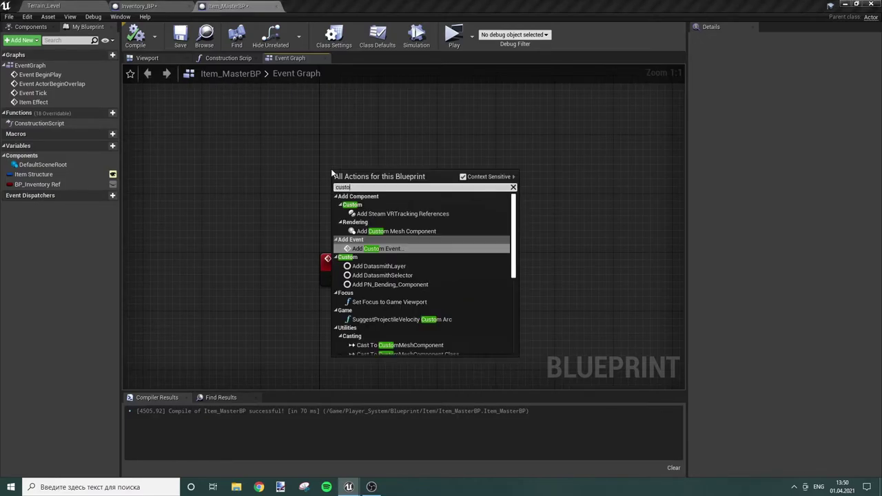
{"action": "key", "text": "Return"}
{"action": "type", "text": "Use Item"}
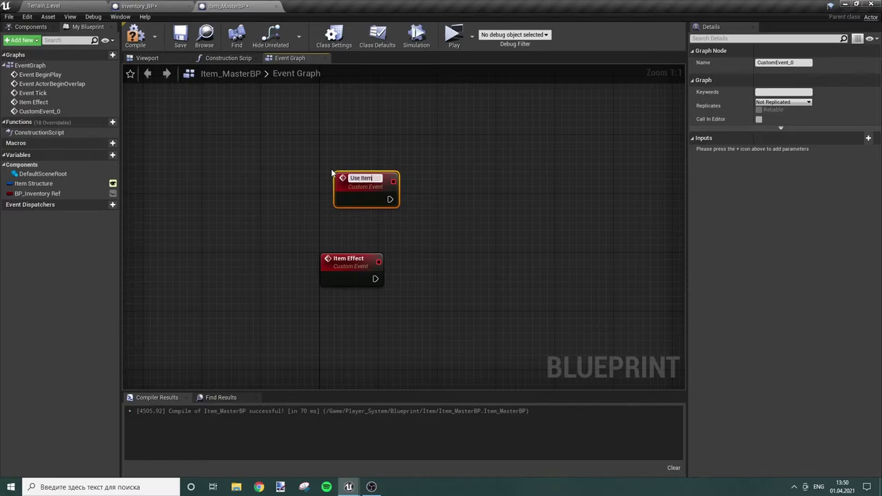
{"action": "key", "text": "Return"}
{"action": "left_click_drag", "start_coordinate": [345, 178], "coordinate": [330, 142]}
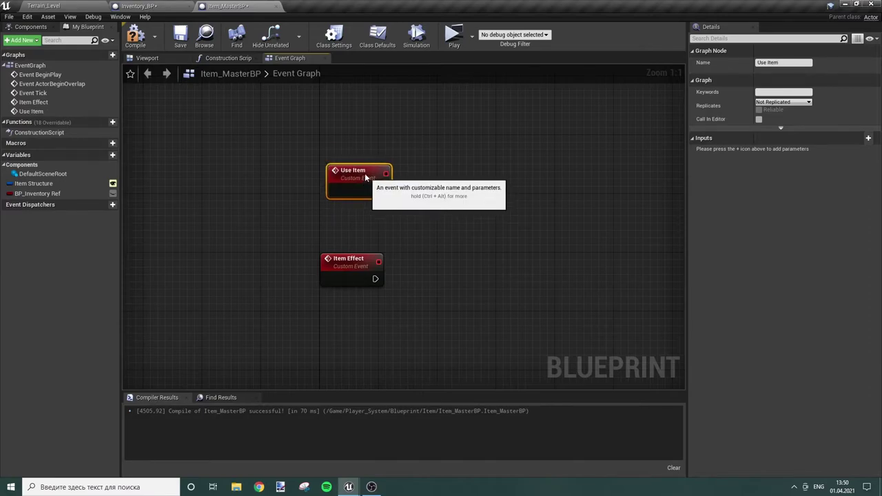
{"action": "left_click", "coordinate": [468, 131]}
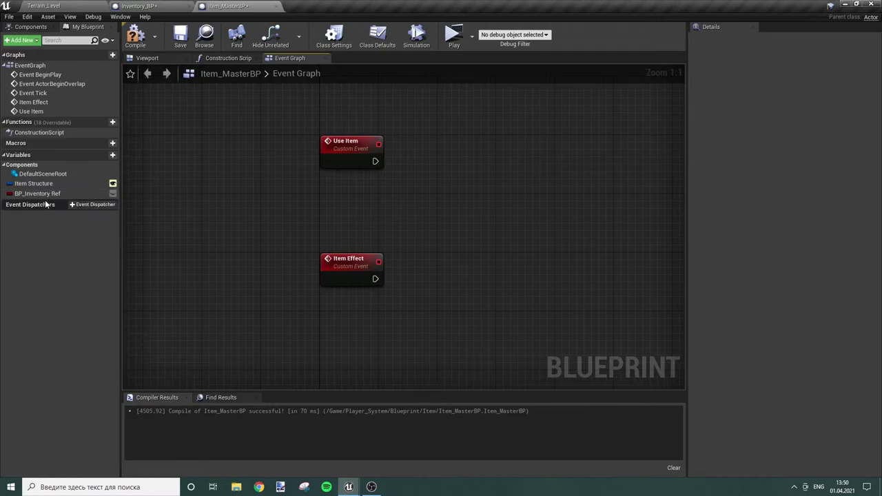
Make BP_Inventory Ref an Inventory BP object reference, Instance Editable and Expose on Spawn
{"action": "left_click", "coordinate": [36, 194]}
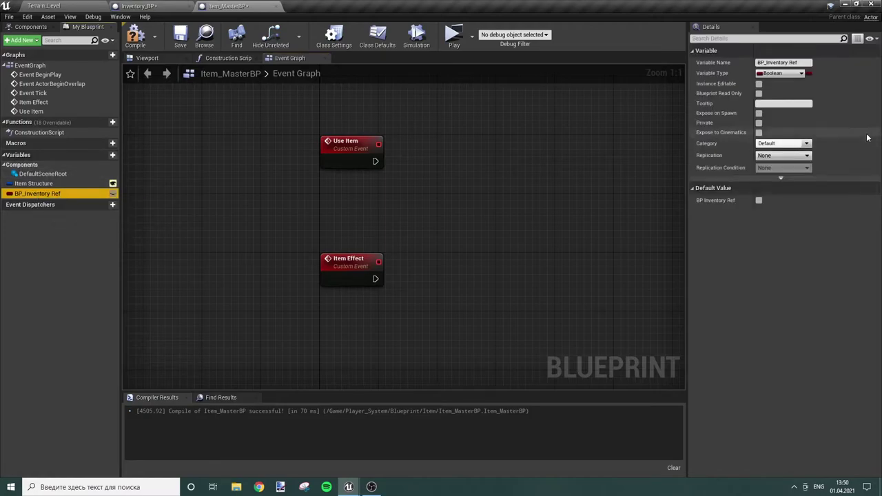
{"action": "left_click", "coordinate": [789, 74]}
{"action": "type", "text": "bp_"}
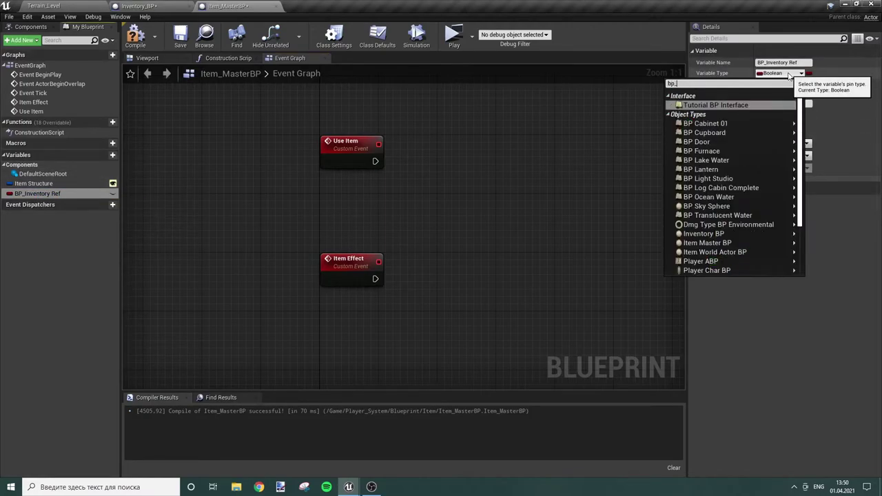
{"action": "type", "text": "i"}
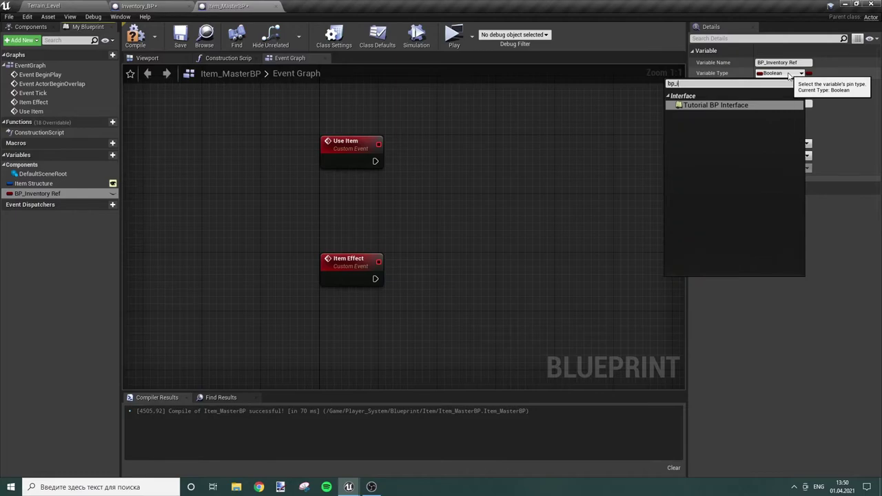
{"action": "key", "text": "BackSpace"}
{"action": "key", "text": "BackSpace"}
{"action": "key", "text": "BackSpace"}
{"action": "type", "text": "onve"}
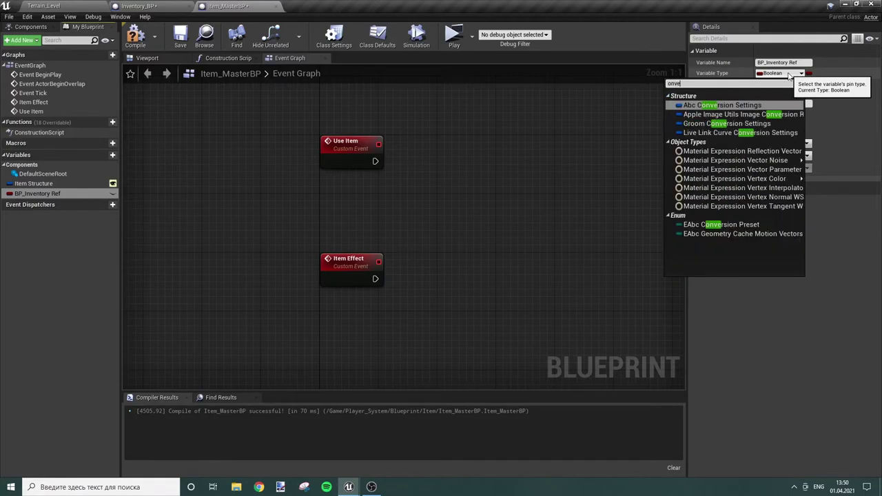
{"action": "key", "text": "BackSpace"}
{"action": "key", "text": "BackSpace"}
{"action": "key", "text": "BackSpace"}
{"action": "key", "text": "BackSpace"}
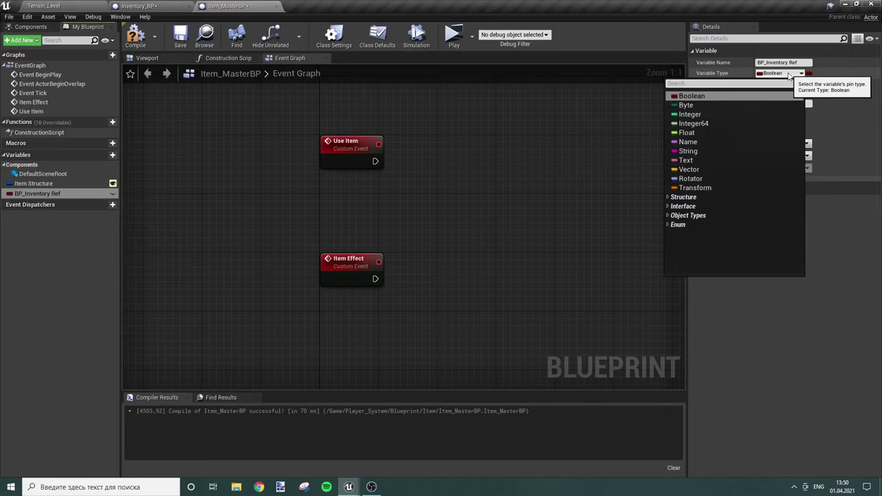
{"action": "type", "text": "inven"}
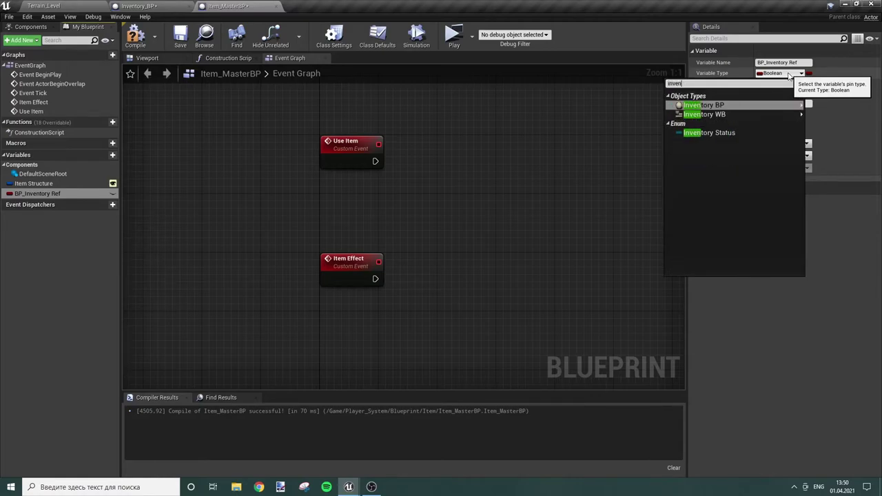
{"action": "mouse_move", "coordinate": [709, 105]}
{"action": "left_click", "coordinate": [658, 107]}
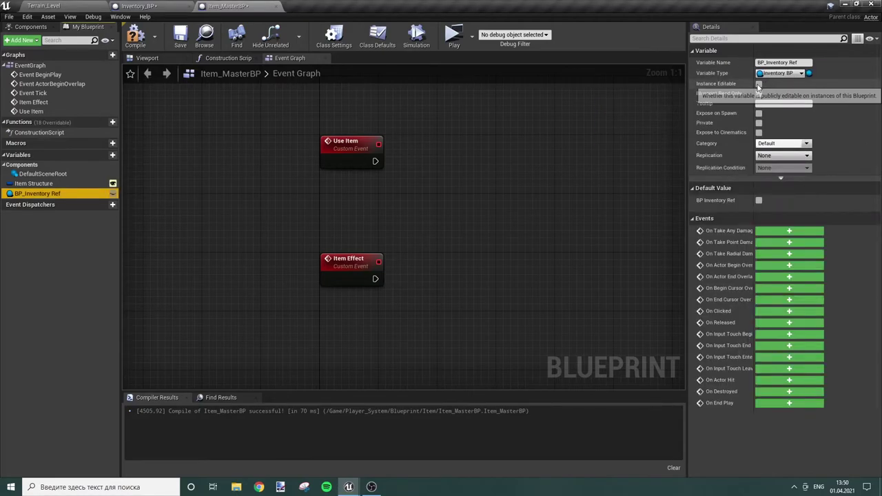
{"action": "left_click", "coordinate": [758, 84]}
{"action": "left_click", "coordinate": [758, 113]}
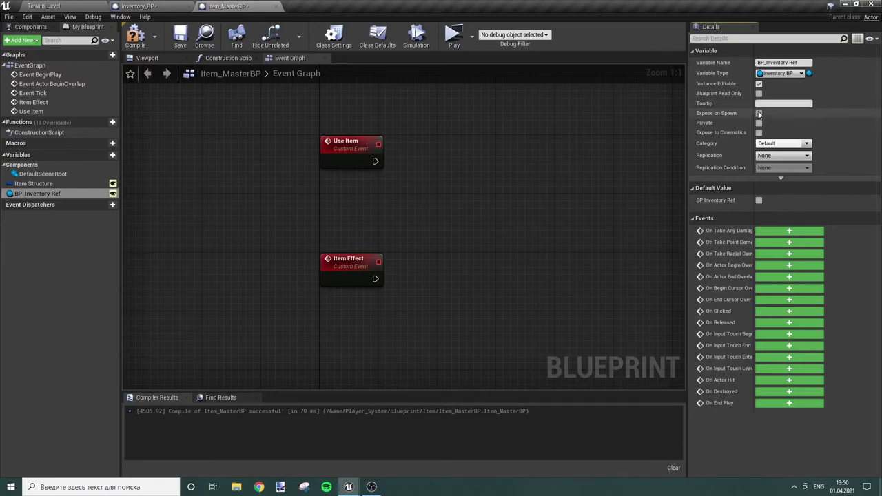
Compile and save Item_MasterBP, then return to Inventory_BP's Use Item Func graph
{"action": "left_click", "coordinate": [135, 38]}
{"action": "left_click", "coordinate": [180, 38]}
{"action": "left_click", "coordinate": [137, 5]}
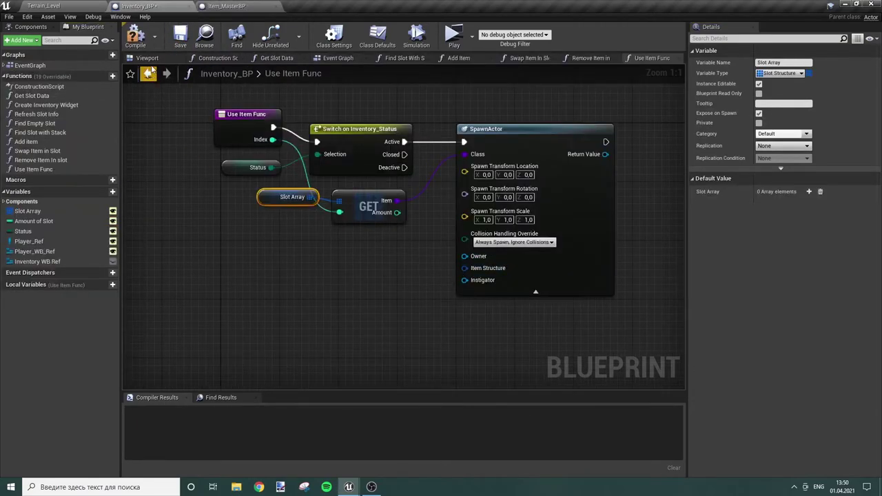
Compile and save Inventory_BP, then reconnect GET Item to SpawnActor's Class to refresh its pins
{"action": "left_click", "coordinate": [135, 38]}
{"action": "left_click", "coordinate": [180, 38]}
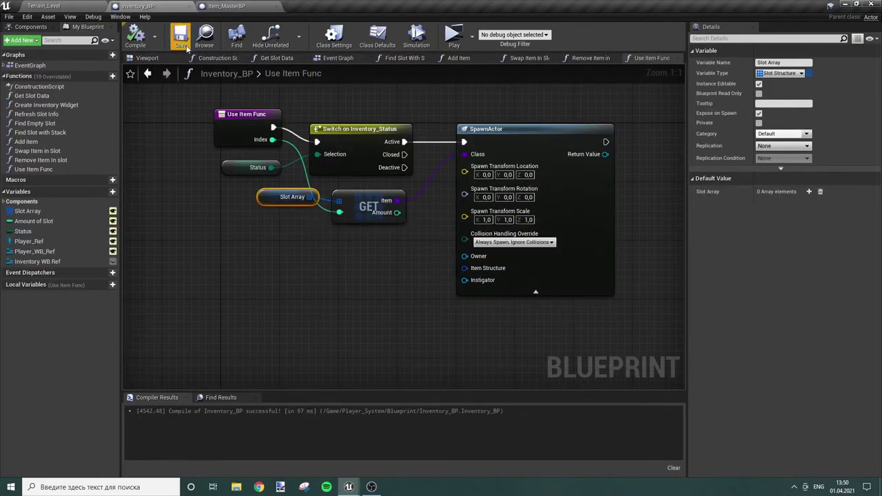
{"action": "left_click", "coordinate": [467, 154], "text": "alt"}
{"action": "left_click", "coordinate": [567, 211]}
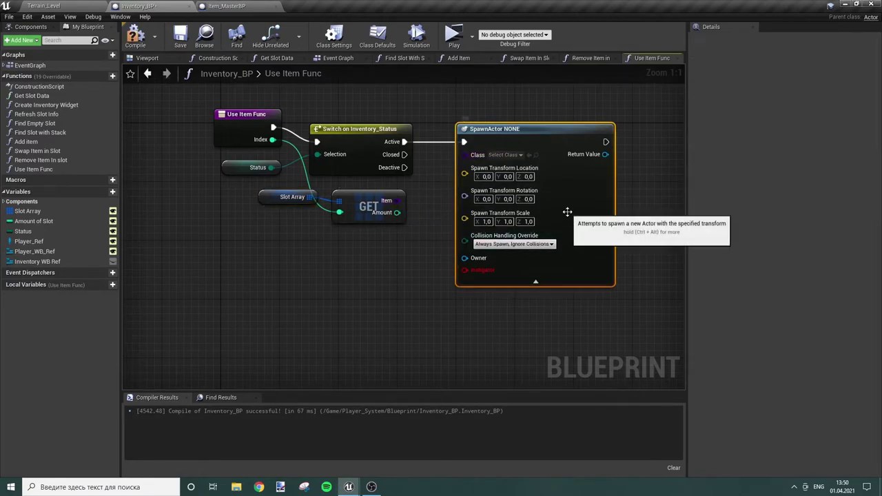
{"action": "left_click_drag", "start_coordinate": [397, 200], "coordinate": [465, 154]}
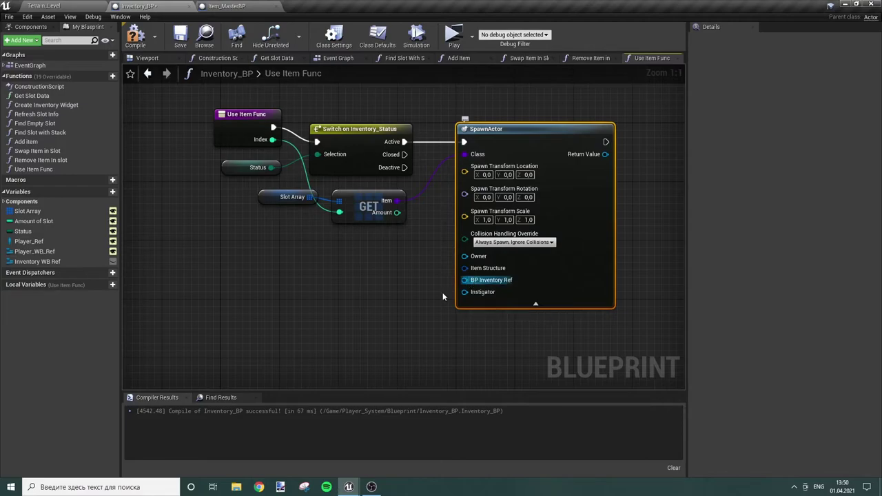
Feed a Self reference into SpawnActor's BP Inventory Ref pin and recompile Inventory_BP
{"action": "right_click", "coordinate": [319, 260]}
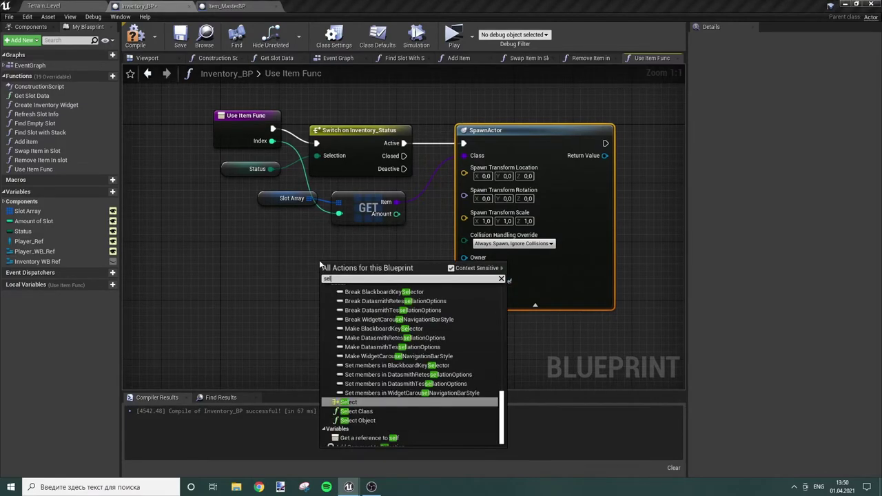
{"action": "key", "text": "Escape"}
{"action": "left_click_drag", "start_coordinate": [365, 264], "coordinate": [476, 283]}
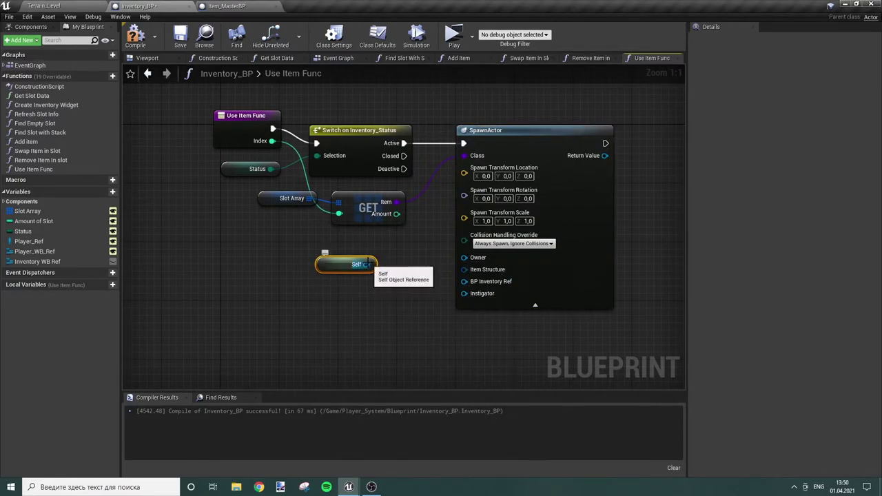
{"action": "mouse_move", "coordinate": [323, 263]}
{"action": "left_mouse_down"}
{"action": "mouse_move", "coordinate": [396, 285]}
{"action": "mouse_move", "coordinate": [374, 263]}
{"action": "left_mouse_up"}
{"action": "left_click", "coordinate": [379, 302]}
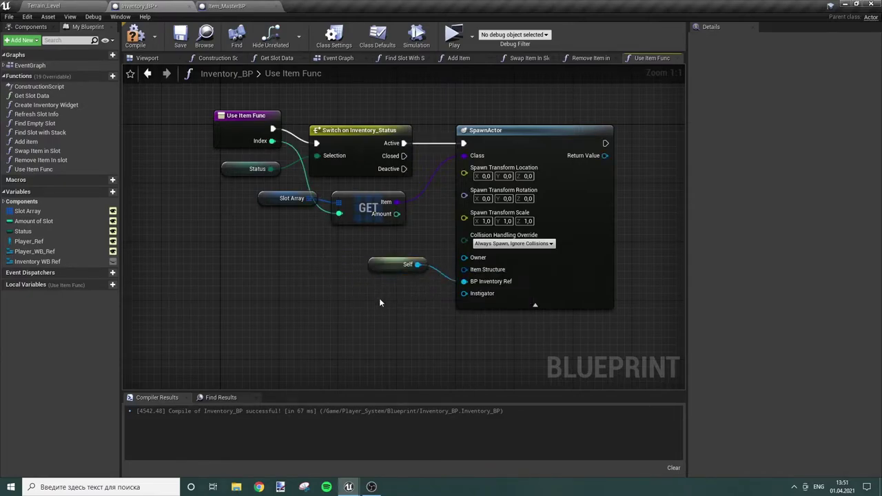
{"action": "left_click", "coordinate": [135, 35]}
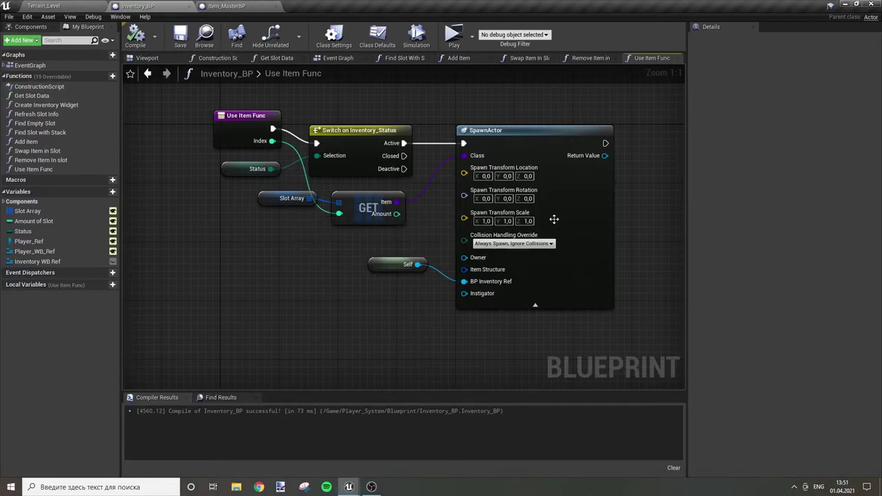
{"action": "mouse_move", "coordinate": [553, 219]}
{"action": "right_mouse_down"}
{"action": "mouse_move", "coordinate": [405, 265]}
{"action": "mouse_move", "coordinate": [452, 251]}
{"action": "right_mouse_up"}
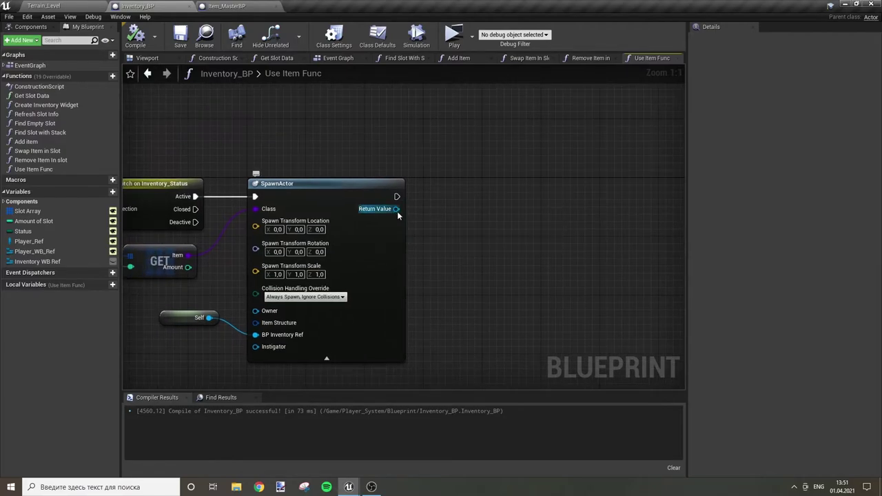
Call Use Item on SpawnActor's Return Value, placed beside SpawnActor
{"action": "left_click_drag", "start_coordinate": [396, 208], "coordinate": [483, 212]}
{"action": "type", "text": "use item"}
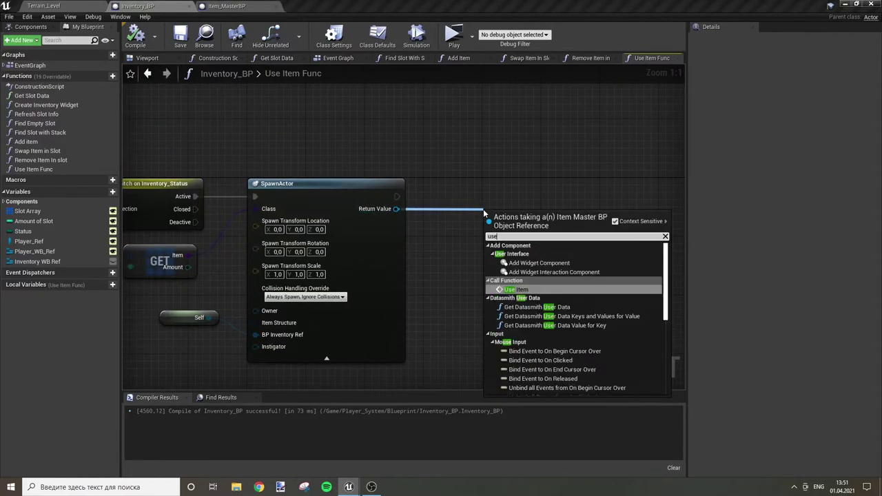
{"action": "left_click", "coordinate": [524, 282]}
{"action": "left_click_drag", "start_coordinate": [530, 232], "coordinate": [589, 203]}
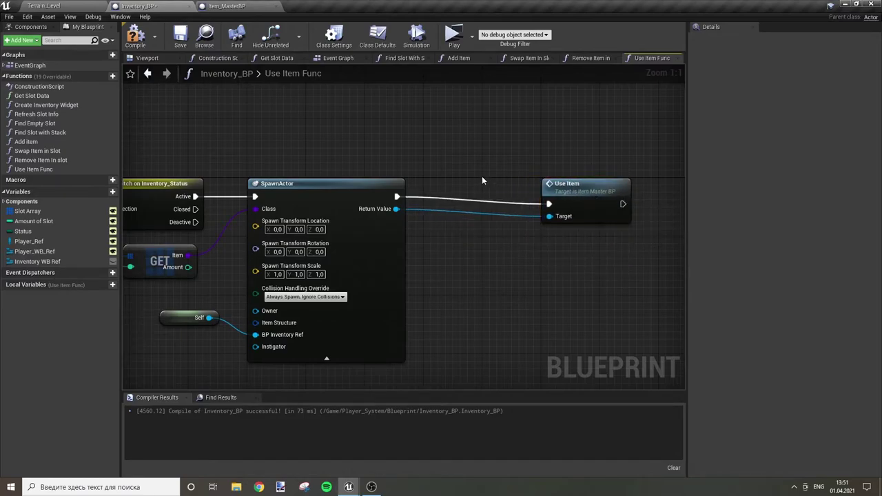
Add an Is Valid check on the spawned item and route its valid output into Use Item
{"action": "left_click_drag", "start_coordinate": [396, 209], "coordinate": [470, 183]}
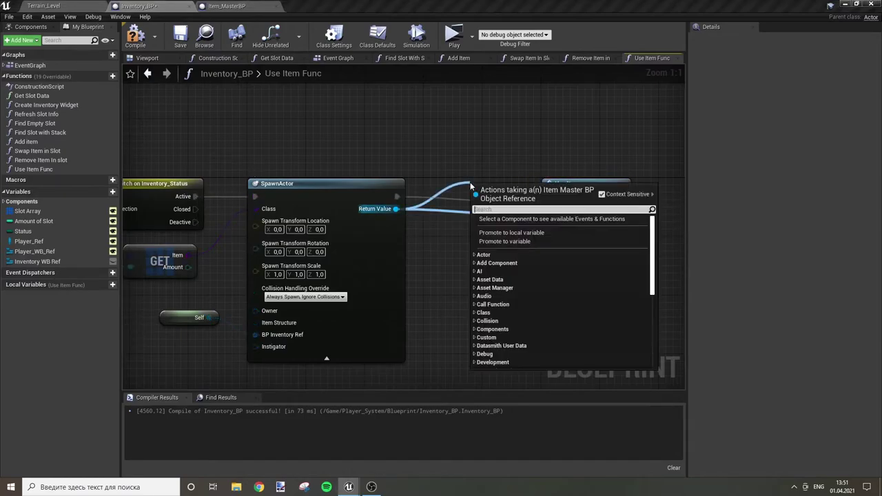
{"action": "type", "text": "ve"}
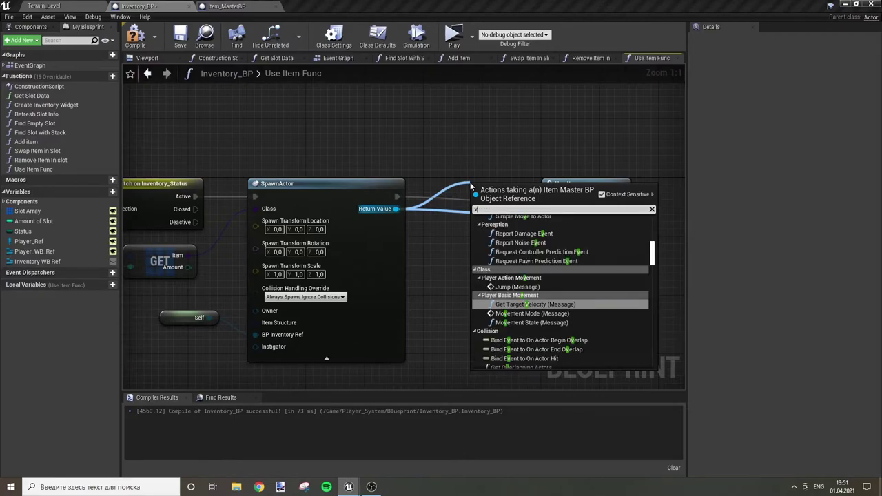
{"action": "type", "text": "alid"}
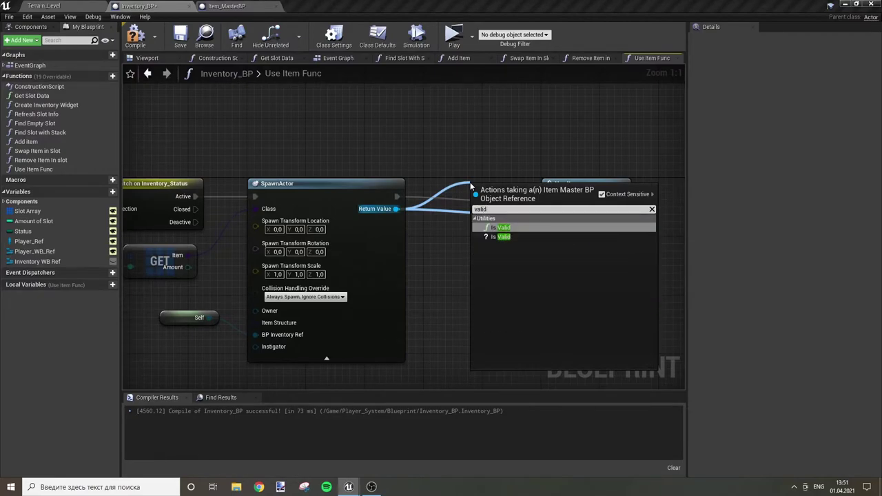
{"action": "key", "text": "Return"}
{"action": "left_click_drag", "start_coordinate": [473, 188], "coordinate": [443, 151]}
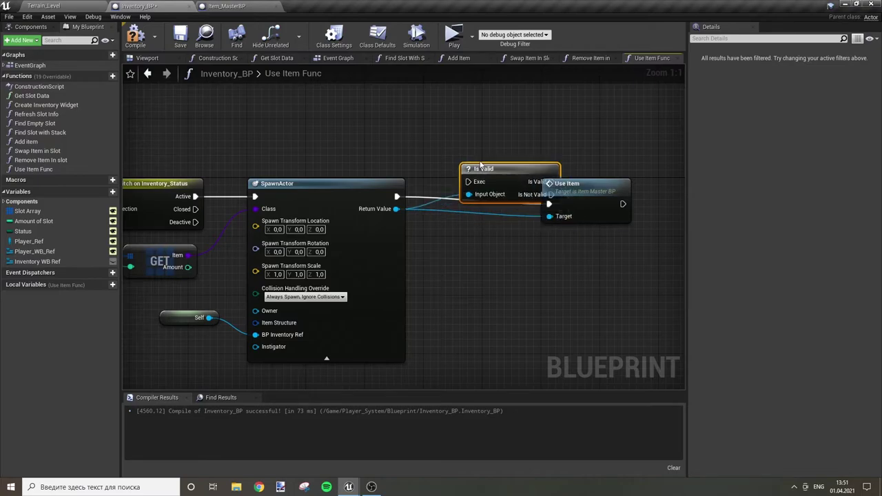
{"action": "left_click_drag", "start_coordinate": [589, 199], "coordinate": [656, 189]}
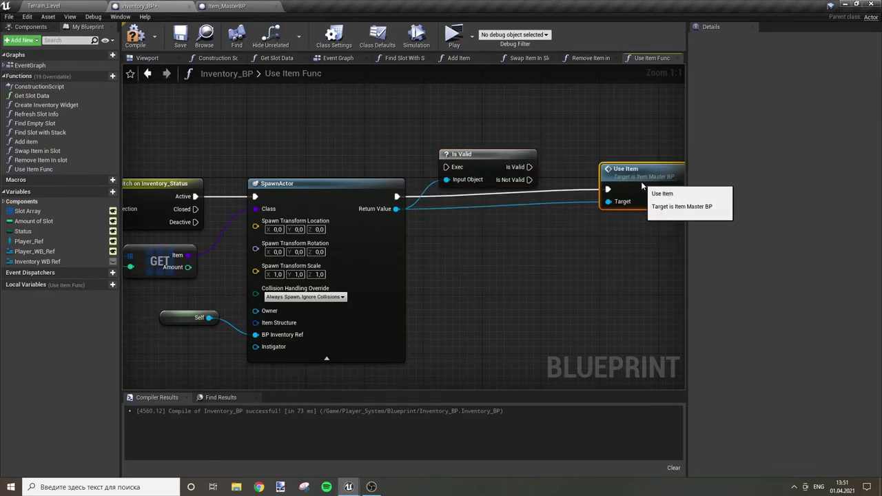
{"action": "mouse_move", "coordinate": [476, 169]}
{"action": "left_mouse_down"}
{"action": "mouse_move", "coordinate": [491, 243]}
{"action": "mouse_move", "coordinate": [468, 170]}
{"action": "left_mouse_up"}
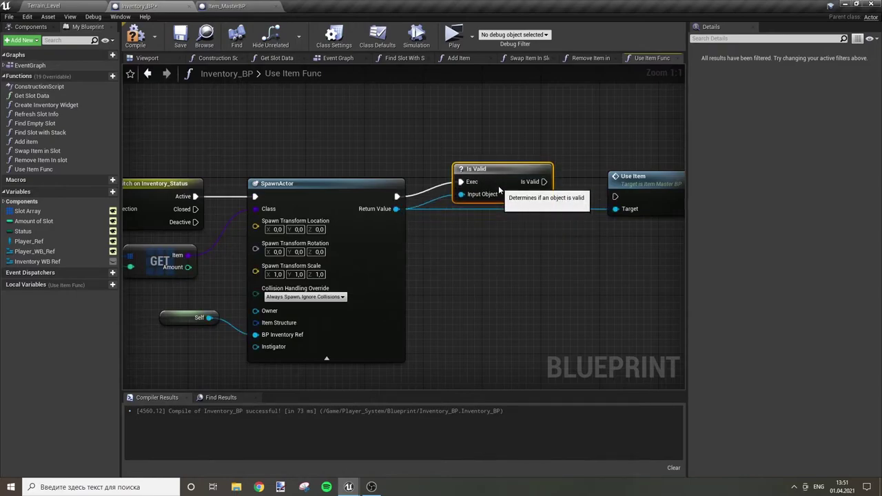
{"action": "mouse_move", "coordinate": [537, 181]}
{"action": "left_mouse_down"}
{"action": "mouse_move", "coordinate": [559, 192]}
{"action": "mouse_move", "coordinate": [619, 192]}
{"action": "left_mouse_up"}
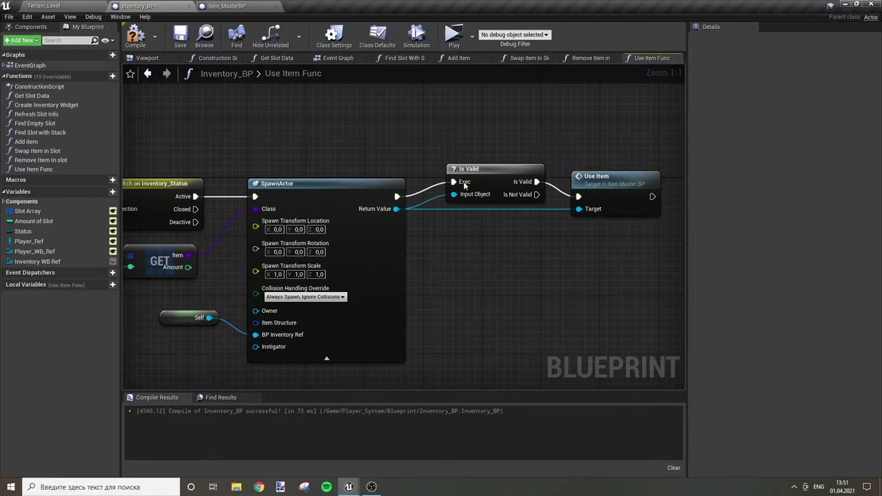
{"action": "left_click_drag", "start_coordinate": [469, 172], "coordinate": [445, 172]}
{"action": "left_click", "coordinate": [559, 163]}
{"action": "left_click_drag", "start_coordinate": [606, 176], "coordinate": [576, 177]}
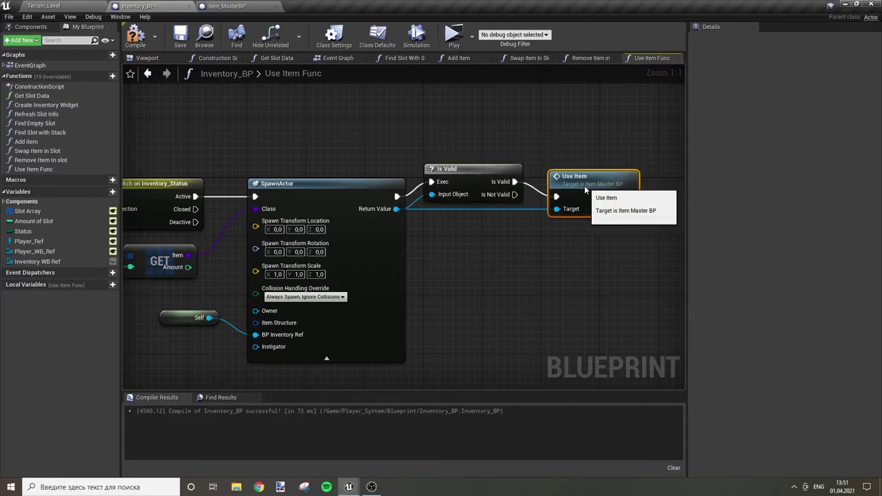
{"action": "left_click", "coordinate": [391, 132]}
Recompile Inventory_BP, tidy the Self node, and switch to Item_MasterBP's Event Graph
{"action": "left_click", "coordinate": [136, 38]}
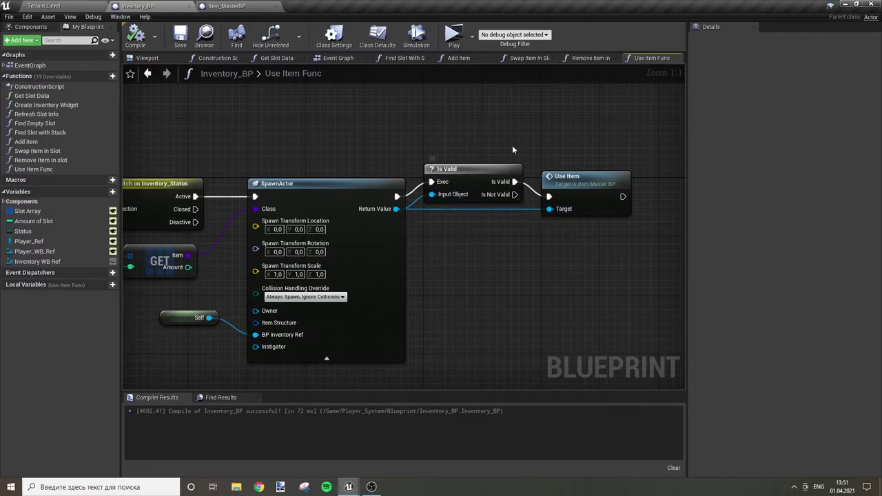
{"action": "right_click_drag", "start_coordinate": [473, 246], "coordinate": [583, 256]}
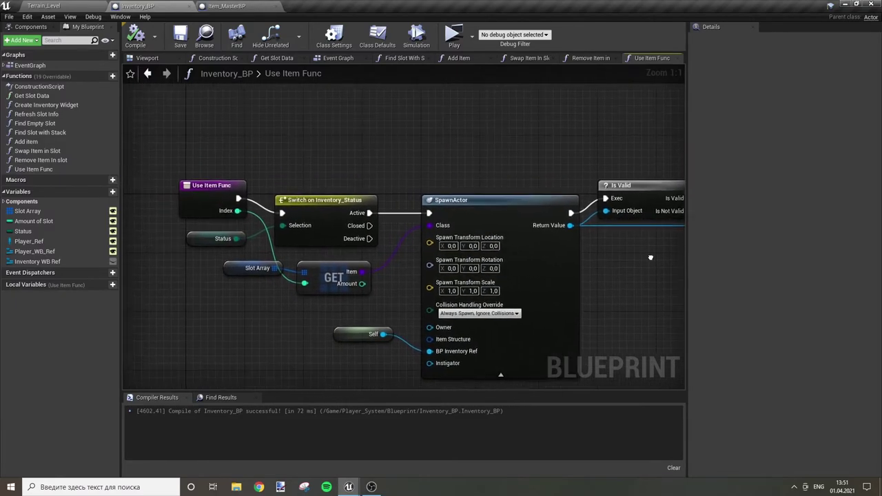
{"action": "left_click_drag", "start_coordinate": [325, 265], "coordinate": [348, 288]}
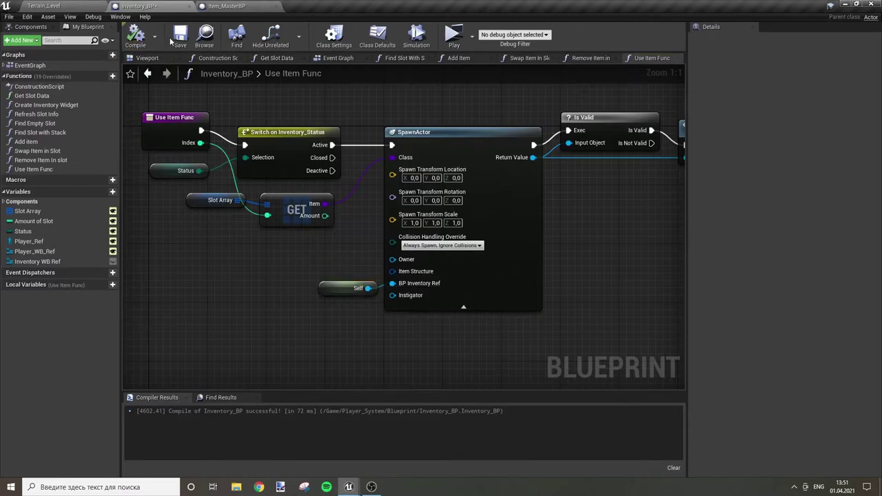
{"action": "left_click", "coordinate": [227, 5]}
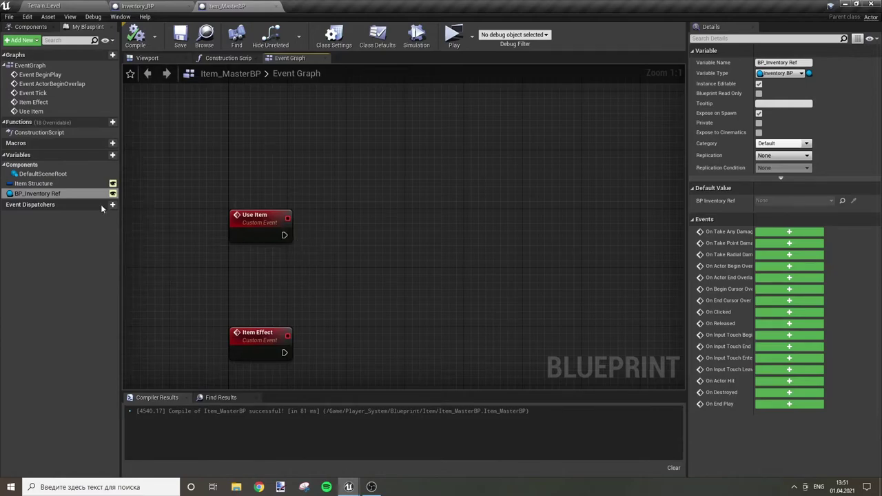
Call Remove Item in Slot on BP Inventory Ref, linked from the Use Item event
{"action": "mouse_move", "coordinate": [37, 193]}
{"action": "left_mouse_down", "text": "ctrl"}
{"action": "mouse_move", "coordinate": [248, 180]}
{"action": "mouse_move", "coordinate": [350, 212]}
{"action": "left_mouse_up", "text": "ctrl"}
{"action": "type", "text": "remo"}
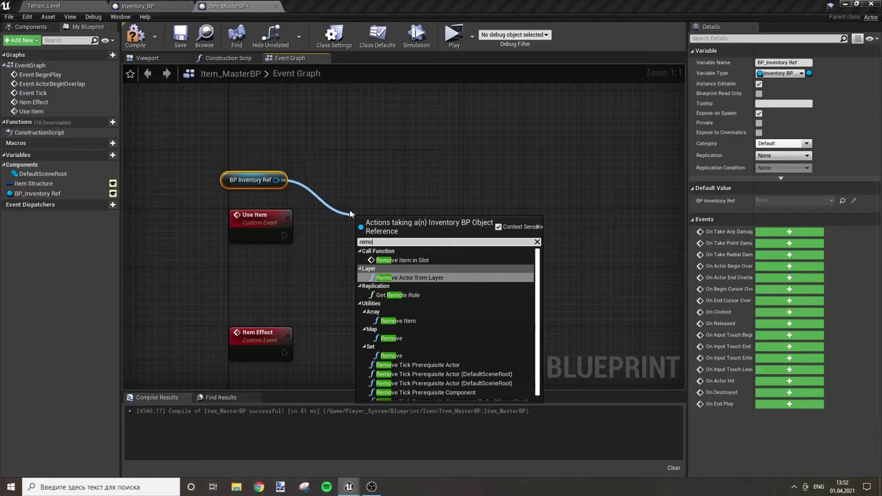
{"action": "key", "text": "Up"}
{"action": "key", "text": "Return"}
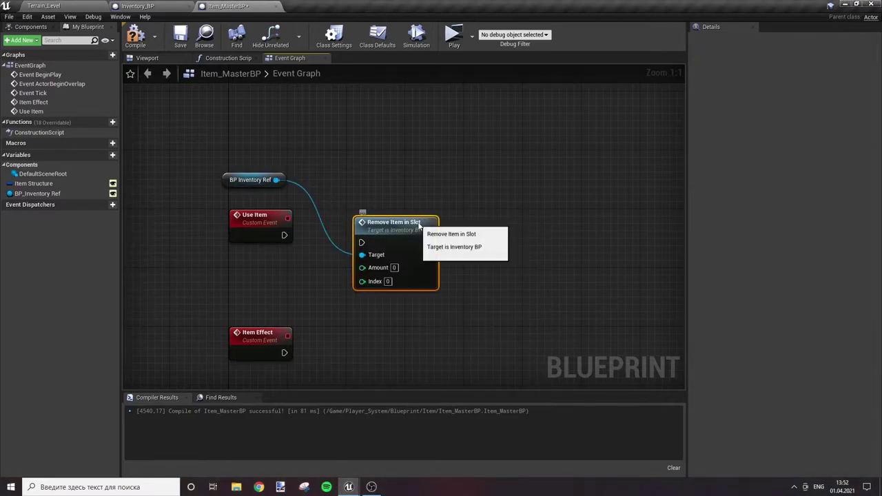
{"action": "left_click_drag", "start_coordinate": [418, 225], "coordinate": [434, 218]}
{"action": "left_click", "coordinate": [443, 172]}
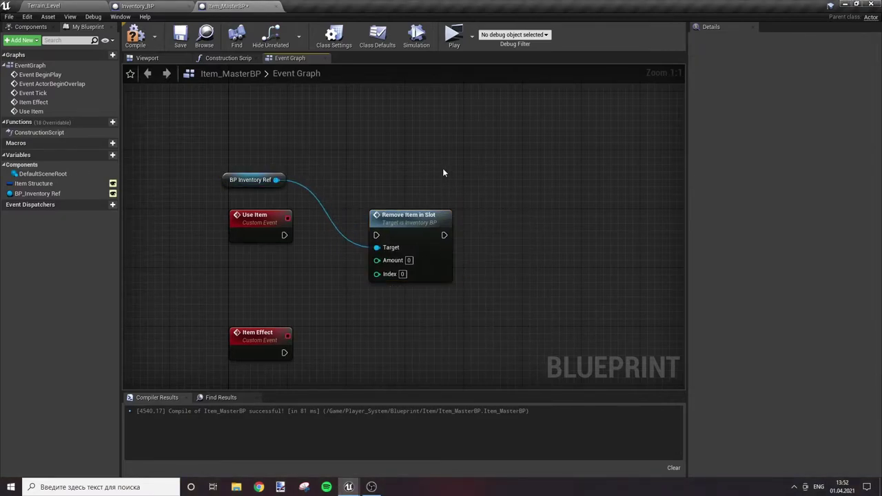
{"action": "left_click_drag", "start_coordinate": [376, 235], "coordinate": [325, 238]}
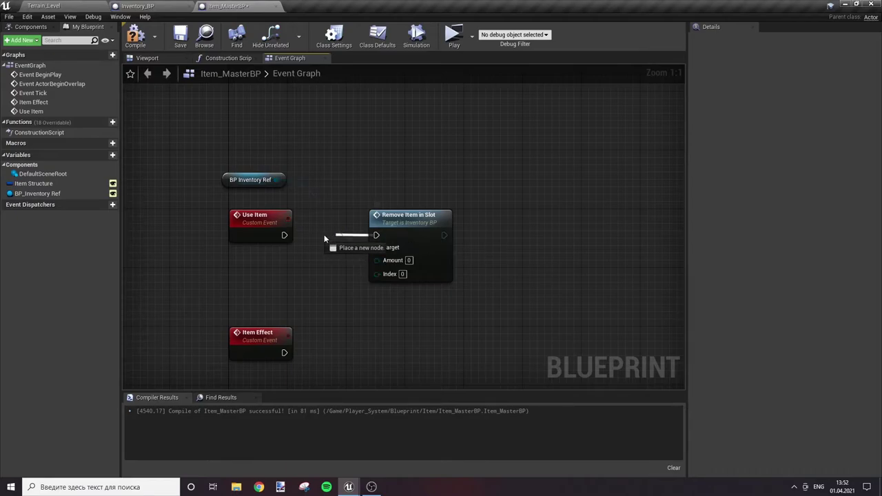
{"action": "left_click_drag", "start_coordinate": [411, 229], "coordinate": [547, 227]}
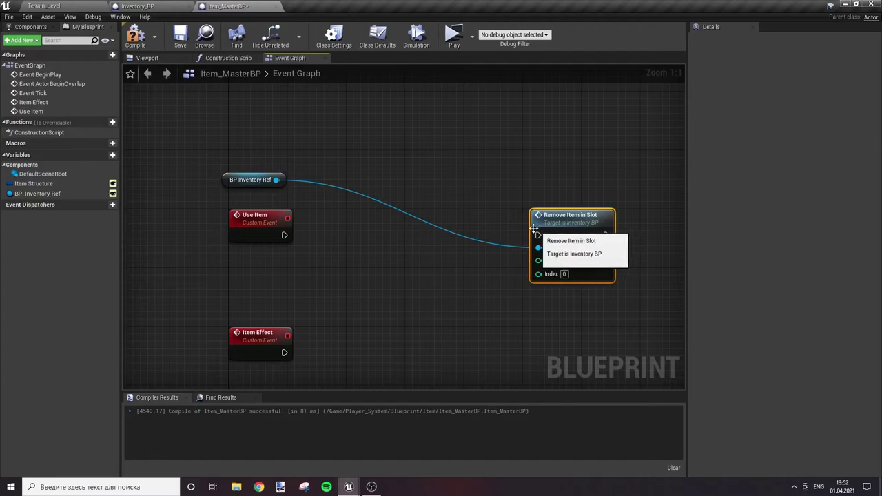
{"action": "left_click_drag", "start_coordinate": [276, 180], "coordinate": [334, 224]}
Insert an Is Valid check on BP Inventory Ref between Use Item and Remove Item in Slot
{"action": "type", "text": "is va"}
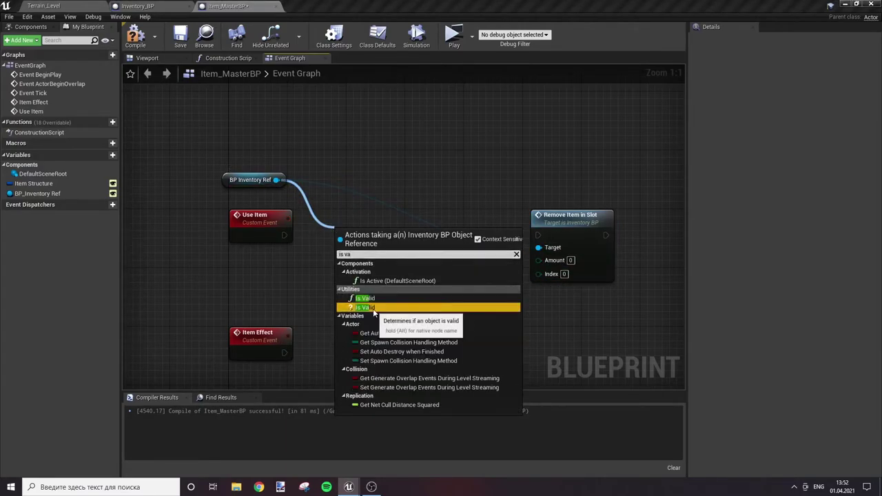
{"action": "left_click", "coordinate": [363, 305]}
{"action": "left_click_drag", "start_coordinate": [339, 247], "coordinate": [284, 235]}
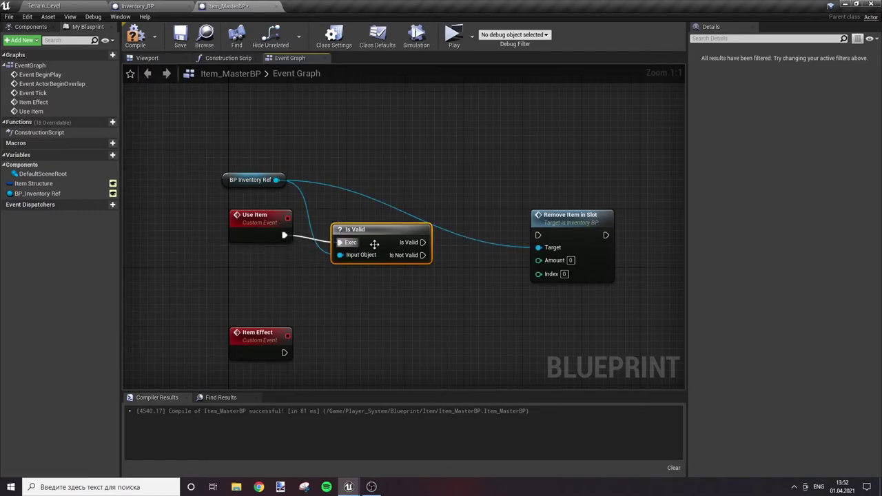
{"action": "left_click_drag", "start_coordinate": [355, 229], "coordinate": [355, 215]}
{"action": "mouse_move", "coordinate": [423, 227]}
{"action": "left_mouse_down"}
{"action": "mouse_move", "coordinate": [538, 235]}
{"action": "mouse_move", "coordinate": [276, 180]}
{"action": "left_mouse_up"}
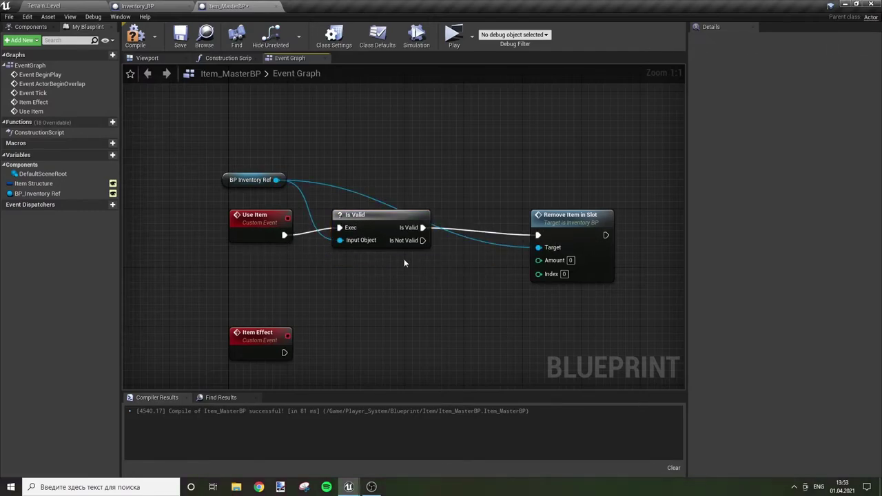
{"action": "left_click_drag", "start_coordinate": [377, 234], "coordinate": [371, 241]}
{"action": "left_click_drag", "start_coordinate": [560, 230], "coordinate": [567, 229]}
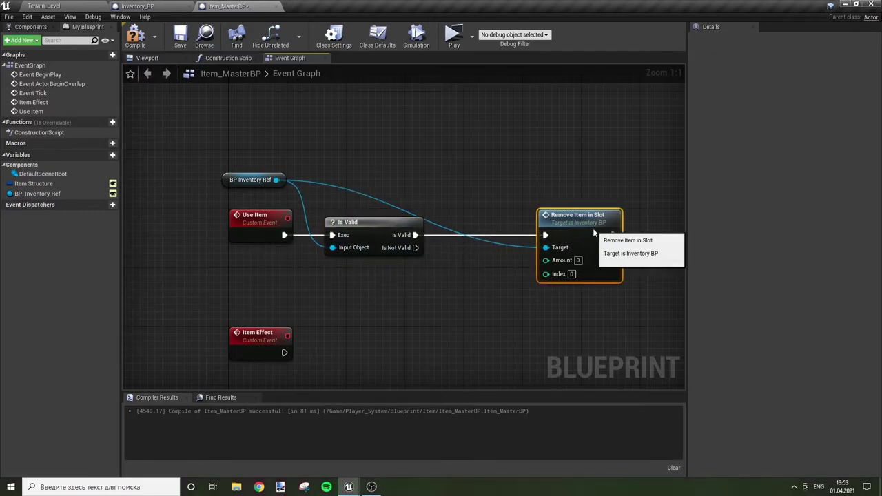
{"action": "mouse_move", "coordinate": [231, 176]}
{"action": "left_mouse_down"}
{"action": "mouse_move", "coordinate": [259, 182]}
{"action": "mouse_move", "coordinate": [252, 198]}
{"action": "left_mouse_up"}
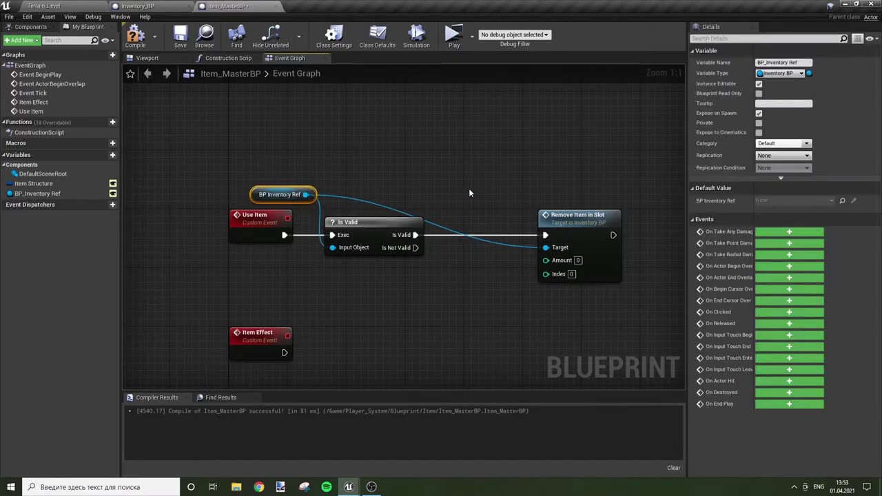
{"action": "left_click", "coordinate": [468, 188]}
{"action": "left_click_drag", "start_coordinate": [558, 228], "coordinate": [543, 229]}
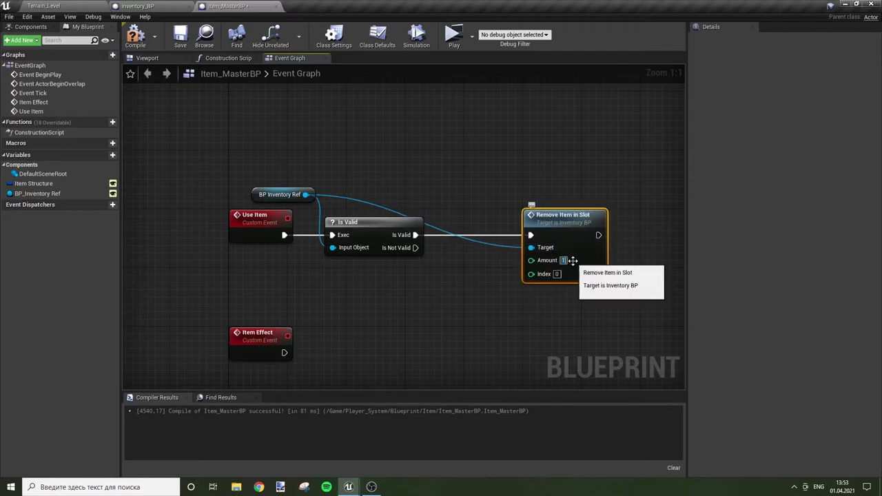
Promote Remove Item in Slot's Index input to a new Index variable, placed below Is Valid
{"action": "left_click_drag", "start_coordinate": [572, 260], "coordinate": [558, 261]}
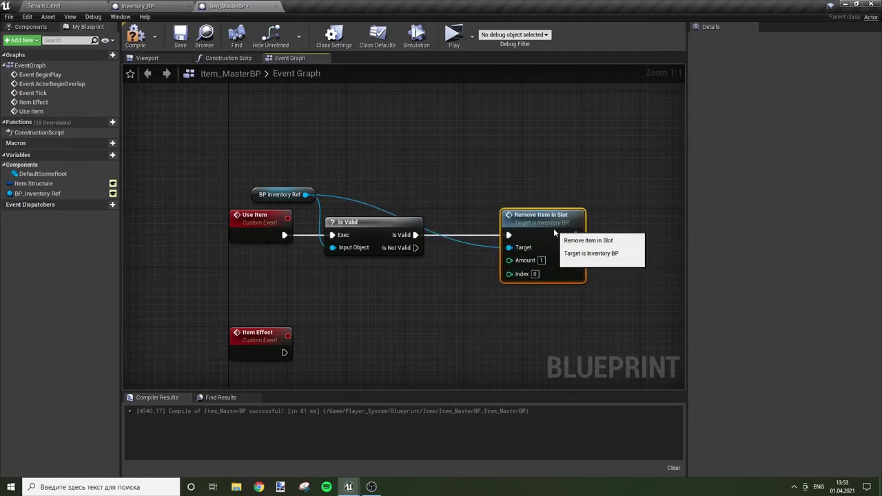
{"action": "left_click", "coordinate": [503, 186]}
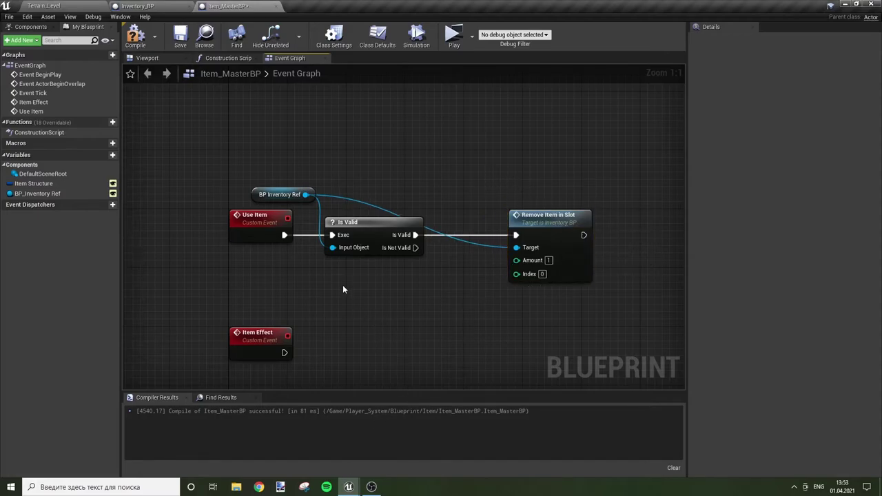
{"action": "left_click_drag", "start_coordinate": [516, 273], "coordinate": [328, 276]}
{"action": "left_click", "coordinate": [367, 305]}
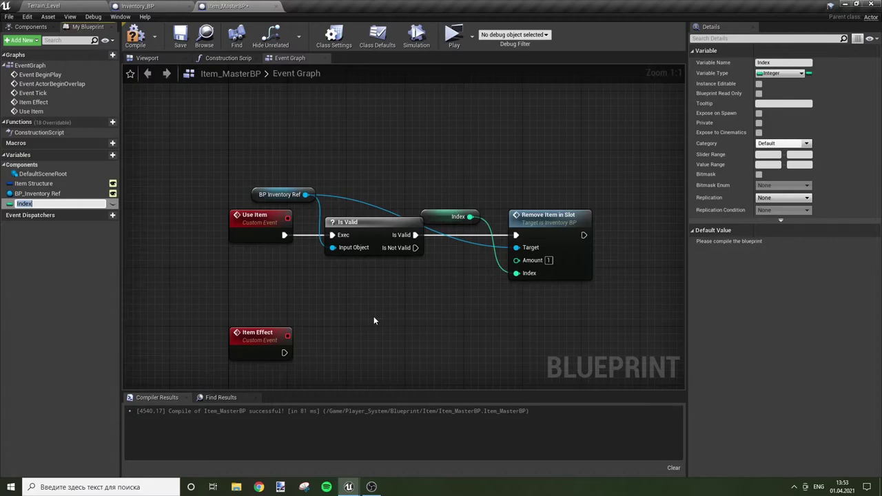
{"action": "key", "text": "Return"}
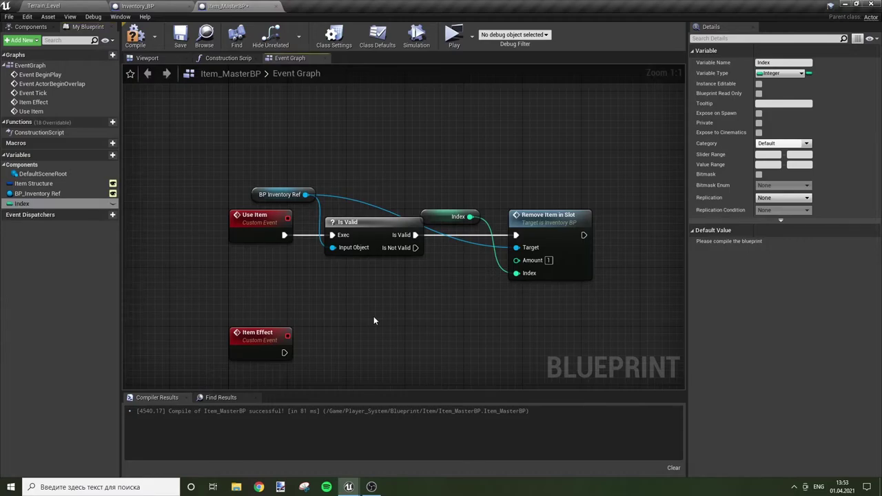
{"action": "left_click_drag", "start_coordinate": [440, 220], "coordinate": [372, 278]}
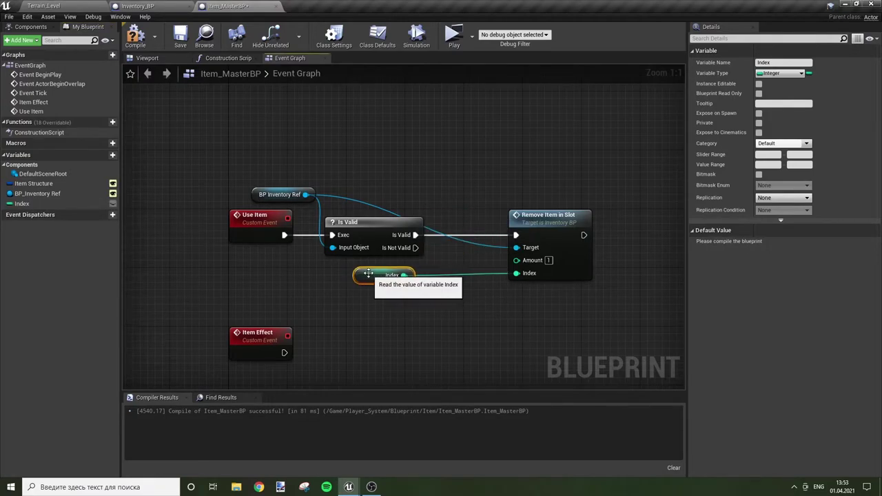
{"action": "left_click", "coordinate": [224, 185]}
Compile Item_MasterBP and re-centre the graph around the Index getter
{"action": "left_click", "coordinate": [149, 44]}
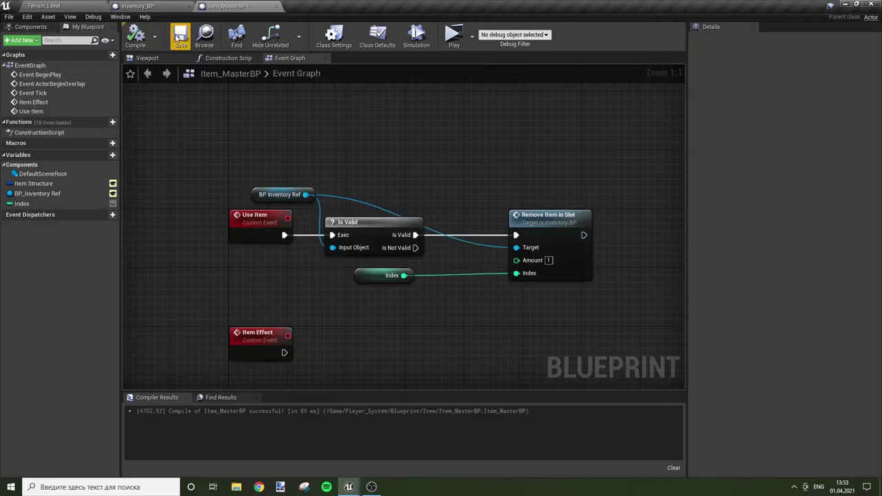
{"action": "right_click_drag", "start_coordinate": [532, 151], "coordinate": [377, 158]}
{"action": "right_click_drag", "start_coordinate": [308, 200], "coordinate": [403, 186]}
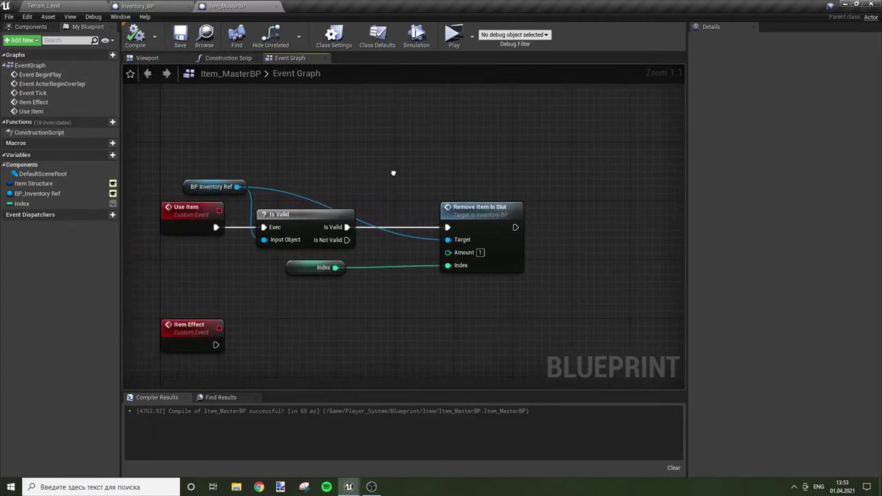
{"action": "left_click", "coordinate": [315, 269]}
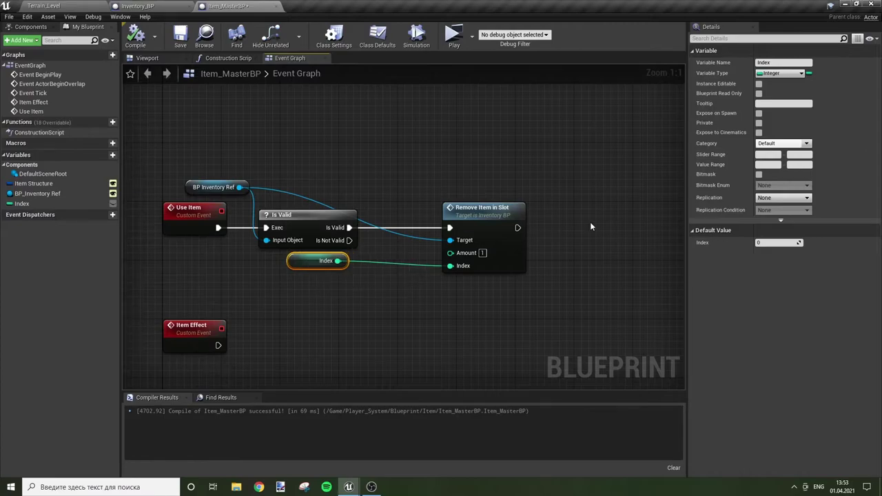
{"action": "right_click_drag", "start_coordinate": [463, 290], "coordinate": [369, 315]}
Call Item Effect after Remove Item in Slot
{"action": "left_click_drag", "start_coordinate": [423, 253], "coordinate": [481, 249]}
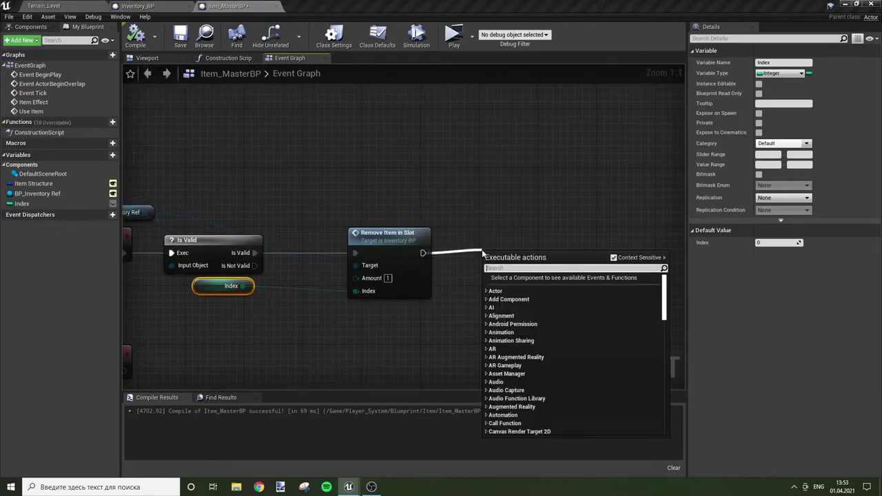
{"action": "type", "text": "item e"}
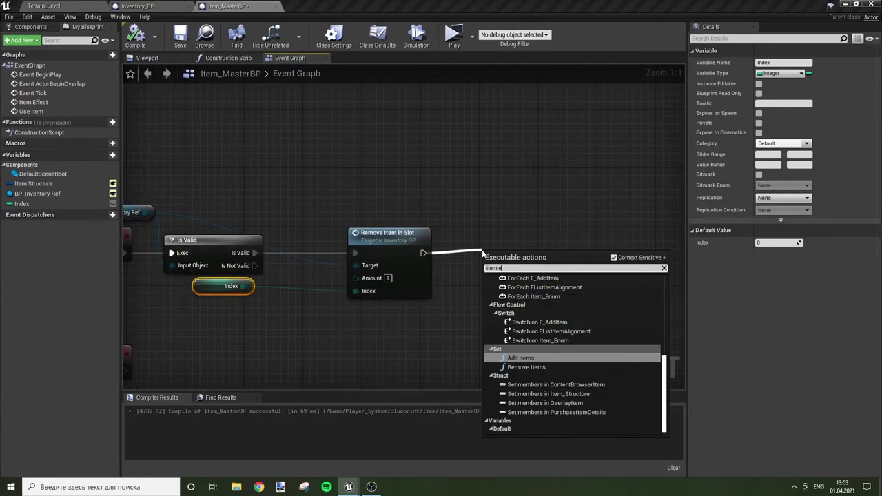
{"action": "type", "text": "ff"}
{"action": "left_click", "coordinate": [522, 286]}
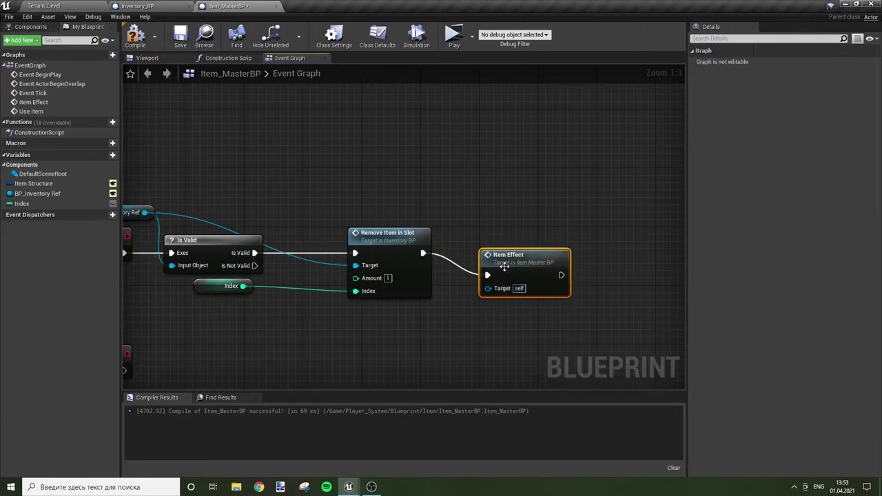
{"action": "left_click", "coordinate": [557, 218]}
{"action": "right_click_drag", "start_coordinate": [557, 219], "coordinate": [421, 241]}
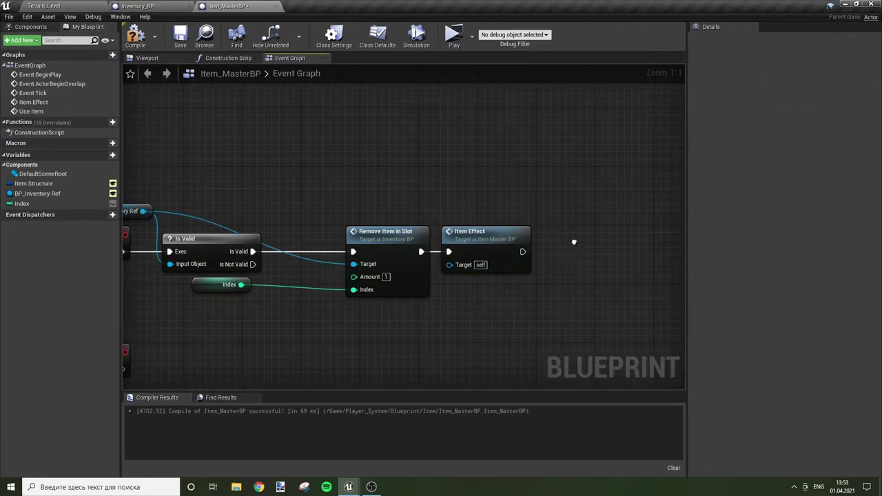
Add DestroyActor after Item Effect, then compile and save the blueprint
{"action": "mouse_move", "coordinate": [381, 244]}
{"action": "left_mouse_down"}
{"action": "mouse_move", "coordinate": [433, 251]}
{"action": "mouse_move", "coordinate": [418, 247]}
{"action": "left_mouse_up"}
{"action": "type", "text": "des"}
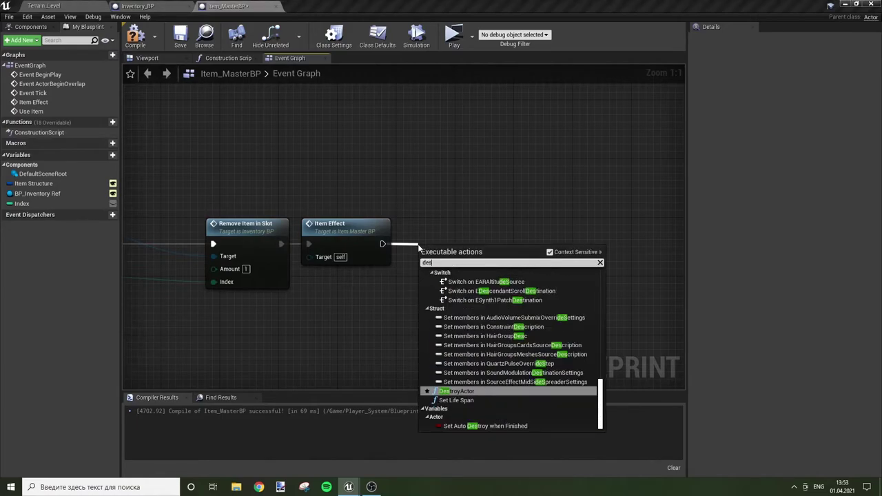
{"action": "key", "text": "Return"}
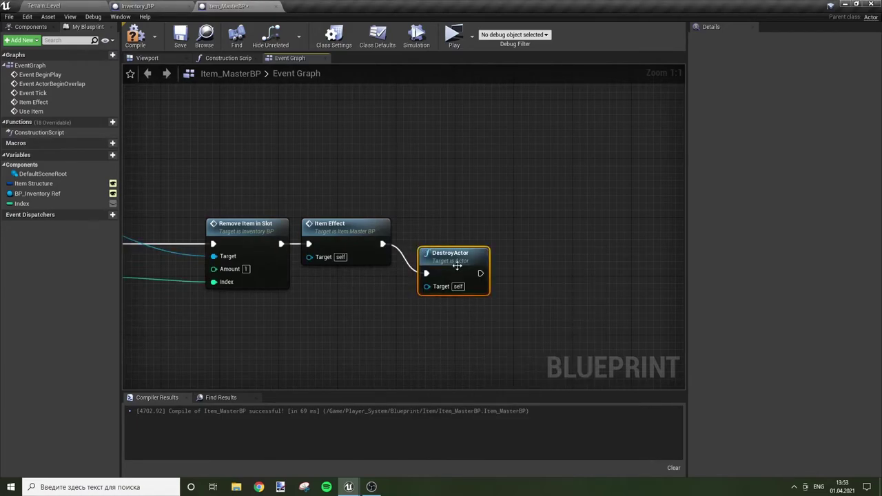
{"action": "left_click_drag", "start_coordinate": [466, 272], "coordinate": [480, 241]}
{"action": "left_click", "coordinate": [456, 205]}
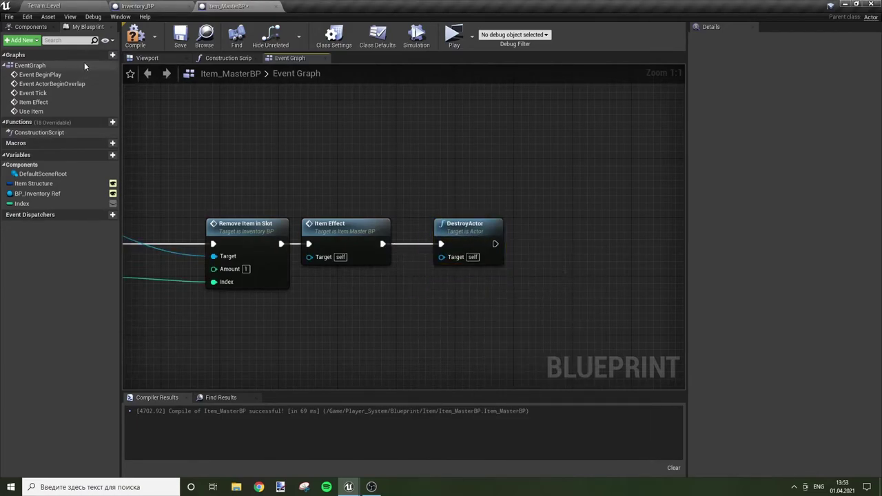
{"action": "left_click", "coordinate": [135, 38]}
{"action": "left_click", "coordinate": [180, 38]}
Nudge DestroyActor closer to Item Effect and save Item_MasterBP again
{"action": "mouse_move", "coordinate": [267, 152]}
{"action": "right_mouse_down"}
{"action": "mouse_move", "coordinate": [338, 144]}
{"action": "mouse_move", "coordinate": [391, 278]}
{"action": "mouse_move", "coordinate": [377, 281]}
{"action": "right_mouse_up"}
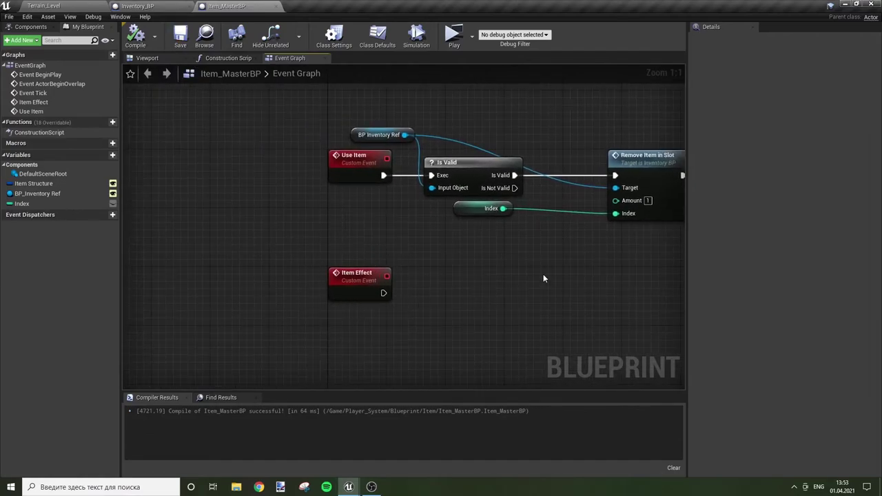
{"action": "right_click_drag", "start_coordinate": [549, 277], "coordinate": [177, 301]}
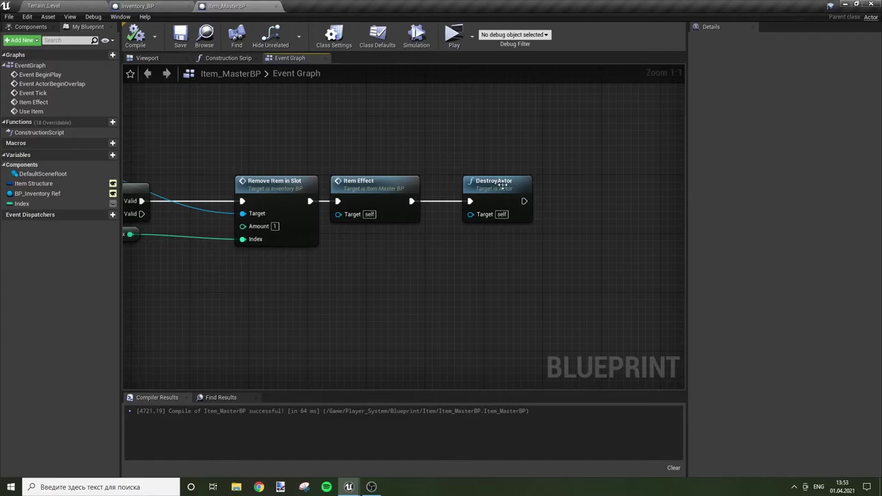
{"action": "left_click_drag", "start_coordinate": [490, 192], "coordinate": [468, 191]}
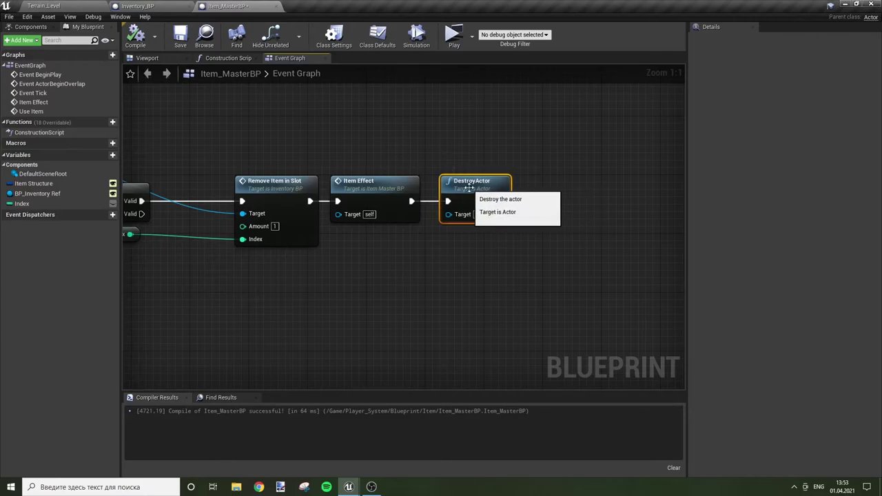
{"action": "left_click", "coordinate": [182, 42]}
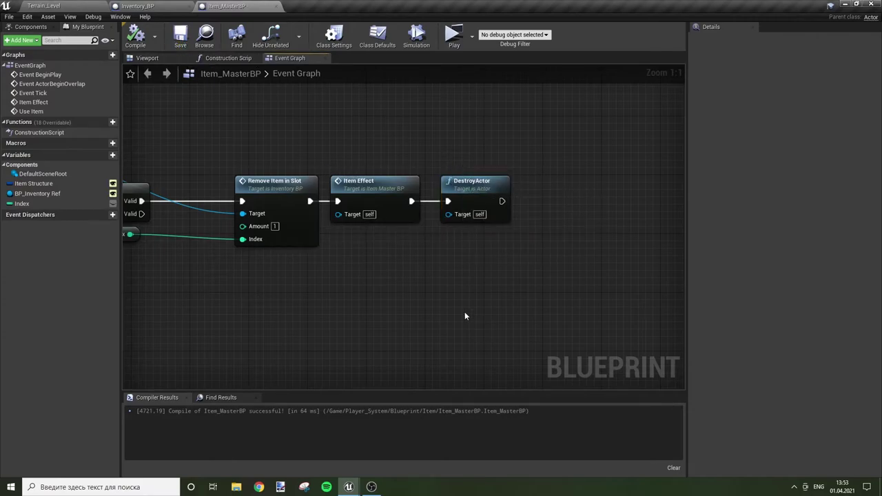
{"action": "right_click_drag", "start_coordinate": [140, 126], "coordinate": [317, 137]}
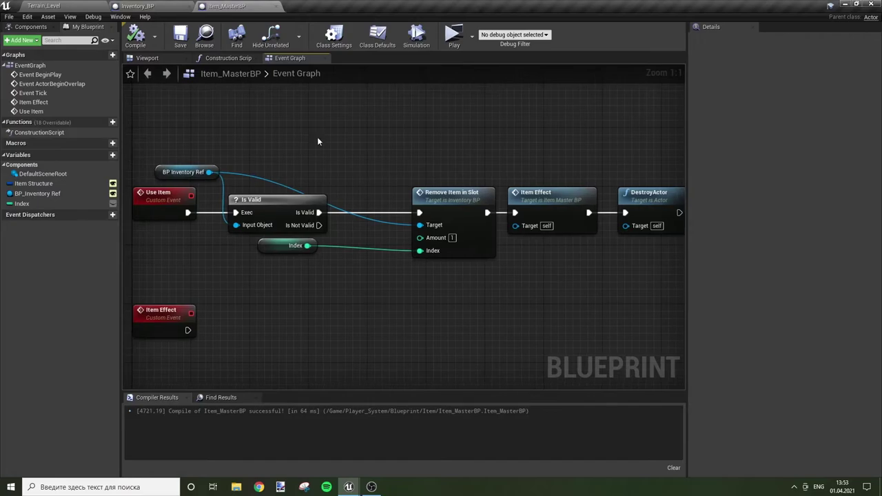
Tick Instance Editable and Expose on Spawn for the Index variable, then compile Item_MasterBP
{"action": "scroll", "coordinate": [317, 141], "scroll_direction": "down", "scroll_amount": 1}
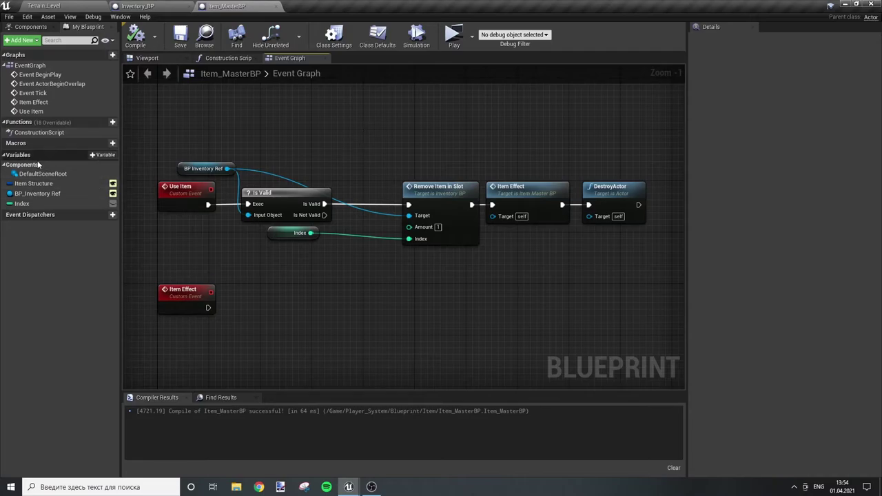
{"action": "left_click", "coordinate": [22, 206]}
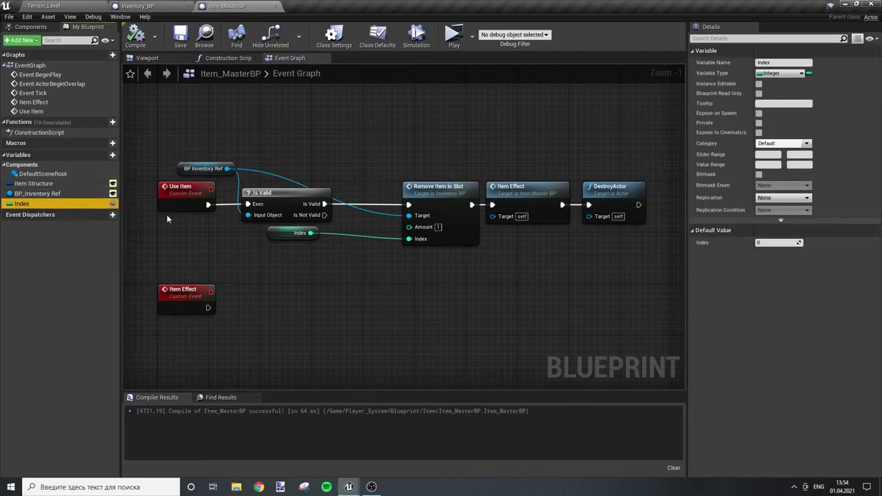
{"action": "left_click", "coordinate": [759, 83]}
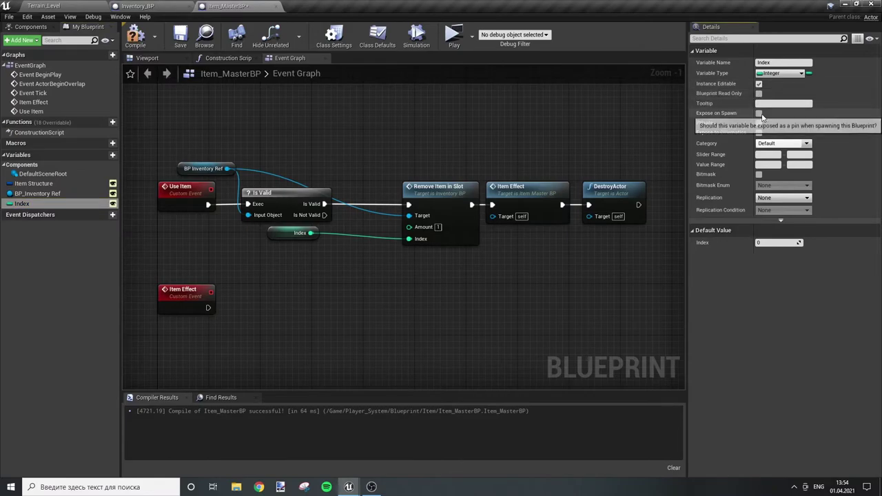
{"action": "left_click", "coordinate": [758, 113]}
{"action": "left_click", "coordinate": [134, 36]}
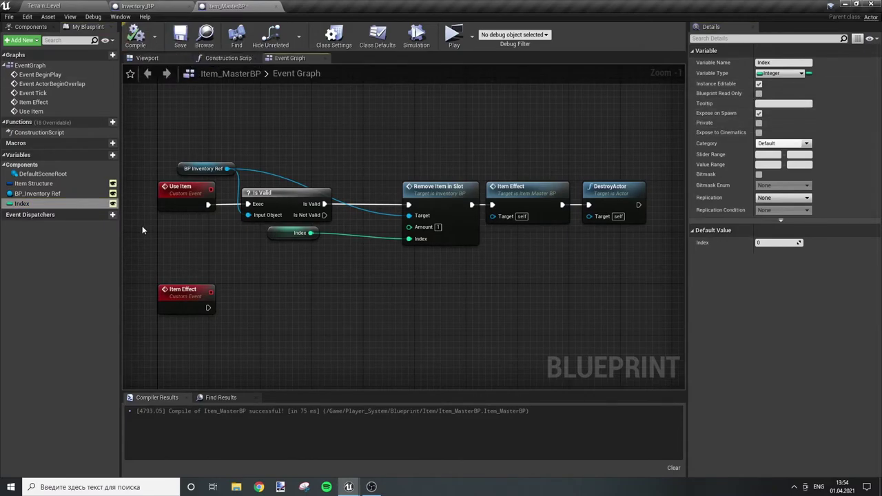
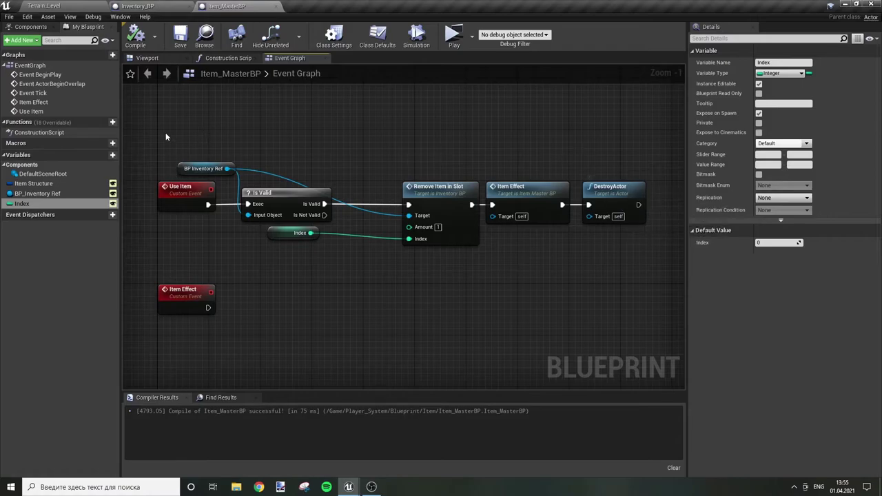
Close Item_MasterBP, then open Item_Wood from the Resource items folder and close it again
{"action": "left_click", "coordinate": [278, 6]}
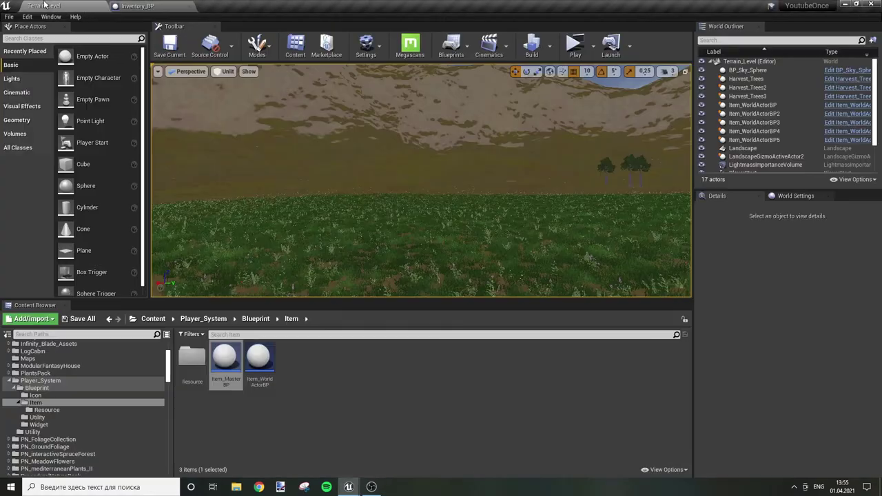
{"action": "left_click", "coordinate": [43, 5]}
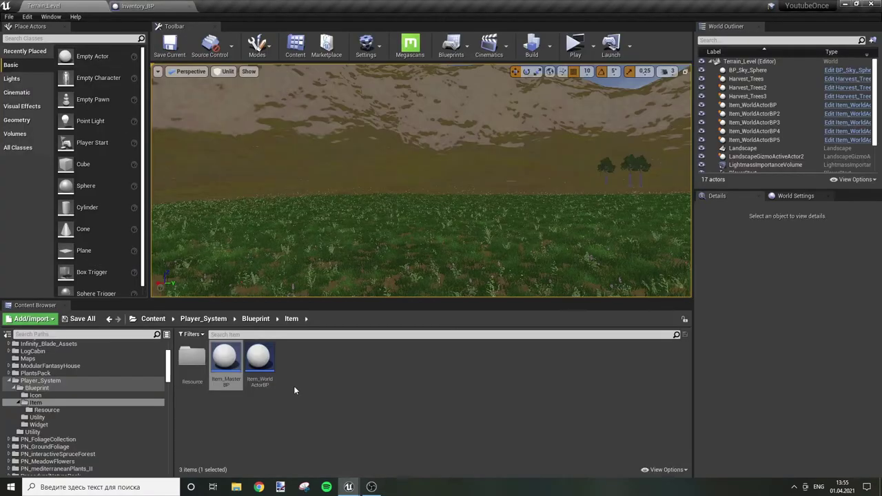
{"action": "double_click", "coordinate": [193, 364]}
{"action": "double_click", "coordinate": [227, 356]}
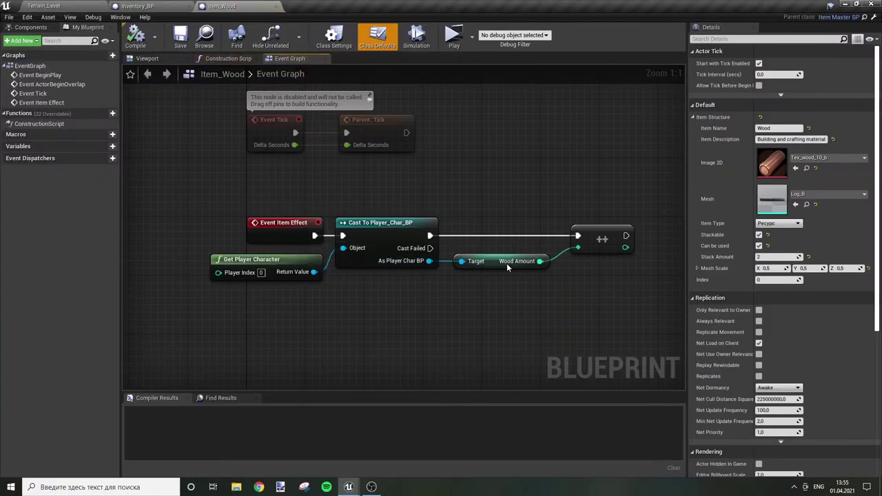
{"action": "left_click", "coordinate": [280, 6]}
{"action": "left_click", "coordinate": [90, 5]}
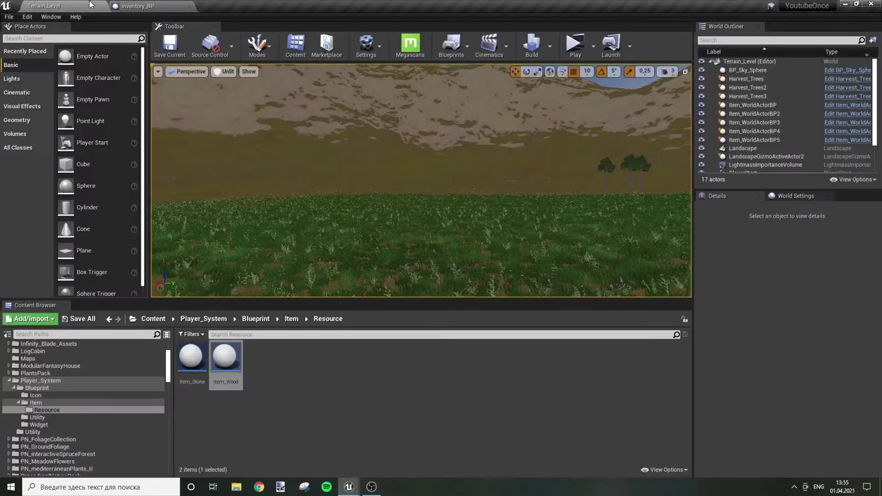
Browse up to Blueprint > Widget and open the Slot_WB widget blueprint
{"action": "left_click", "coordinate": [291, 319]}
{"action": "left_click", "coordinate": [256, 319]}
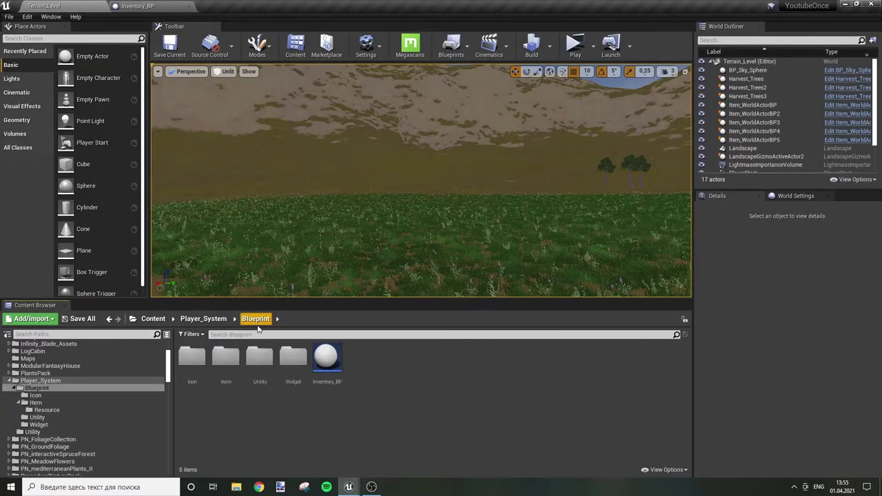
{"action": "double_click", "coordinate": [295, 359]}
{"action": "double_click", "coordinate": [361, 358]}
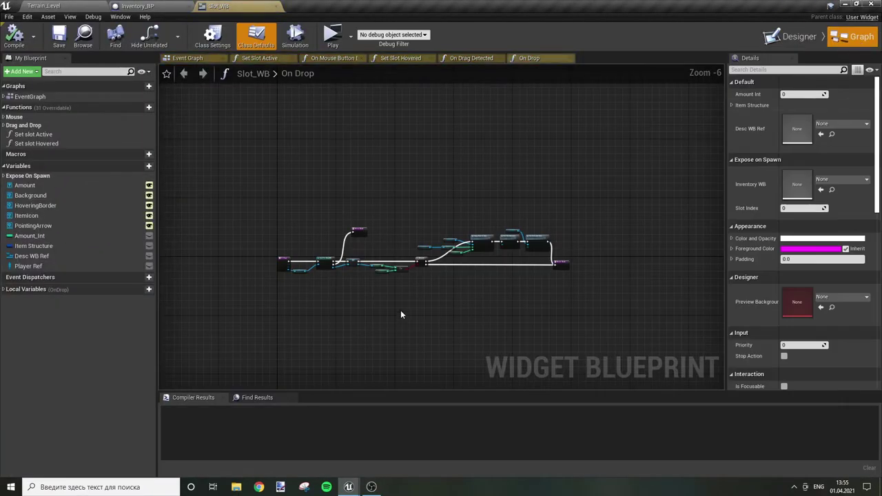
Look over Slot_WB's On Drop graph, expand the Mouse functions, and show the Event Graph
{"action": "scroll", "coordinate": [411, 309], "scroll_direction": "up", "scroll_amount": 4}
{"action": "scroll", "coordinate": [368, 303], "scroll_direction": "down", "scroll_amount": 3}
{"action": "right_click_drag", "start_coordinate": [310, 285], "coordinate": [354, 335]}
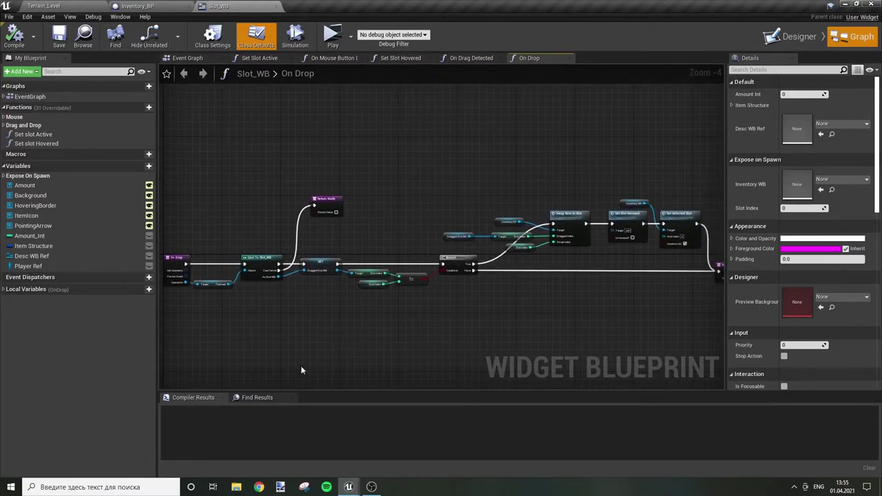
{"action": "right_click_drag", "start_coordinate": [336, 346], "coordinate": [345, 317]}
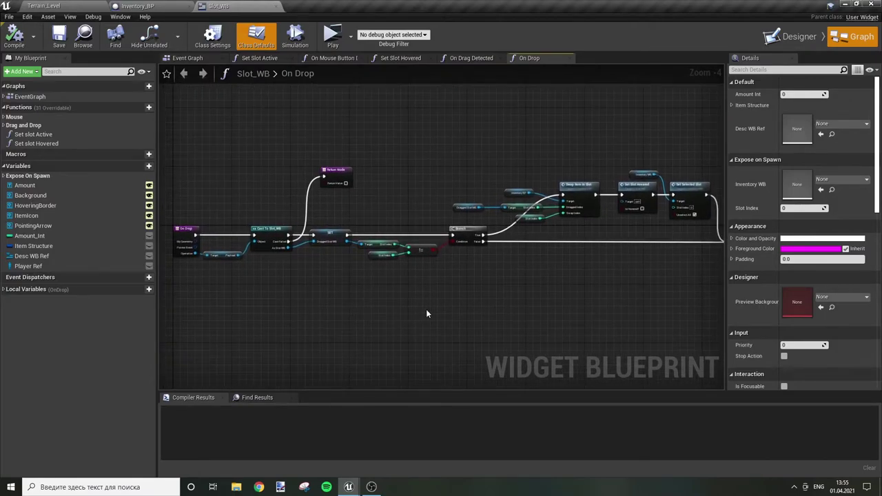
{"action": "right_click_drag", "start_coordinate": [426, 309], "coordinate": [452, 349]}
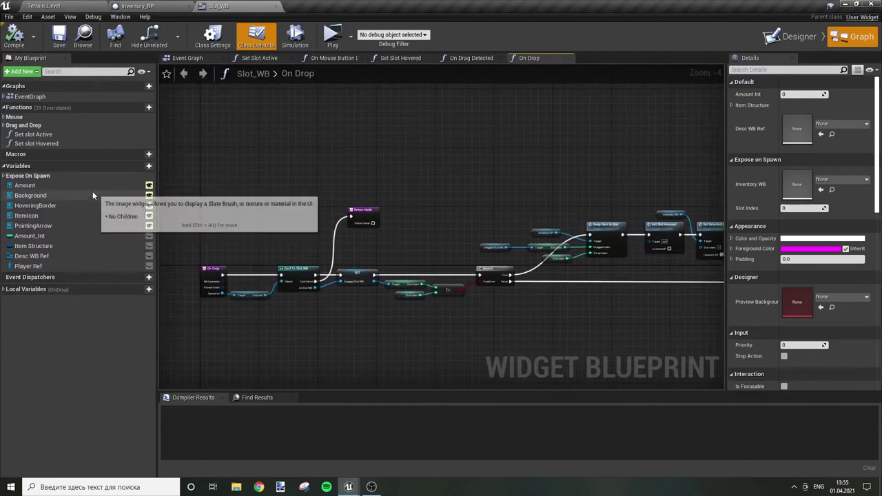
{"action": "left_click", "coordinate": [6, 116]}
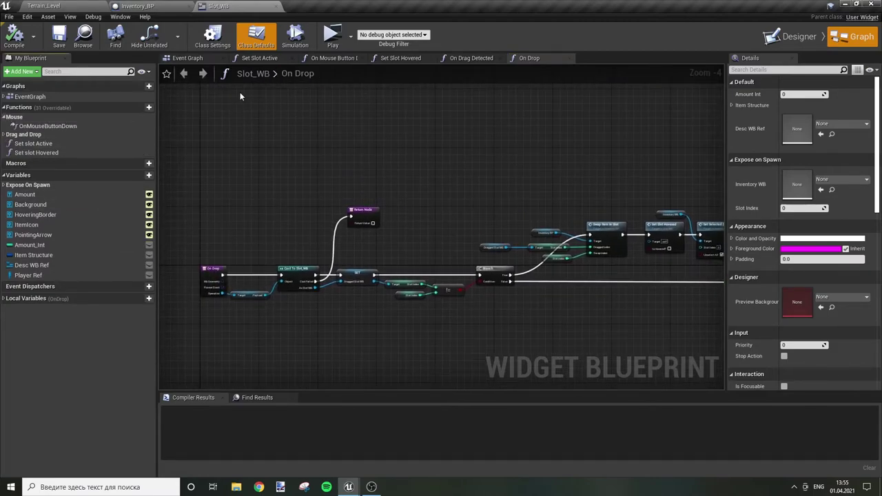
{"action": "left_click", "coordinate": [187, 57]}
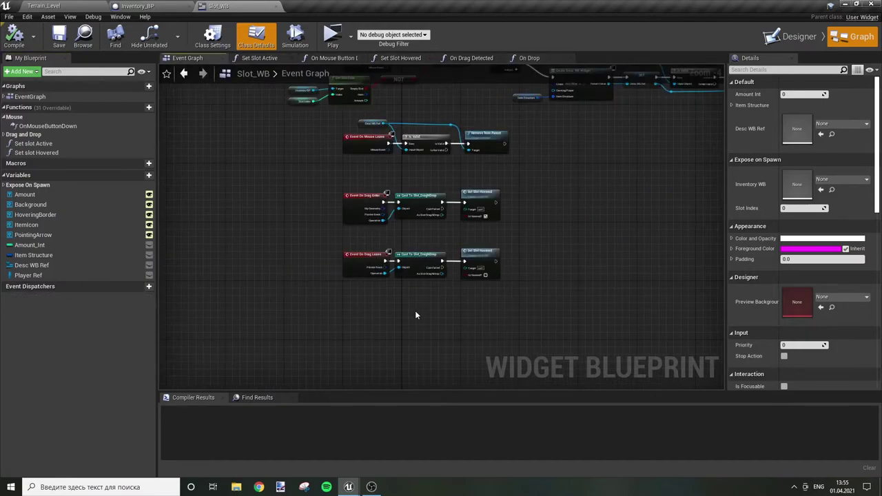
Add a custom event named Use Item in Slot and make room beside it
{"action": "right_click", "coordinate": [306, 275]}
{"action": "type", "text": "custom"}
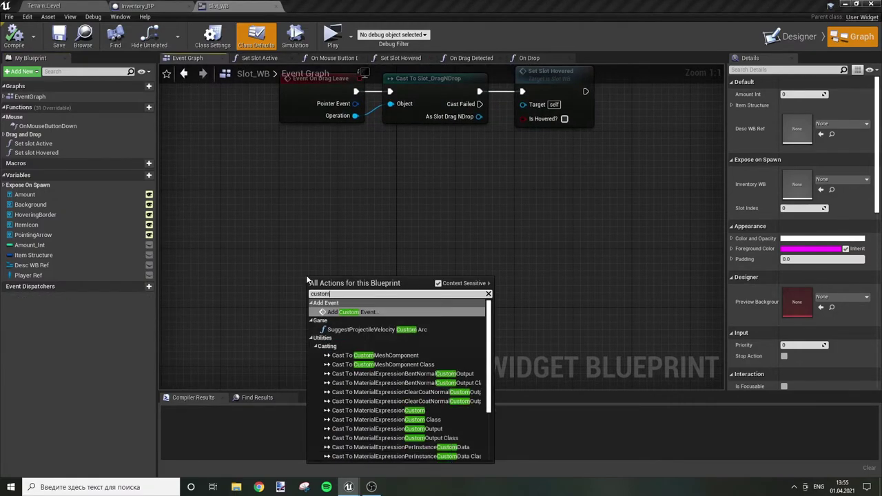
{"action": "key", "text": "Return"}
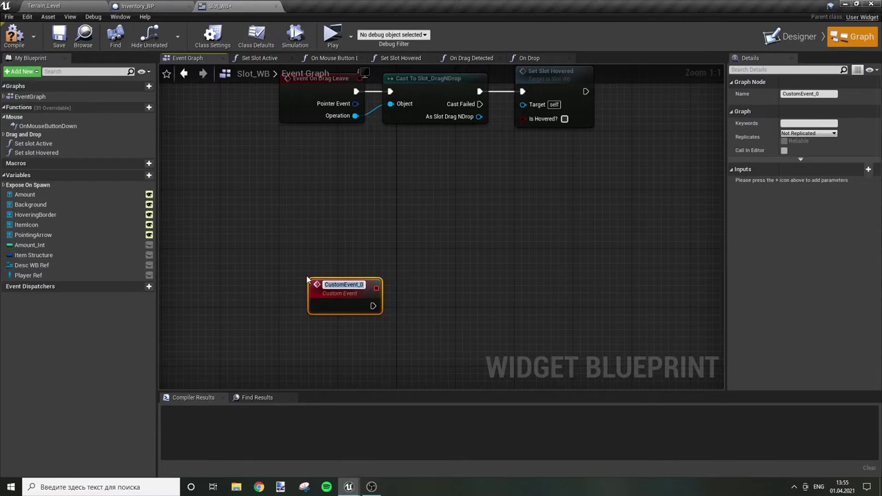
{"action": "type", "text": "Use Item in Slot"}
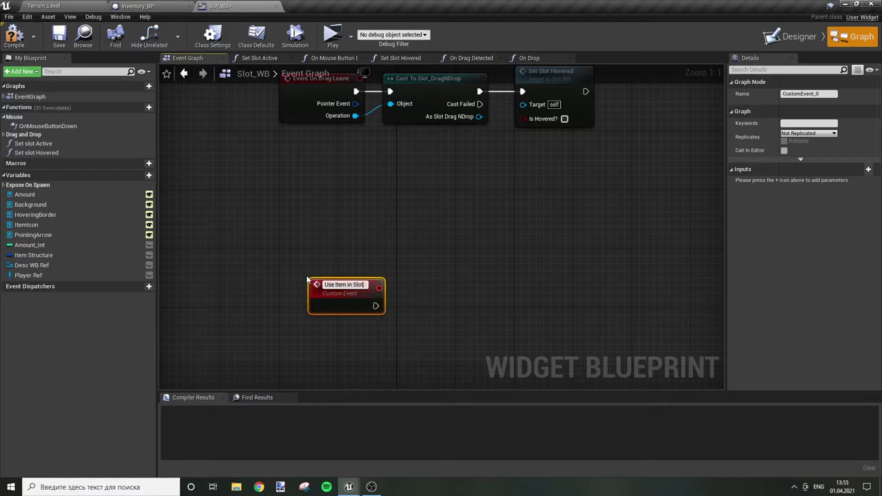
{"action": "key", "text": "Return"}
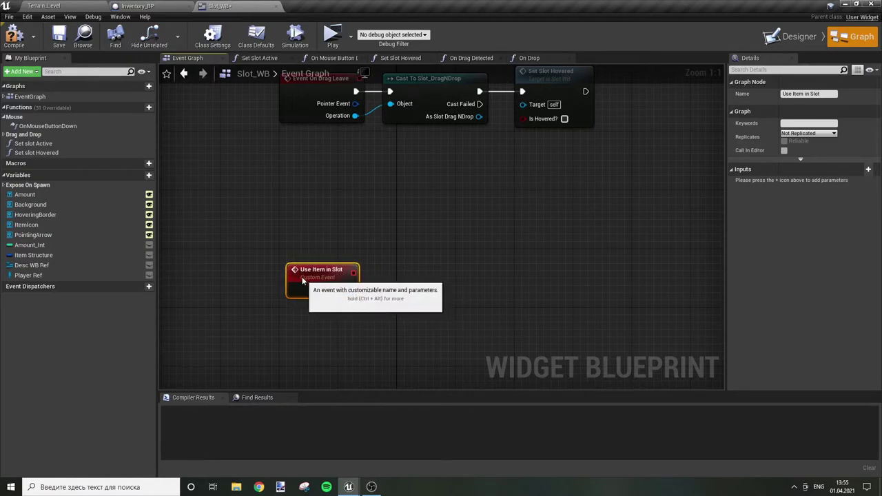
{"action": "left_click_drag", "start_coordinate": [312, 288], "coordinate": [283, 259]}
{"action": "left_click", "coordinate": [462, 266]}
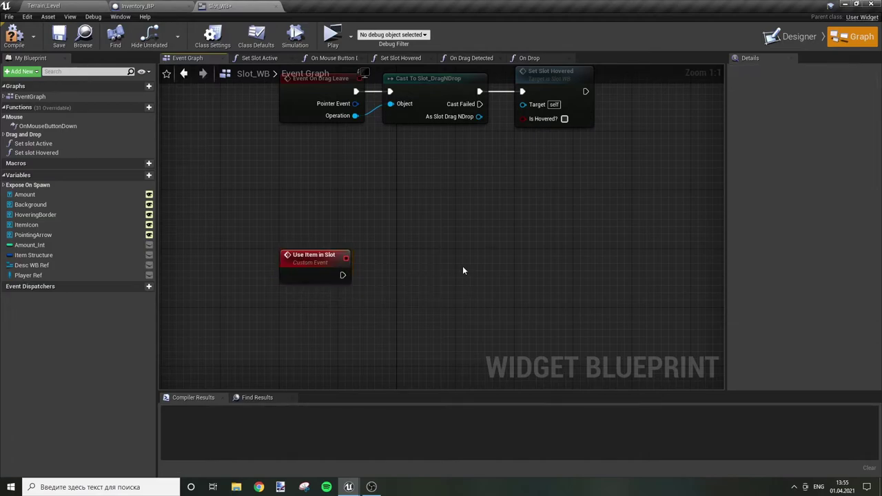
{"action": "right_click_drag", "start_coordinate": [462, 266], "coordinate": [425, 246]}
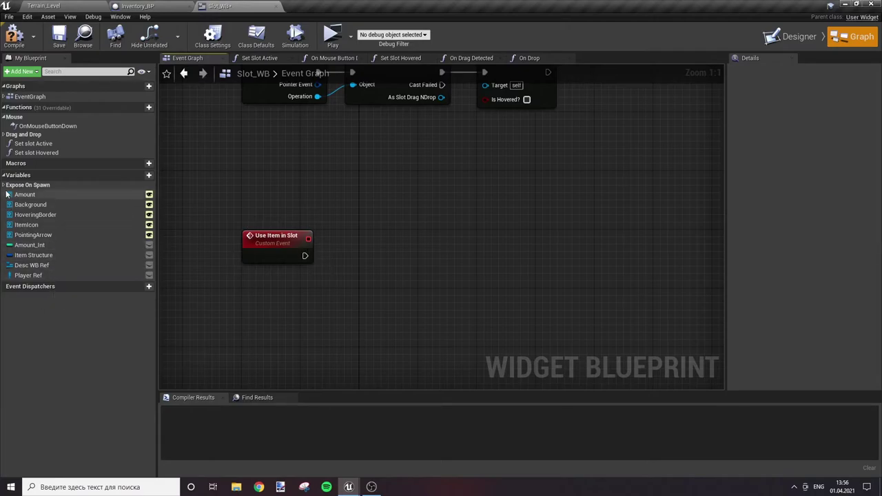
Place an Inventory BP getter and add a Use Item Func call from it
{"action": "left_click", "coordinate": [122, 207]}
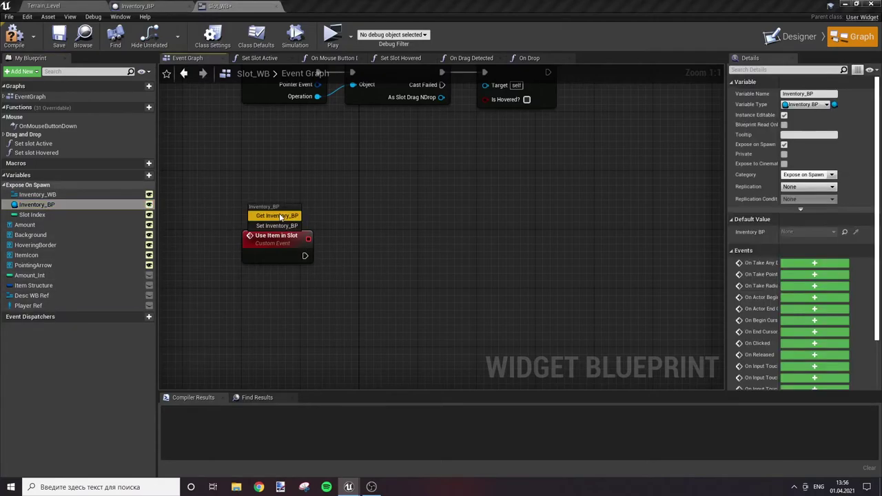
{"action": "mouse_move", "coordinate": [122, 206]}
{"action": "left_mouse_down", "text": "ctrl"}
{"action": "mouse_move", "coordinate": [256, 208]}
{"action": "mouse_move", "coordinate": [367, 247]}
{"action": "left_mouse_up", "text": "ctrl"}
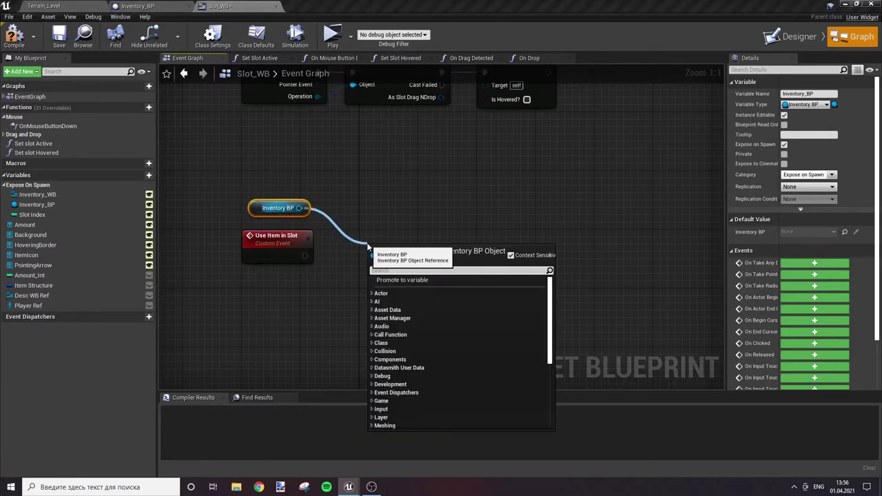
{"action": "left_click", "coordinate": [141, 6]}
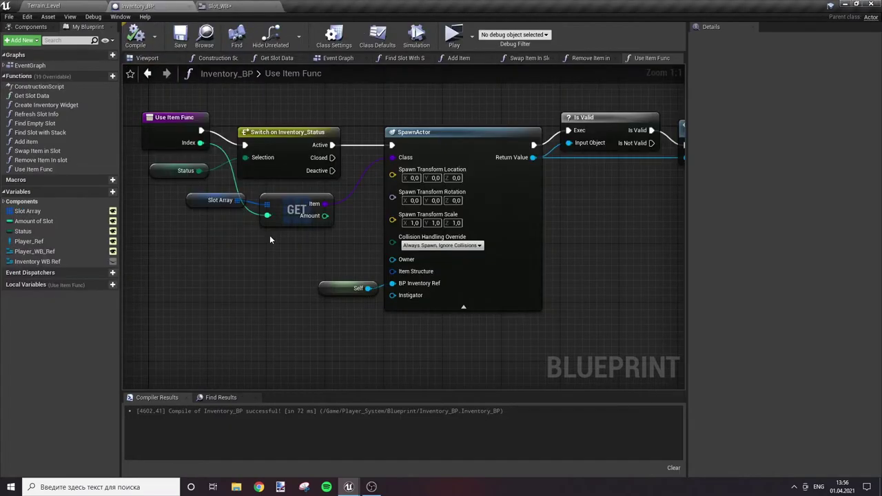
{"action": "left_click", "coordinate": [219, 5]}
{"action": "left_click_drag", "start_coordinate": [304, 208], "coordinate": [362, 238]}
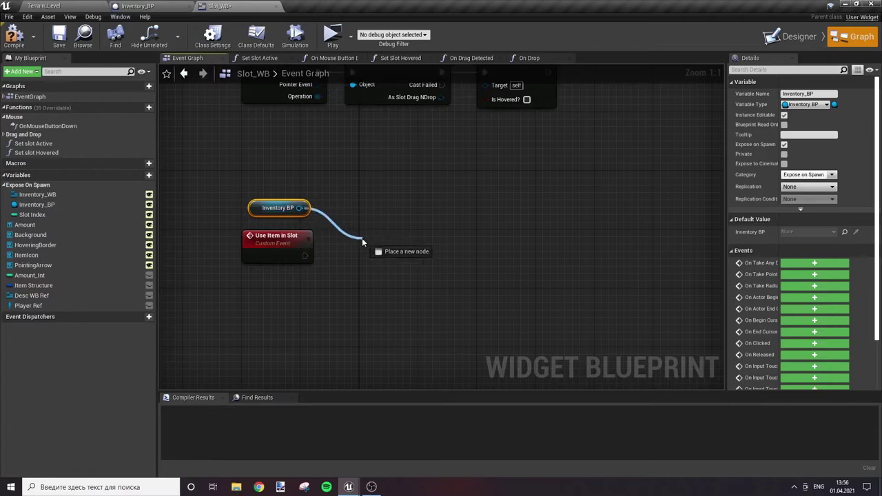
{"action": "type", "text": "use"}
{"action": "left_click", "coordinate": [427, 283]}
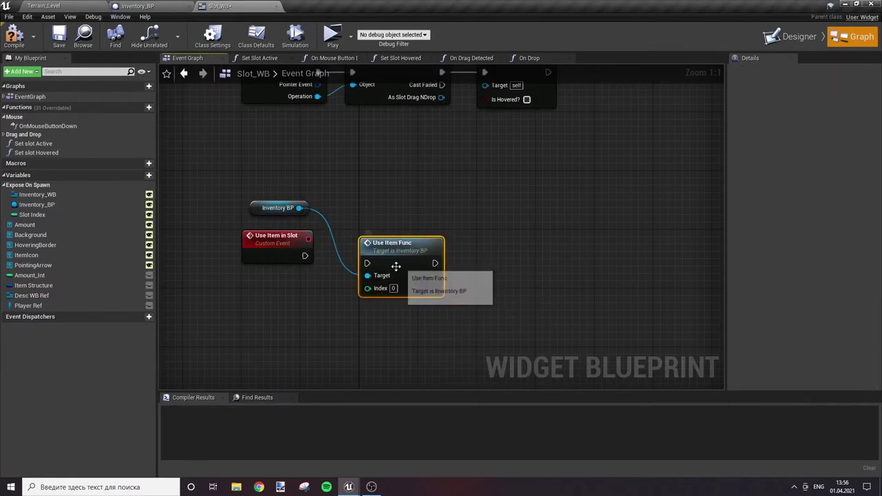
Wire Use Item in Slot into Use Item Func and feed Slot Index into its Index
{"action": "left_click_drag", "start_coordinate": [304, 258], "coordinate": [366, 262]}
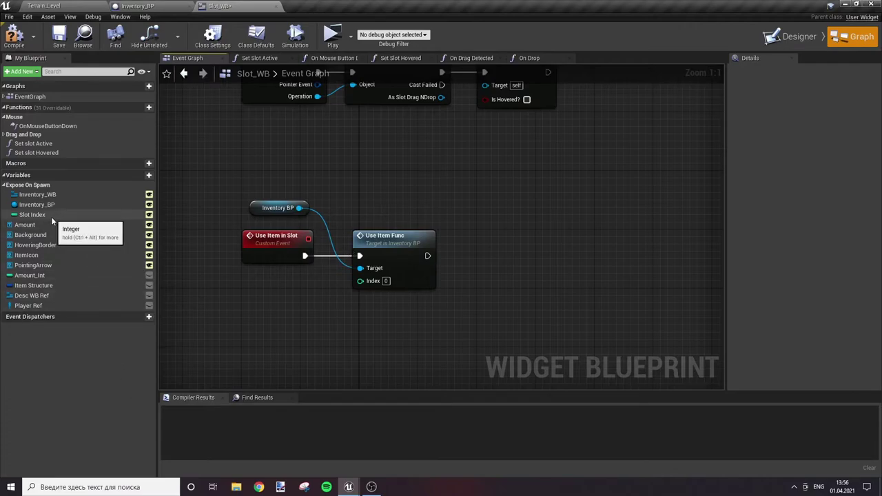
{"action": "mouse_move", "coordinate": [32, 214]}
{"action": "left_mouse_down"}
{"action": "mouse_move", "coordinate": [283, 290]}
{"action": "mouse_move", "coordinate": [360, 280]}
{"action": "left_mouse_up"}
{"action": "left_click", "coordinate": [355, 326]}
{"action": "left_click_drag", "start_coordinate": [268, 281], "coordinate": [261, 281]}
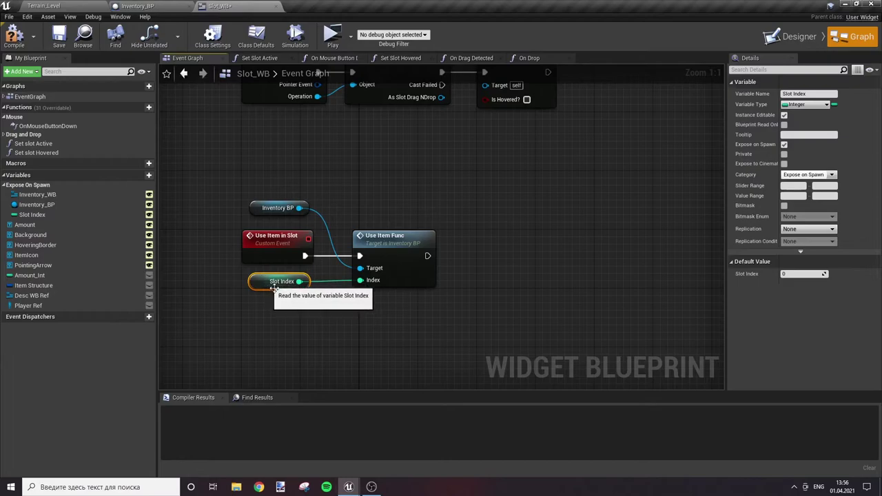
{"action": "left_click", "coordinate": [365, 212]}
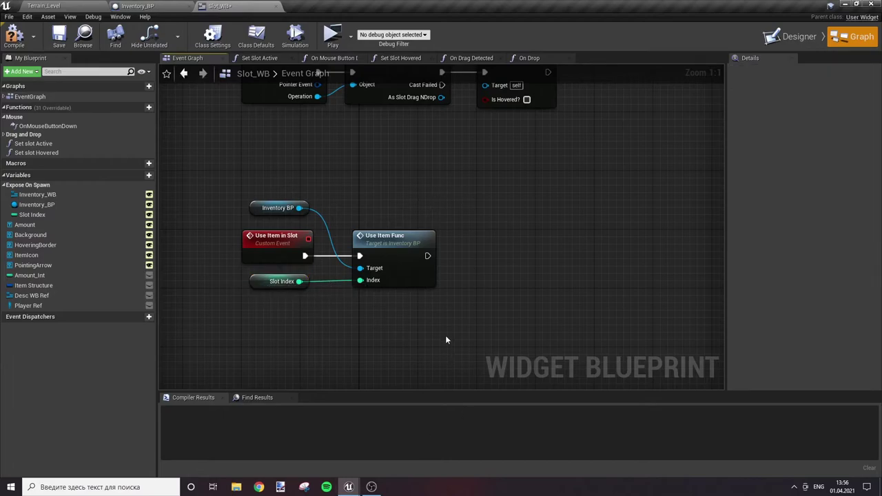
{"action": "right_click_drag", "start_coordinate": [444, 340], "coordinate": [306, 335]}
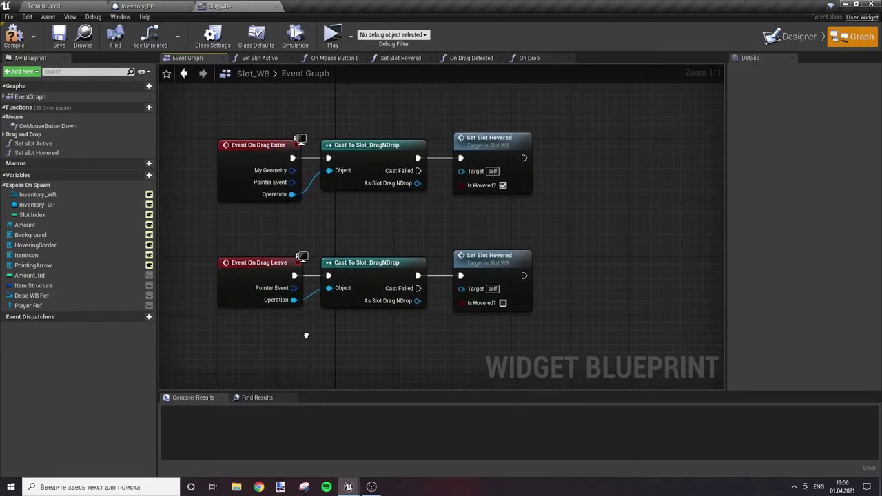
Pan around Slot_WB's graph to inspect the drag, mouse enter/leave and description widget chains
{"action": "scroll", "coordinate": [618, 249], "scroll_direction": "down", "scroll_amount": 2}
{"action": "scroll", "coordinate": [618, 249], "scroll_direction": "down", "scroll_amount": 2}
{"action": "mouse_move", "coordinate": [519, 319]}
{"action": "right_mouse_down"}
{"action": "mouse_move", "coordinate": [294, 183]}
{"action": "mouse_move", "coordinate": [422, 277]}
{"action": "mouse_move", "coordinate": [429, 249]}
{"action": "right_mouse_up"}
{"action": "scroll", "coordinate": [294, 184], "scroll_direction": "up", "scroll_amount": 4}
{"action": "scroll", "coordinate": [423, 277], "scroll_direction": "down", "scroll_amount": 3}
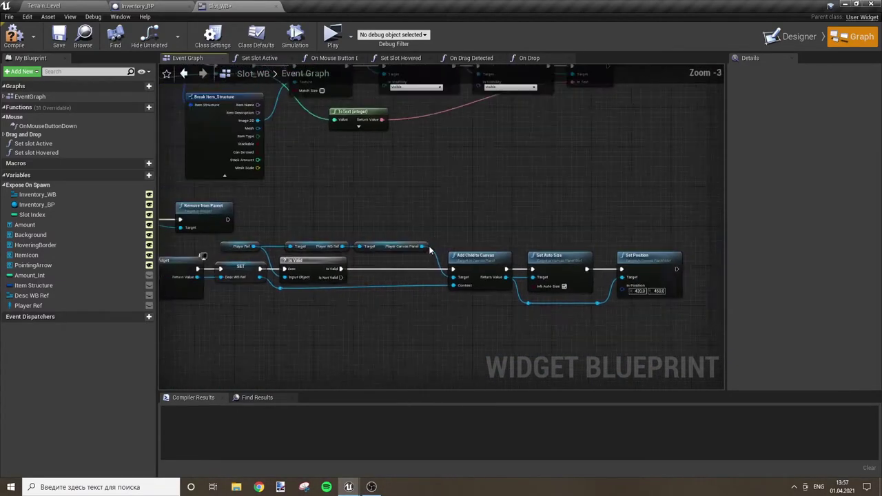
{"action": "scroll", "coordinate": [429, 250], "scroll_direction": "down", "scroll_amount": 1}
{"action": "scroll", "coordinate": [343, 227], "scroll_direction": "up", "scroll_amount": 2}
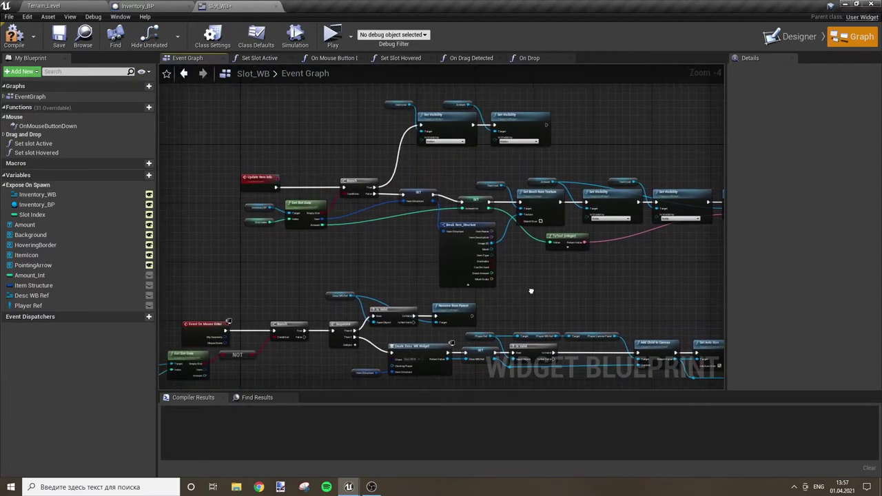
{"action": "right_click_drag", "start_coordinate": [531, 291], "coordinate": [480, 366]}
{"action": "scroll", "coordinate": [259, 181], "scroll_direction": "up", "scroll_amount": 3}
{"action": "right_click_drag", "start_coordinate": [259, 181], "coordinate": [402, 338]}
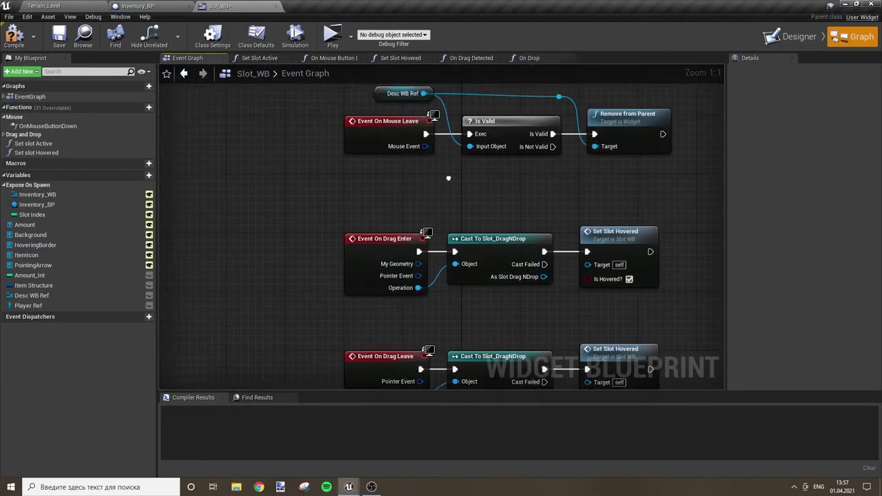
{"action": "right_click_drag", "start_coordinate": [457, 239], "coordinate": [344, 243]}
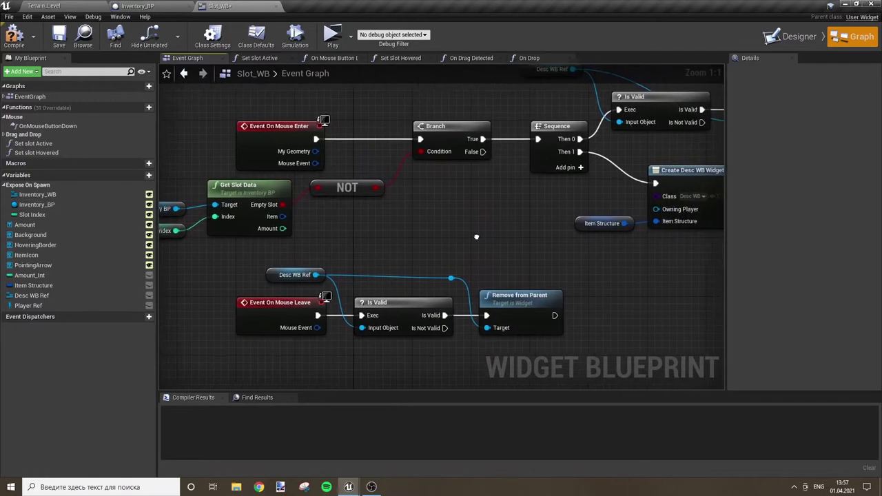
{"action": "scroll", "coordinate": [344, 243], "scroll_direction": "down", "scroll_amount": 3}
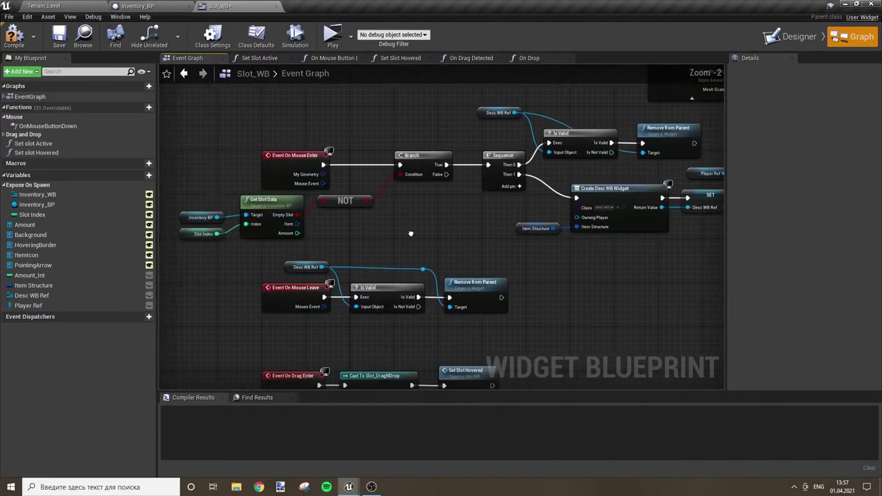
{"action": "right_click_drag", "start_coordinate": [420, 238], "coordinate": [492, 234]}
{"action": "right_click_drag", "start_coordinate": [551, 243], "coordinate": [567, 267]}
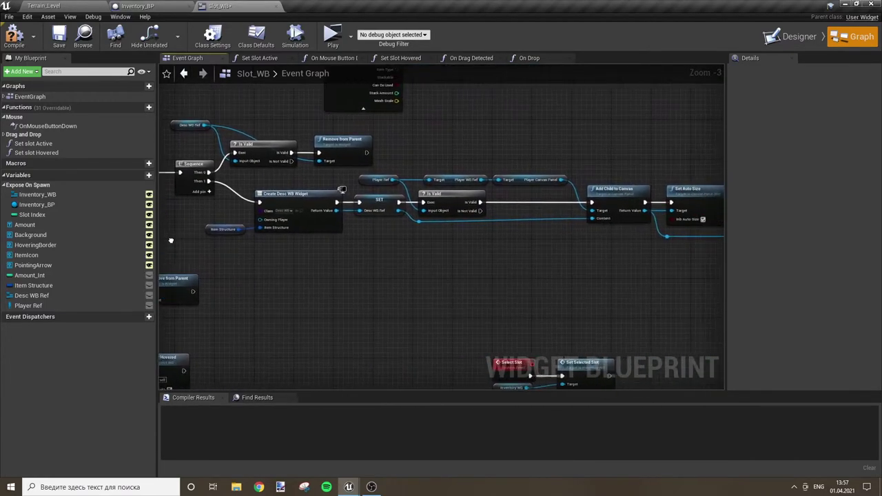
{"action": "scroll", "coordinate": [567, 267], "scroll_direction": "up", "scroll_amount": 3}
Move Event On Mouse Leave and Event On Mouse Enter off to the graph's left
{"action": "right_click_drag", "start_coordinate": [360, 279], "coordinate": [518, 271]}
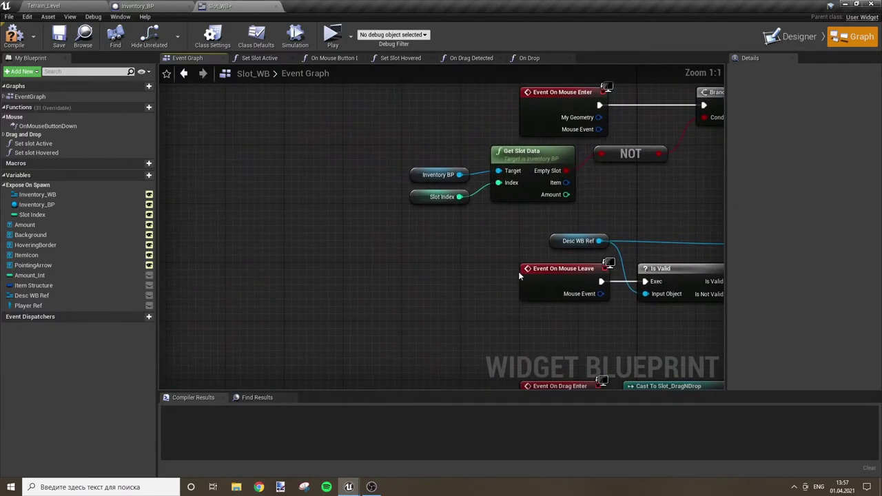
{"action": "mouse_move", "coordinate": [518, 271]}
{"action": "left_mouse_down"}
{"action": "mouse_move", "coordinate": [201, 263]}
{"action": "mouse_move", "coordinate": [191, 278]}
{"action": "left_mouse_up"}
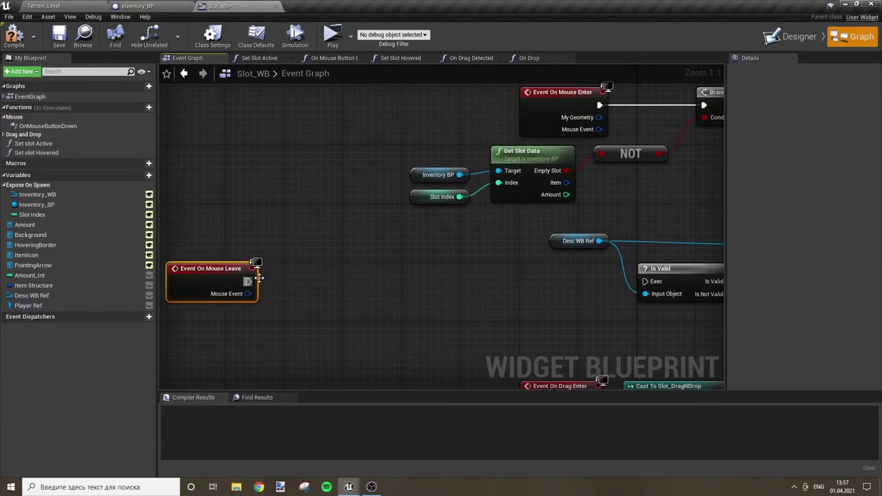
{"action": "mouse_move", "coordinate": [557, 115]}
{"action": "left_mouse_down"}
{"action": "mouse_move", "coordinate": [201, 115]}
{"action": "mouse_move", "coordinate": [254, 108]}
{"action": "left_mouse_up"}
Add a new custom event named Hide Desc
{"action": "right_click", "coordinate": [500, 283]}
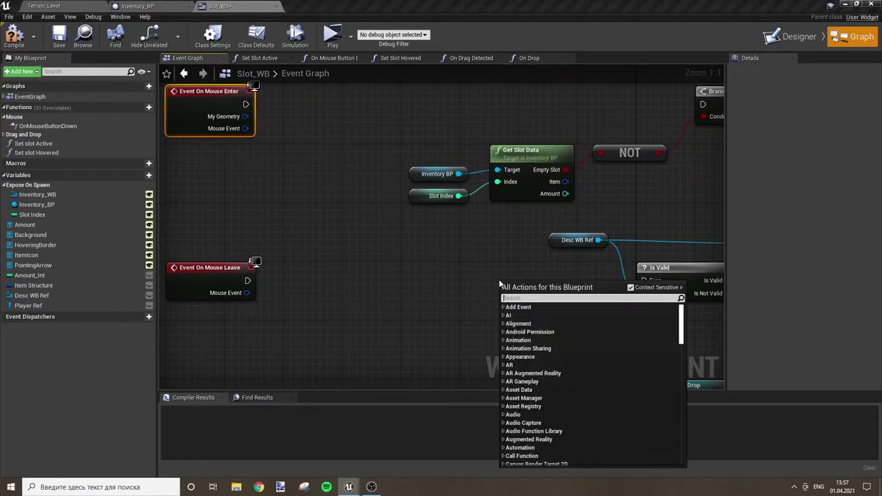
{"action": "type", "text": "custom event"}
{"action": "key", "text": "Return"}
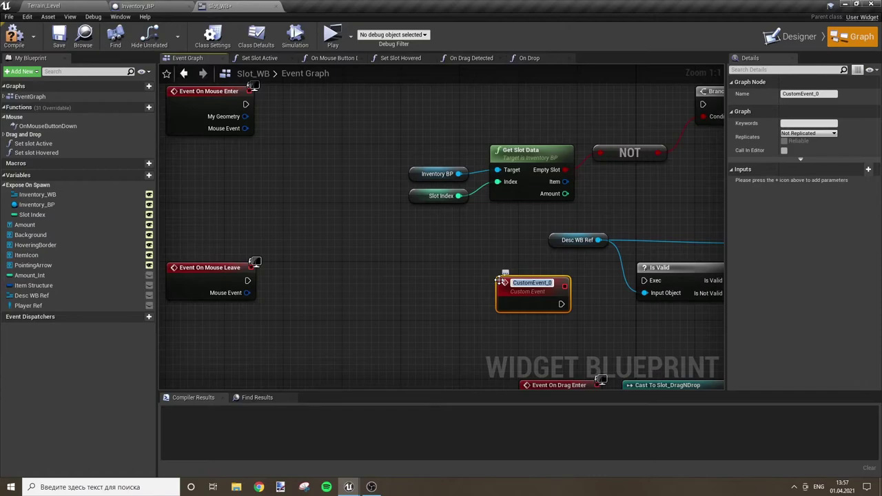
{"action": "type", "text": "Hide Desc"}
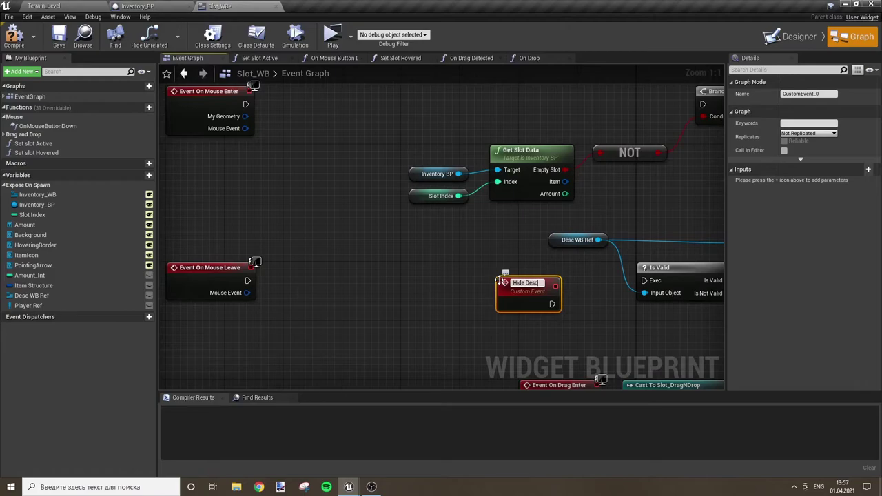
{"action": "key", "text": "Return"}
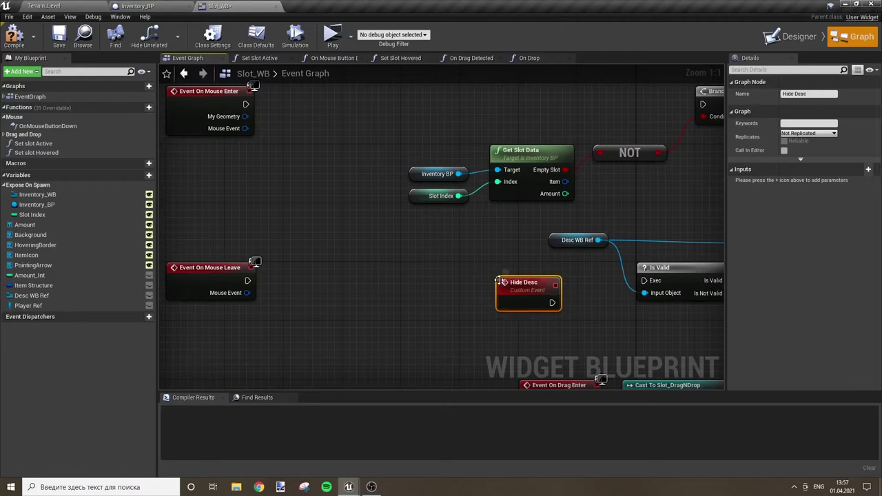
Add a Show Desc custom event and wire it into the Branch node's execution
{"action": "right_click_drag", "start_coordinate": [527, 258], "coordinate": [487, 330]}
{"action": "right_click", "coordinate": [487, 214]}
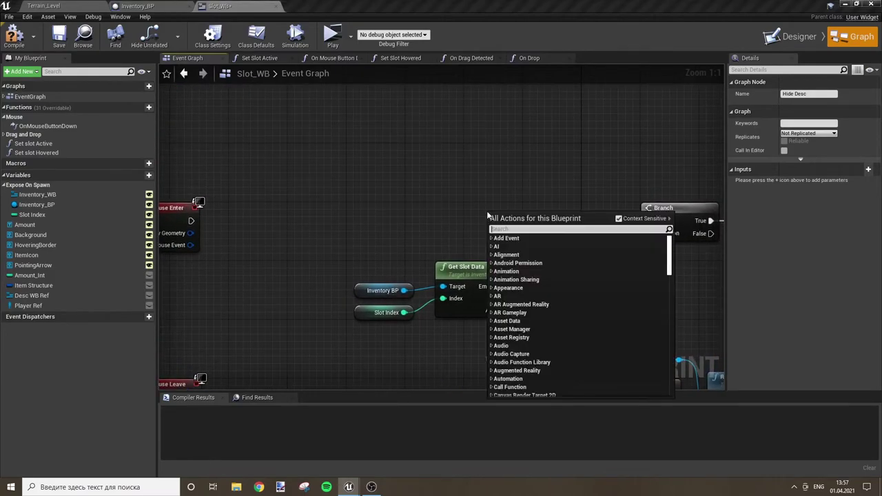
{"action": "type", "text": "custo"}
{"action": "key", "text": "Return"}
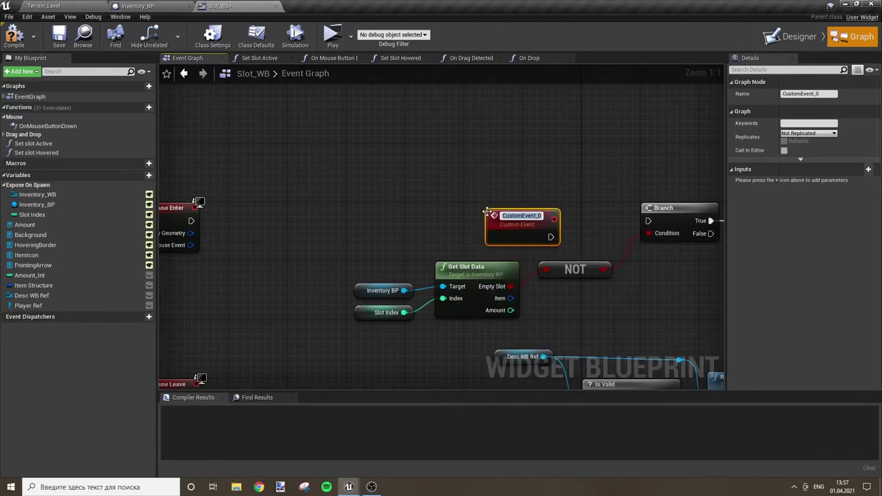
{"action": "type", "text": "Show Desc"}
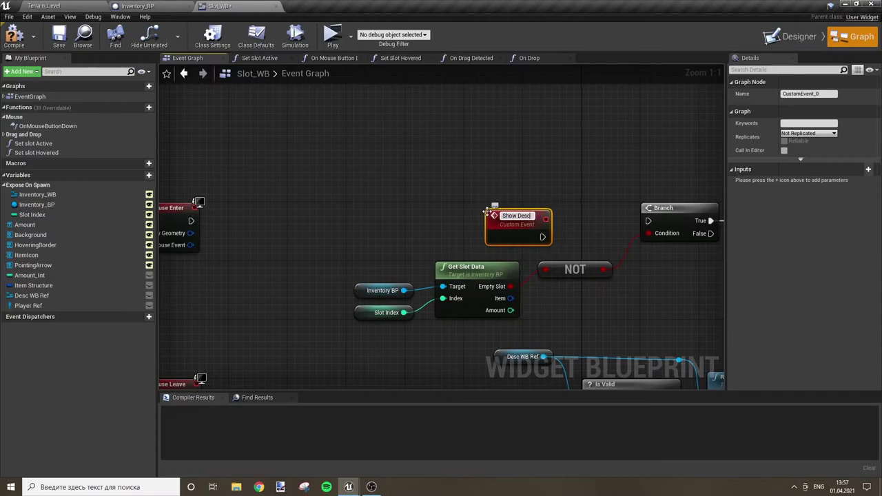
{"action": "key", "text": "Return"}
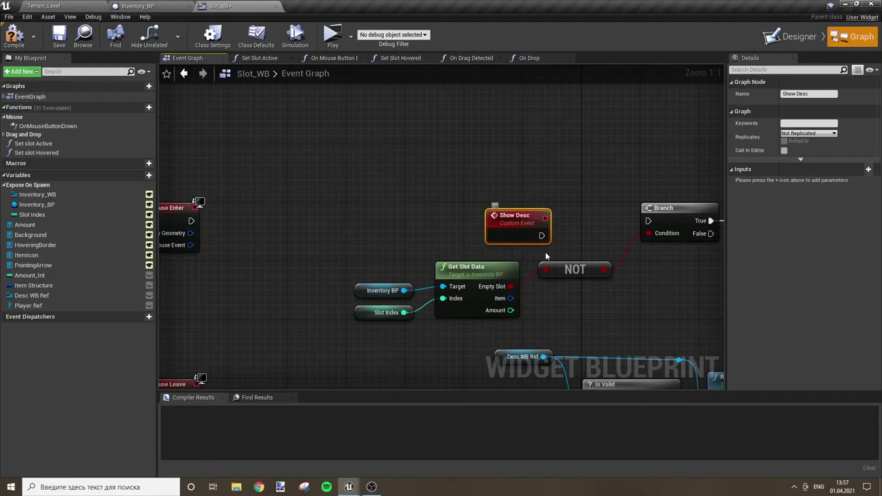
{"action": "left_click_drag", "start_coordinate": [541, 235], "coordinate": [648, 221]}
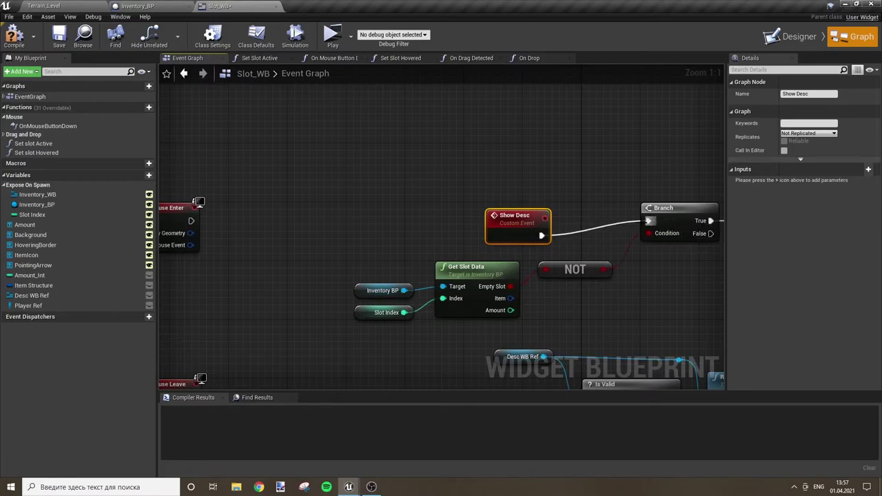
Place Hide Desc beside the Is Valid check and wire it into its execution
{"action": "right_click_drag", "start_coordinate": [448, 226], "coordinate": [408, 280]}
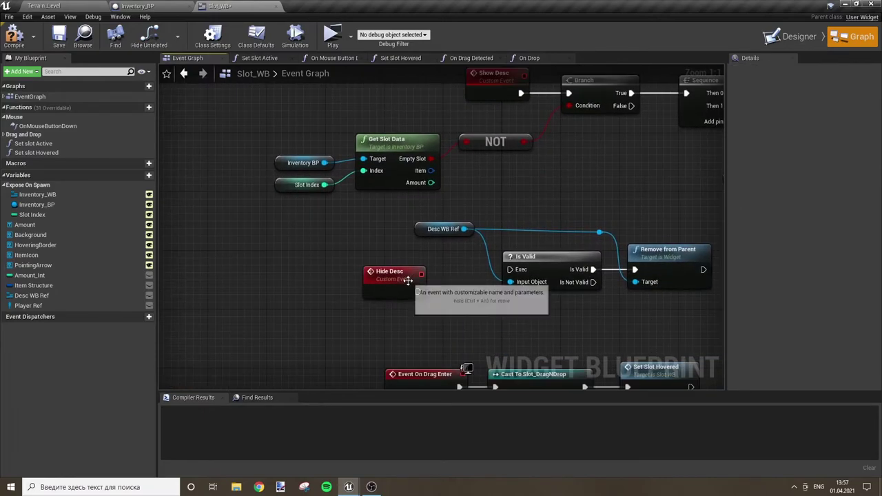
{"action": "left_click_drag", "start_coordinate": [418, 289], "coordinate": [510, 269]}
{"action": "left_click_drag", "start_coordinate": [392, 273], "coordinate": [445, 259]}
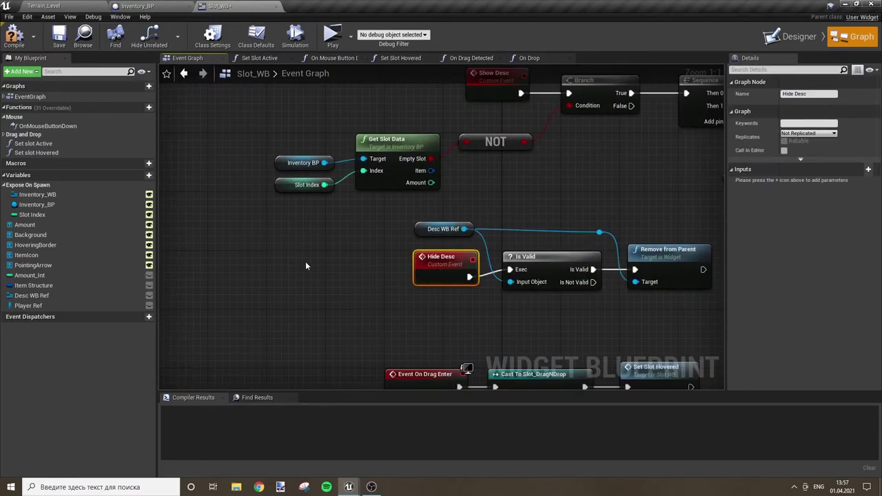
{"action": "right_click_drag", "start_coordinate": [305, 265], "coordinate": [504, 266]}
{"action": "right_click_drag", "start_coordinate": [377, 176], "coordinate": [350, 201]}
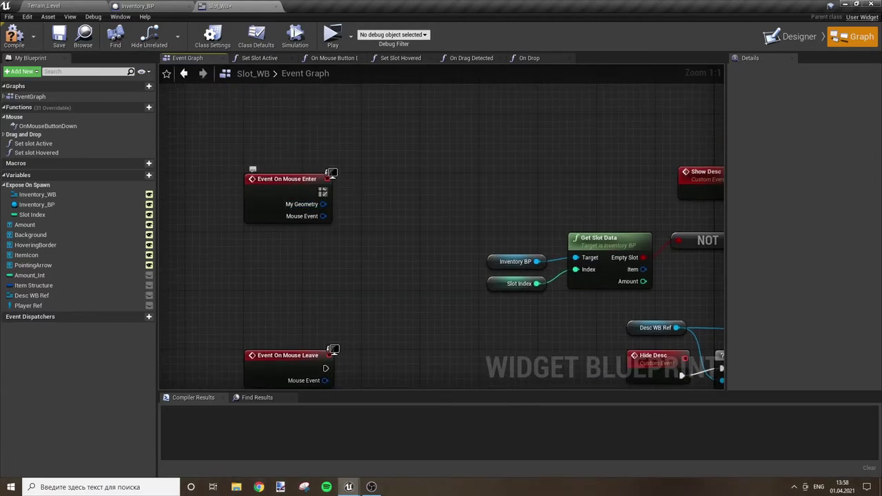
Add a Show Desc call after Event On Mouse Enter
{"action": "left_click_drag", "start_coordinate": [324, 192], "coordinate": [381, 199]}
{"action": "type", "text": "show"}
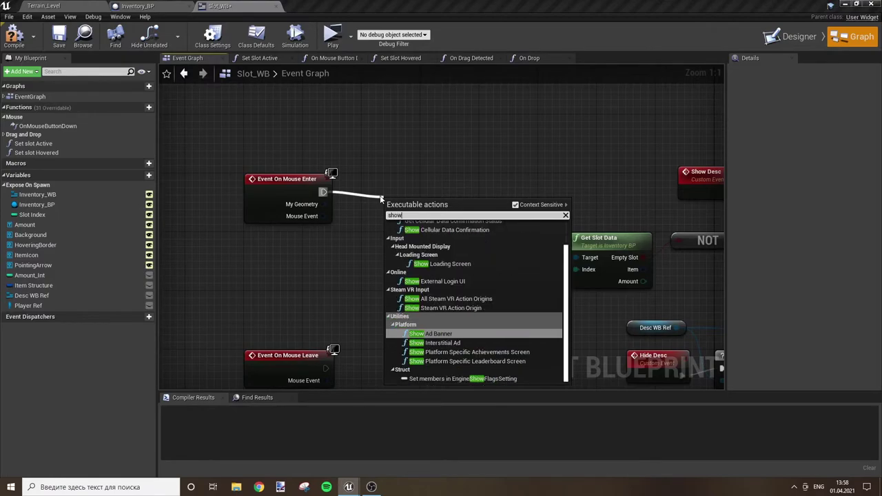
{"action": "type", "text": " desc"}
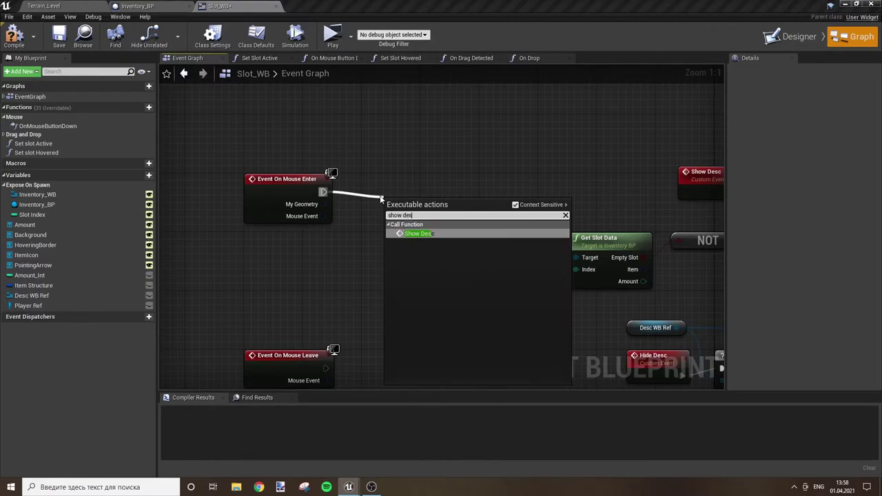
{"action": "key", "text": "Return"}
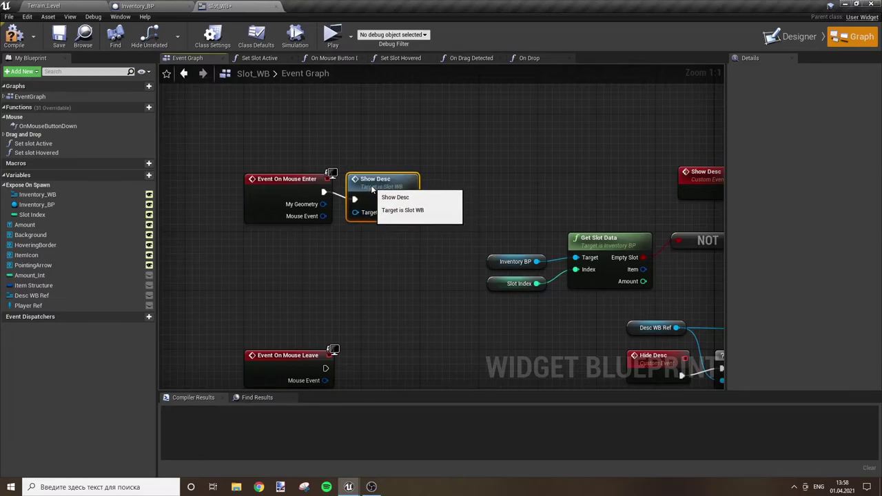
Add a Hide Desc call after Event On Mouse Leave and tuck it beside the event
{"action": "right_click_drag", "start_coordinate": [395, 277], "coordinate": [368, 224]}
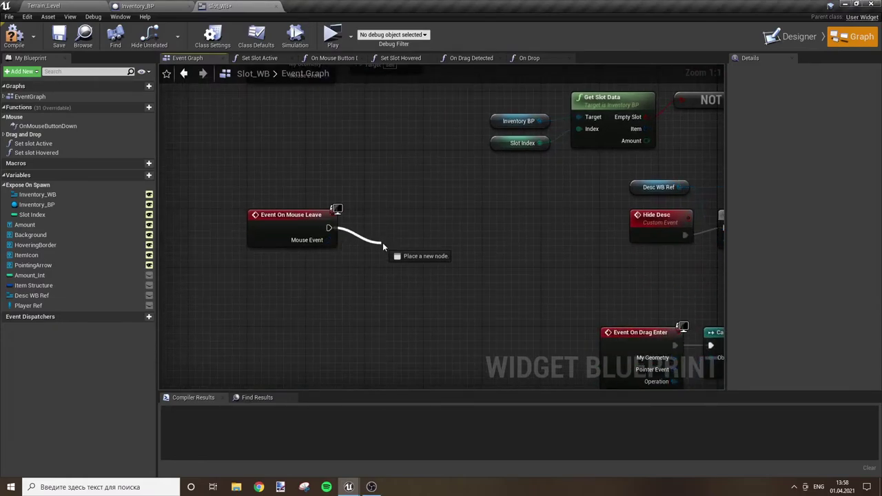
{"action": "left_click_drag", "start_coordinate": [328, 228], "coordinate": [389, 238]}
{"action": "type", "text": "desc"}
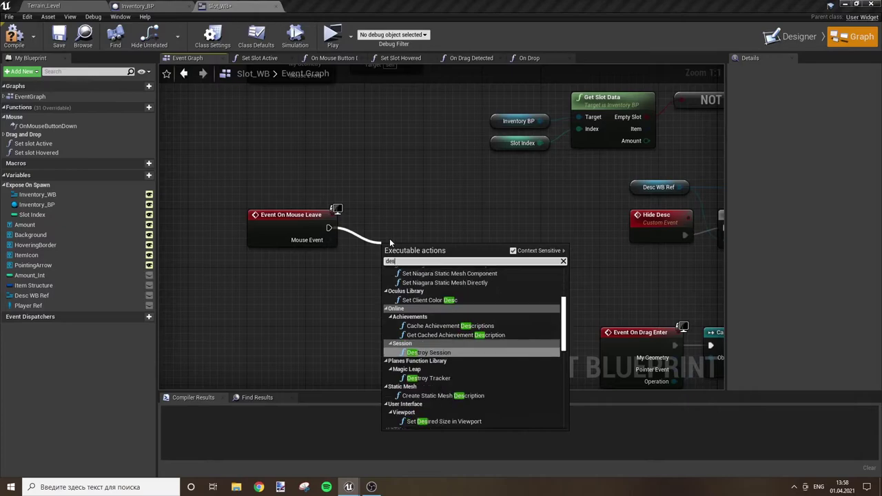
{"action": "key", "text": "Up"}
{"action": "key", "text": "Return"}
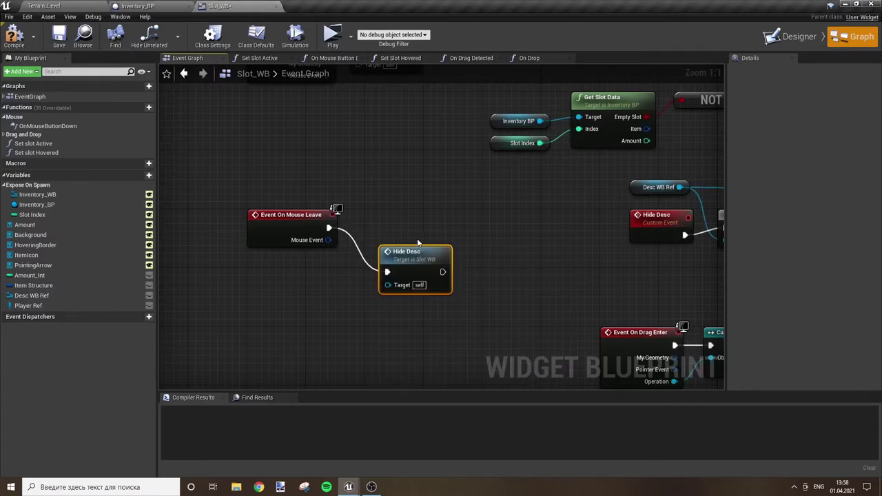
{"action": "left_click_drag", "start_coordinate": [425, 248], "coordinate": [398, 204]}
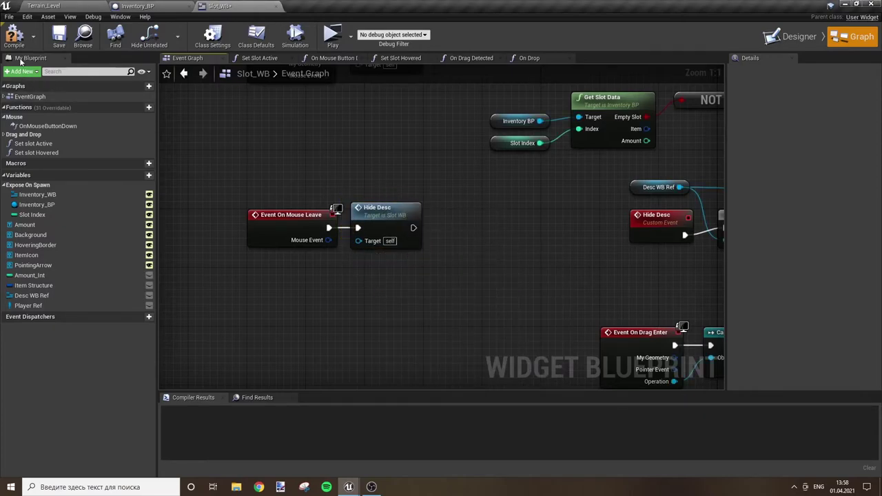
Compile the Slot_WB widget blueprint
{"action": "left_click", "coordinate": [14, 34]}
{"action": "scroll", "coordinate": [381, 276], "scroll_direction": "down", "scroll_amount": 3}
{"action": "mouse_move", "coordinate": [381, 276]}
{"action": "right_mouse_down"}
{"action": "mouse_move", "coordinate": [419, 226]}
{"action": "mouse_move", "coordinate": [340, 116]}
{"action": "mouse_move", "coordinate": [469, 296]}
{"action": "mouse_move", "coordinate": [370, 276]}
{"action": "right_mouse_up"}
Chain Hide Desc and then Show Desc calls after Use Item Func
{"action": "scroll", "coordinate": [370, 275], "scroll_direction": "up", "scroll_amount": 2}
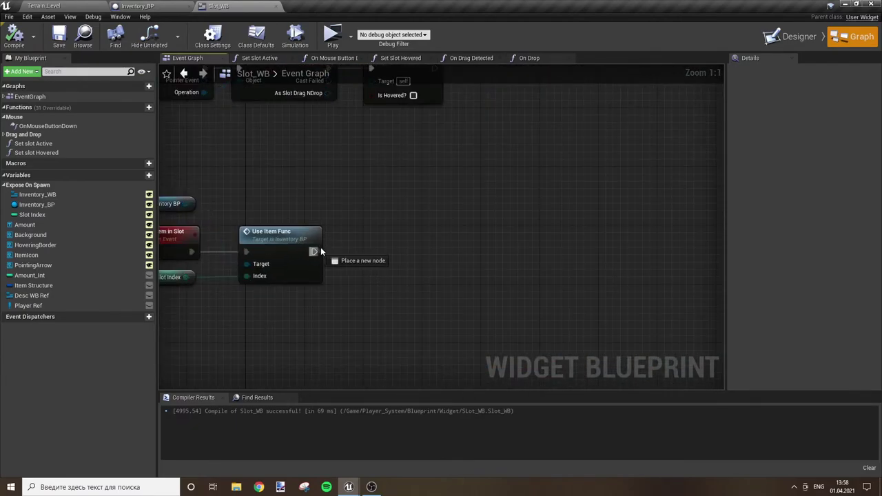
{"action": "left_click_drag", "start_coordinate": [320, 252], "coordinate": [350, 251]}
{"action": "type", "text": "hide"}
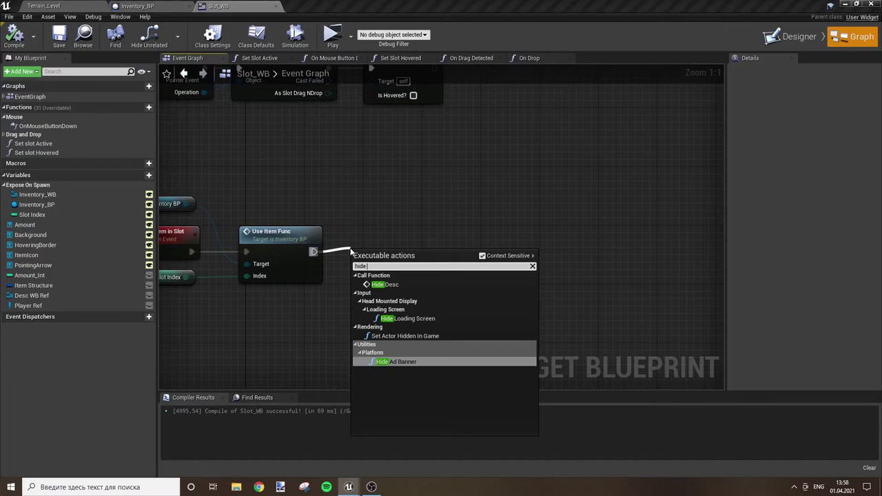
{"action": "key", "text": "Up"}
{"action": "key", "text": "Up"}
{"action": "key", "text": "Up"}
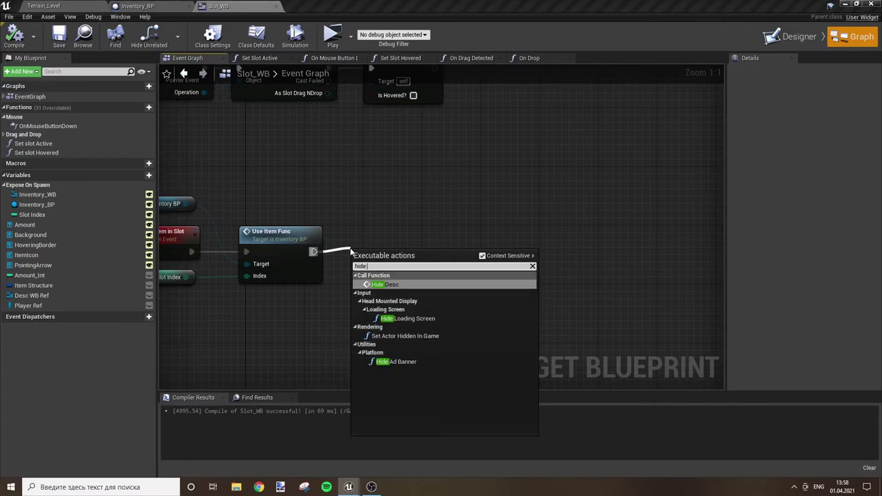
{"action": "key", "text": "Return"}
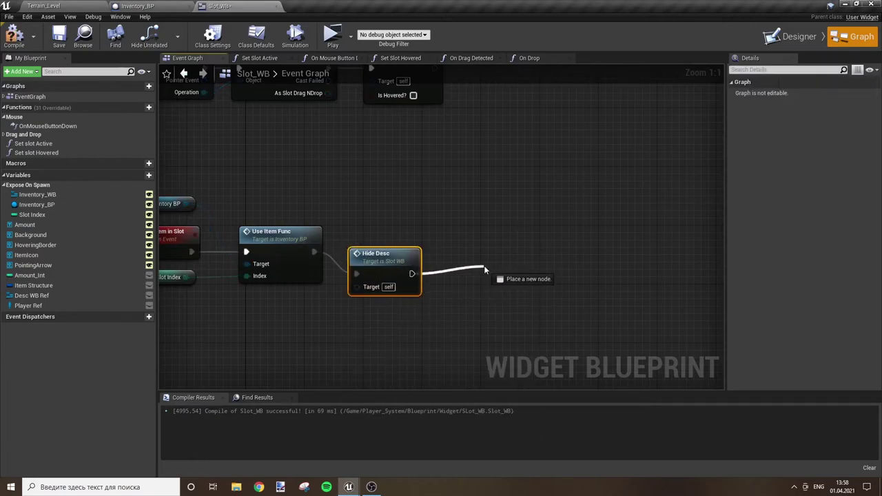
{"action": "left_click_drag", "start_coordinate": [412, 274], "coordinate": [484, 265]}
{"action": "type", "text": "show"}
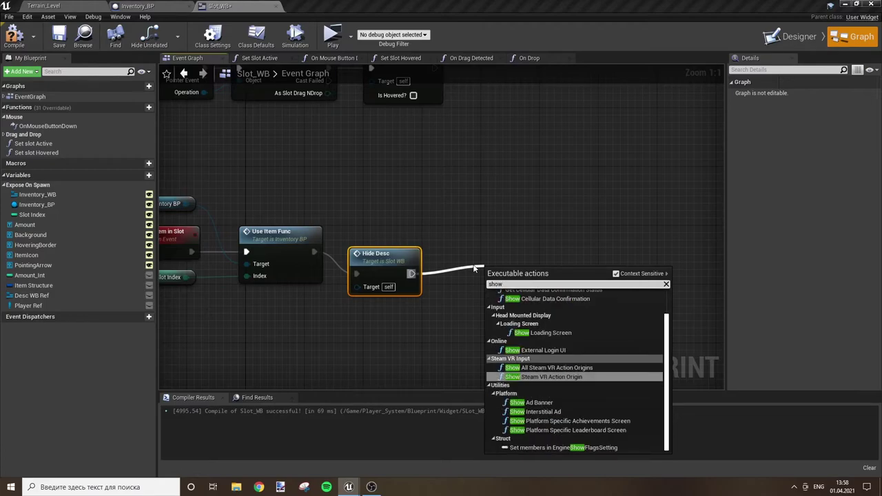
{"action": "key", "text": "Return"}
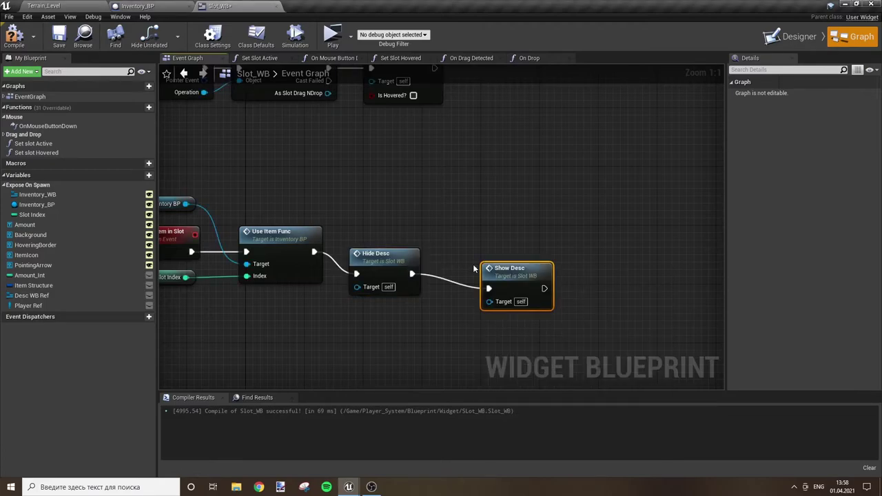
Line up the Hide Desc and Show Desc nodes beside Use Item Func
{"action": "left_click_drag", "start_coordinate": [374, 267], "coordinate": [365, 244]}
{"action": "left_click", "coordinate": [525, 230]}
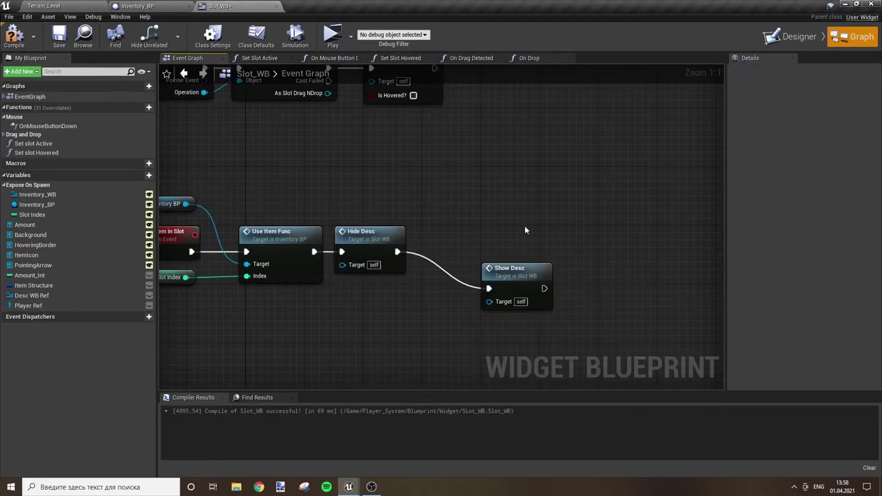
{"action": "left_click_drag", "start_coordinate": [510, 269], "coordinate": [443, 232]}
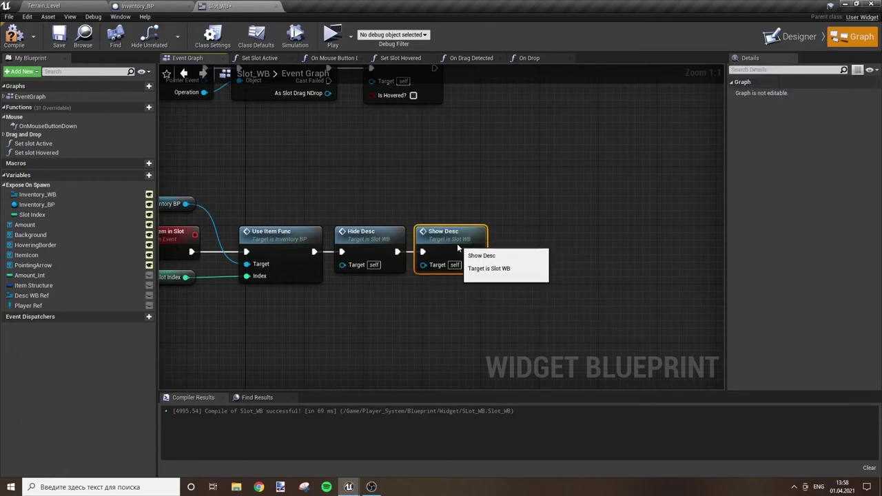
{"action": "left_click", "coordinate": [361, 212]}
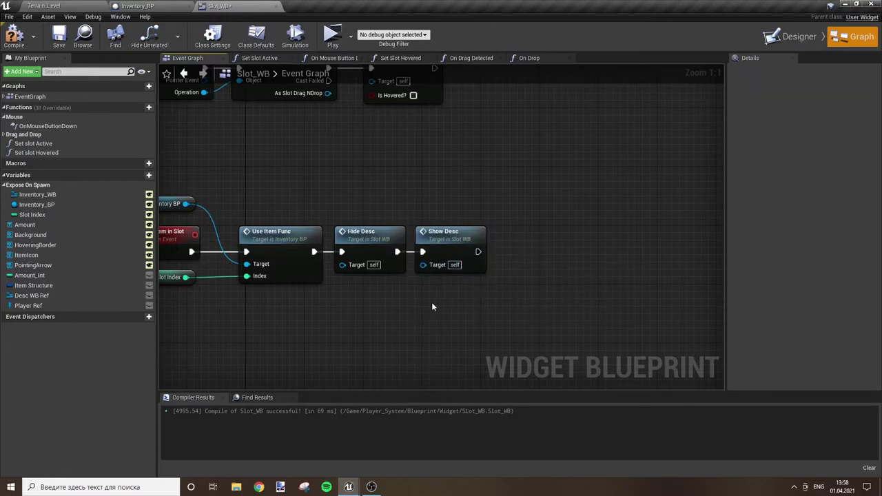
{"action": "left_click_drag", "start_coordinate": [344, 193], "coordinate": [379, 295]}
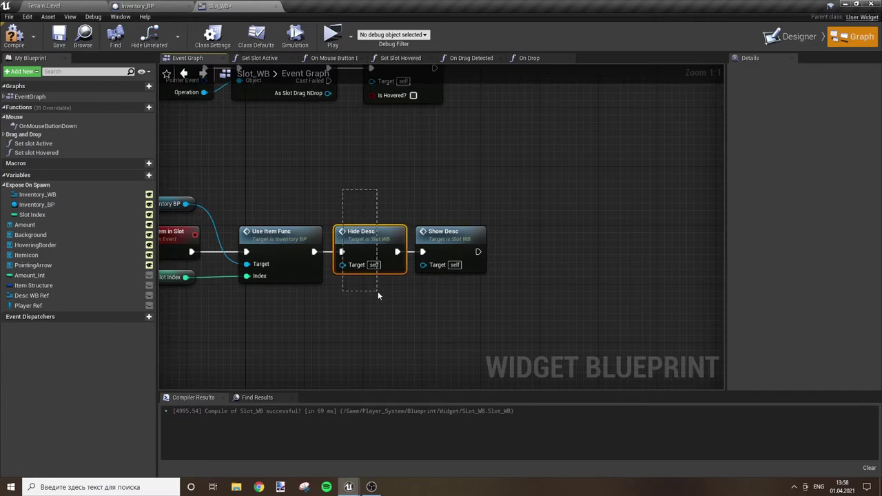
{"action": "left_click", "coordinate": [357, 324]}
{"action": "right_click_drag", "start_coordinate": [357, 323], "coordinate": [476, 307]}
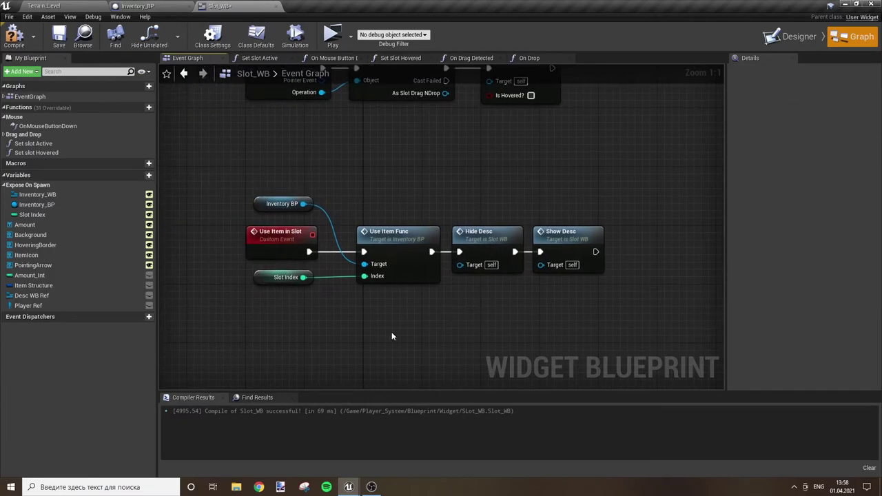
Compile Slot_WB with F7 and open Inventory_BP's Use Item Func
{"action": "key", "text": "F7"}
{"action": "right_click_drag", "start_coordinate": [471, 191], "coordinate": [462, 177]}
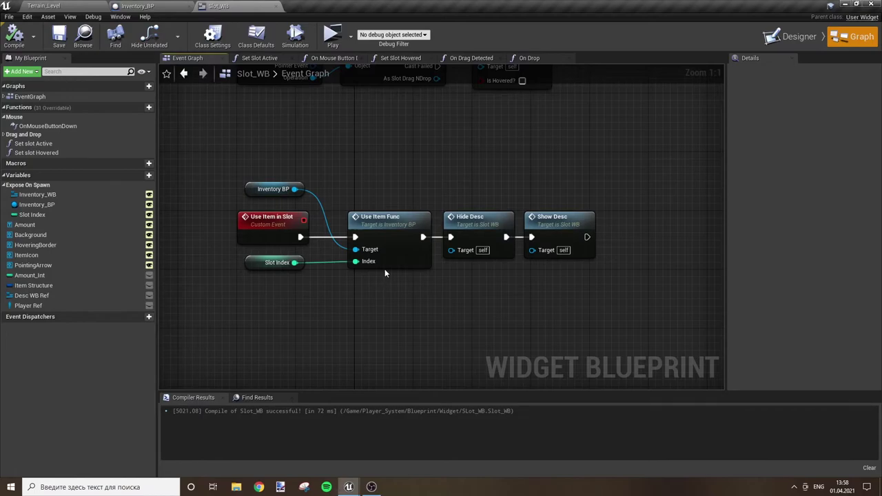
{"action": "double_click", "coordinate": [392, 230]}
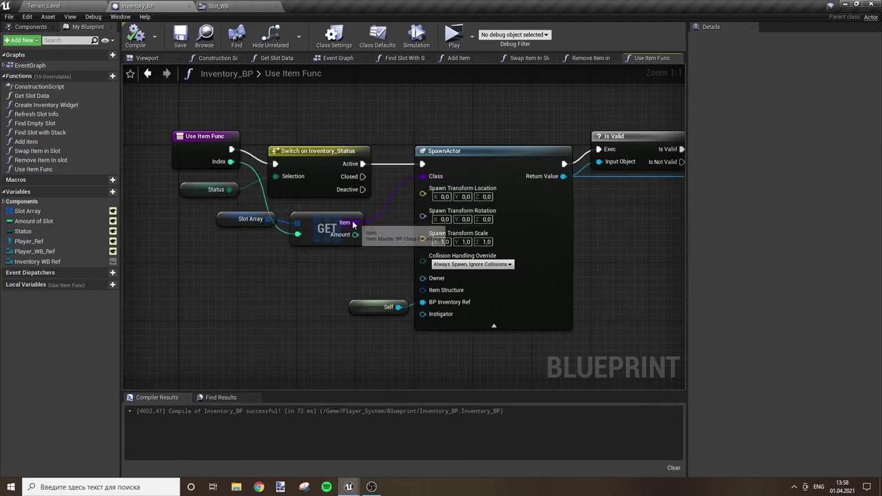
Connect Use Item Func's Index to SpawnActor's Index, compile Inventory_BP, and return to Slot_WB
{"action": "left_click_drag", "start_coordinate": [354, 222], "coordinate": [422, 177], "text": "ctrl"}
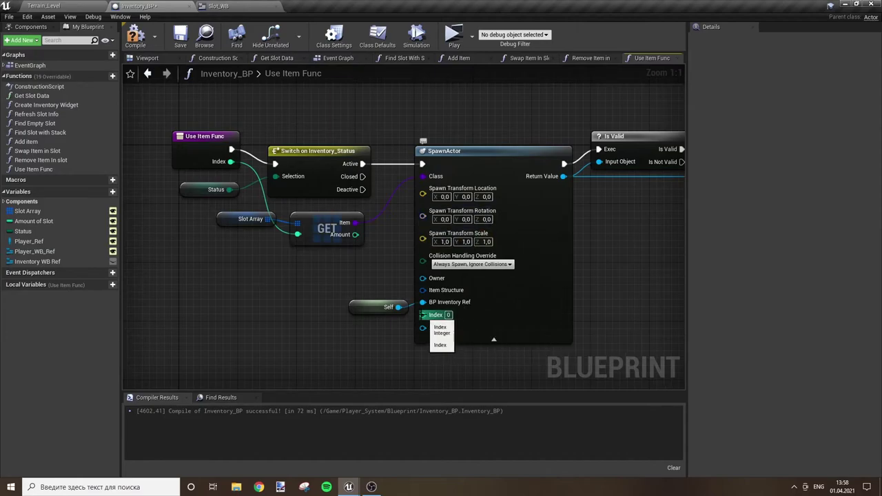
{"action": "left_click_drag", "start_coordinate": [376, 306], "coordinate": [371, 285]}
{"action": "left_click_drag", "start_coordinate": [423, 314], "coordinate": [229, 171]}
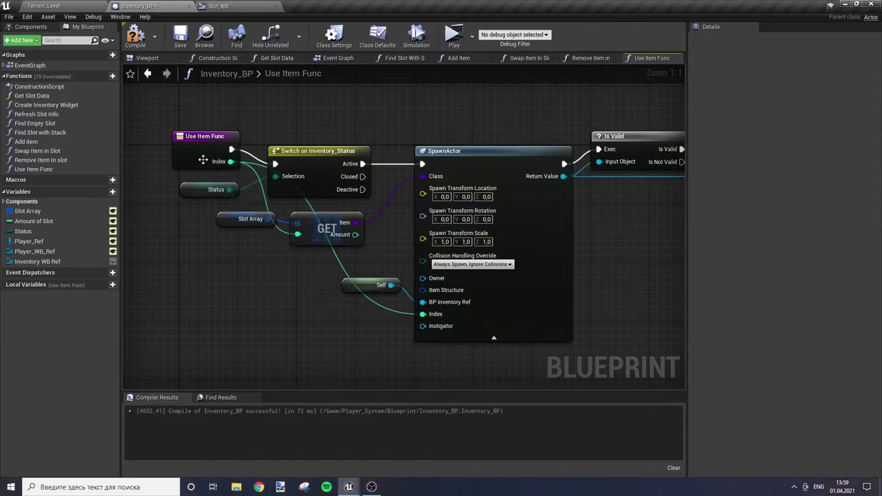
{"action": "left_click", "coordinate": [143, 43]}
{"action": "left_click", "coordinate": [243, 5]}
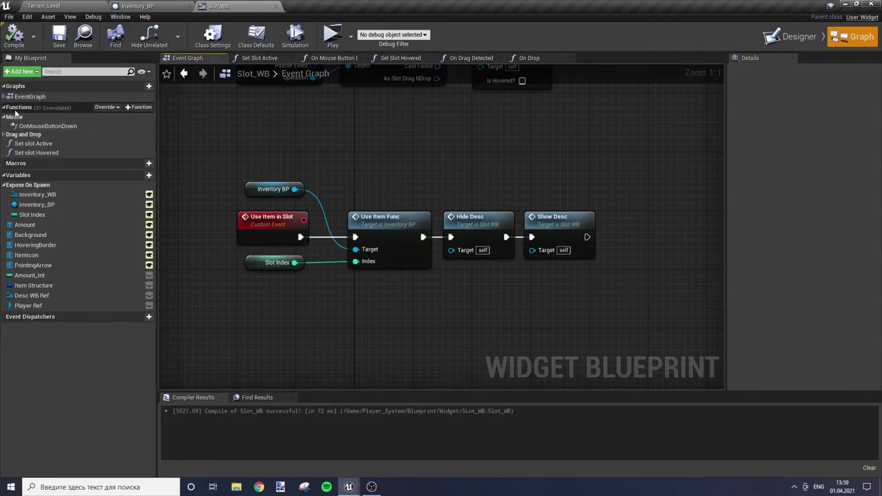
Override On Mouse Button Double Click from the Functions override list
{"action": "left_click", "coordinate": [98, 109]}
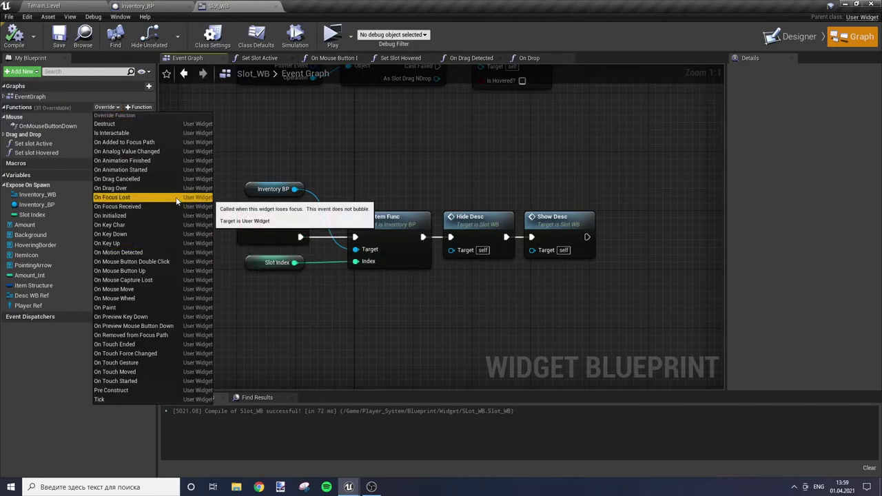
{"action": "left_click", "coordinate": [146, 262]}
Paste the mouse-button check and Branch from OnMouseButtonDown into the double-click function and wire them up
{"action": "right_click_drag", "start_coordinate": [594, 269], "coordinate": [255, 211]}
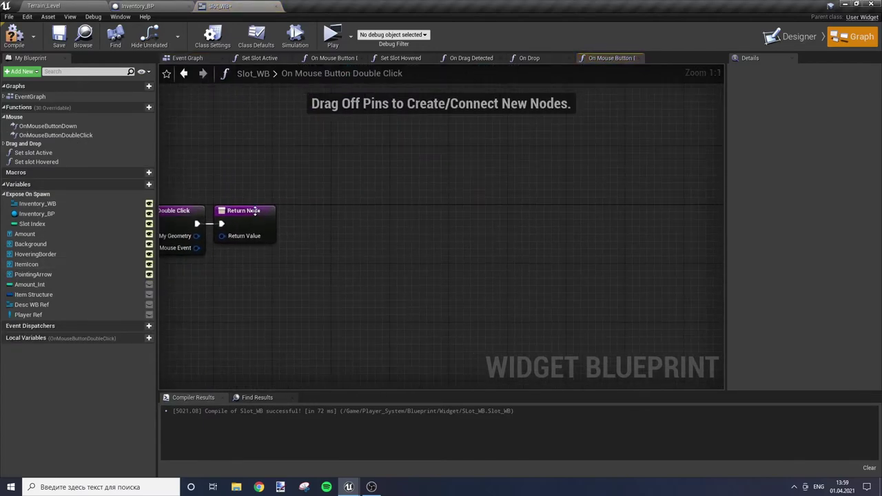
{"action": "left_click_drag", "start_coordinate": [254, 211], "coordinate": [696, 211]}
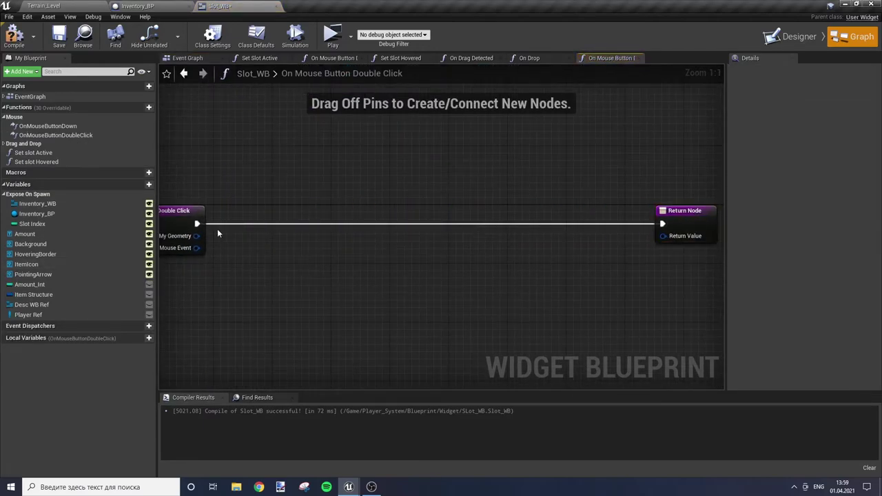
{"action": "left_click", "coordinate": [50, 128]}
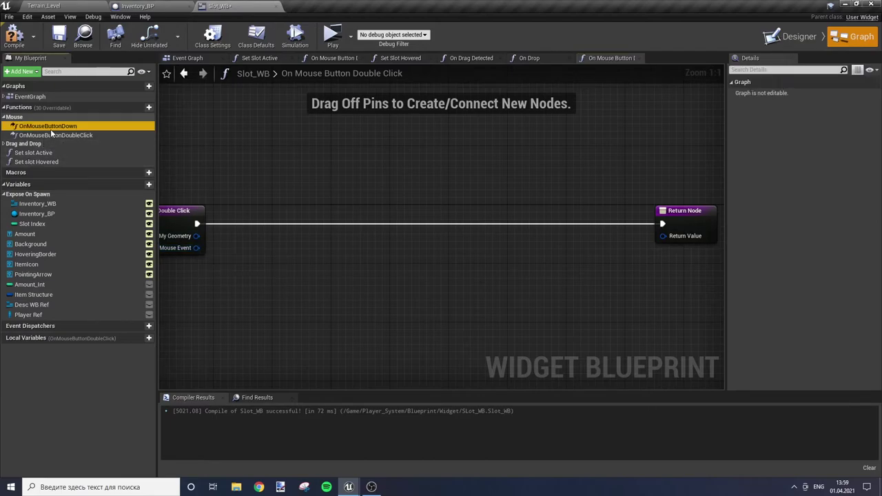
{"action": "double_click", "coordinate": [51, 130]}
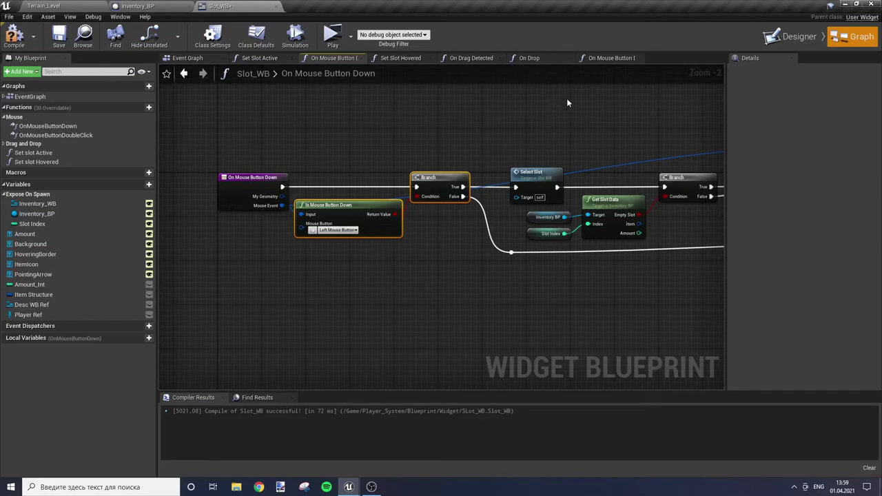
{"action": "left_click", "coordinate": [612, 60]}
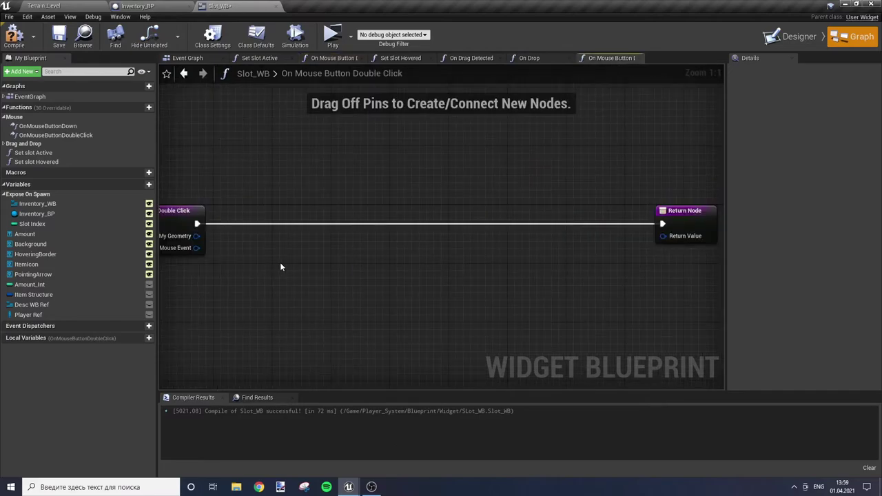
{"action": "key", "text": "ctrl+v"}
{"action": "left_click_drag", "start_coordinate": [368, 260], "coordinate": [196, 225]}
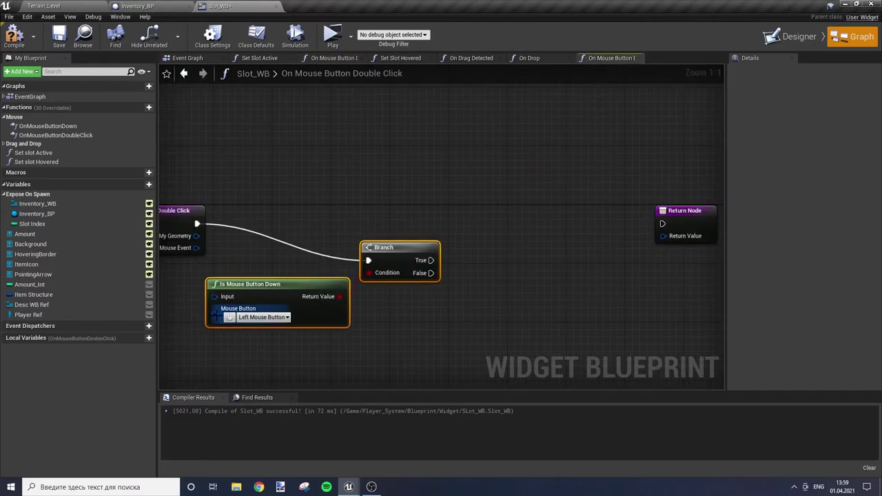
{"action": "left_click_drag", "start_coordinate": [214, 296], "coordinate": [195, 250]}
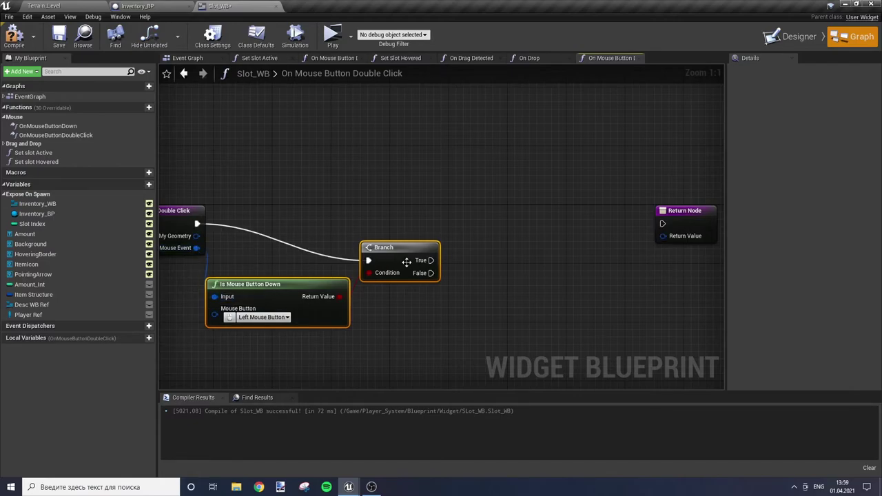
{"action": "left_click_drag", "start_coordinate": [371, 243], "coordinate": [401, 204]}
{"action": "left_click", "coordinate": [589, 221]}
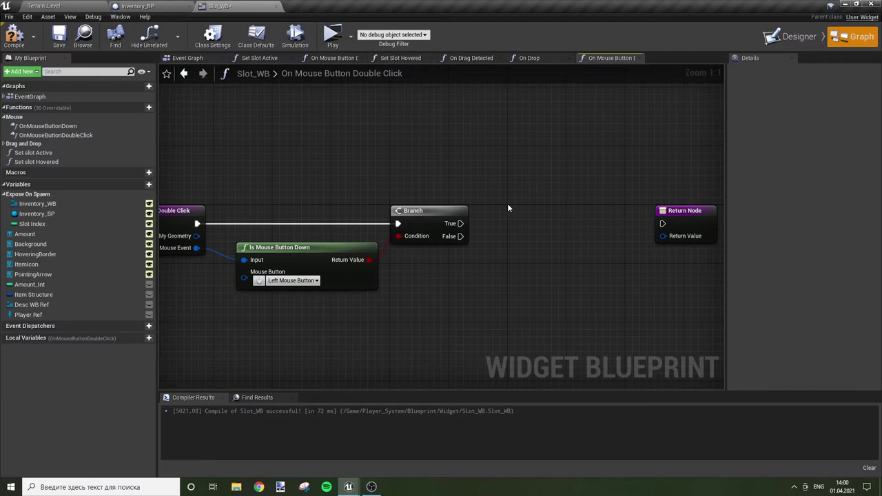
Connect Branch False to the Return Node and duplicate it as a second Return Node
{"action": "left_click_drag", "start_coordinate": [660, 225], "coordinate": [460, 236]}
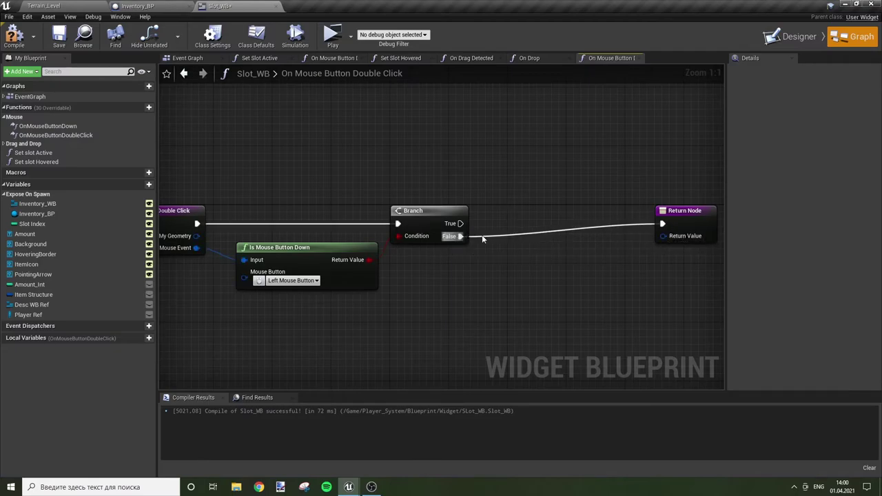
{"action": "left_click_drag", "start_coordinate": [682, 227], "coordinate": [519, 293]}
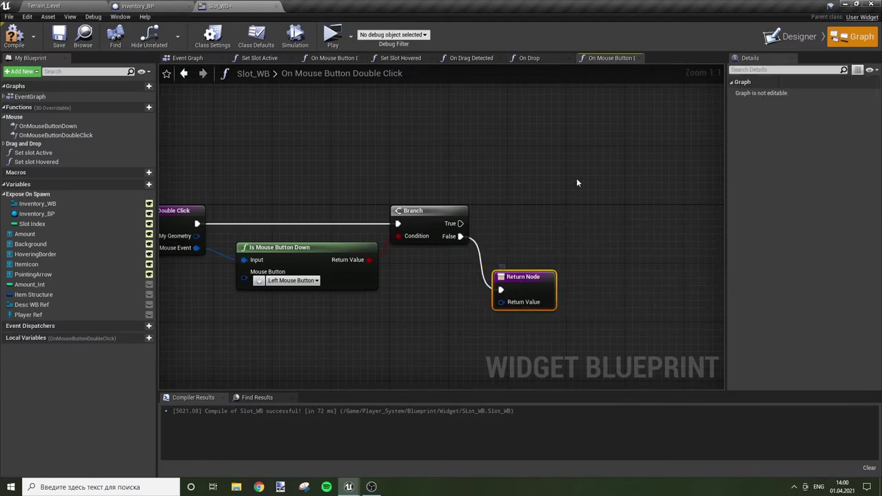
{"action": "key", "text": "ctrl+c"}
{"action": "key", "text": "ctrl+v"}
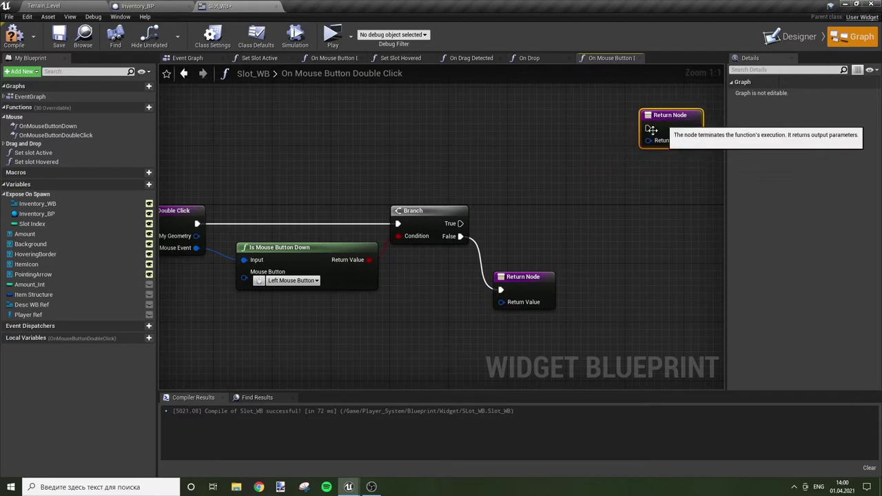
{"action": "right_click_drag", "start_coordinate": [551, 170], "coordinate": [398, 236]}
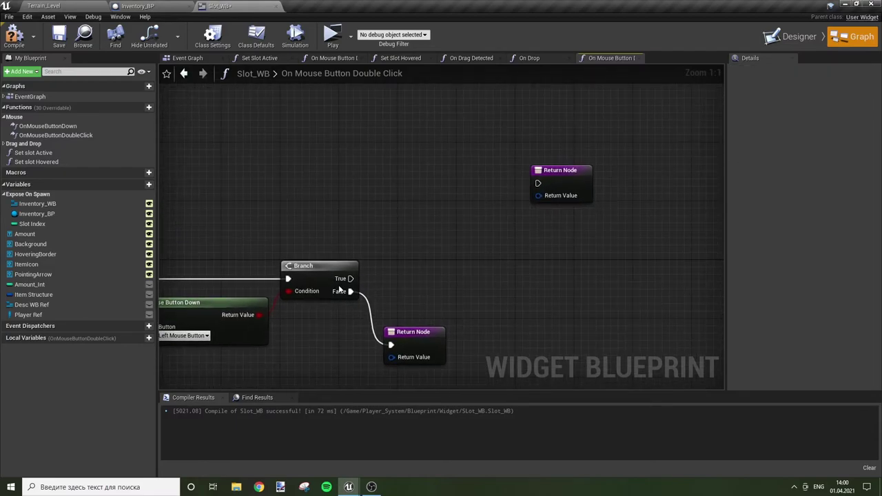
Call Use Item In Slot on Branch True and connect it to the upper Return Node
{"action": "left_click_drag", "start_coordinate": [364, 276], "coordinate": [364, 276]}
{"action": "left_click", "coordinate": [287, 183]}
{"action": "left_click", "coordinate": [195, 59]}
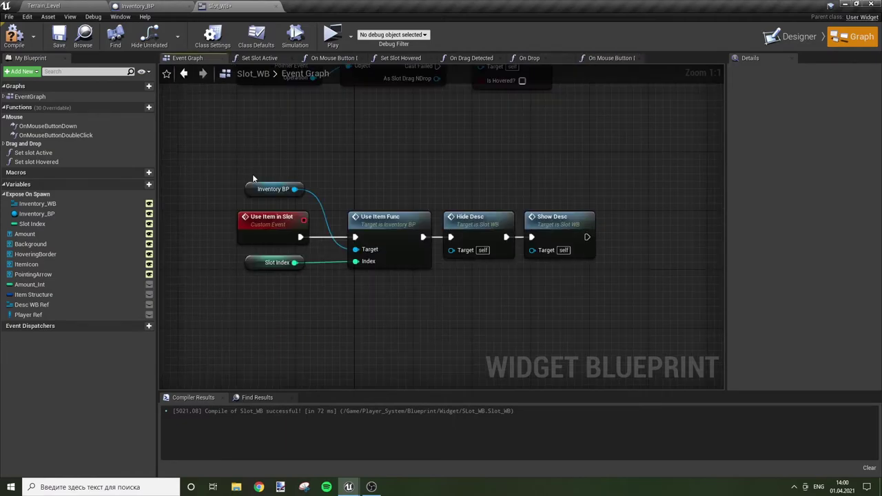
{"action": "left_click", "coordinate": [608, 59]}
{"action": "left_click_drag", "start_coordinate": [349, 279], "coordinate": [380, 237]}
{"action": "type", "text": "us"}
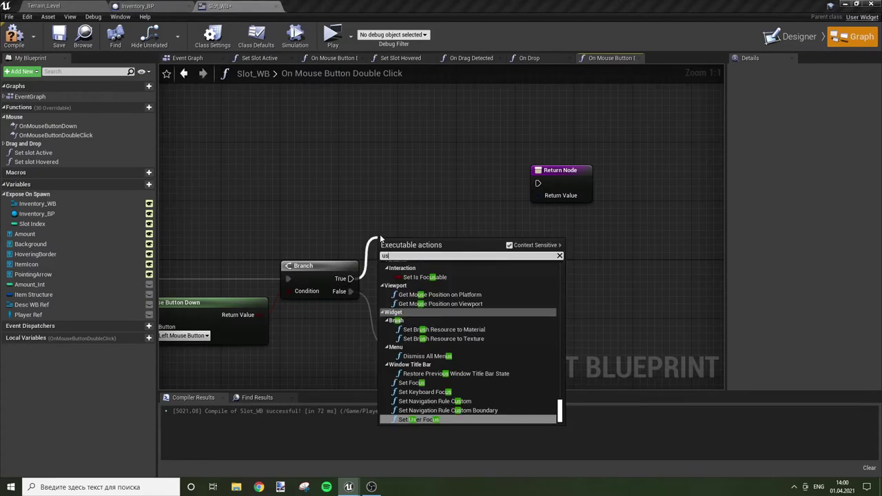
{"action": "type", "text": "e item"}
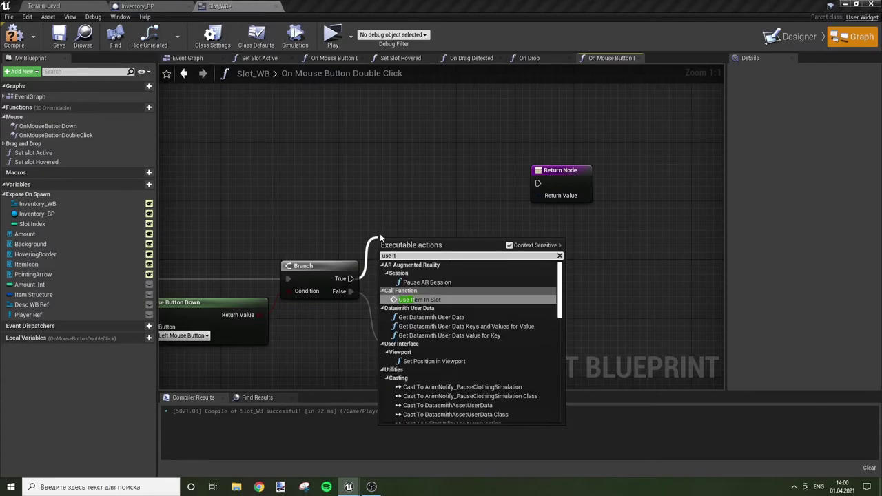
{"action": "left_click", "coordinate": [446, 304]}
{"action": "mouse_move", "coordinate": [432, 260]}
{"action": "left_mouse_down"}
{"action": "mouse_move", "coordinate": [454, 202]}
{"action": "mouse_move", "coordinate": [538, 183]}
{"action": "mouse_move", "coordinate": [632, 205]}
{"action": "left_mouse_up"}
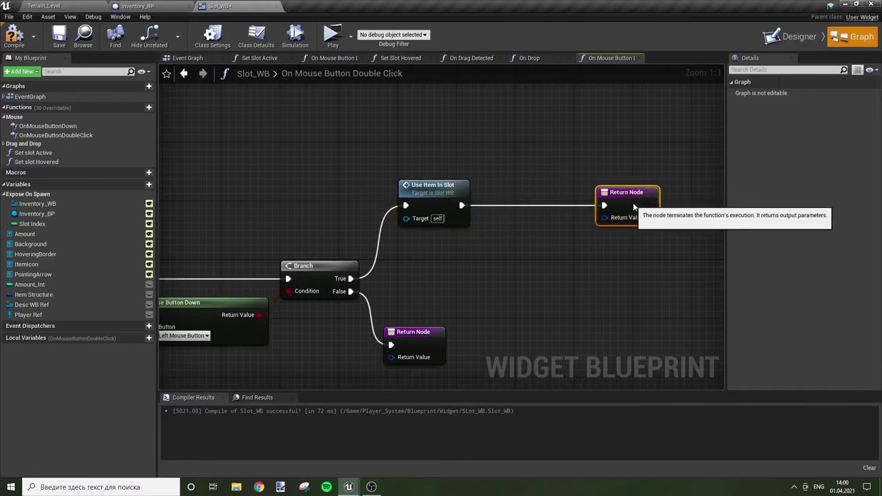
Add a Handled node and wire it into both Return Nodes, tidying their layout
{"action": "right_click", "coordinate": [515, 259]}
{"action": "type", "text": "g"}
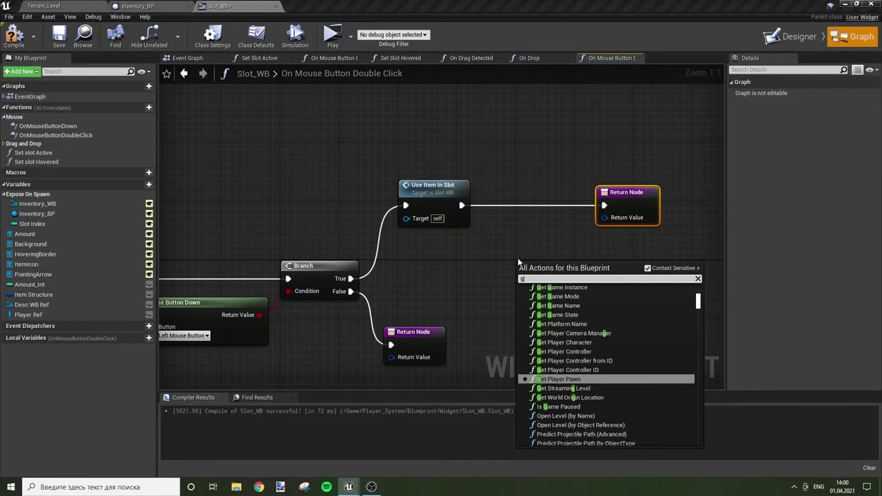
{"action": "key", "text": "BackSpace"}
{"action": "type", "text": "handle"}
{"action": "key", "text": "Return"}
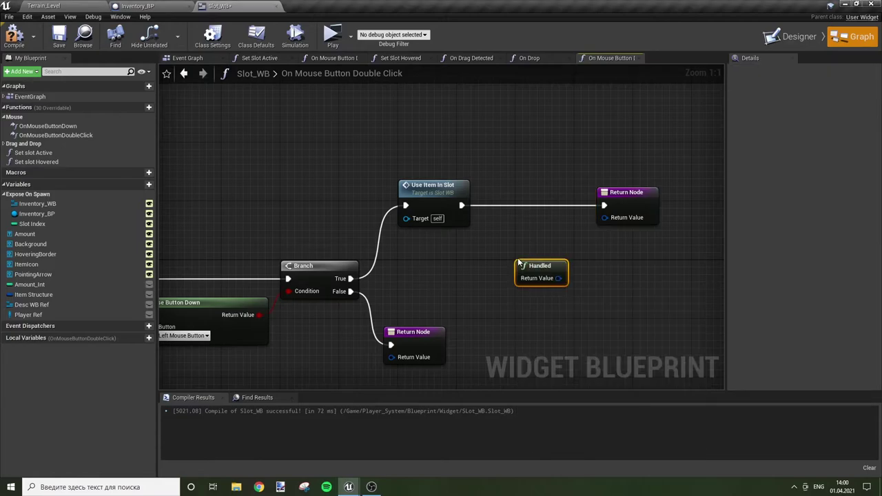
{"action": "left_click_drag", "start_coordinate": [559, 278], "coordinate": [605, 216]}
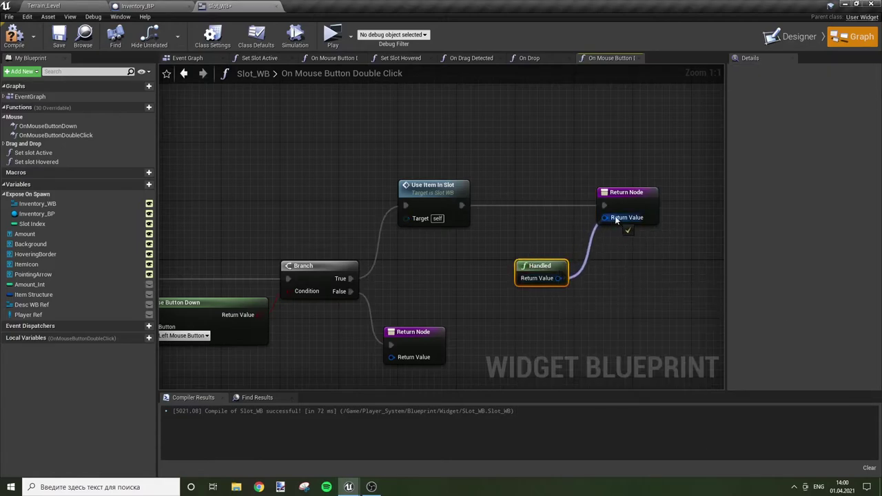
{"action": "left_click_drag", "start_coordinate": [398, 347], "coordinate": [670, 339]}
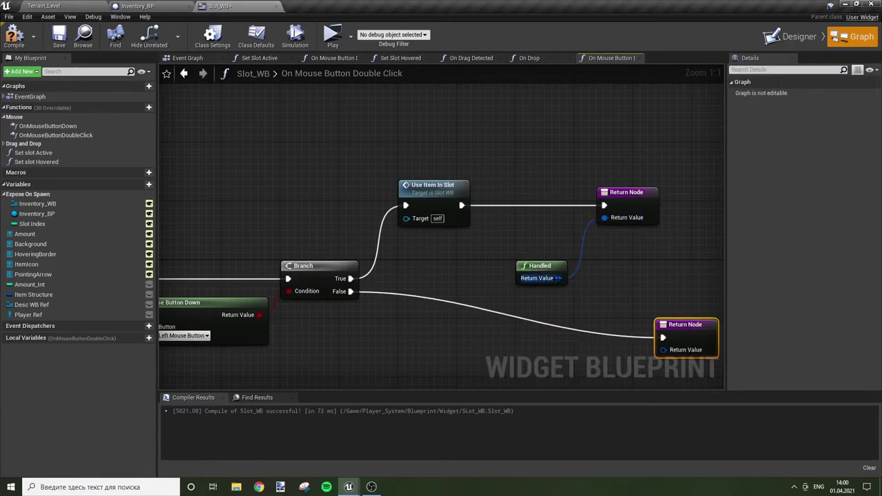
{"action": "mouse_move", "coordinate": [558, 278]}
{"action": "left_mouse_down"}
{"action": "mouse_move", "coordinate": [663, 349]}
{"action": "mouse_move", "coordinate": [620, 322]}
{"action": "left_mouse_up"}
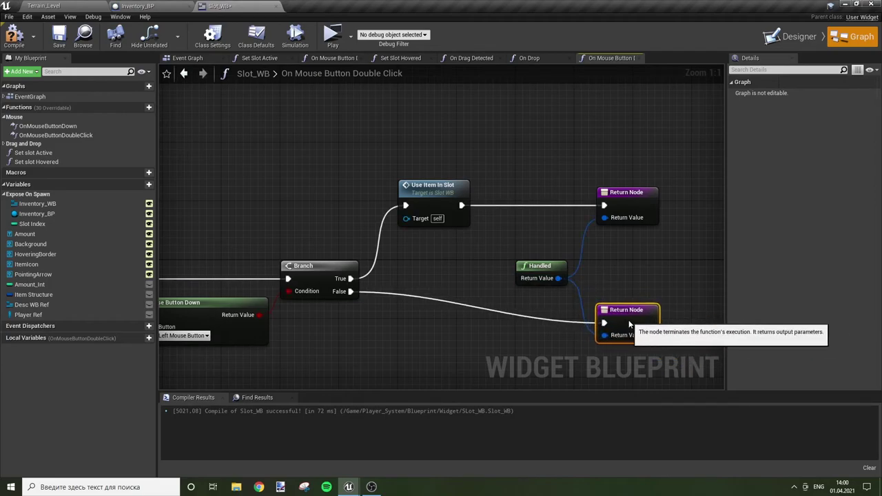
{"action": "left_click", "coordinate": [624, 202]}
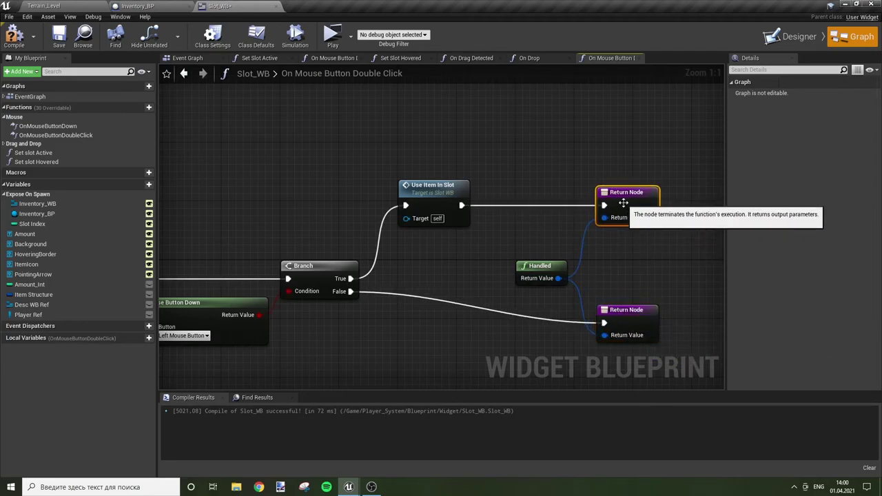
{"action": "mouse_move", "coordinate": [693, 323]}
{"action": "left_mouse_down"}
{"action": "mouse_move", "coordinate": [629, 200]}
{"action": "mouse_move", "coordinate": [564, 198]}
{"action": "left_mouse_up"}
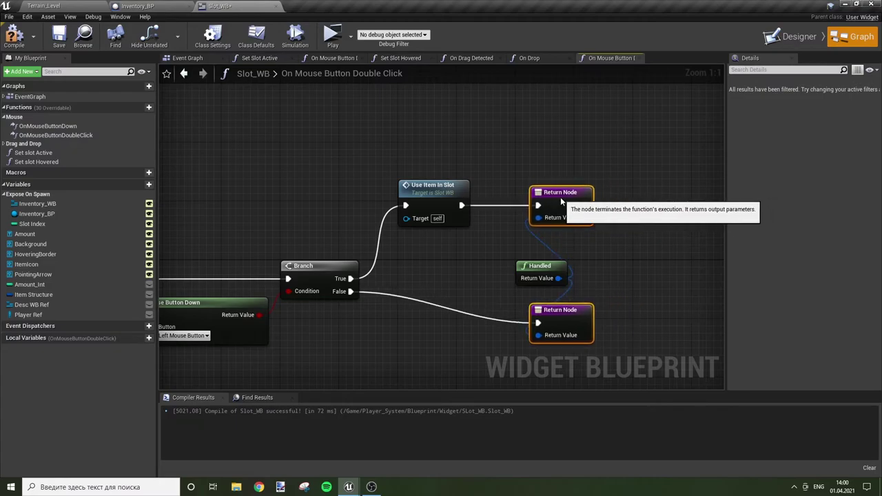
{"action": "left_click_drag", "start_coordinate": [539, 266], "coordinate": [456, 255]}
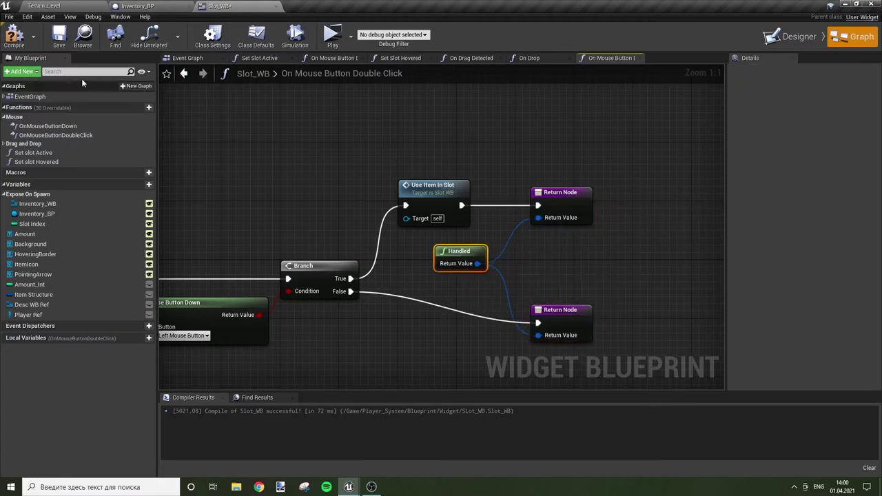
Compile Slot_WB, run the Terrain_Level briefly, then stop the preview with Esc
{"action": "left_click", "coordinate": [14, 38]}
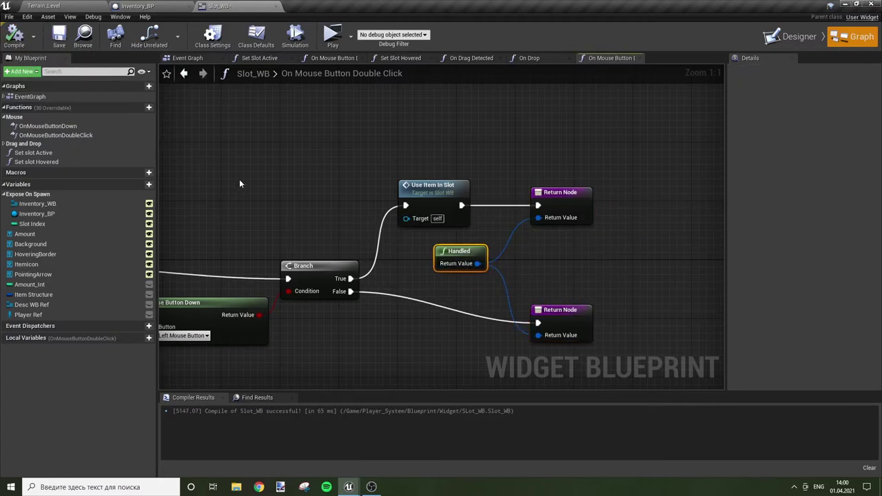
{"action": "right_click_drag", "start_coordinate": [239, 179], "coordinate": [411, 137]}
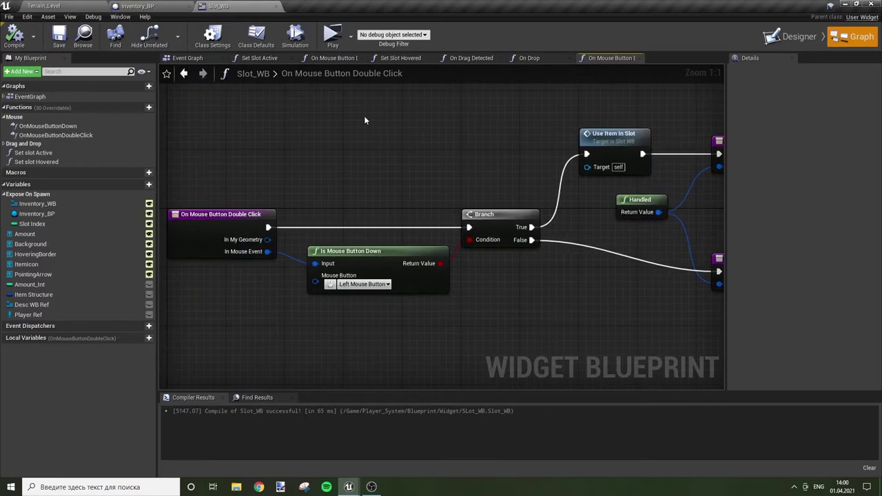
{"action": "left_click", "coordinate": [46, 5]}
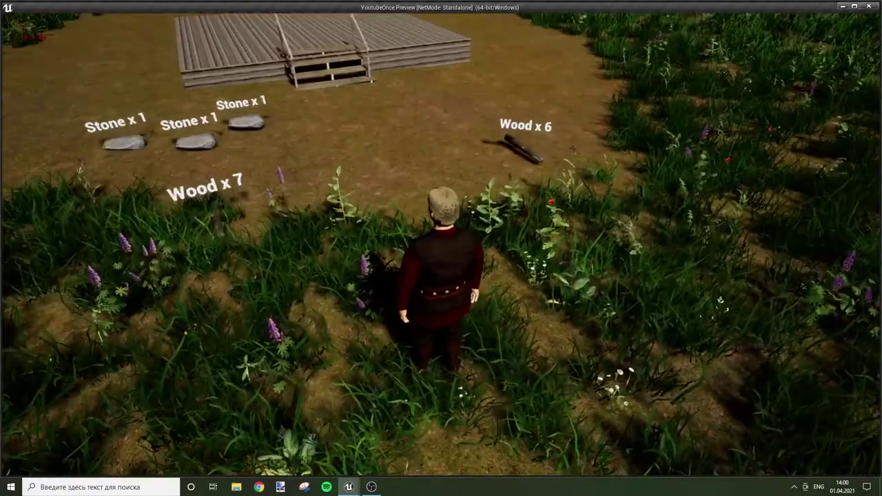
{"action": "key", "text": "Escape"}
Open Player_Char_BP from the Content/Character/Player/Blueprint folder
{"action": "left_click", "coordinate": [207, 318]}
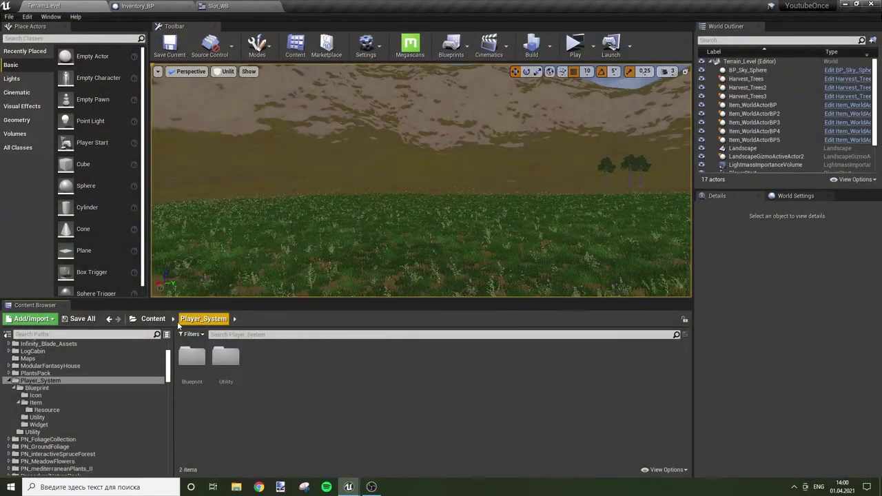
{"action": "left_click", "coordinate": [153, 318]}
{"action": "double_click", "coordinate": [226, 358]}
{"action": "double_click", "coordinate": [196, 359]}
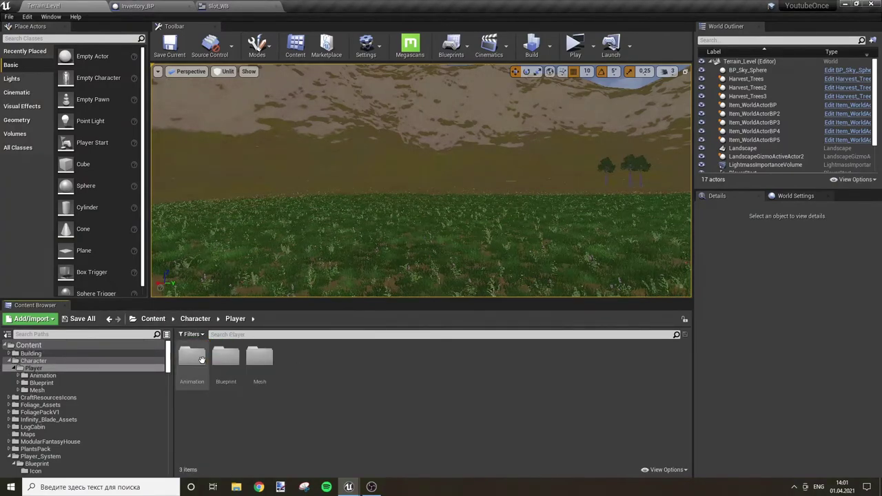
{"action": "double_click", "coordinate": [227, 356]}
{"action": "double_click", "coordinate": [270, 375]}
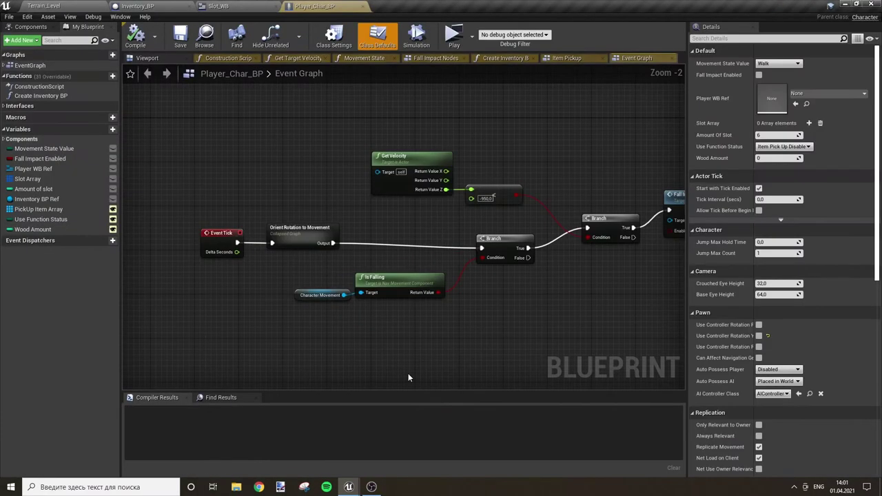
Add a Print String after Orient Rotation to Movement that prints Wood Amount
{"action": "right_click_drag", "start_coordinate": [322, 268], "coordinate": [550, 245]}
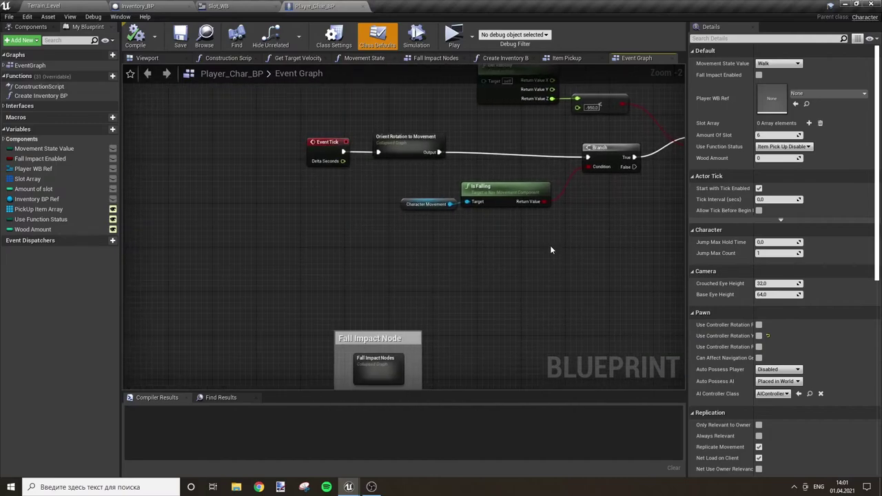
{"action": "scroll", "coordinate": [310, 269], "scroll_direction": "up", "scroll_amount": 2}
{"action": "scroll", "coordinate": [310, 269], "scroll_direction": "up", "scroll_amount": 1}
{"action": "mouse_move", "coordinate": [249, 193]}
{"action": "left_mouse_down"}
{"action": "mouse_move", "coordinate": [422, 284]}
{"action": "mouse_move", "coordinate": [236, 276]}
{"action": "mouse_move", "coordinate": [383, 267]}
{"action": "left_mouse_up"}
{"action": "left_click", "coordinate": [331, 245]}
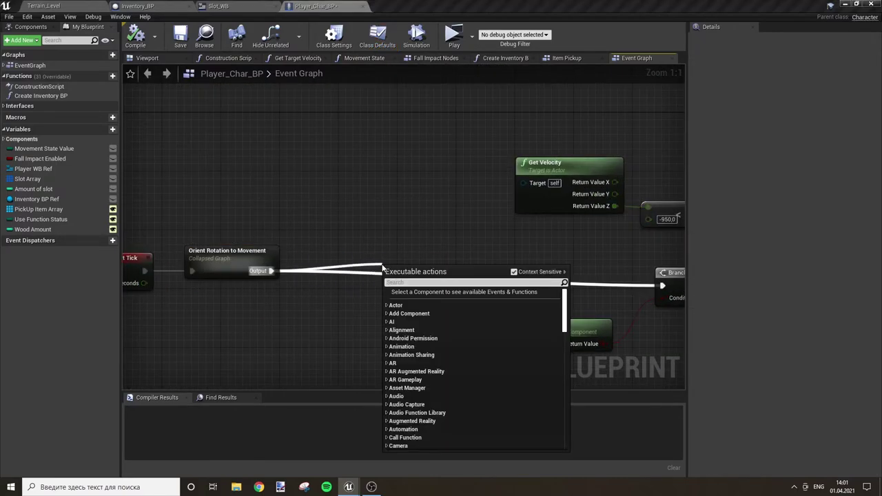
{"action": "type", "text": "pri"}
{"action": "key", "text": "Return"}
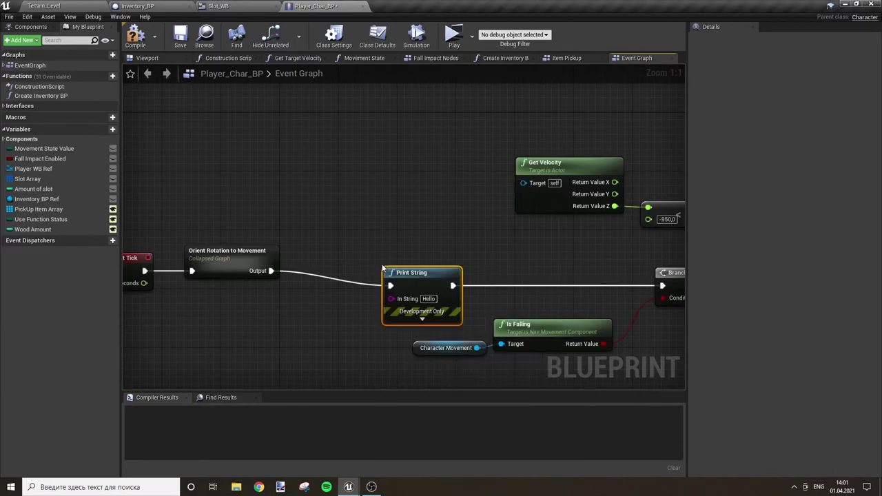
{"action": "mouse_move", "coordinate": [33, 229]}
{"action": "left_mouse_down"}
{"action": "mouse_move", "coordinate": [235, 345]}
{"action": "mouse_move", "coordinate": [392, 298]}
{"action": "left_mouse_up"}
{"action": "left_click", "coordinate": [242, 349]}
{"action": "left_click", "coordinate": [412, 320]}
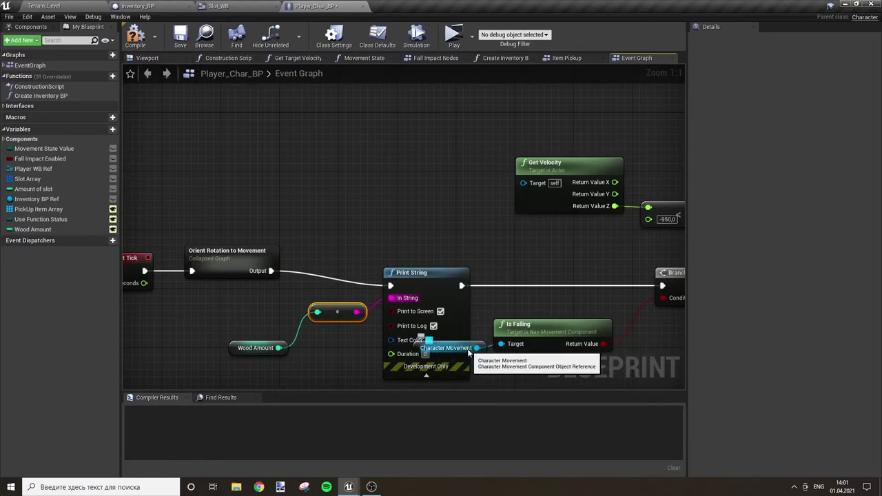
Move Print String clear of Character Movement, then compile and save Player_Char_BP
{"action": "left_click_drag", "start_coordinate": [458, 277], "coordinate": [465, 210]}
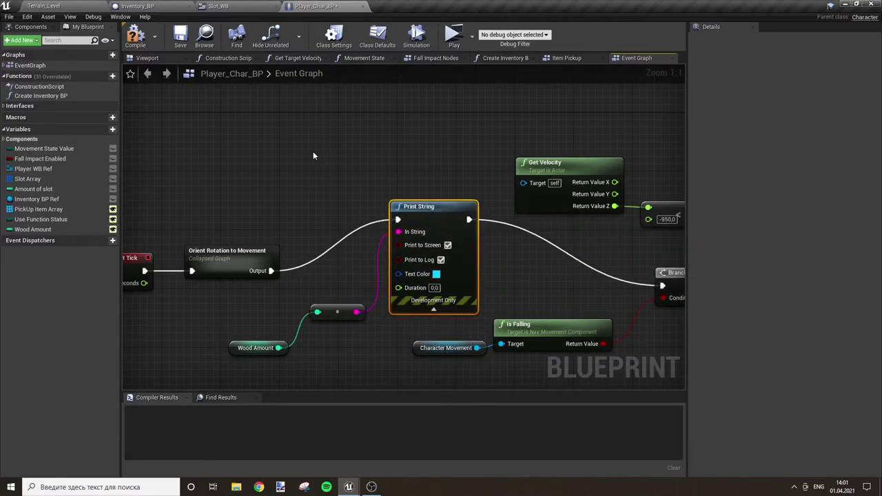
{"action": "left_click", "coordinate": [157, 377]}
{"action": "left_click", "coordinate": [135, 36]}
{"action": "left_click", "coordinate": [179, 36]}
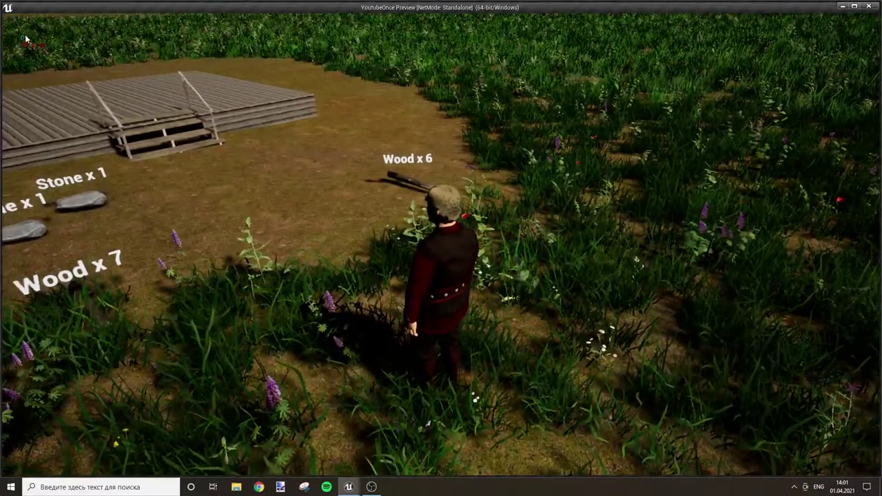
Open the inventory and use up the Wood in the middle, top-left and top-right slots
{"action": "left_click", "coordinate": [25, 40]}
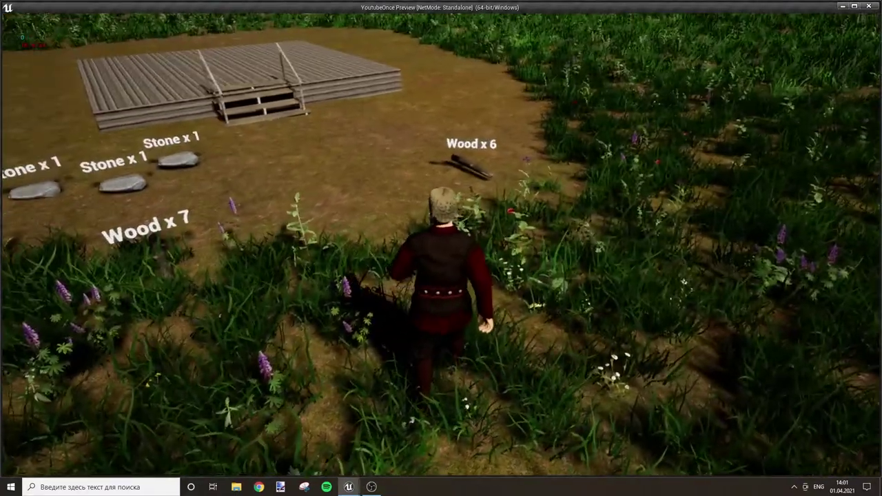
{"action": "key", "text": "w"}
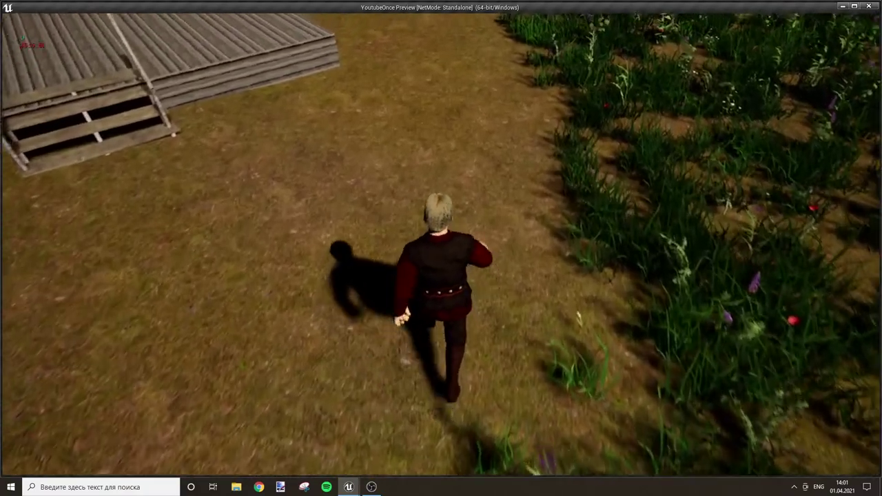
{"action": "key", "text": "i"}
{"action": "mouse_move", "coordinate": [420, 219]}
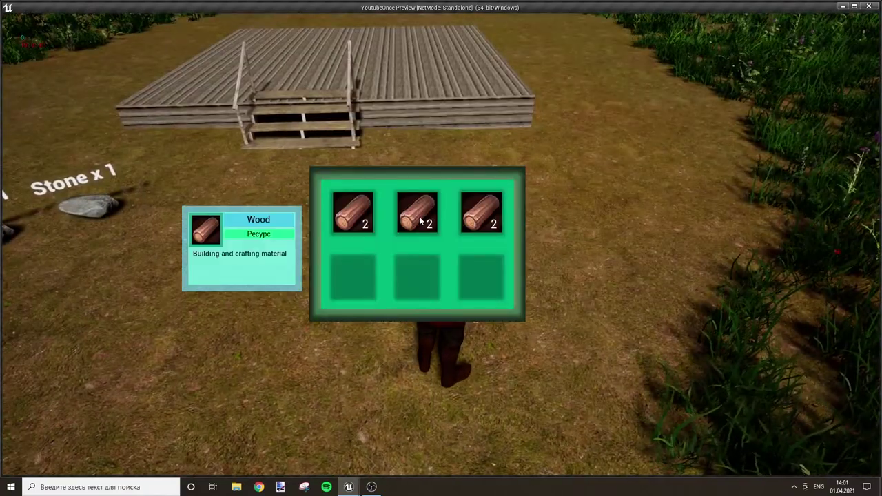
{"action": "left_click", "coordinate": [420, 220]}
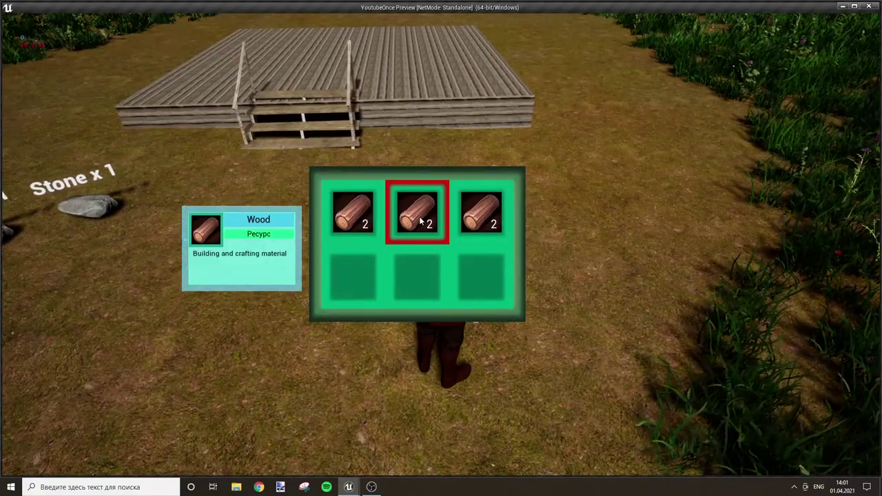
{"action": "left_click", "coordinate": [419, 220]}
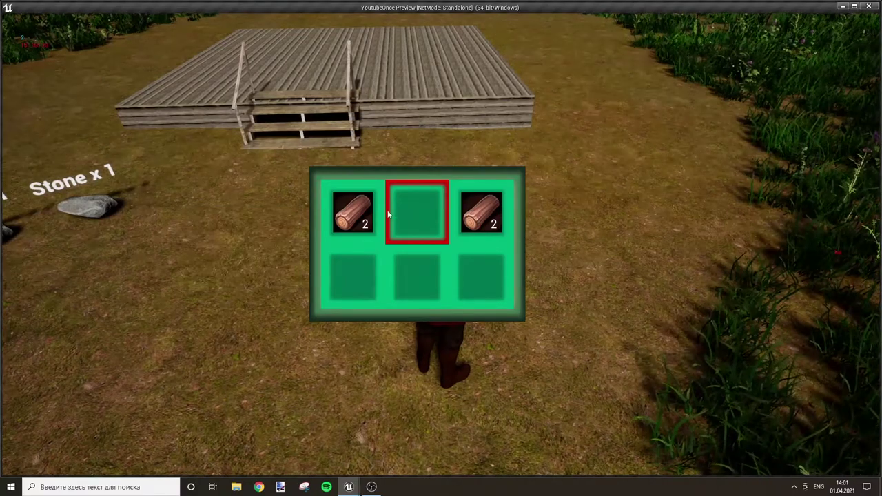
{"action": "left_click", "coordinate": [427, 257]}
{"action": "mouse_move", "coordinate": [350, 215]}
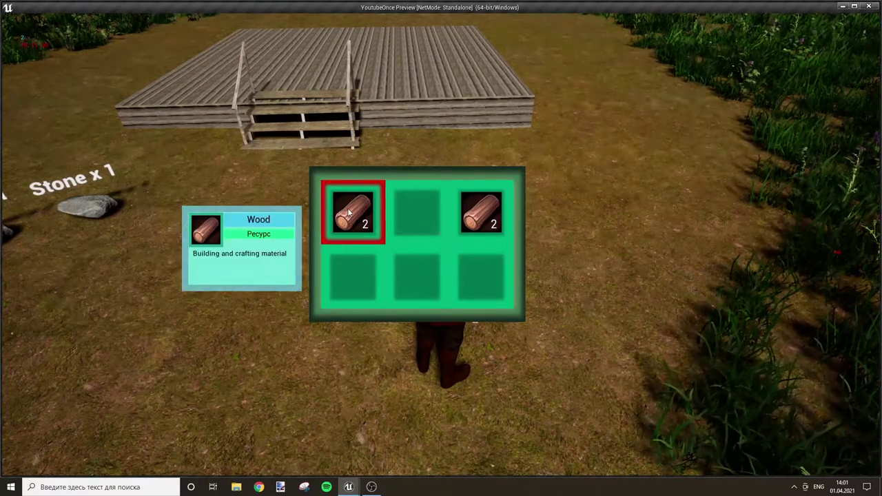
{"action": "left_click", "coordinate": [349, 214]}
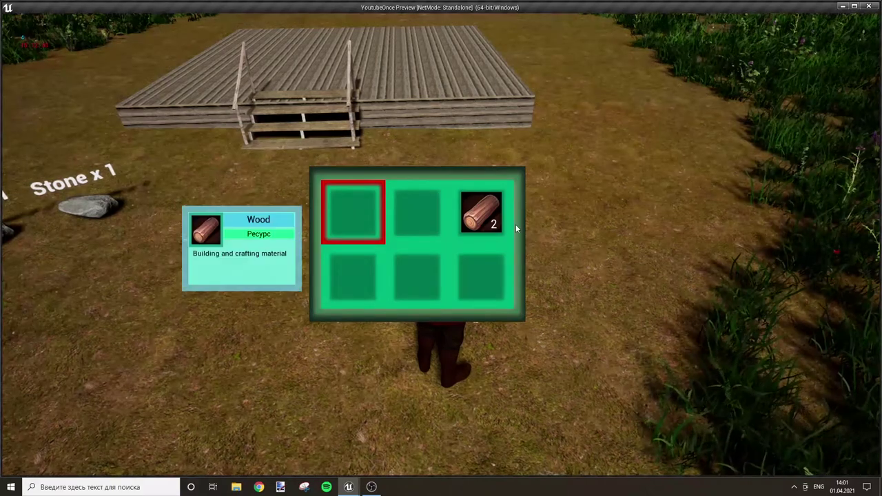
{"action": "left_click", "coordinate": [487, 214]}
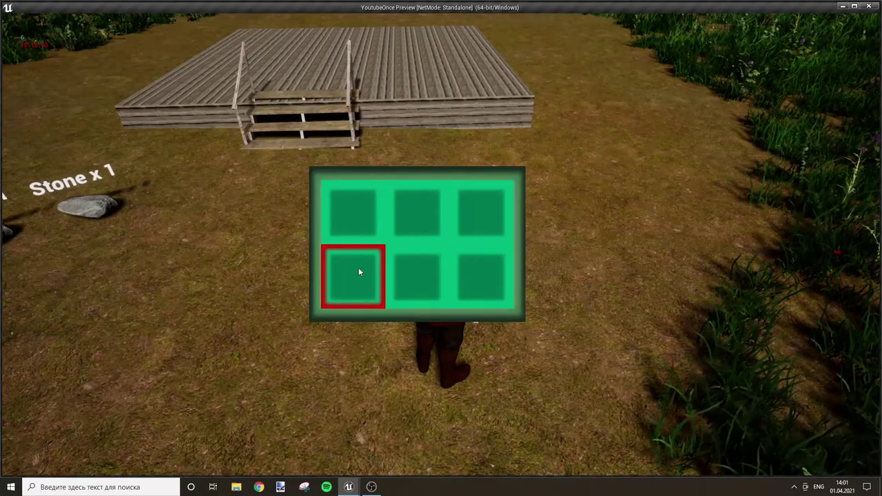
Collect more pickups, then use the lone Wood and every Wood in the stack
{"action": "key", "text": "Tab"}
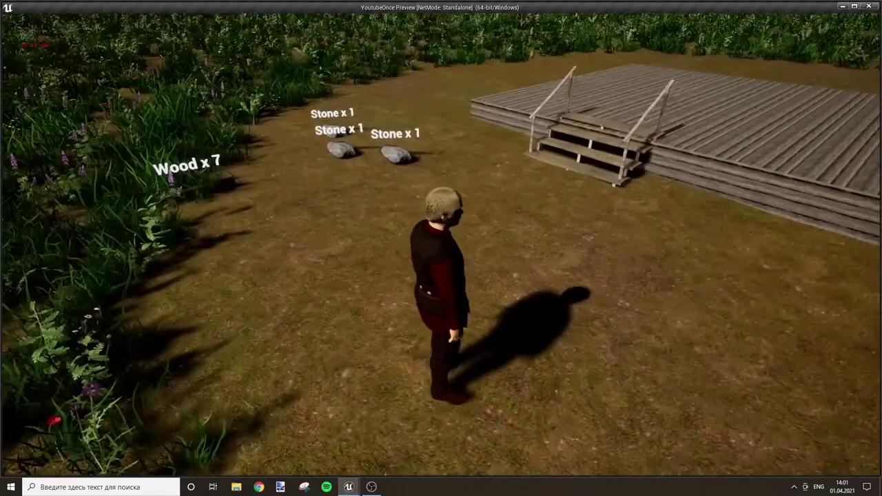
{"action": "key", "text": "w"}
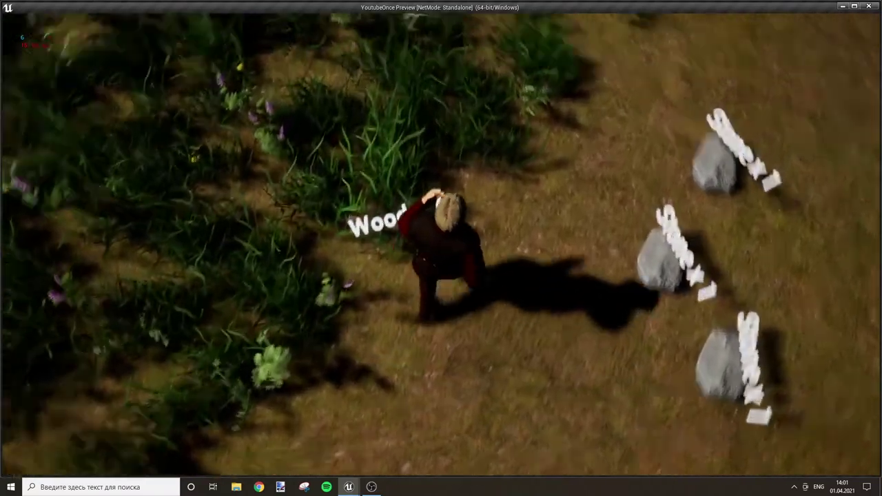
{"action": "key", "text": "Tab"}
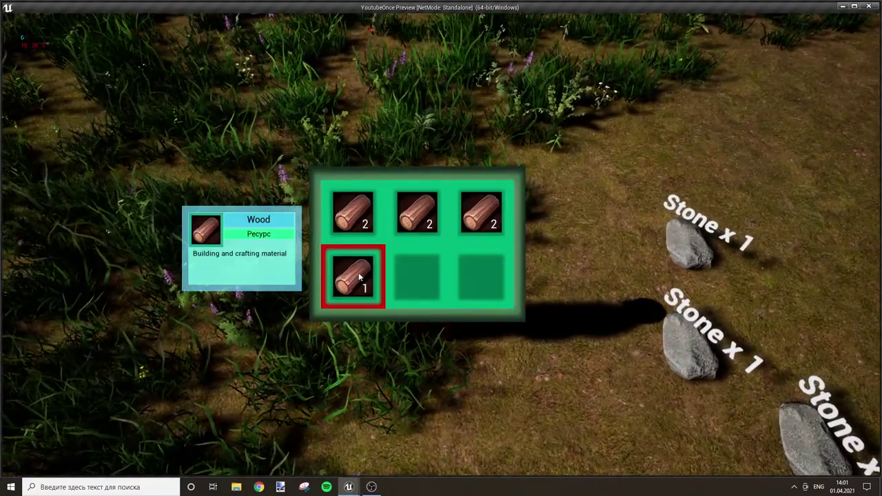
{"action": "left_click", "coordinate": [353, 277]}
{"action": "left_click", "coordinate": [430, 219]}
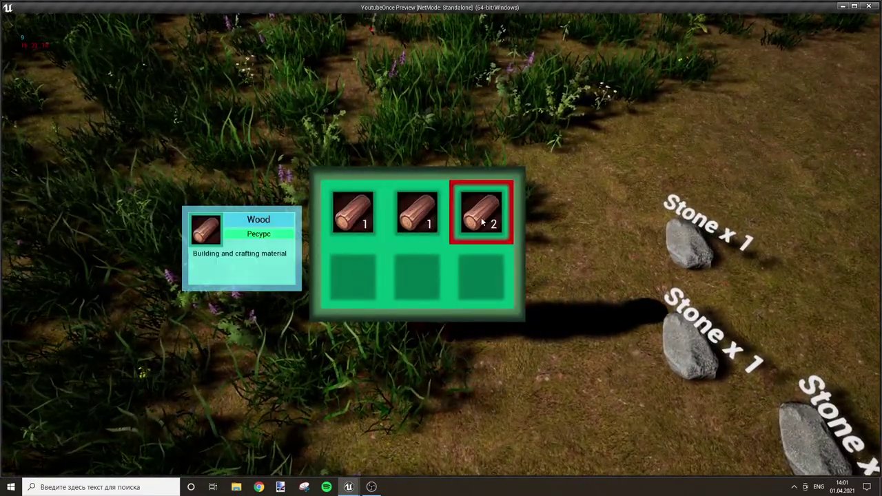
{"action": "left_click", "coordinate": [480, 216]}
{"action": "left_click", "coordinate": [421, 219]}
{"action": "left_click", "coordinate": [360, 208]}
{"action": "left_click", "coordinate": [468, 216]}
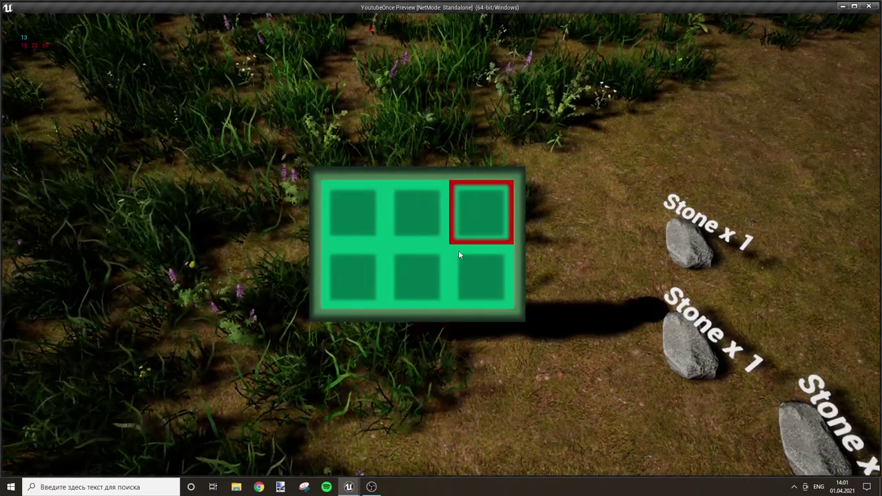
{"action": "key", "text": "i"}
Walk toward the house, use the Stone in the first slot, and end play
{"action": "key", "text": "w"}
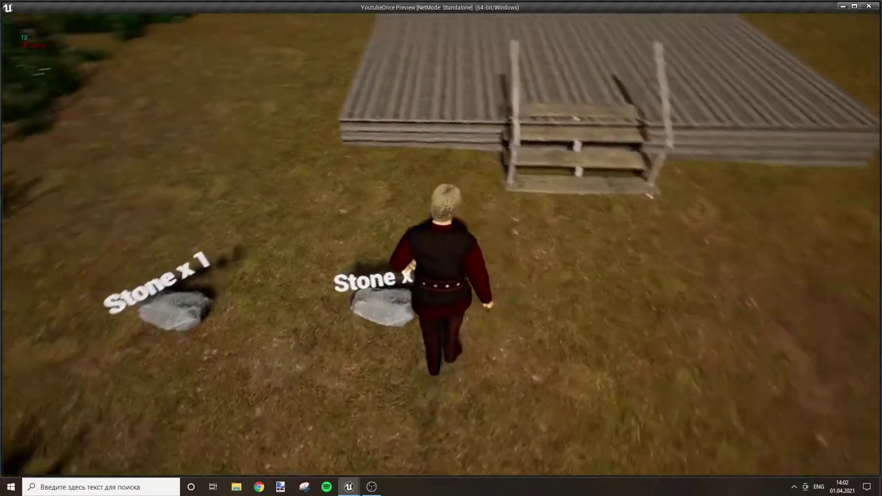
{"action": "key", "text": "i"}
{"action": "left_click", "coordinate": [372, 219]}
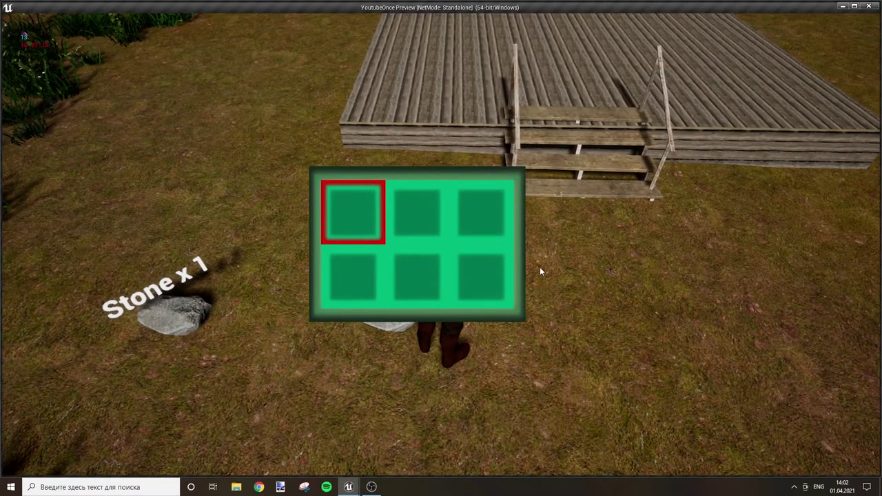
{"action": "key", "text": "i"}
{"action": "key", "text": "Escape"}
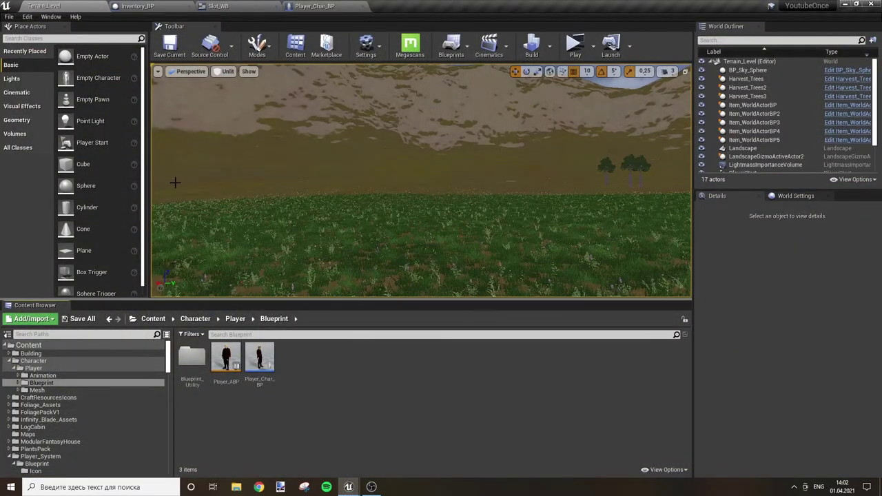
Look over the Slot_WB, Inventory_BP Use Item Func and Player_Char_BP graphs, ending on Slot_WB's handler
{"action": "left_click", "coordinate": [216, 6]}
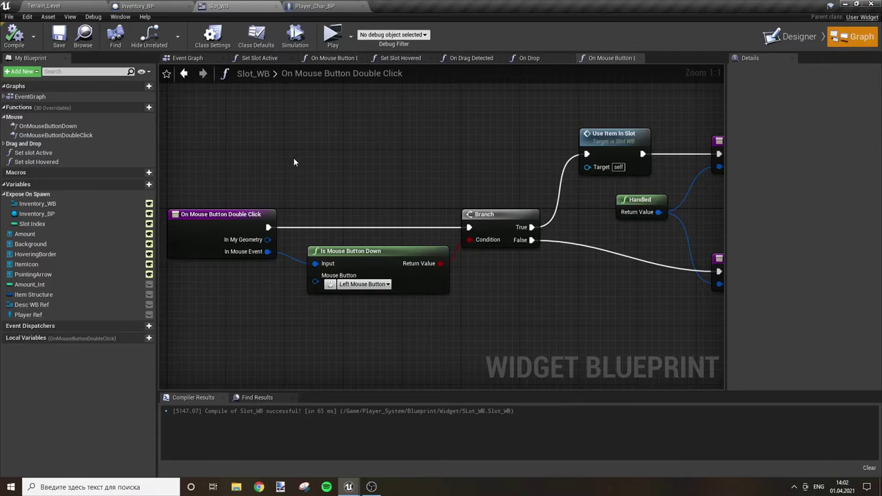
{"action": "right_click_drag", "start_coordinate": [441, 165], "coordinate": [459, 132]}
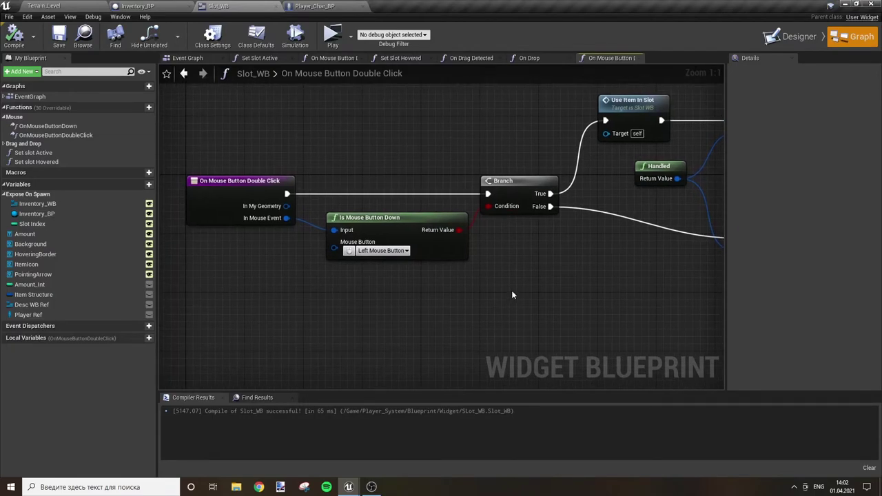
{"action": "left_click", "coordinate": [138, 7]}
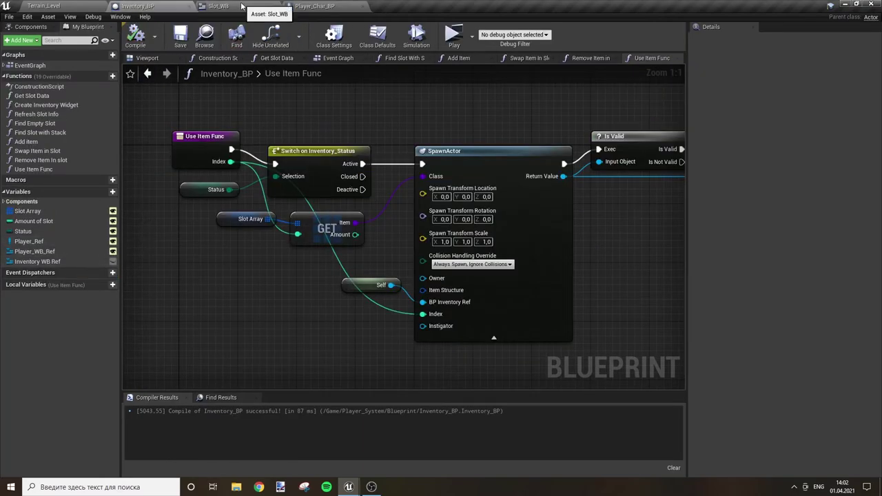
{"action": "left_click", "coordinate": [317, 6]}
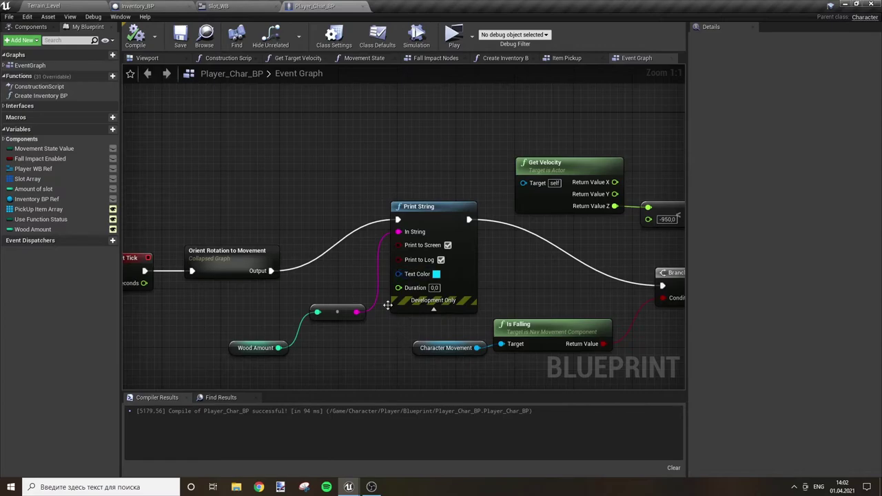
{"action": "left_click", "coordinate": [209, 6]}
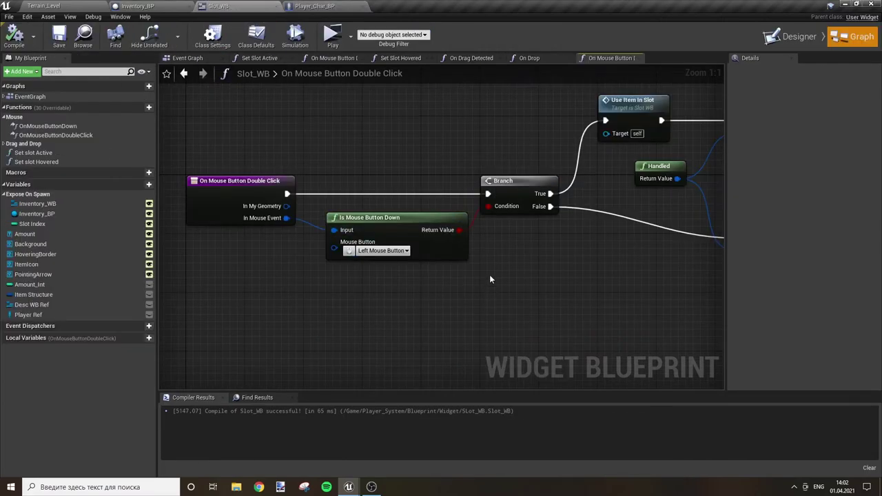
Add an AND node off Is Mouse Button Down's result, then delete it again
{"action": "left_click_drag", "start_coordinate": [458, 229], "coordinate": [504, 266]}
{"action": "type", "text": "and"}
{"action": "key", "text": "Return"}
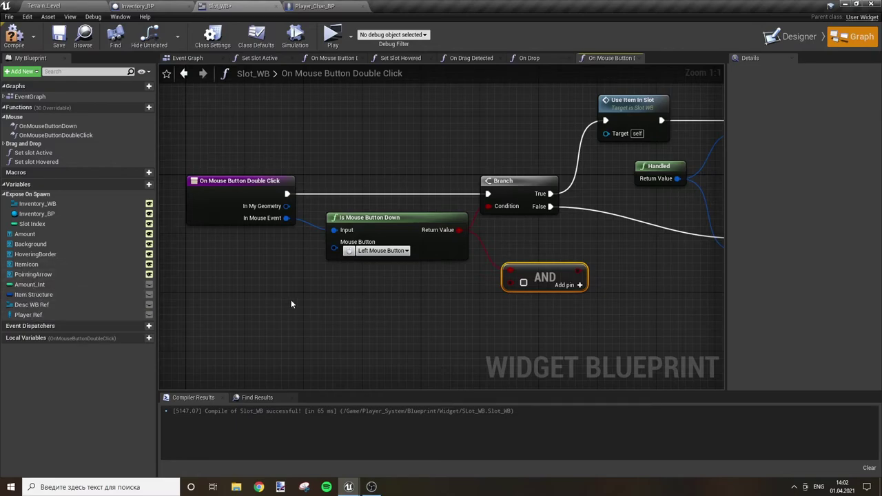
{"action": "mouse_move", "coordinate": [290, 301]}
{"action": "right_mouse_down"}
{"action": "mouse_move", "coordinate": [310, 288]}
{"action": "mouse_move", "coordinate": [303, 291]}
{"action": "right_mouse_up"}
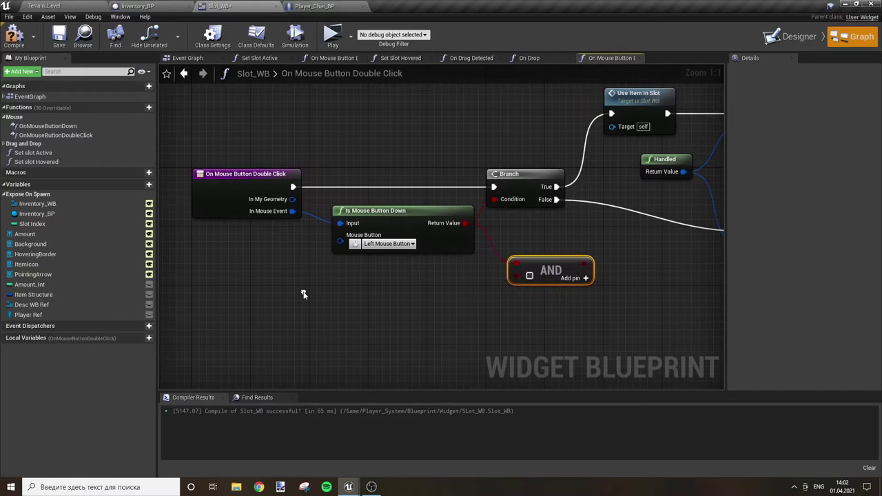
{"action": "left_click", "coordinate": [394, 230]}
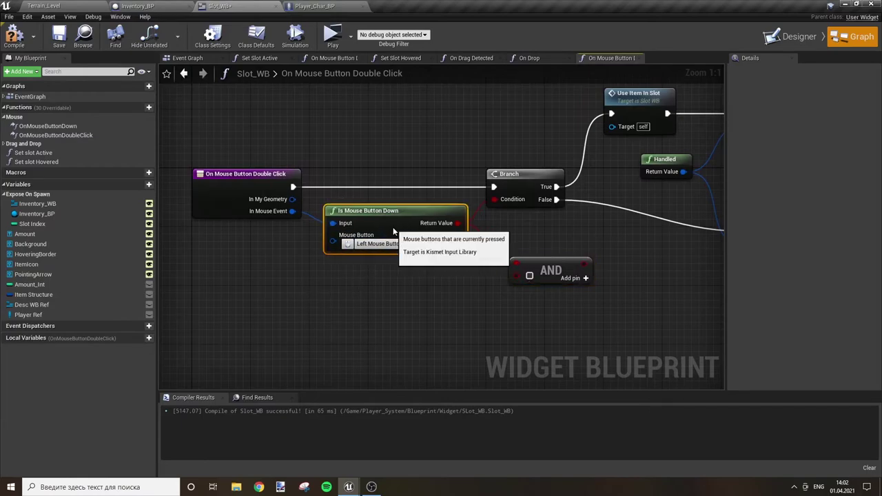
{"action": "left_click", "coordinate": [548, 273]}
{"action": "key", "text": "Delete"}
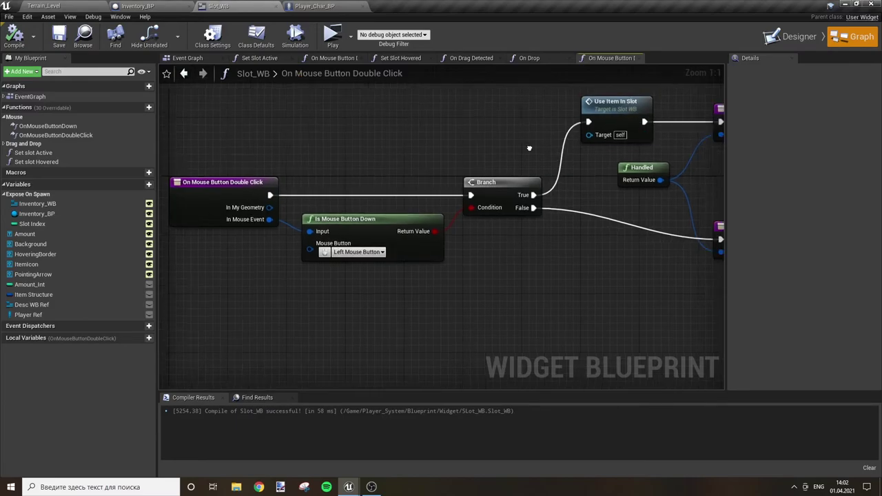
{"action": "right_click_drag", "start_coordinate": [529, 148], "coordinate": [356, 188]}
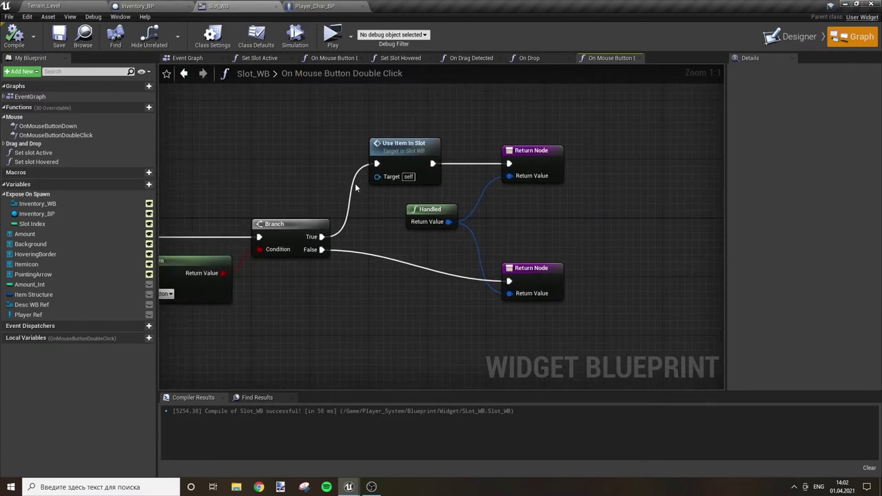
Follow Use Item Func into Item_MasterBP's Use Item event, showing Remove Item in Slot, Item Effect and DestroyActor
{"action": "left_click", "coordinate": [210, 60]}
{"action": "right_click_drag", "start_coordinate": [425, 298], "coordinate": [452, 263]}
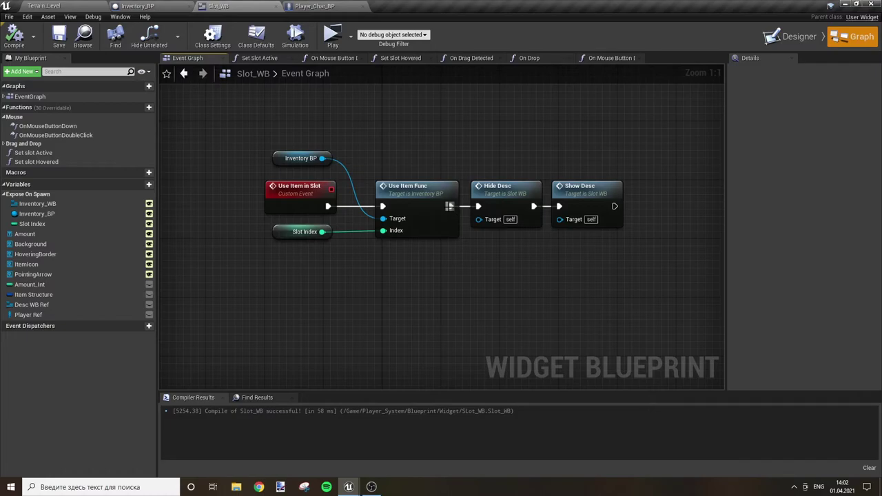
{"action": "double_click", "coordinate": [417, 194]}
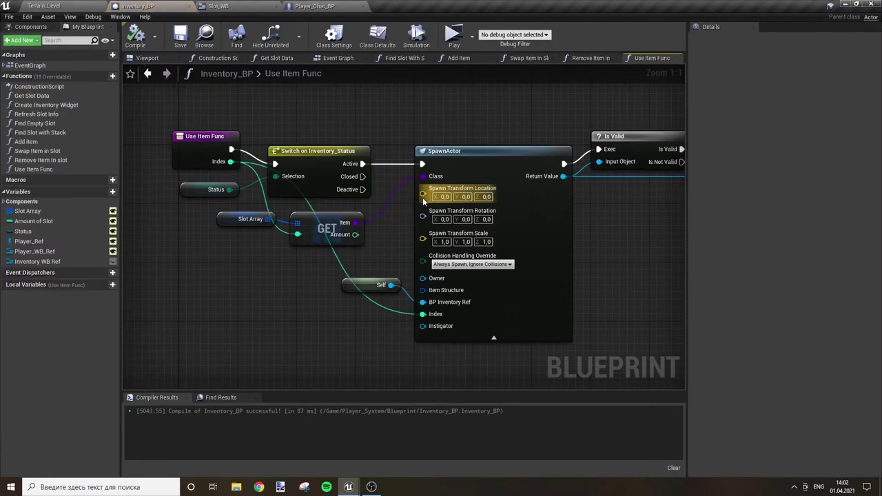
{"action": "scroll", "coordinate": [352, 292], "scroll_direction": "down", "scroll_amount": 1}
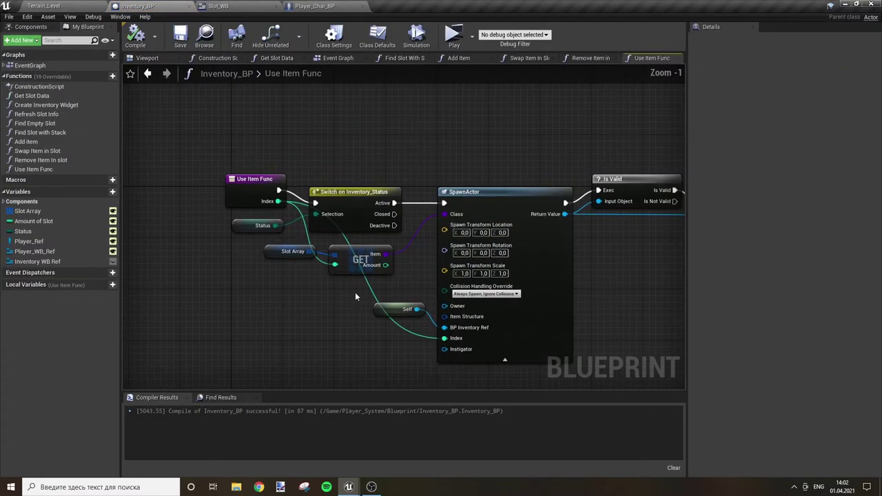
{"action": "right_click_drag", "start_coordinate": [500, 298], "coordinate": [506, 184]}
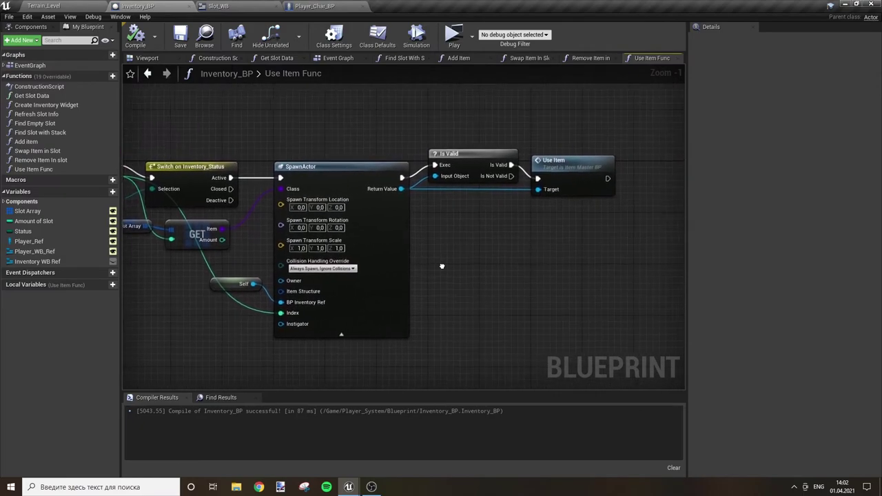
{"action": "double_click", "coordinate": [506, 183]}
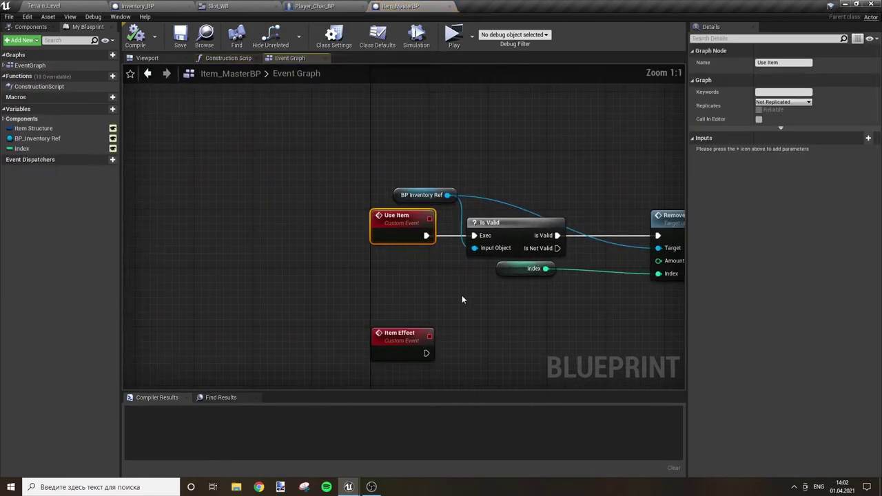
{"action": "right_click_drag", "start_coordinate": [372, 266], "coordinate": [289, 258]}
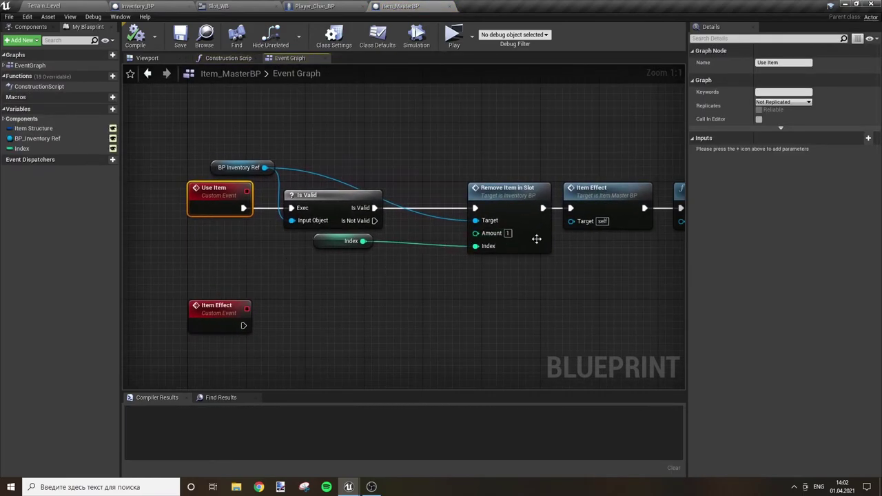
{"action": "right_click_drag", "start_coordinate": [536, 238], "coordinate": [683, 247]}
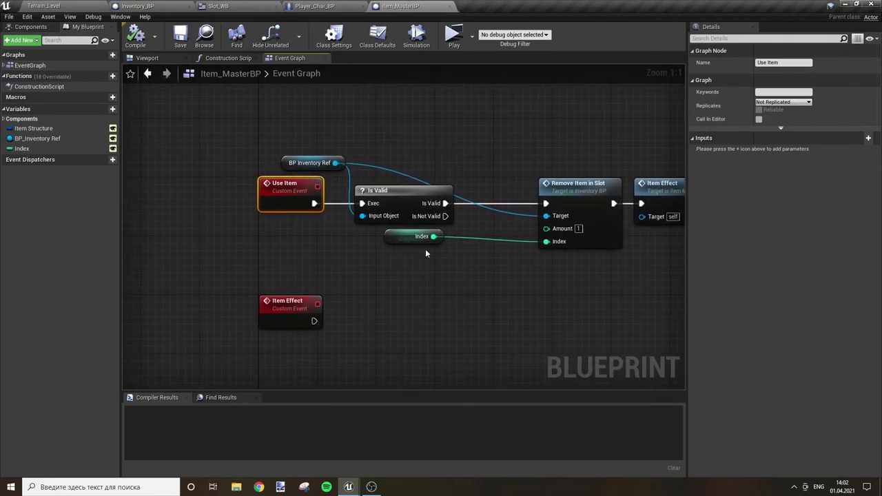
{"action": "right_click_drag", "start_coordinate": [425, 254], "coordinate": [376, 284]}
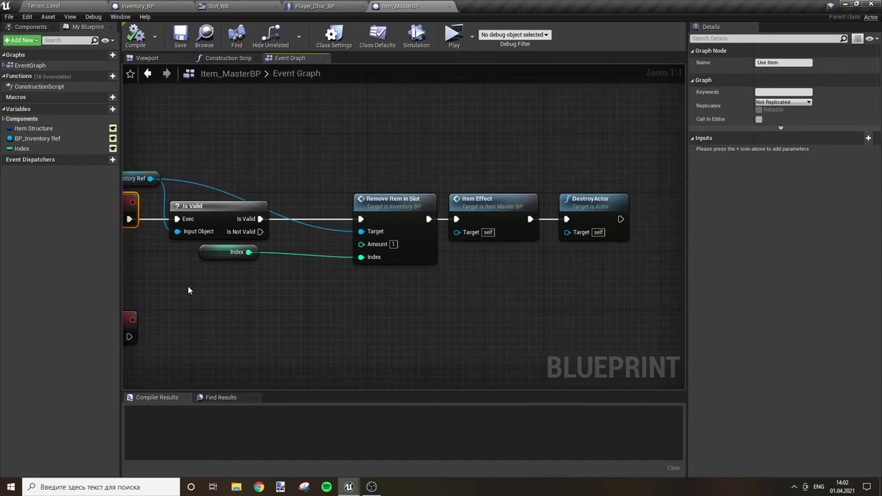
{"action": "right_click_drag", "start_coordinate": [188, 290], "coordinate": [308, 286]}
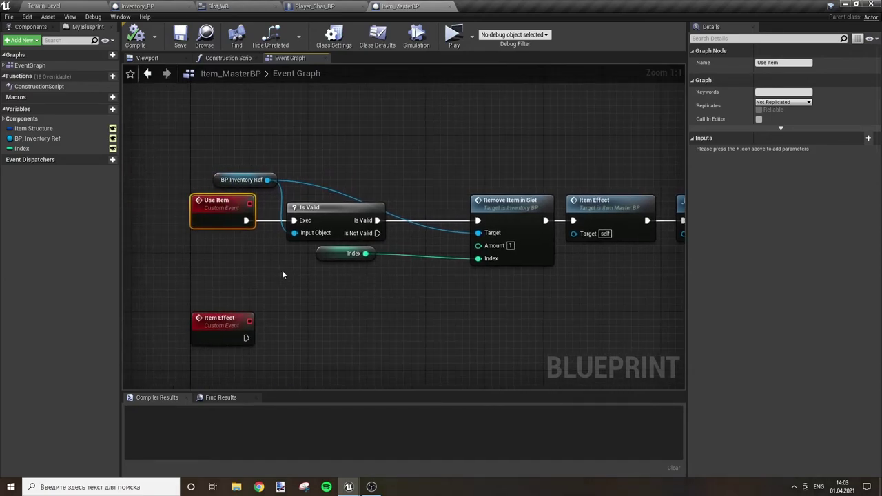
Insert a Branch on Is Valid whose True output drives Remove Item in Slot
{"action": "left_click", "coordinate": [293, 221], "text": "ctrl"}
{"action": "left_click", "coordinate": [332, 258], "text": "ctrl"}
{"action": "left_click_drag", "start_coordinate": [334, 260], "coordinate": [186, 260]}
{"action": "left_click", "coordinate": [340, 172]}
{"action": "left_click", "coordinate": [344, 186]}
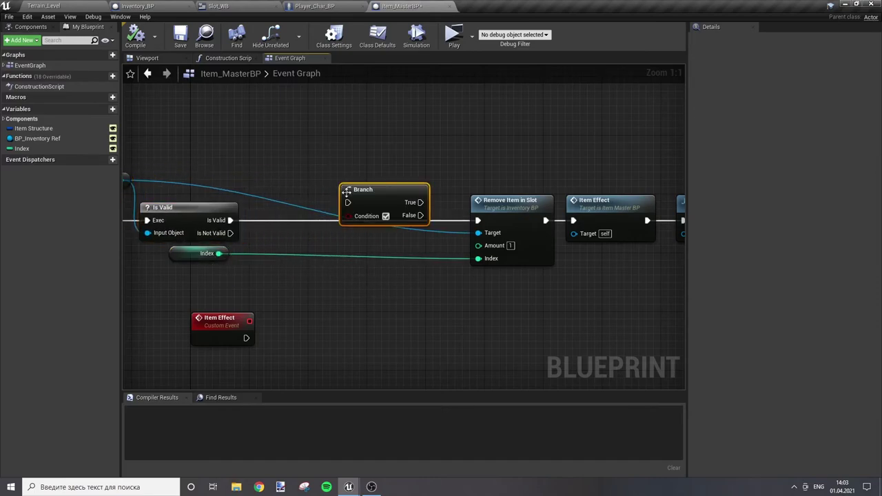
{"action": "left_click_drag", "start_coordinate": [352, 203], "coordinate": [230, 220]}
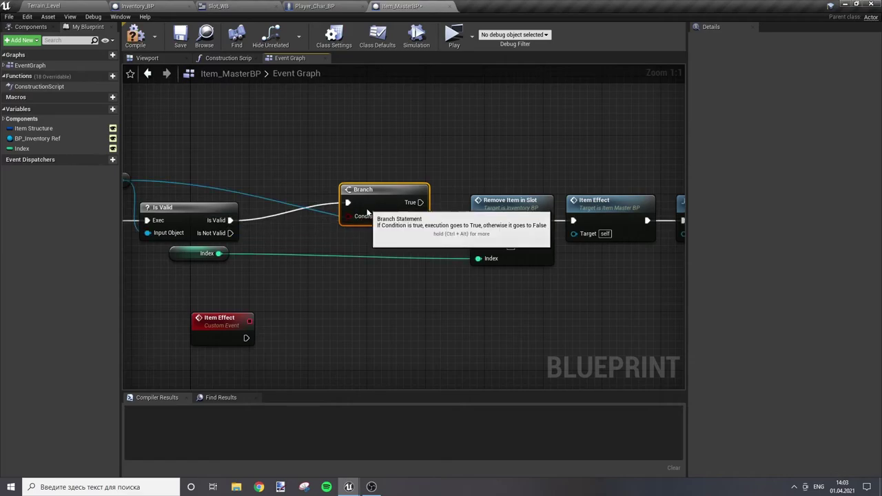
{"action": "mouse_move", "coordinate": [363, 208]}
{"action": "left_mouse_down"}
{"action": "mouse_move", "coordinate": [348, 231]}
{"action": "mouse_move", "coordinate": [340, 223]}
{"action": "left_mouse_up"}
{"action": "left_click_drag", "start_coordinate": [396, 220], "coordinate": [478, 221]}
{"action": "left_click", "coordinate": [445, 266]}
Move the Item Effect event below the Use Item chain and select the Index getter
{"action": "right_click_drag", "start_coordinate": [368, 312], "coordinate": [462, 275]}
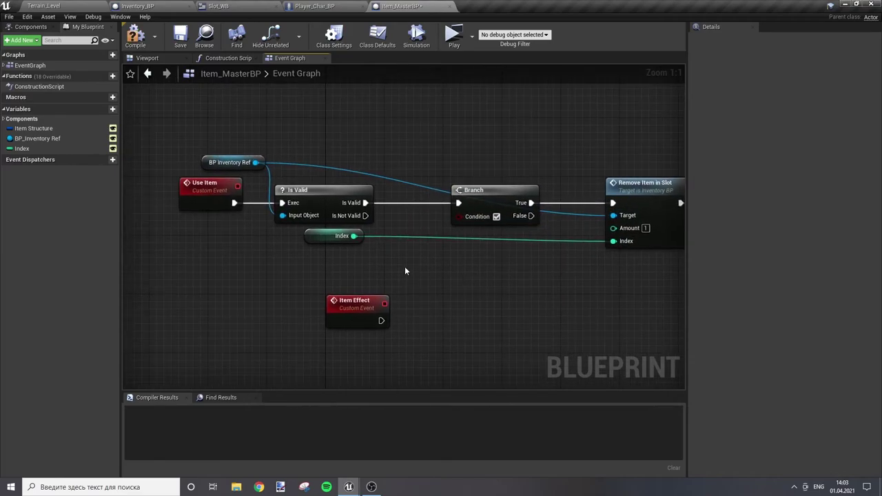
{"action": "left_click_drag", "start_coordinate": [355, 301], "coordinate": [186, 323]}
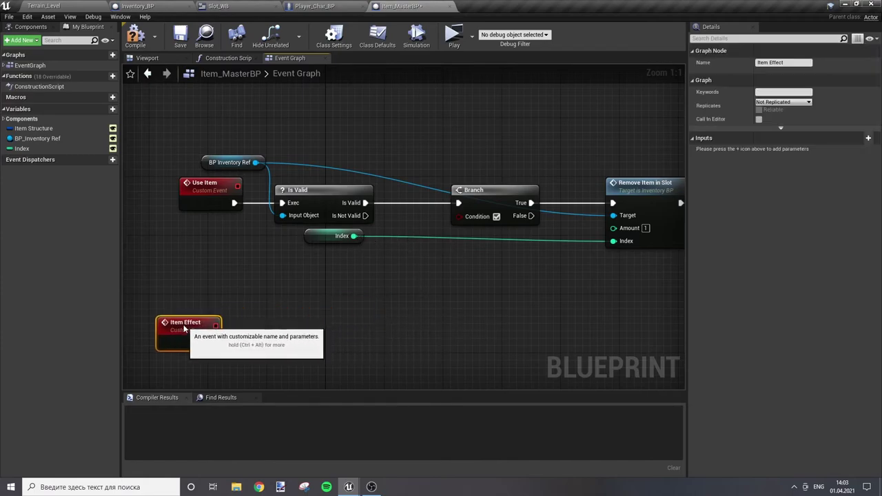
{"action": "left_click", "coordinate": [255, 297]}
{"action": "left_click", "coordinate": [332, 237]}
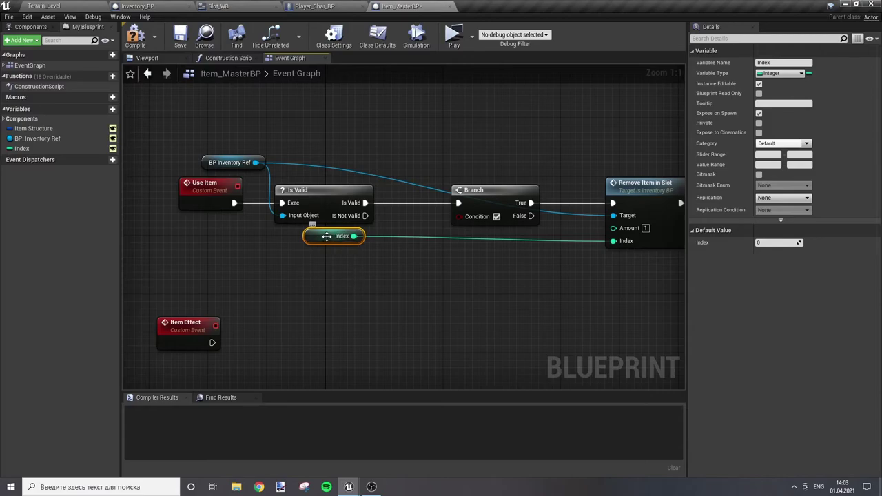
Get Slot Array from BP Inventory Ref and add a GET element node beside Index
{"action": "mouse_move", "coordinate": [326, 236]}
{"action": "left_mouse_down"}
{"action": "mouse_move", "coordinate": [297, 273]}
{"action": "mouse_move", "coordinate": [407, 285]}
{"action": "left_mouse_up"}
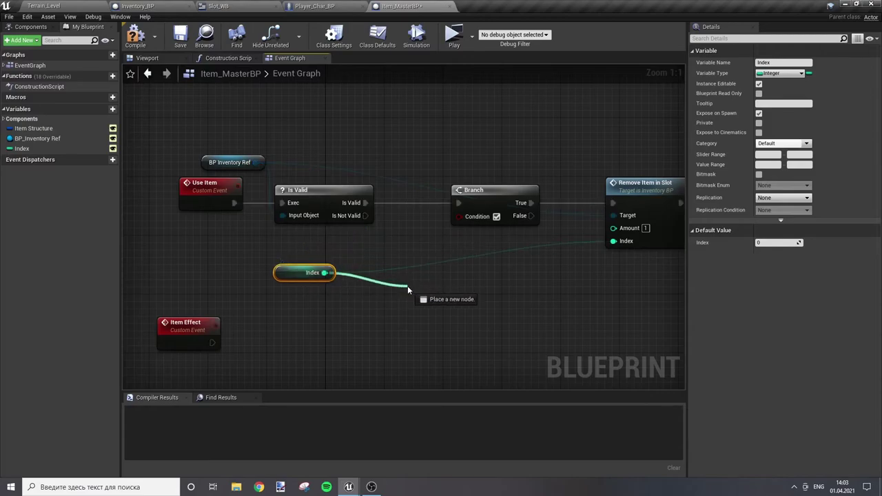
{"action": "left_click", "coordinate": [391, 270]}
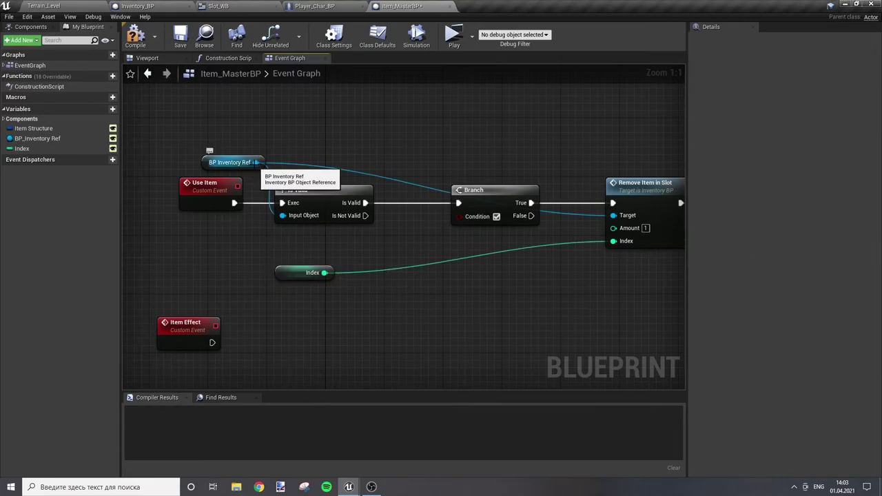
{"action": "left_click_drag", "start_coordinate": [255, 162], "coordinate": [363, 249]}
{"action": "type", "text": "get"}
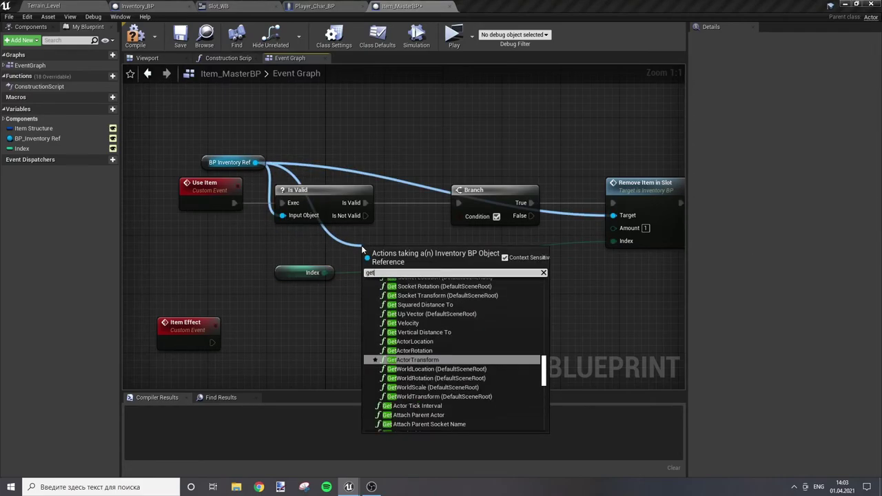
{"action": "type", "text": " slot"}
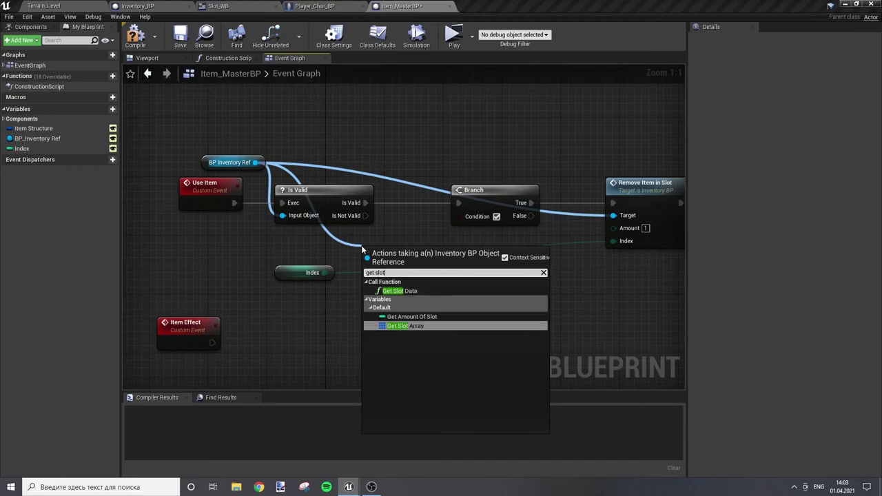
{"action": "left_click", "coordinate": [405, 325]}
{"action": "mouse_move", "coordinate": [401, 252]}
{"action": "left_mouse_down"}
{"action": "mouse_move", "coordinate": [304, 253]}
{"action": "mouse_move", "coordinate": [418, 287]}
{"action": "mouse_move", "coordinate": [324, 273]}
{"action": "left_mouse_up"}
{"action": "type", "text": "get"}
{"action": "key", "text": "Return"}
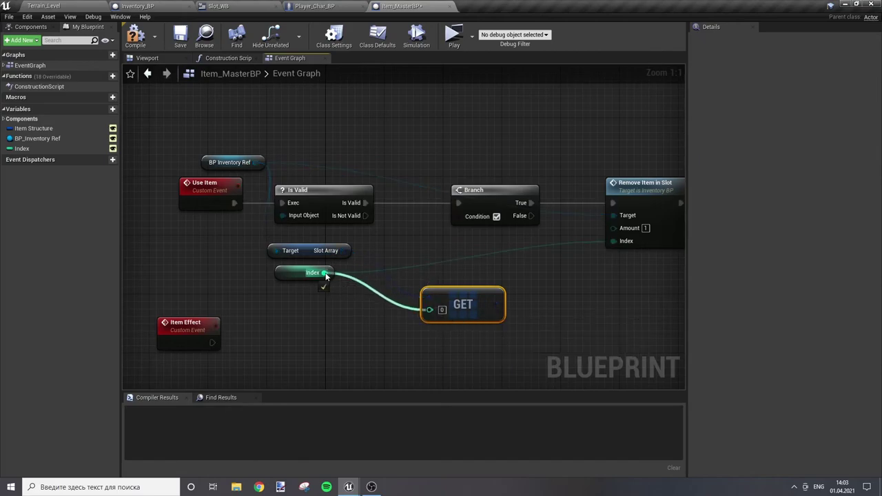
{"action": "left_click_drag", "start_coordinate": [470, 305], "coordinate": [441, 284]}
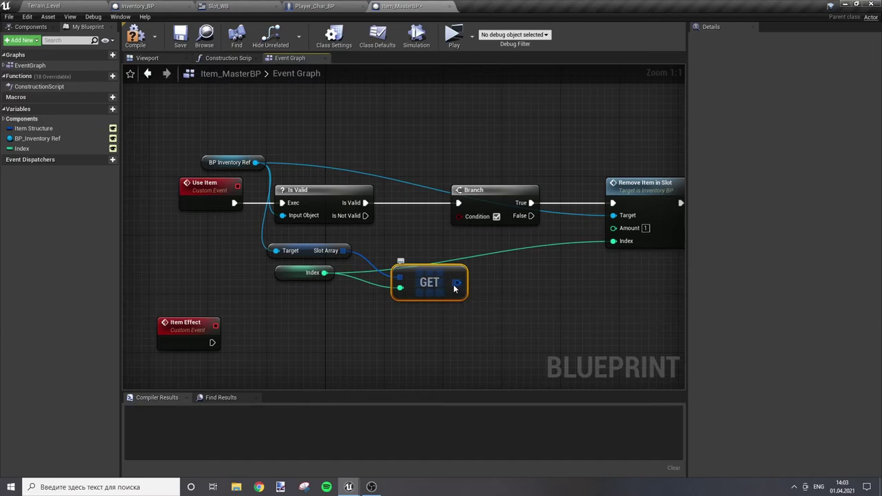
Split the GET node's output struct into Item and Amount pins
{"action": "left_click_drag", "start_coordinate": [456, 282], "coordinate": [497, 286]}
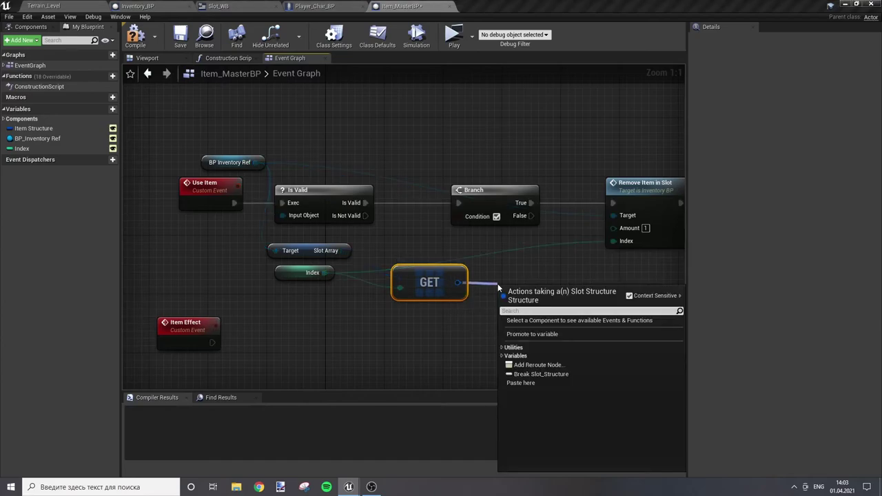
{"action": "type", "text": "ge"}
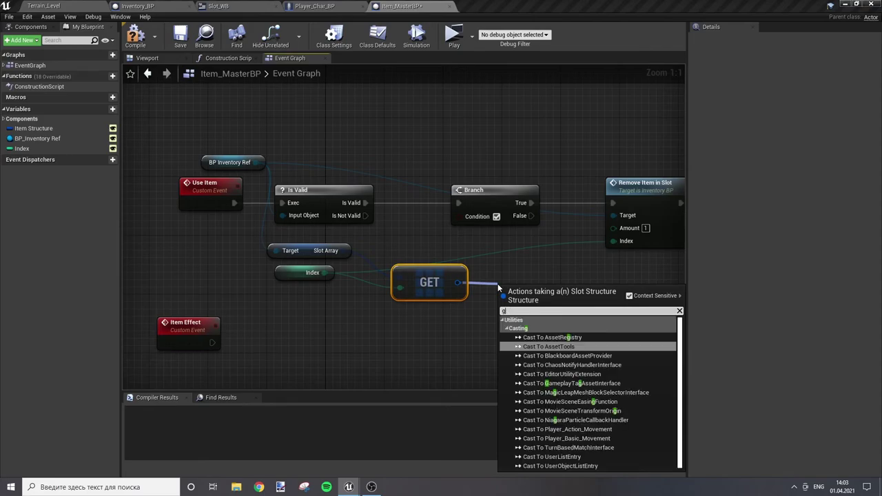
{"action": "key", "text": "BackSpace"}
{"action": "key", "text": "BackSpace"}
{"action": "key", "text": "BackSpace"}
{"action": "type", "text": "get"}
{"action": "key", "text": "BackSpace"}
{"action": "key", "text": "BackSpace"}
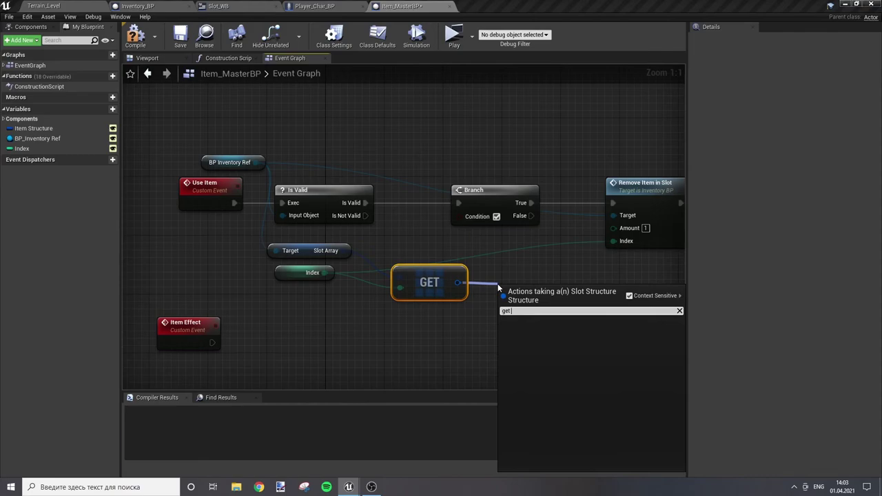
{"action": "key", "text": "BackSpace"}
{"action": "key", "text": "BackSpace"}
{"action": "key", "text": "BackSpace"}
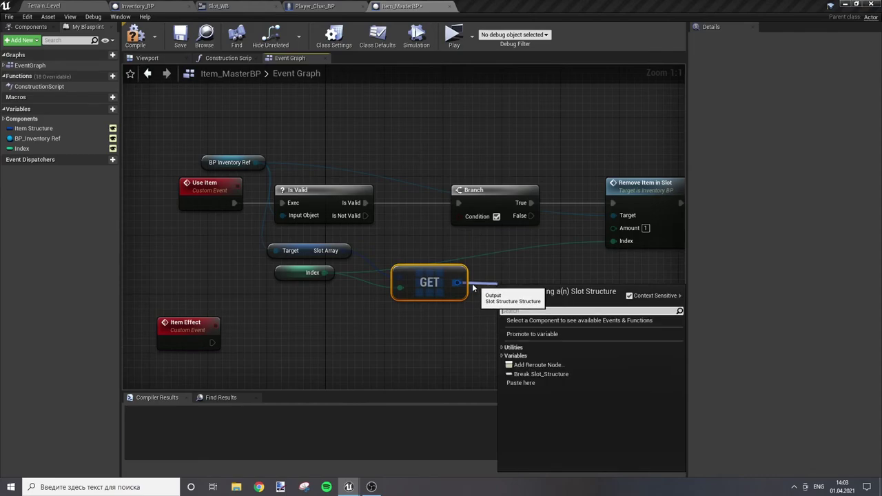
{"action": "key", "text": "Escape"}
{"action": "right_click", "coordinate": [457, 282]}
{"action": "left_click", "coordinate": [487, 314]}
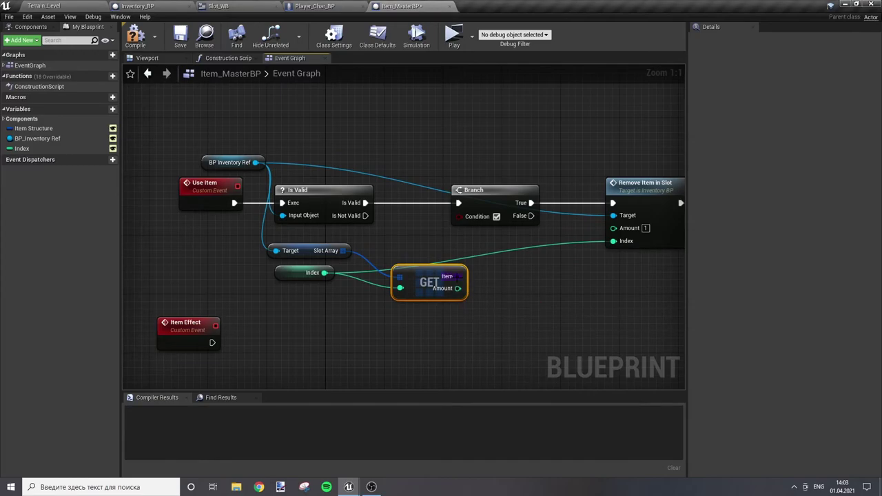
{"action": "left_click_drag", "start_coordinate": [458, 276], "coordinate": [503, 292]}
Add a Get Class Defaults node near the Item Effect call in Use Item
{"action": "type", "text": "get"}
{"action": "key", "text": "Up"}
{"action": "key", "text": "Up"}
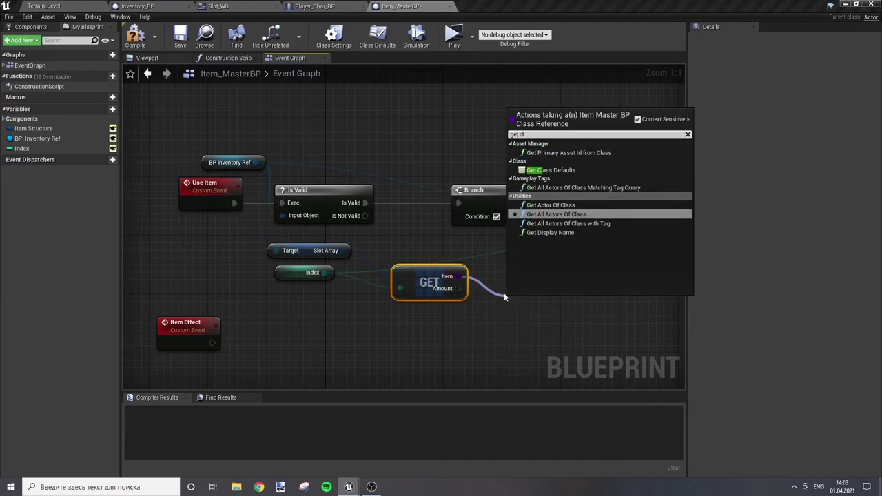
{"action": "key", "text": "Up"}
{"action": "key", "text": "Up"}
{"action": "key", "text": "Up"}
{"action": "key", "text": "Return"}
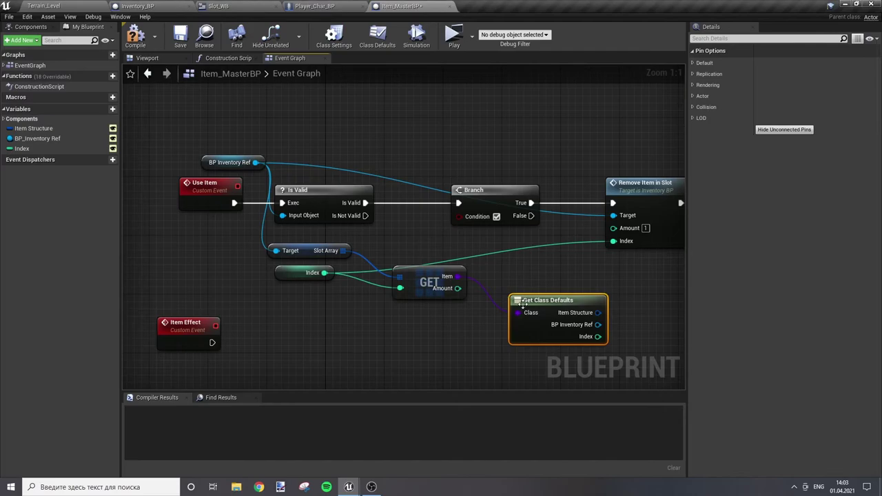
{"action": "left_click_drag", "start_coordinate": [523, 304], "coordinate": [487, 274]}
{"action": "right_click_drag", "start_coordinate": [591, 339], "coordinate": [445, 278]}
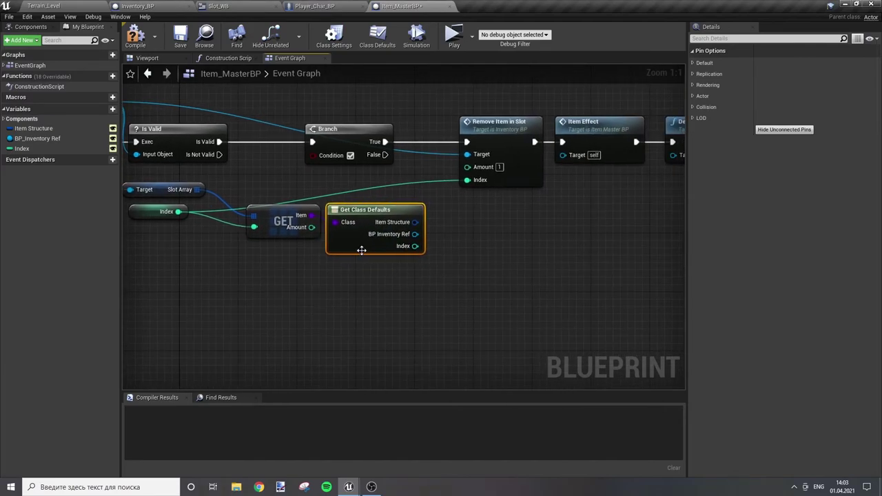
{"action": "left_click_drag", "start_coordinate": [361, 250], "coordinate": [375, 250]}
Split the Item Structure pin and wire Can be Used into the Branch Condition
{"action": "left_click_drag", "start_coordinate": [429, 222], "coordinate": [480, 264]}
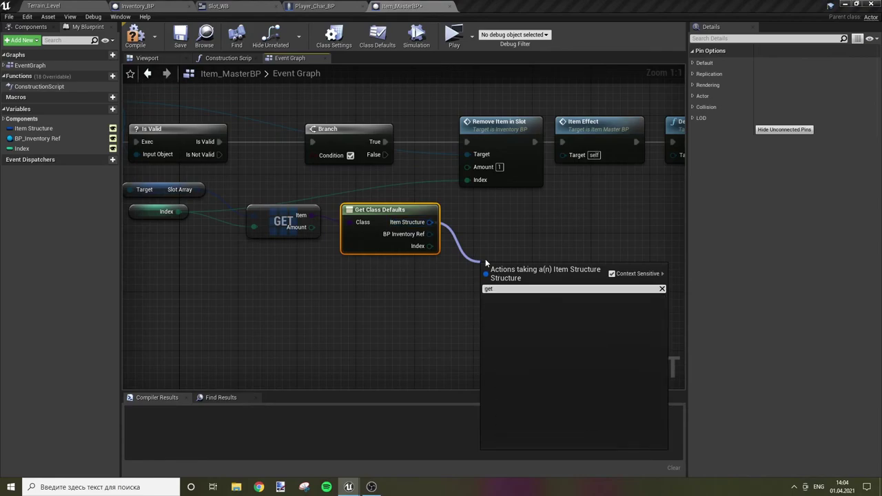
{"action": "left_click", "coordinate": [485, 258]}
{"action": "right_click", "coordinate": [423, 223]}
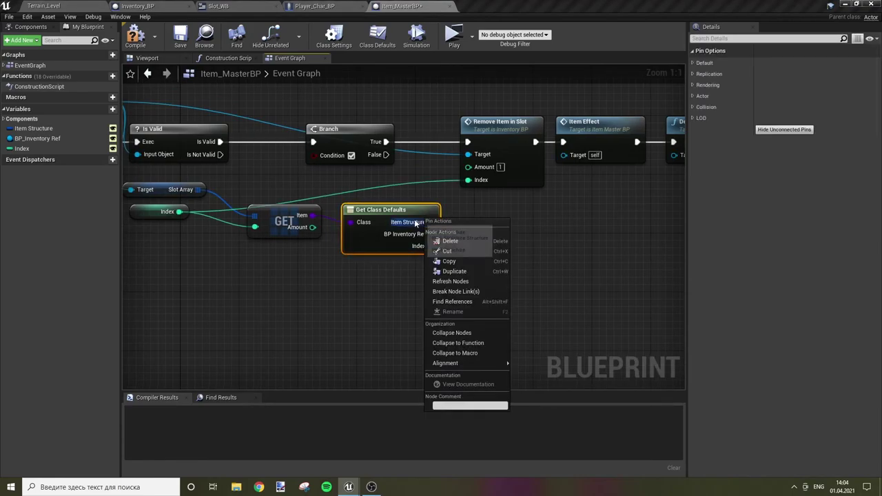
{"action": "right_click", "coordinate": [414, 222]}
{"action": "left_click", "coordinate": [437, 243]}
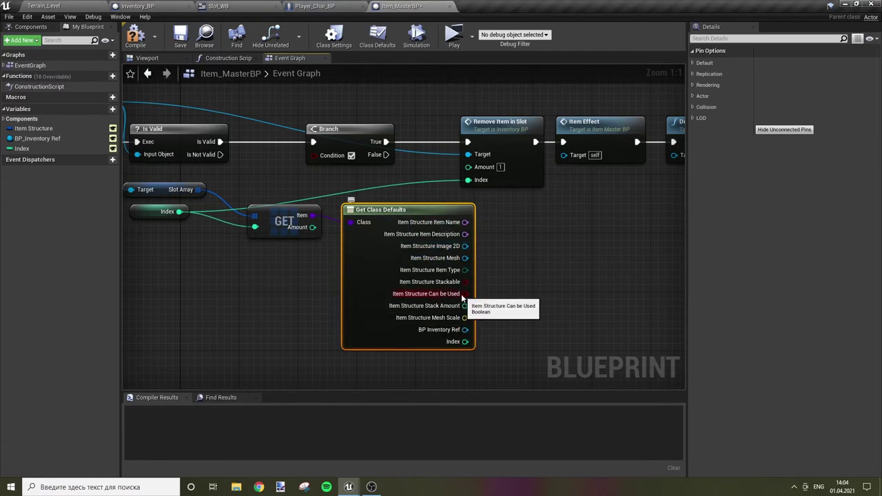
{"action": "left_click_drag", "start_coordinate": [465, 293], "coordinate": [313, 154]}
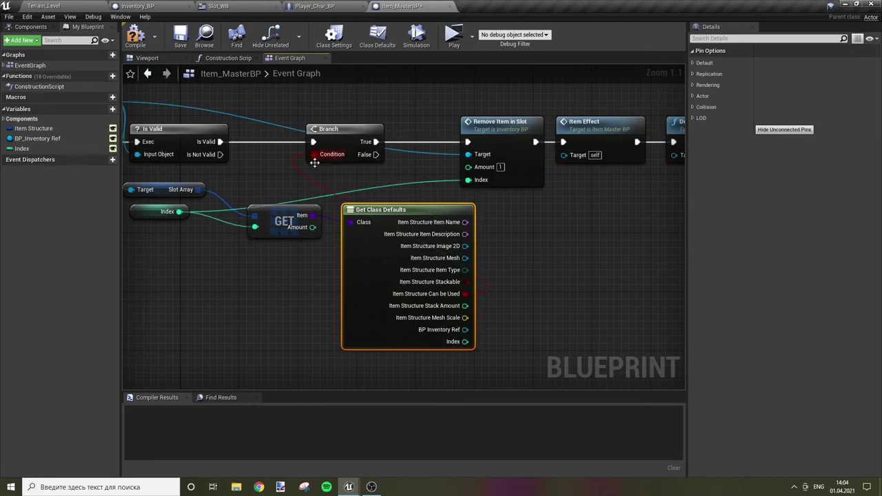
Duplicate the BP Inventory Ref getter and feed the copy into Slot Array's Target
{"action": "left_click", "coordinate": [271, 174]}
{"action": "right_click_drag", "start_coordinate": [272, 180], "coordinate": [384, 220]}
{"action": "right_click_drag", "start_coordinate": [281, 202], "coordinate": [395, 255]}
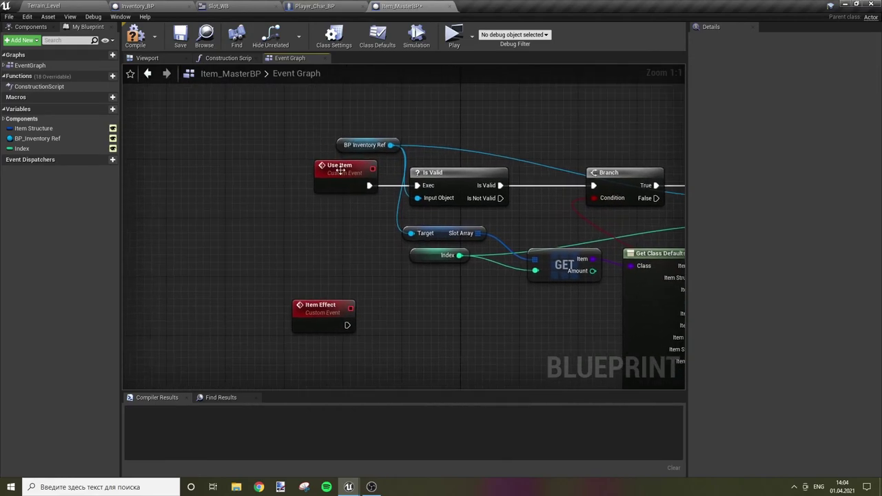
{"action": "left_click", "coordinate": [359, 145]}
{"action": "key", "text": "ctrl+c"}
{"action": "key", "text": "ctrl+v"}
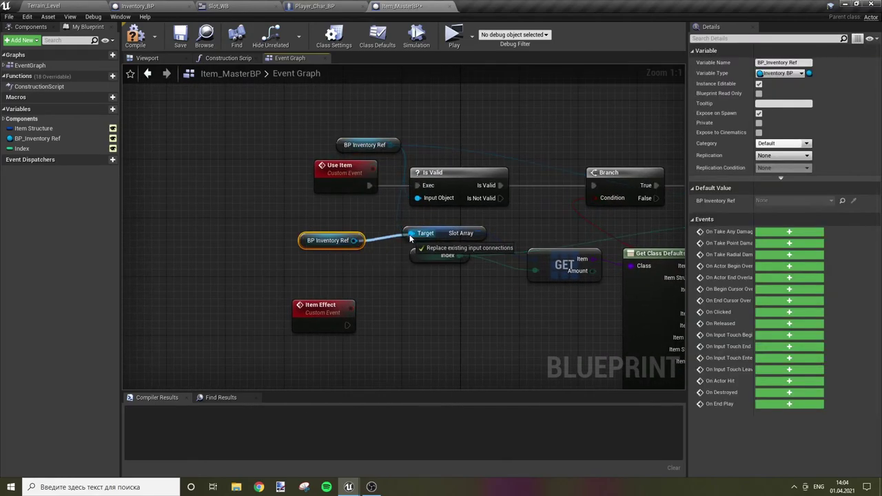
{"action": "left_click_drag", "start_coordinate": [353, 241], "coordinate": [427, 237]}
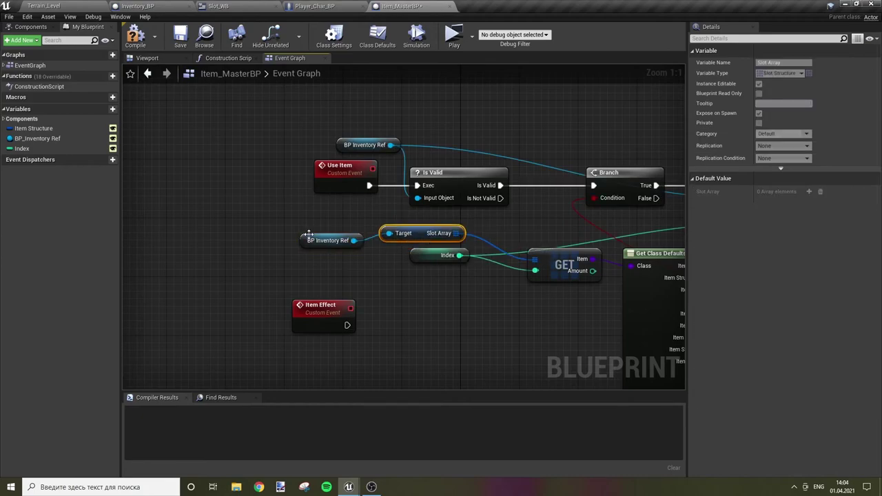
{"action": "left_click_drag", "start_coordinate": [309, 234], "coordinate": [313, 220]}
{"action": "left_click", "coordinate": [510, 295]}
Tidy the slot lookup nodes, GET node and Get Class Defaults into a neat layout
{"action": "right_click_drag", "start_coordinate": [397, 267], "coordinate": [213, 213]}
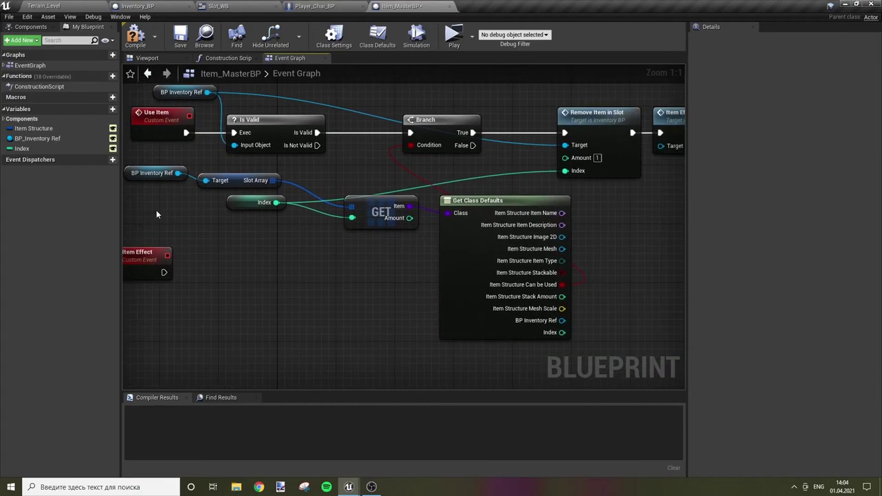
{"action": "left_click_drag", "start_coordinate": [155, 214], "coordinate": [468, 168]}
{"action": "mouse_move", "coordinate": [466, 251]}
{"action": "left_mouse_down"}
{"action": "mouse_move", "coordinate": [347, 222]}
{"action": "mouse_move", "coordinate": [235, 221]}
{"action": "left_mouse_up"}
{"action": "left_click", "coordinate": [390, 234]}
{"action": "right_click_drag", "start_coordinate": [405, 213], "coordinate": [439, 269]}
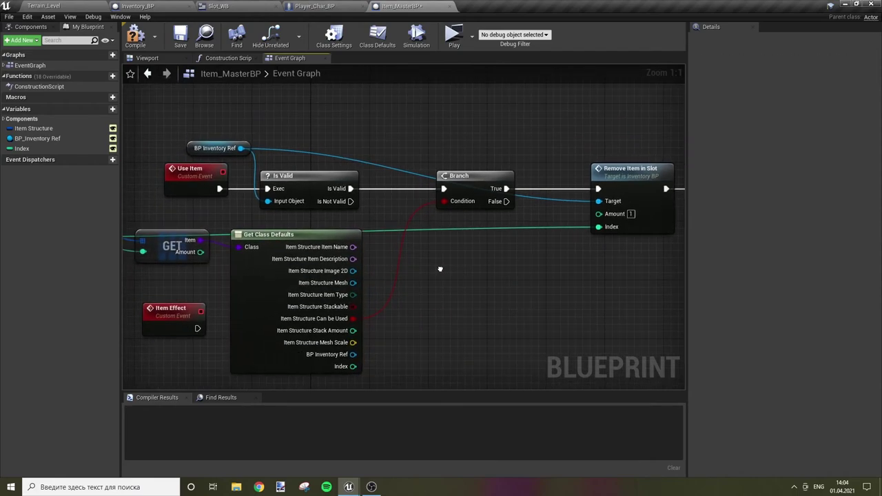
{"action": "right_click_drag", "start_coordinate": [148, 234], "coordinate": [269, 236]}
{"action": "left_click", "coordinate": [161, 237]}
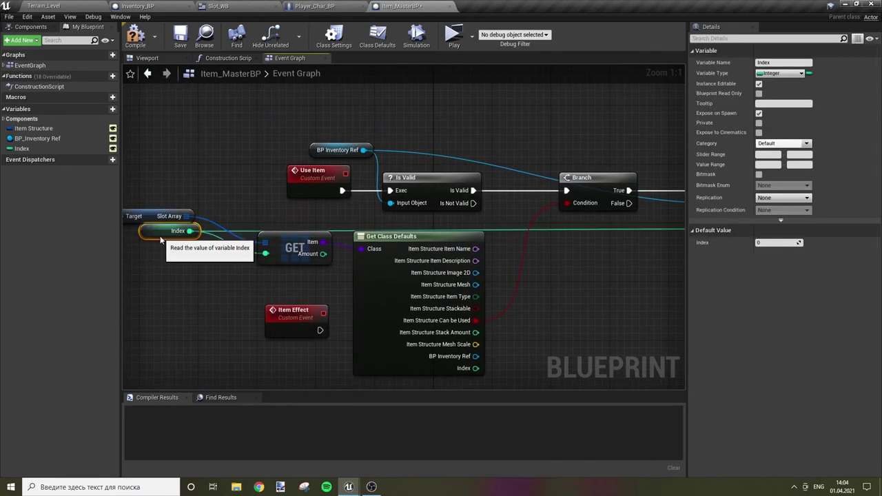
{"action": "left_click_drag", "start_coordinate": [296, 249], "coordinate": [289, 256]}
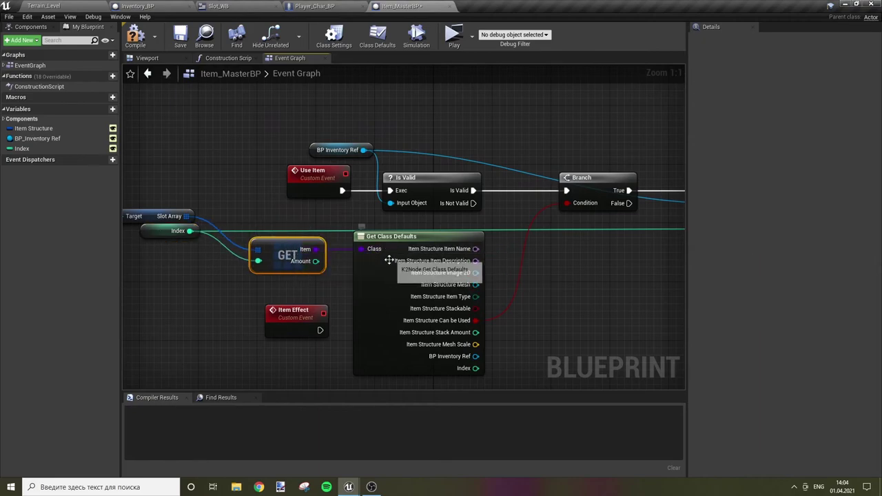
{"action": "left_click_drag", "start_coordinate": [389, 259], "coordinate": [395, 266]}
Compile Item_MasterBP and review the Remove Item in Slot and Item Effect nodes
{"action": "left_click", "coordinate": [329, 222]}
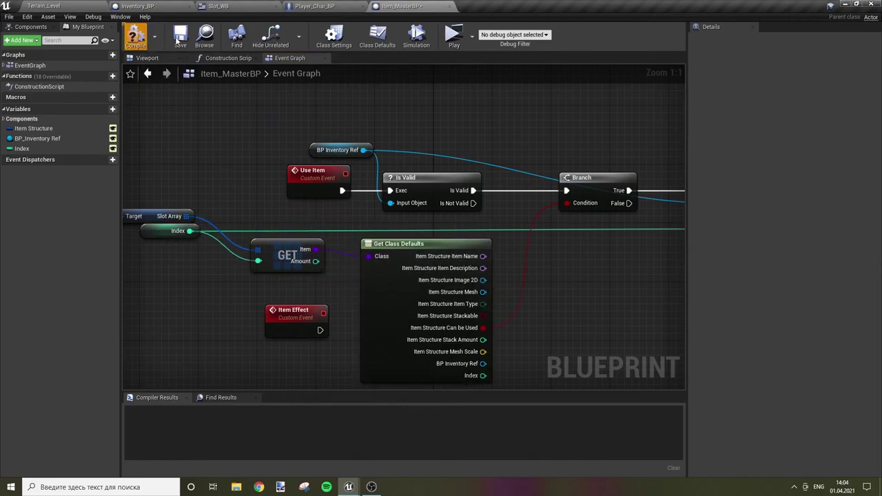
{"action": "right_click_drag", "start_coordinate": [403, 306], "coordinate": [489, 289]}
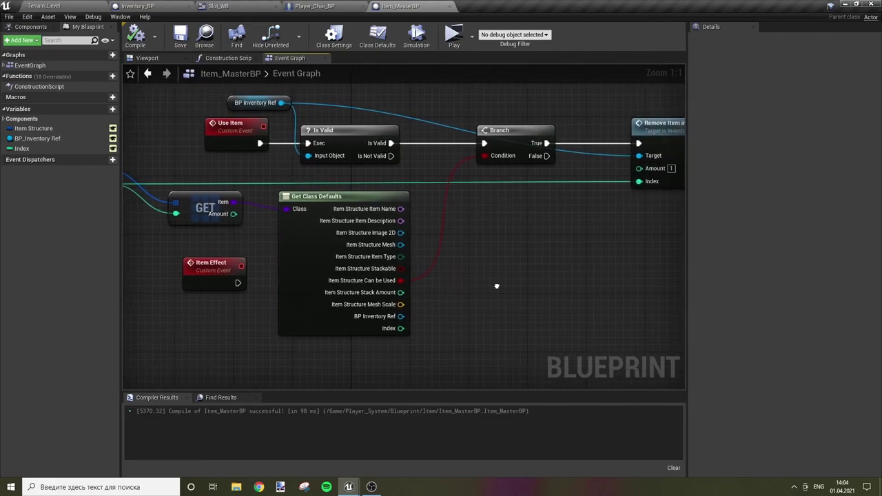
{"action": "right_click_drag", "start_coordinate": [592, 313], "coordinate": [446, 337]}
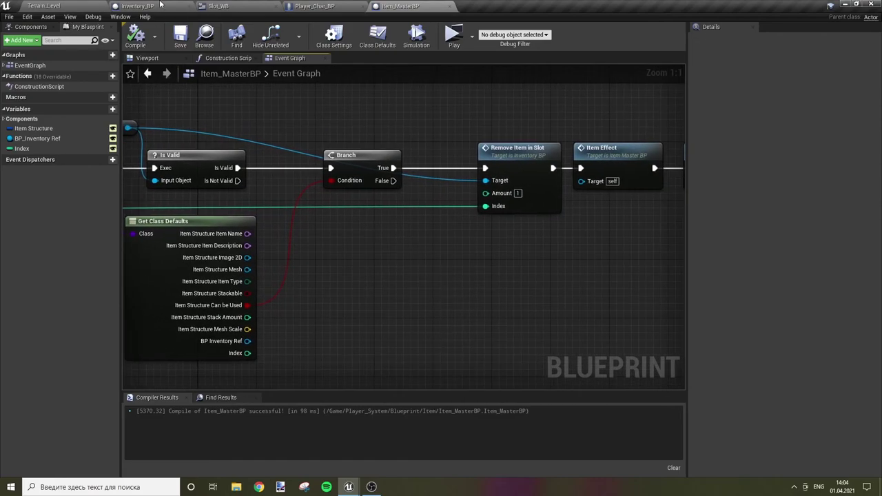
Open Item_Stone from Content > Player_System > Blueprint > Item > Resource, then return to Item_MasterBP's graph
{"action": "left_click", "coordinate": [87, 4]}
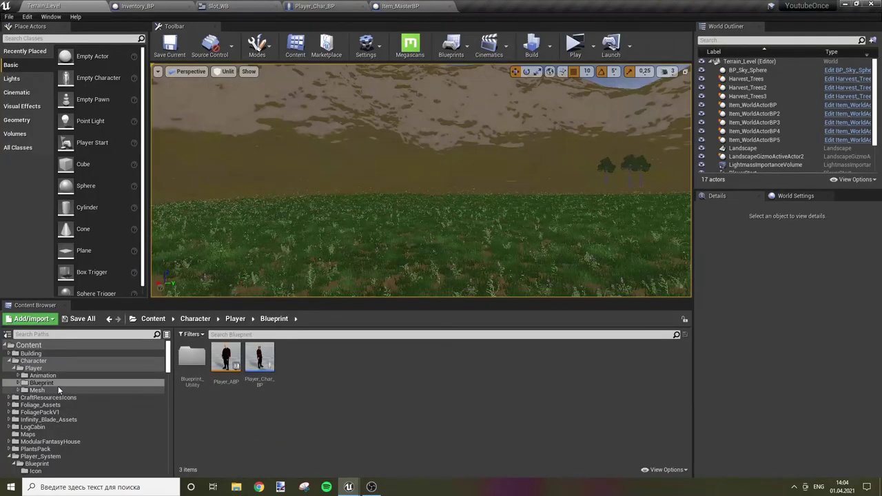
{"action": "left_click", "coordinate": [195, 318]}
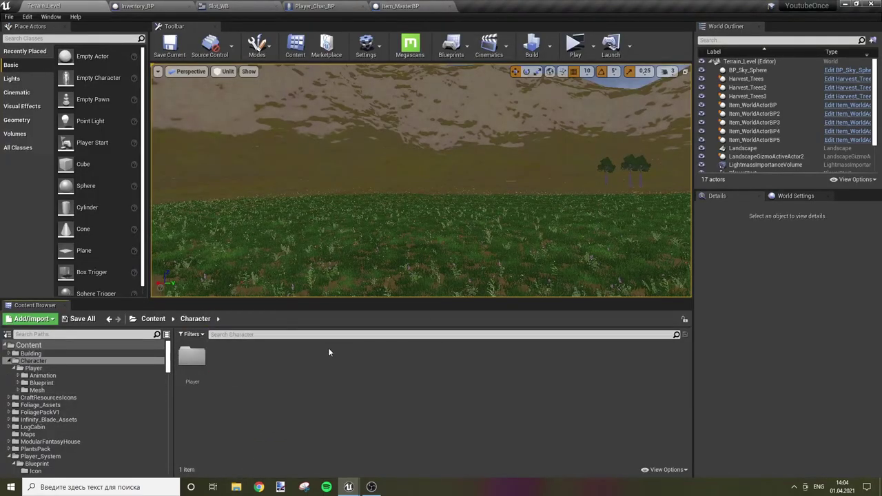
{"action": "left_click", "coordinate": [153, 318]}
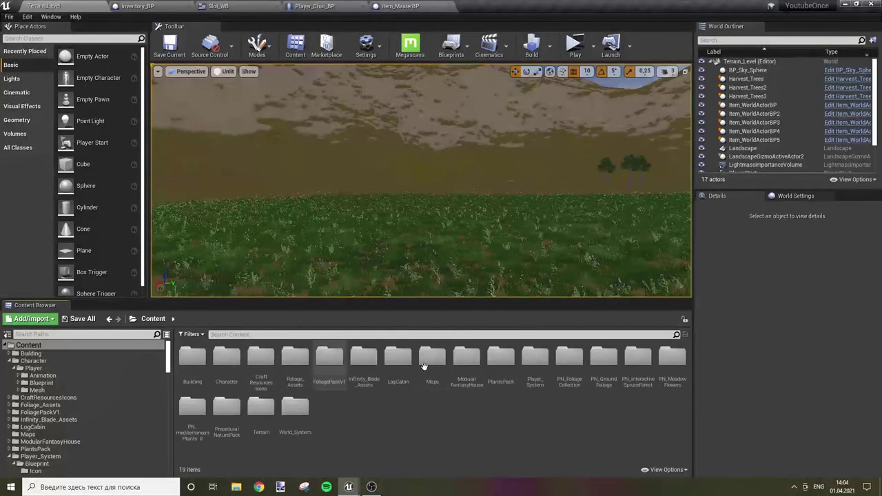
{"action": "double_click", "coordinate": [534, 357]}
{"action": "double_click", "coordinate": [193, 357]}
{"action": "double_click", "coordinate": [226, 357]}
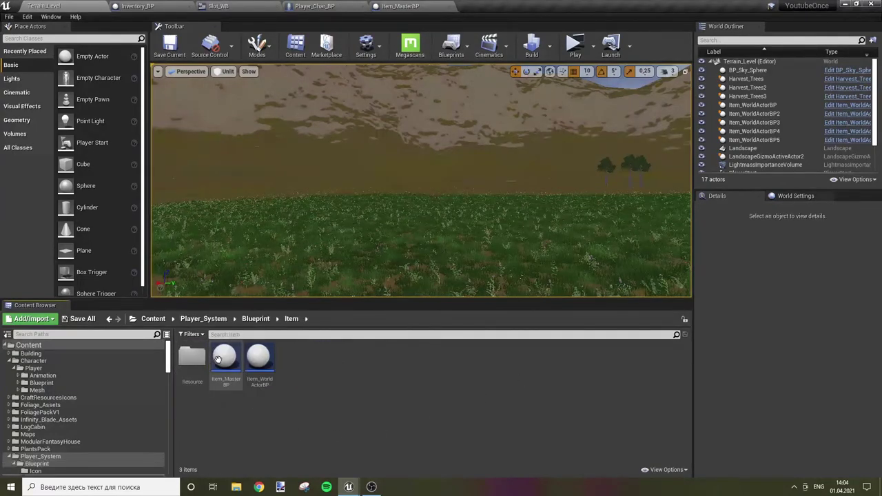
{"action": "double_click", "coordinate": [192, 357]}
{"action": "double_click", "coordinate": [192, 356]}
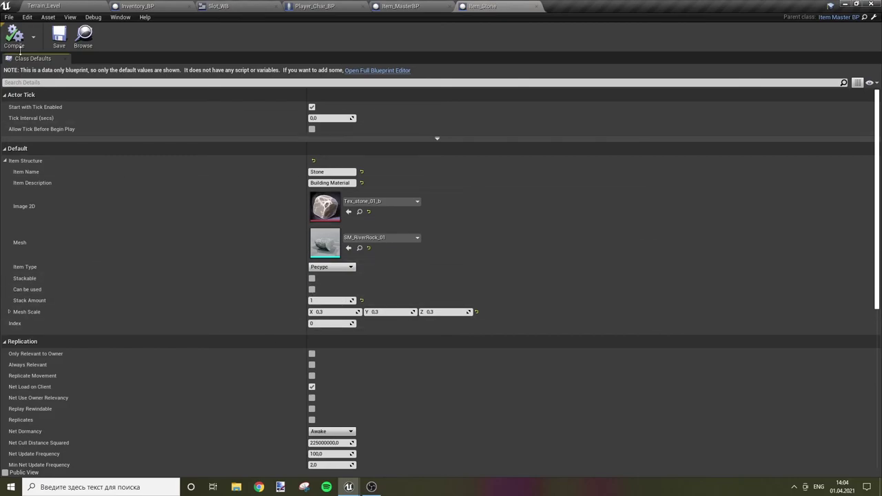
{"action": "left_click", "coordinate": [407, 7]}
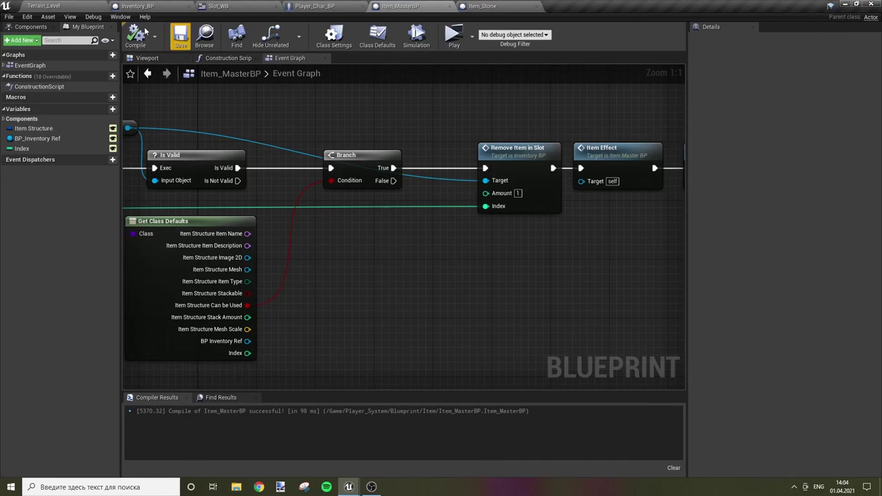
{"action": "right_click_drag", "start_coordinate": [234, 105], "coordinate": [359, 115]}
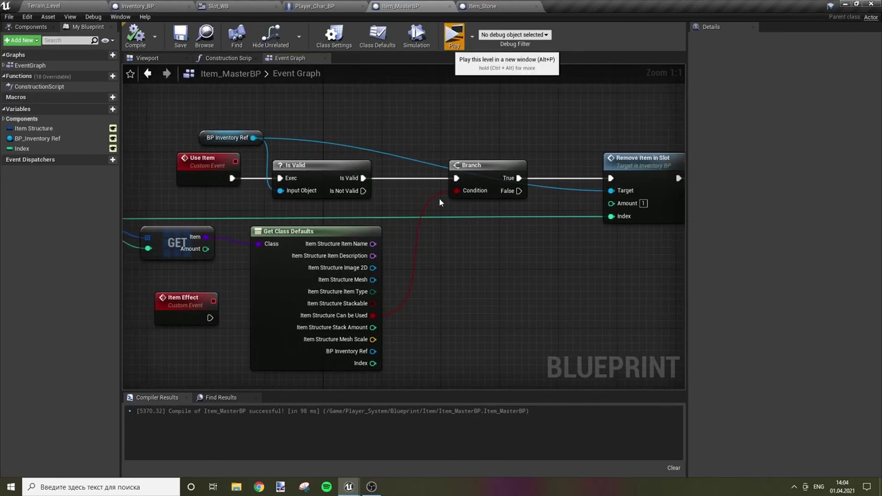
{"action": "key", "text": "alt+p"}
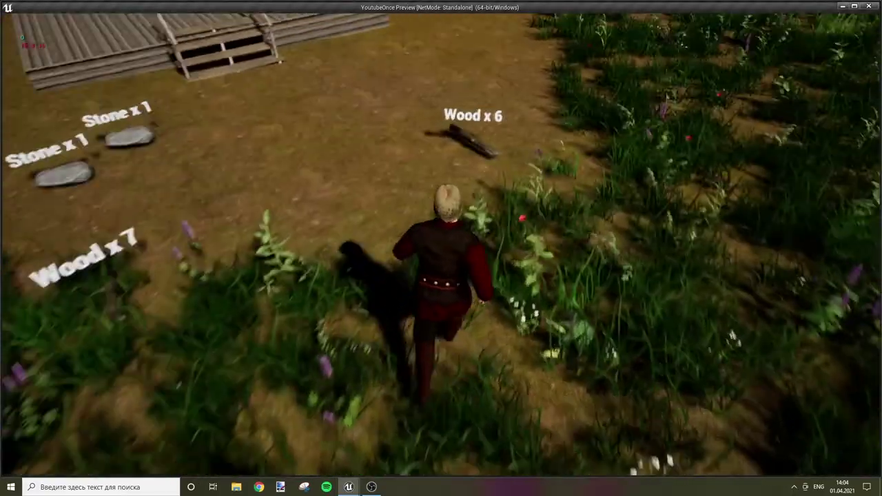
{"action": "key", "text": "w"}
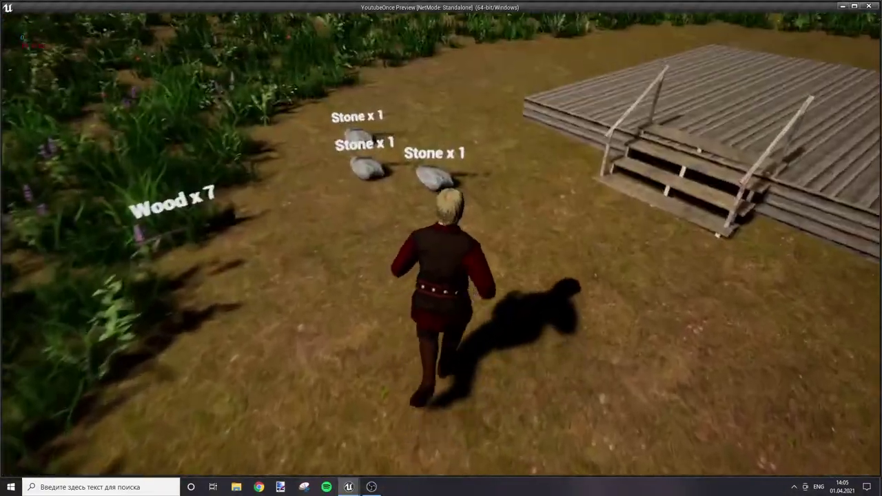
{"action": "key", "text": "i"}
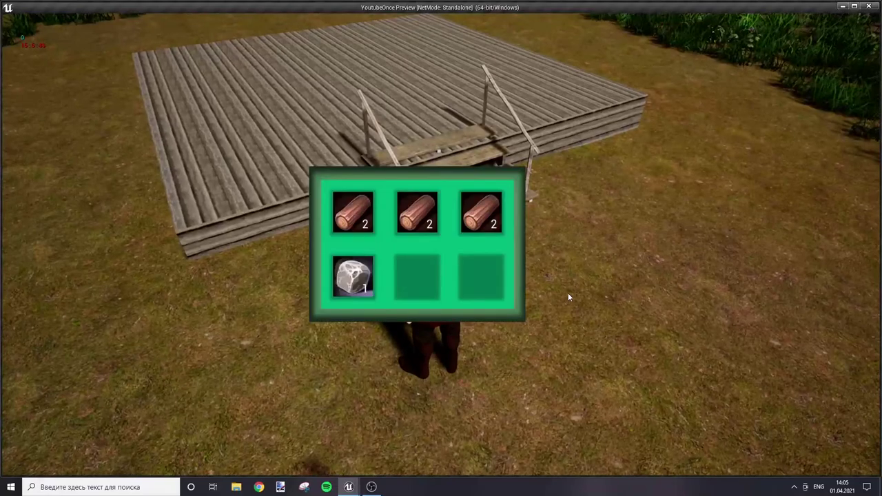
{"action": "left_click", "coordinate": [354, 273]}
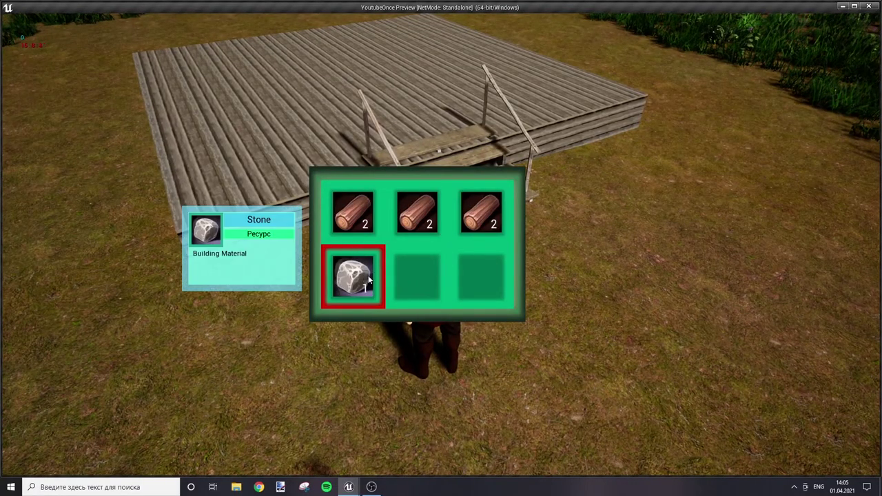
{"action": "mouse_move", "coordinate": [365, 276]}
{"action": "left_mouse_down"}
{"action": "mouse_move", "coordinate": [427, 289]}
{"action": "mouse_move", "coordinate": [337, 279]}
{"action": "mouse_move", "coordinate": [352, 277]}
{"action": "left_mouse_up"}
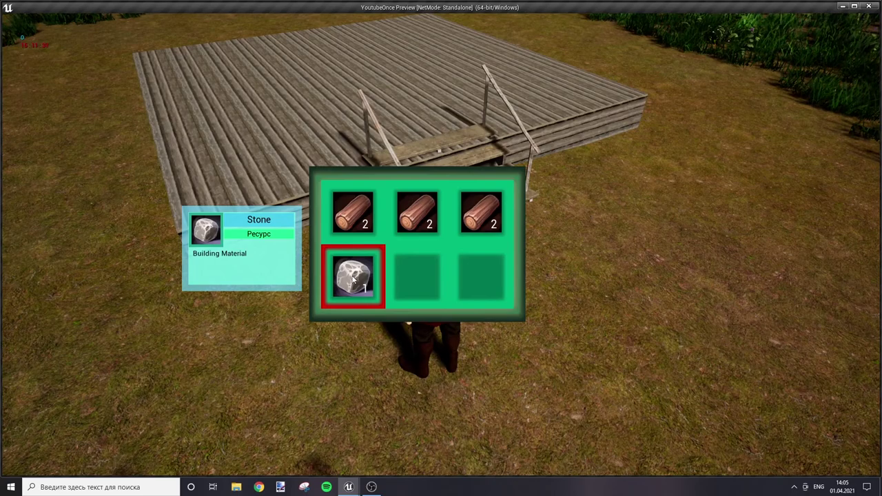
{"action": "left_click", "coordinate": [417, 226]}
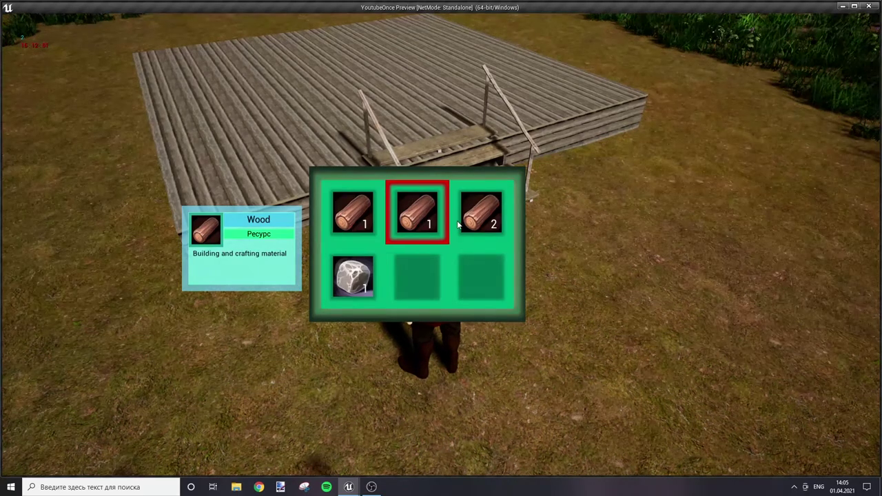
{"action": "left_click", "coordinate": [423, 225]}
{"action": "left_click", "coordinate": [480, 221]}
{"action": "left_click", "coordinate": [481, 221]}
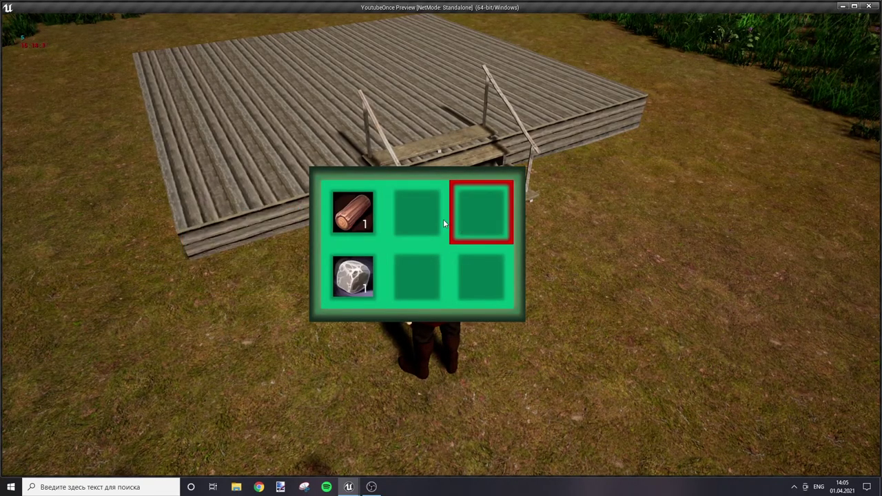
{"action": "left_click", "coordinate": [365, 216]}
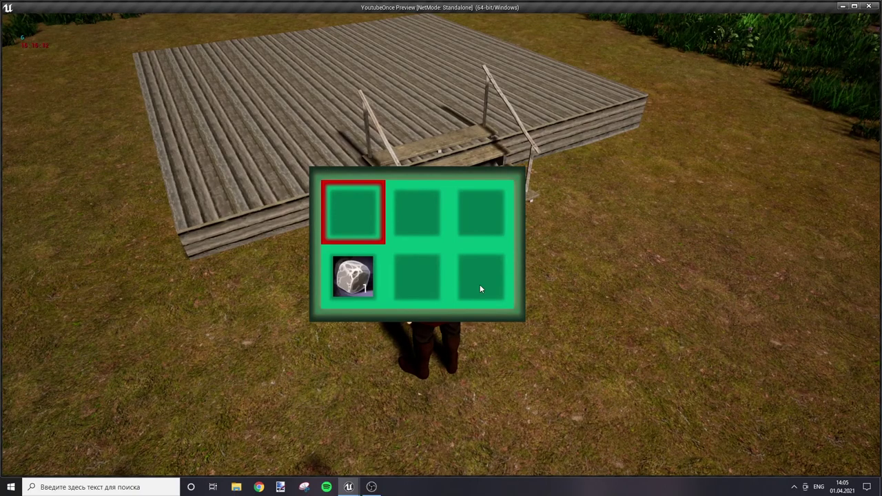
{"action": "key", "text": "Escape"}
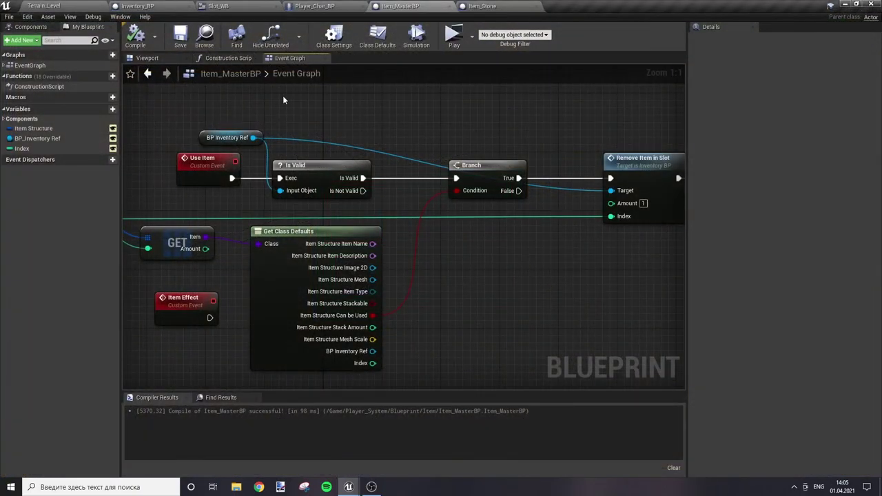
Open Item_Stone in the full Blueprint editor and add an Item Effect event override
{"action": "left_click", "coordinate": [499, 6]}
{"action": "left_click", "coordinate": [381, 73]}
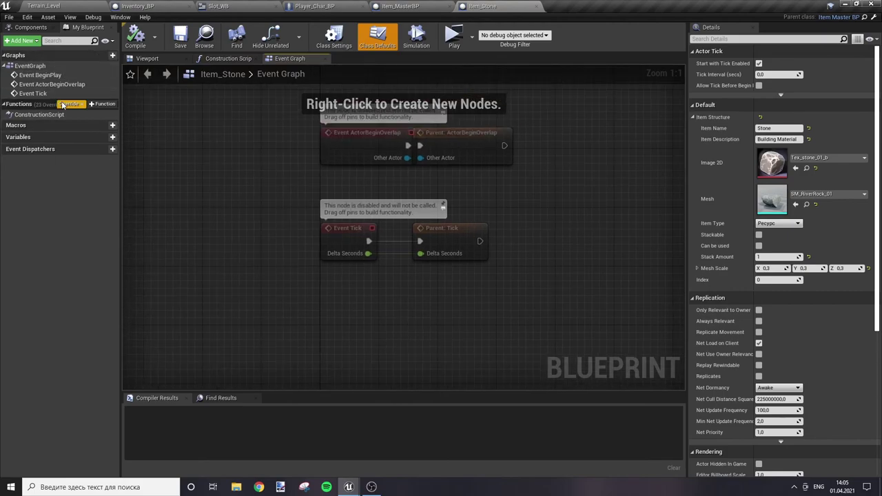
{"action": "left_click", "coordinate": [62, 105]}
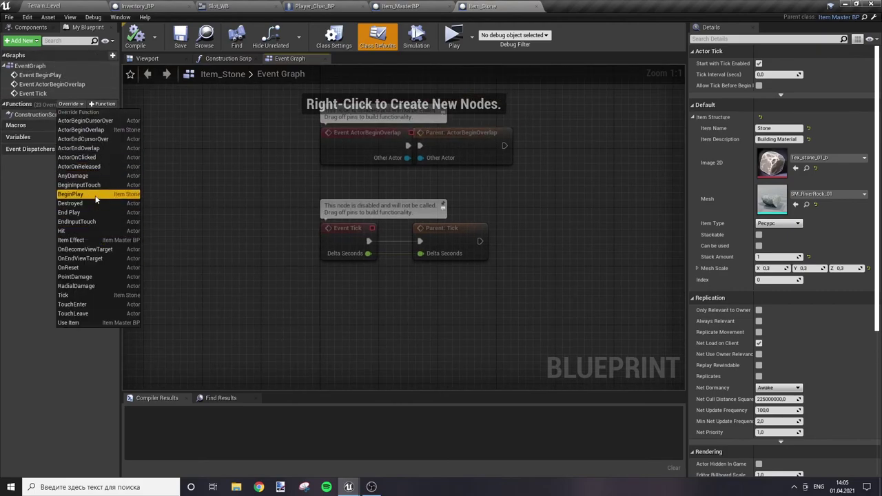
{"action": "left_click", "coordinate": [83, 240]}
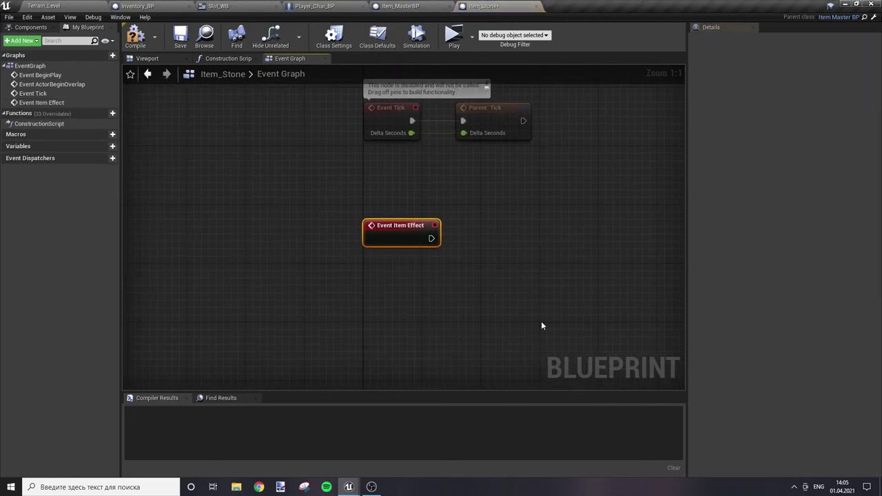
{"action": "right_click_drag", "start_coordinate": [541, 325], "coordinate": [388, 324]}
Position the Event Item Effect node, leaving its execution output unconnected
{"action": "left_click_drag", "start_coordinate": [278, 238], "coordinate": [494, 262]}
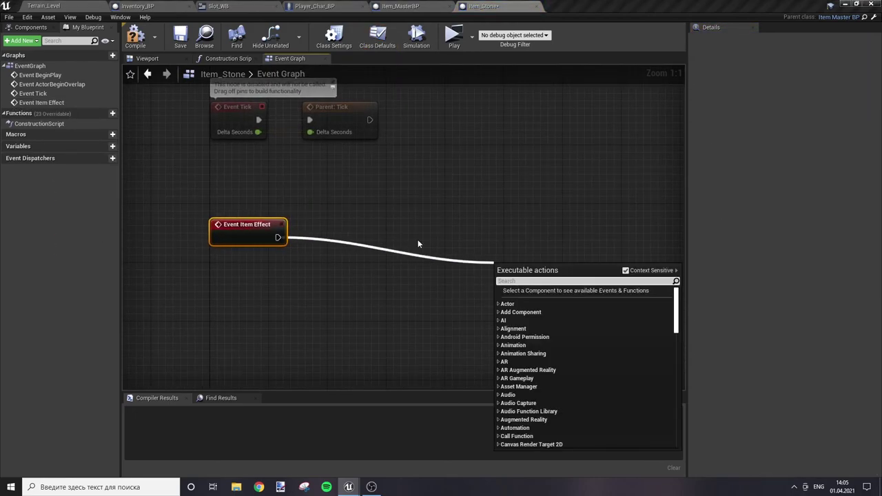
{"action": "left_click", "coordinate": [306, 235]}
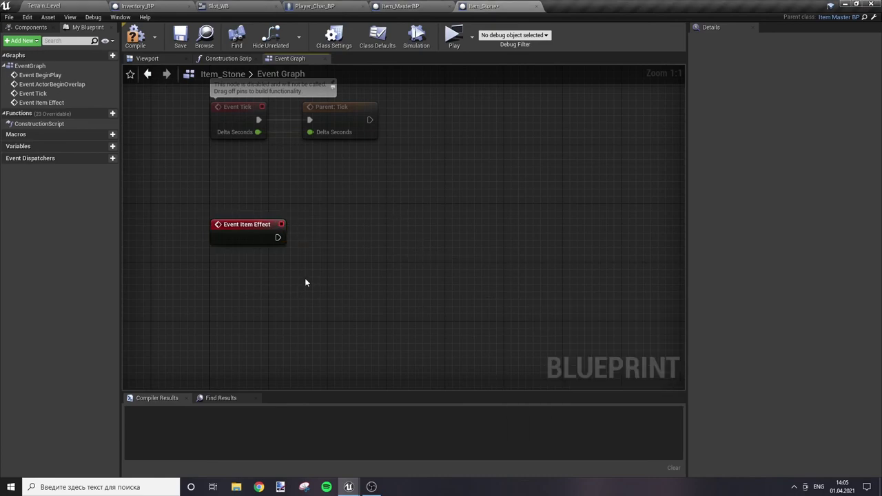
{"action": "left_click_drag", "start_coordinate": [227, 234], "coordinate": [227, 219]}
{"action": "left_click", "coordinate": [279, 270]}
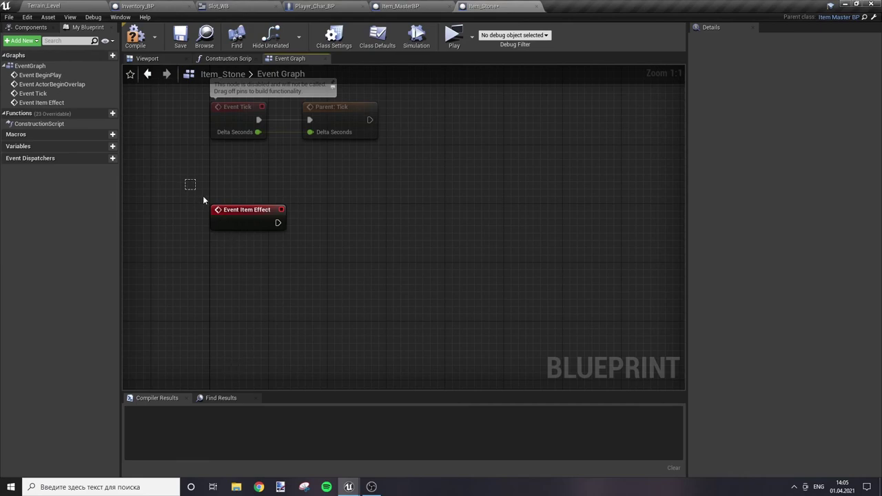
{"action": "left_click_drag", "start_coordinate": [202, 200], "coordinate": [352, 271]}
{"action": "left_click_drag", "start_coordinate": [277, 222], "coordinate": [337, 237]}
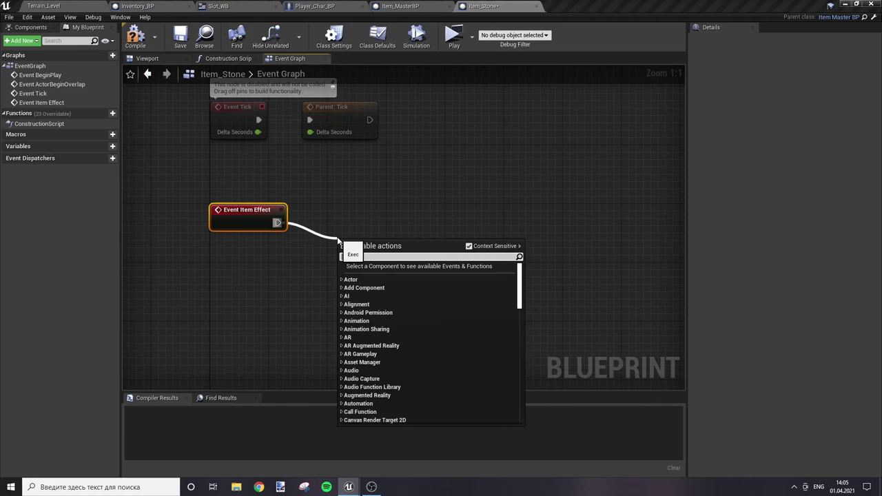
{"action": "left_click", "coordinate": [157, 287]}
{"action": "left_click", "coordinate": [179, 288]}
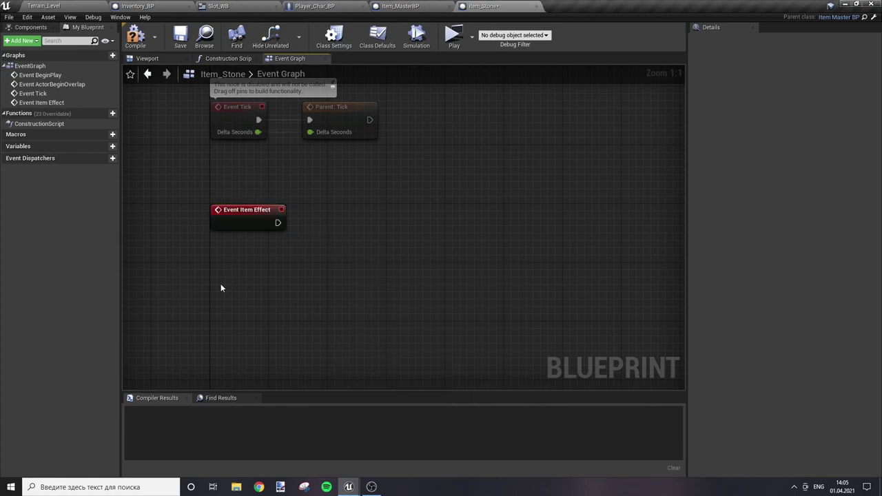
{"action": "right_click", "coordinate": [220, 288]}
{"action": "left_click", "coordinate": [299, 256]}
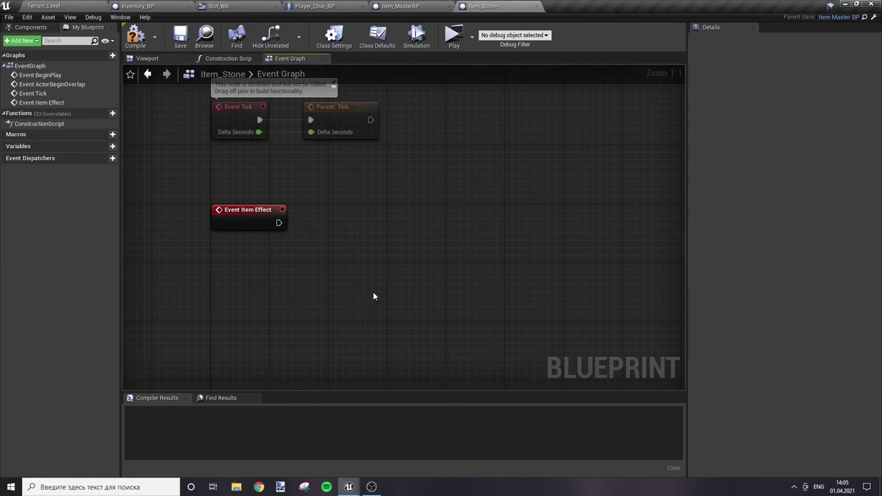
Compile and save Item_Stone, close it, and return to the level editor
{"action": "left_click", "coordinate": [135, 36]}
{"action": "left_click", "coordinate": [180, 36]}
{"action": "left_click", "coordinate": [537, 6]}
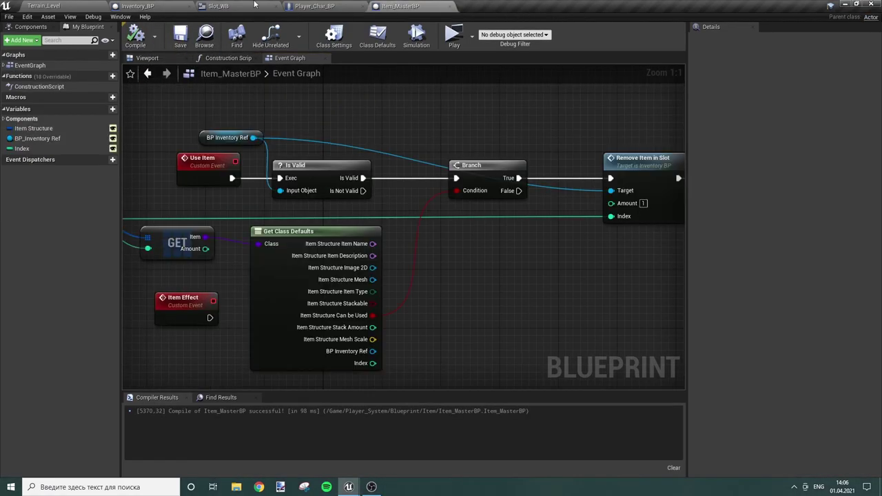
{"action": "left_click", "coordinate": [68, 5]}
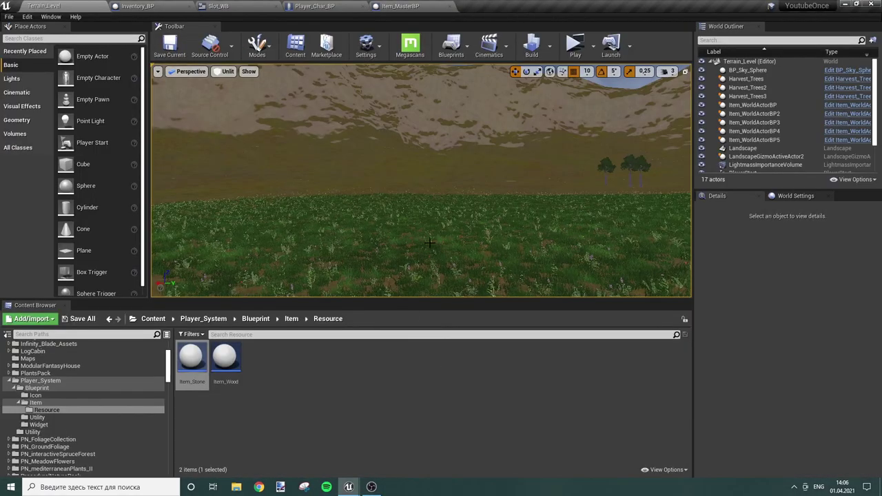